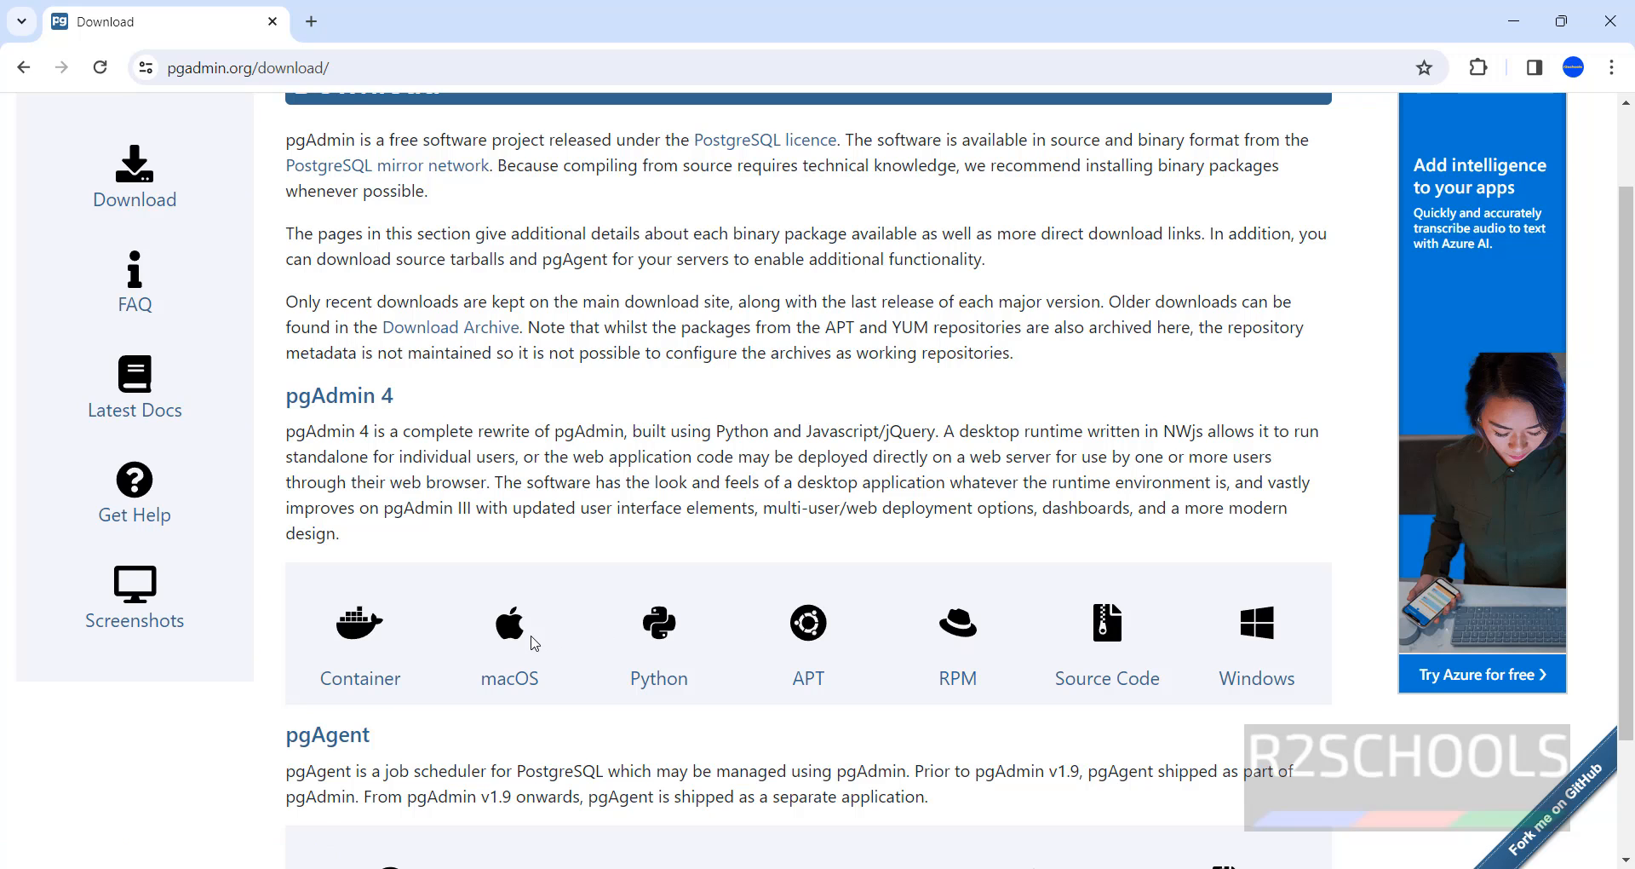
- Open the pgAdmin 4 download page for Windows and choose the v8.3 release
scroll(534, 643, "down", 1)
scroll(859, 574, "up", 1)
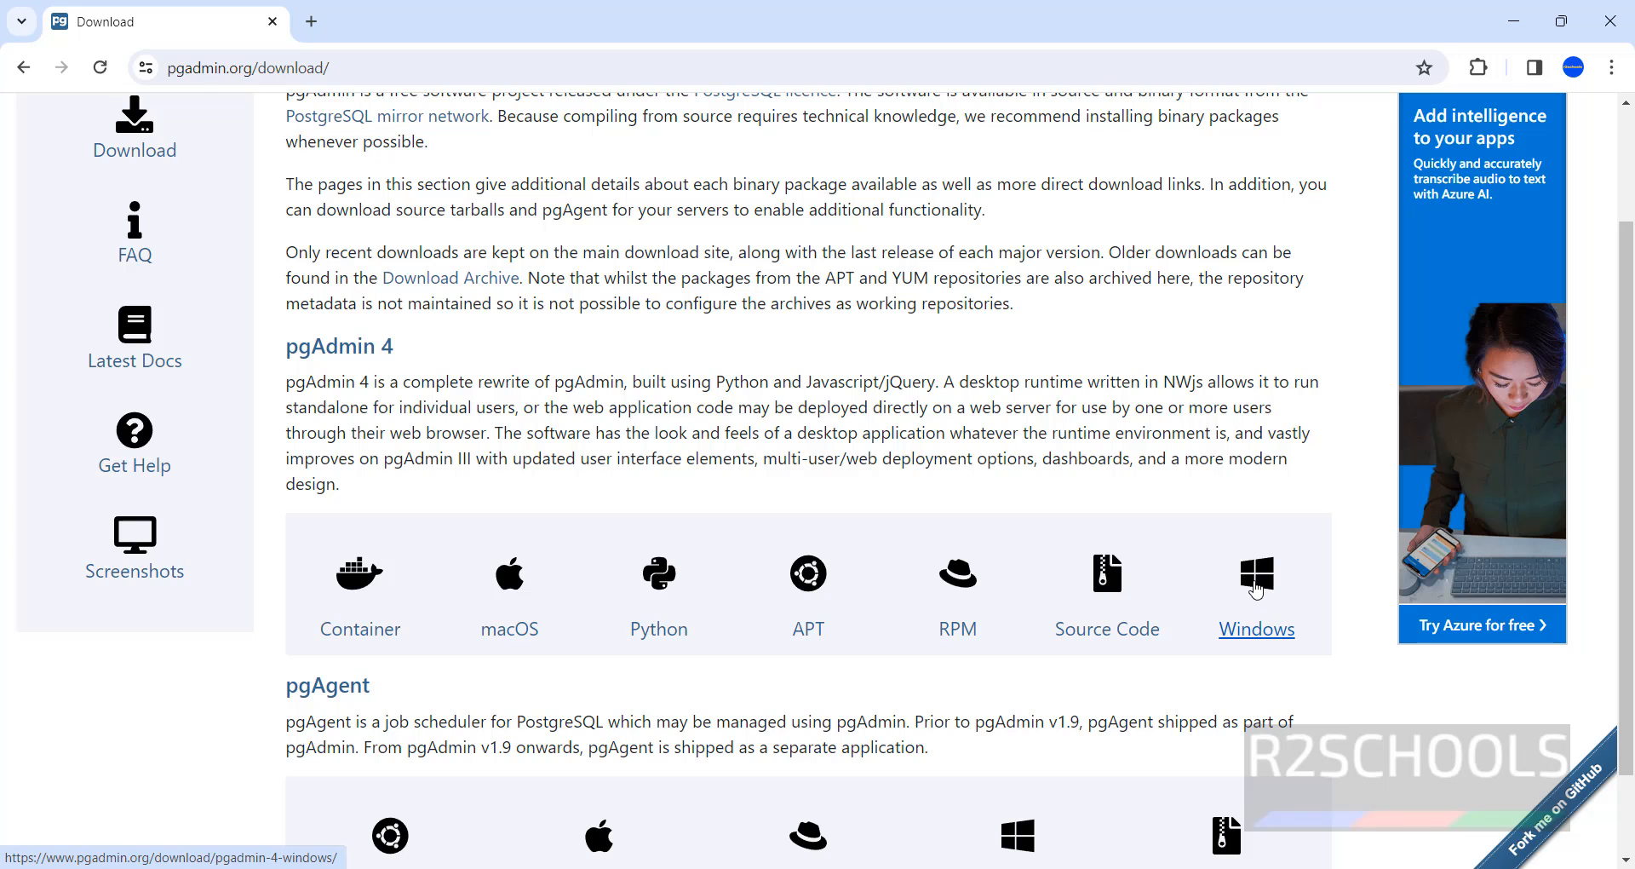
left_click(1249, 591)
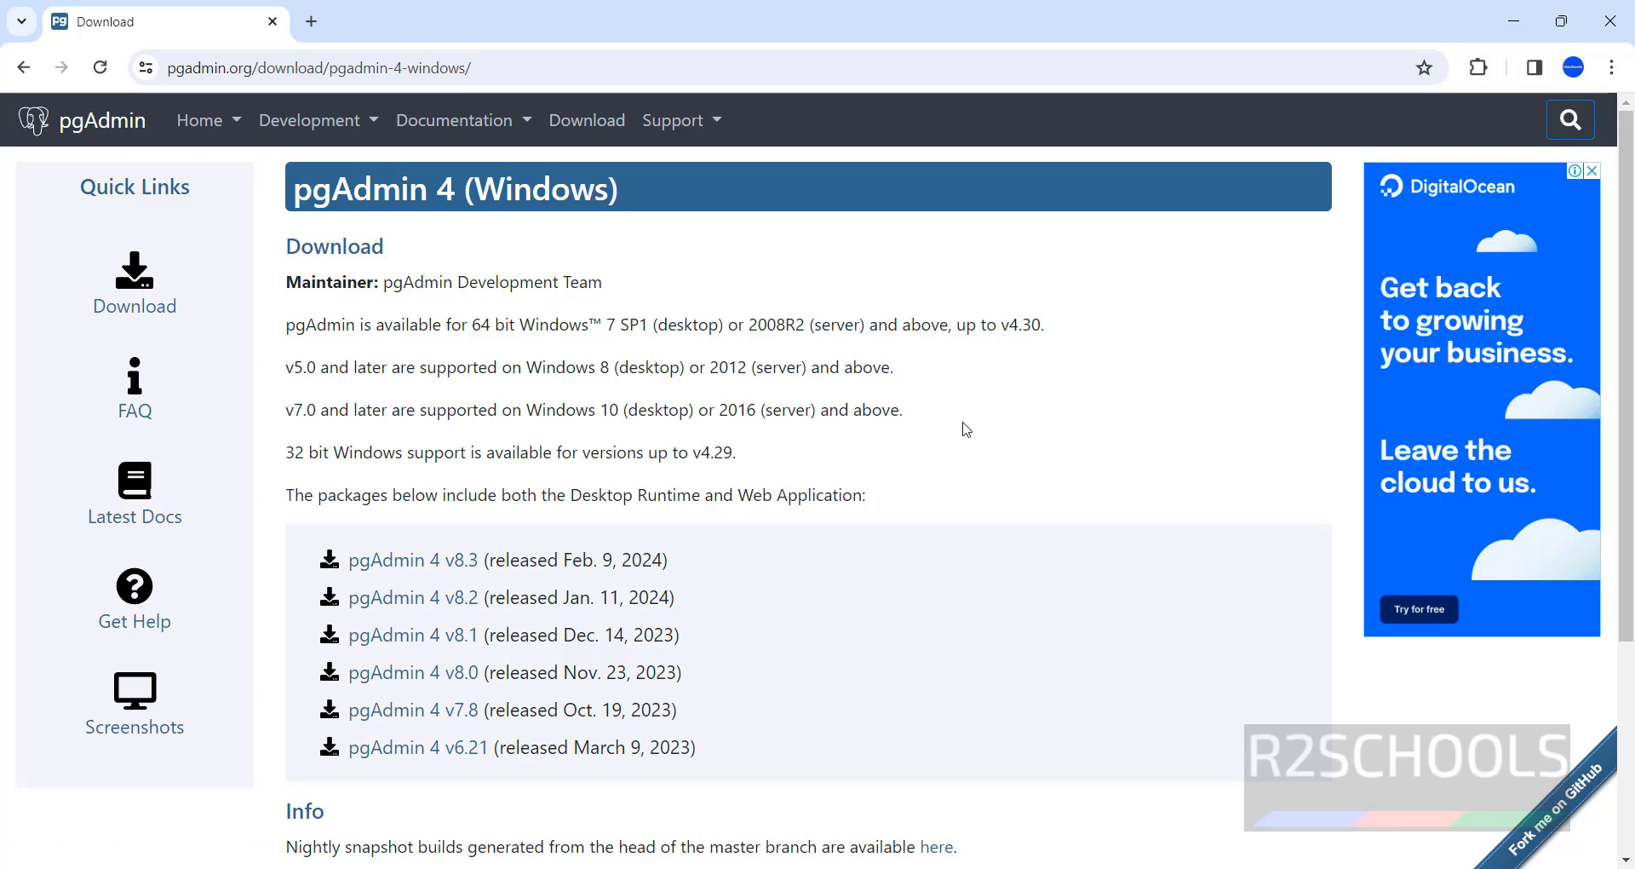
left_click_drag(547, 561, 668, 554)
left_click(881, 486)
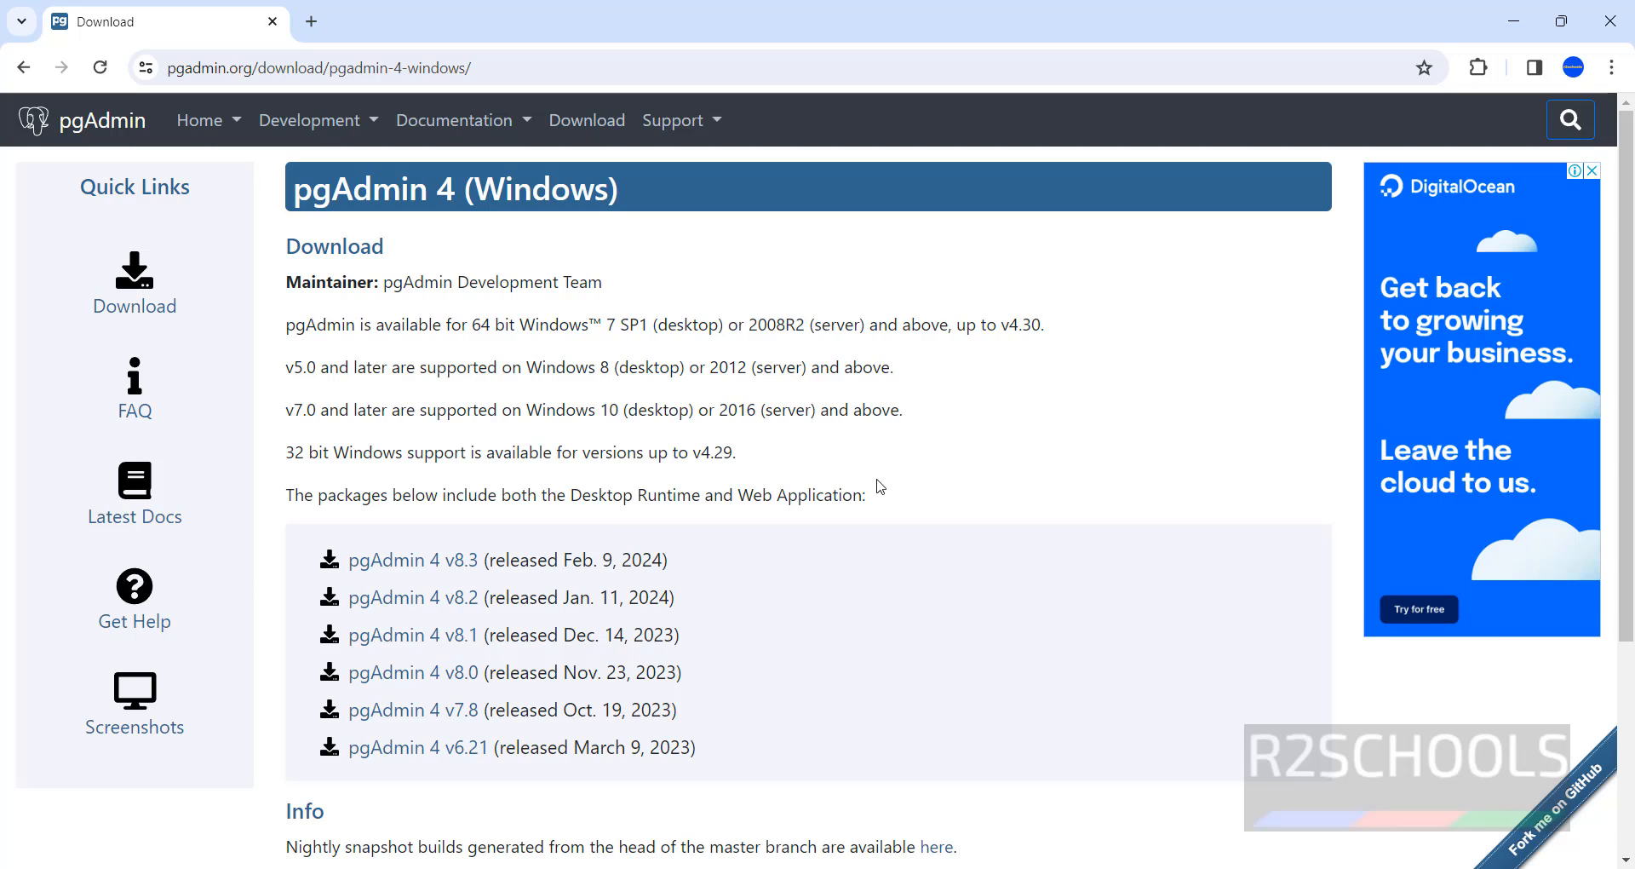
left_click(440, 562)
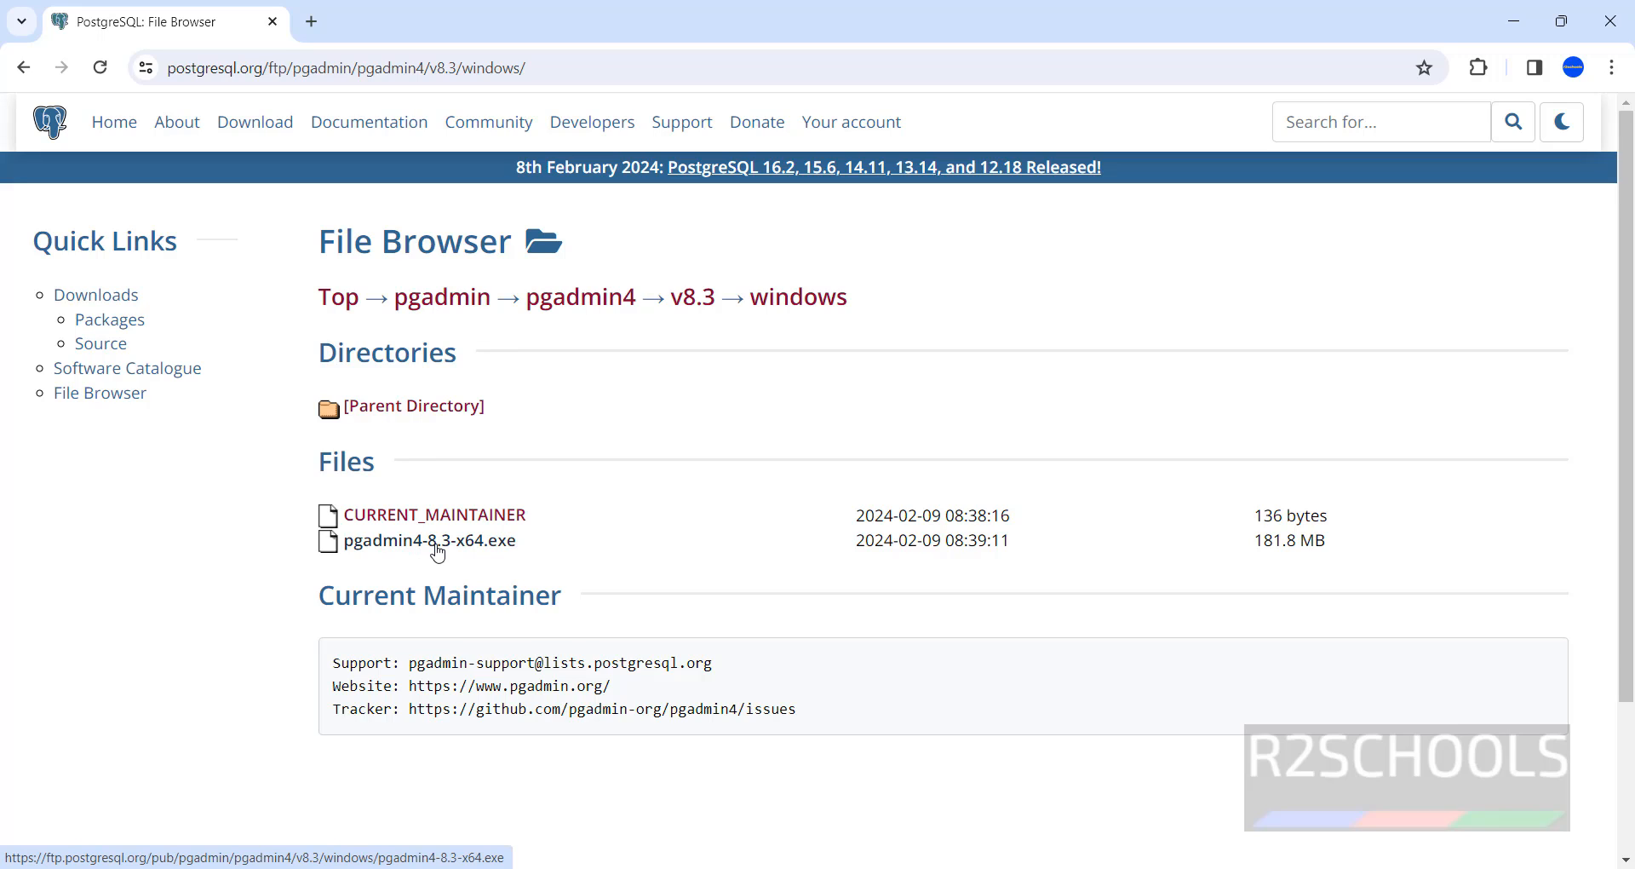
- Download pgadmin4-8.3-x64.exe and show it in the browser's full download list
left_click_drag(1253, 552, 1346, 553)
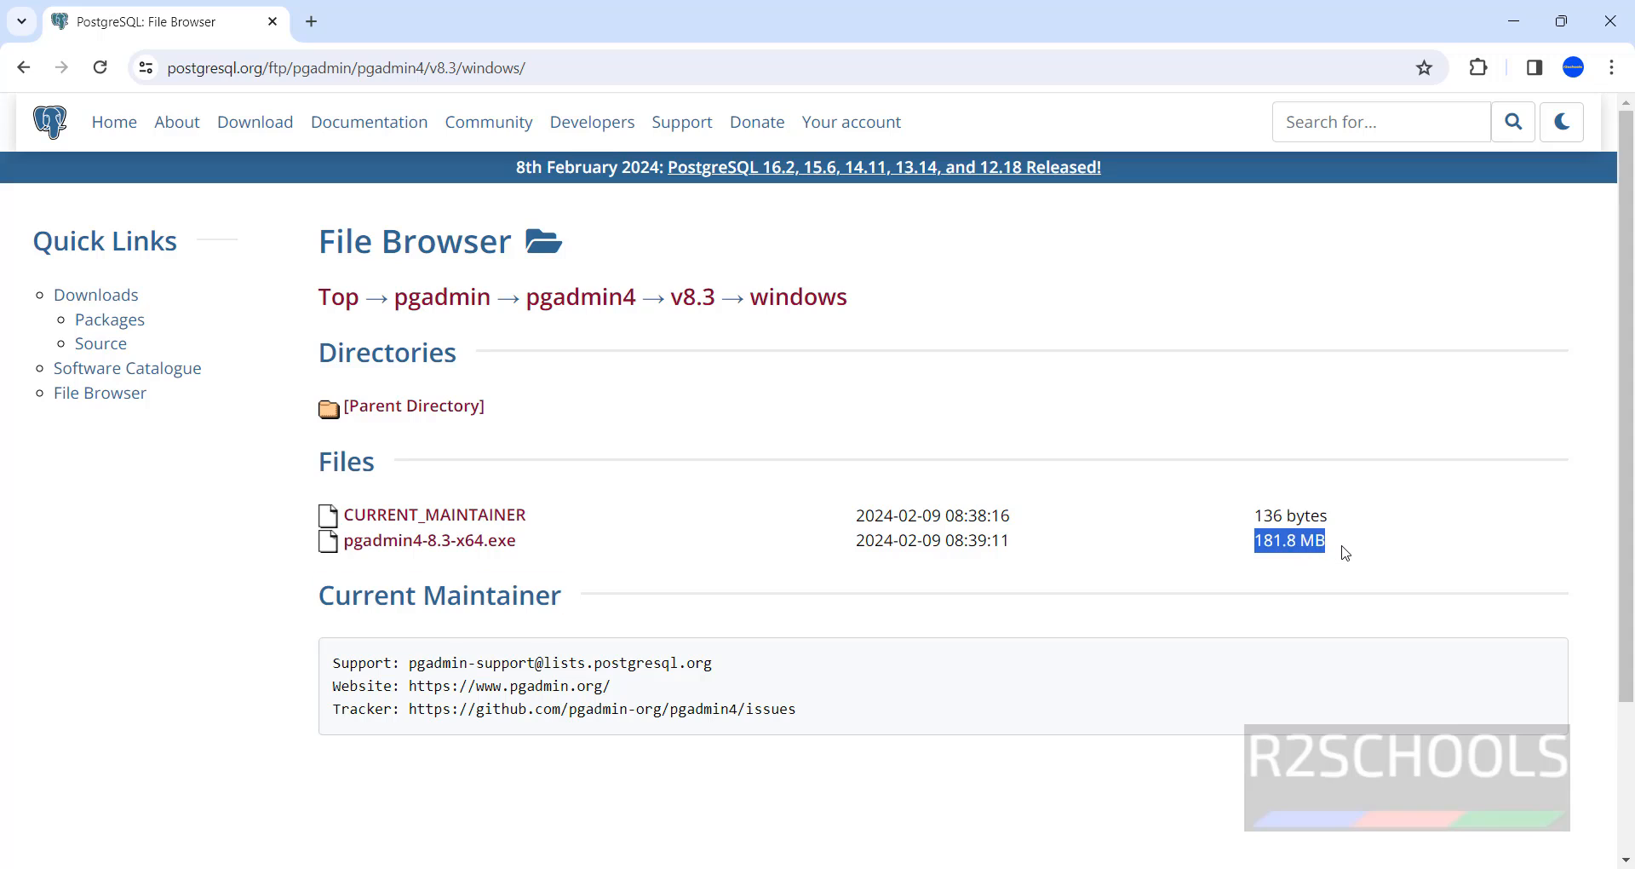
left_click(462, 546)
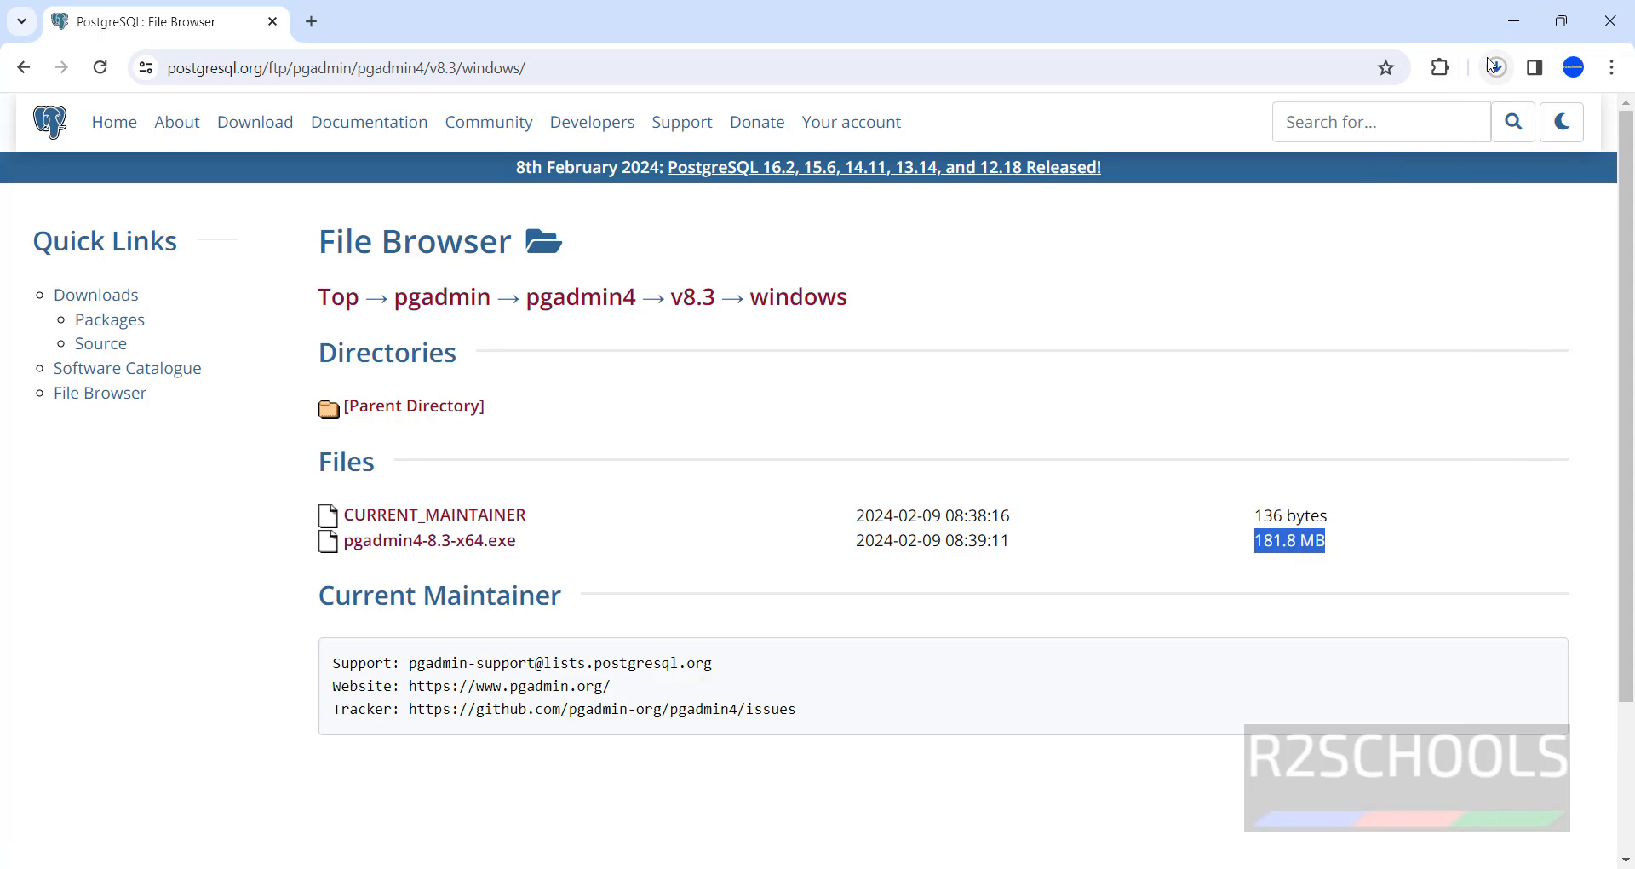
left_click(1303, 222)
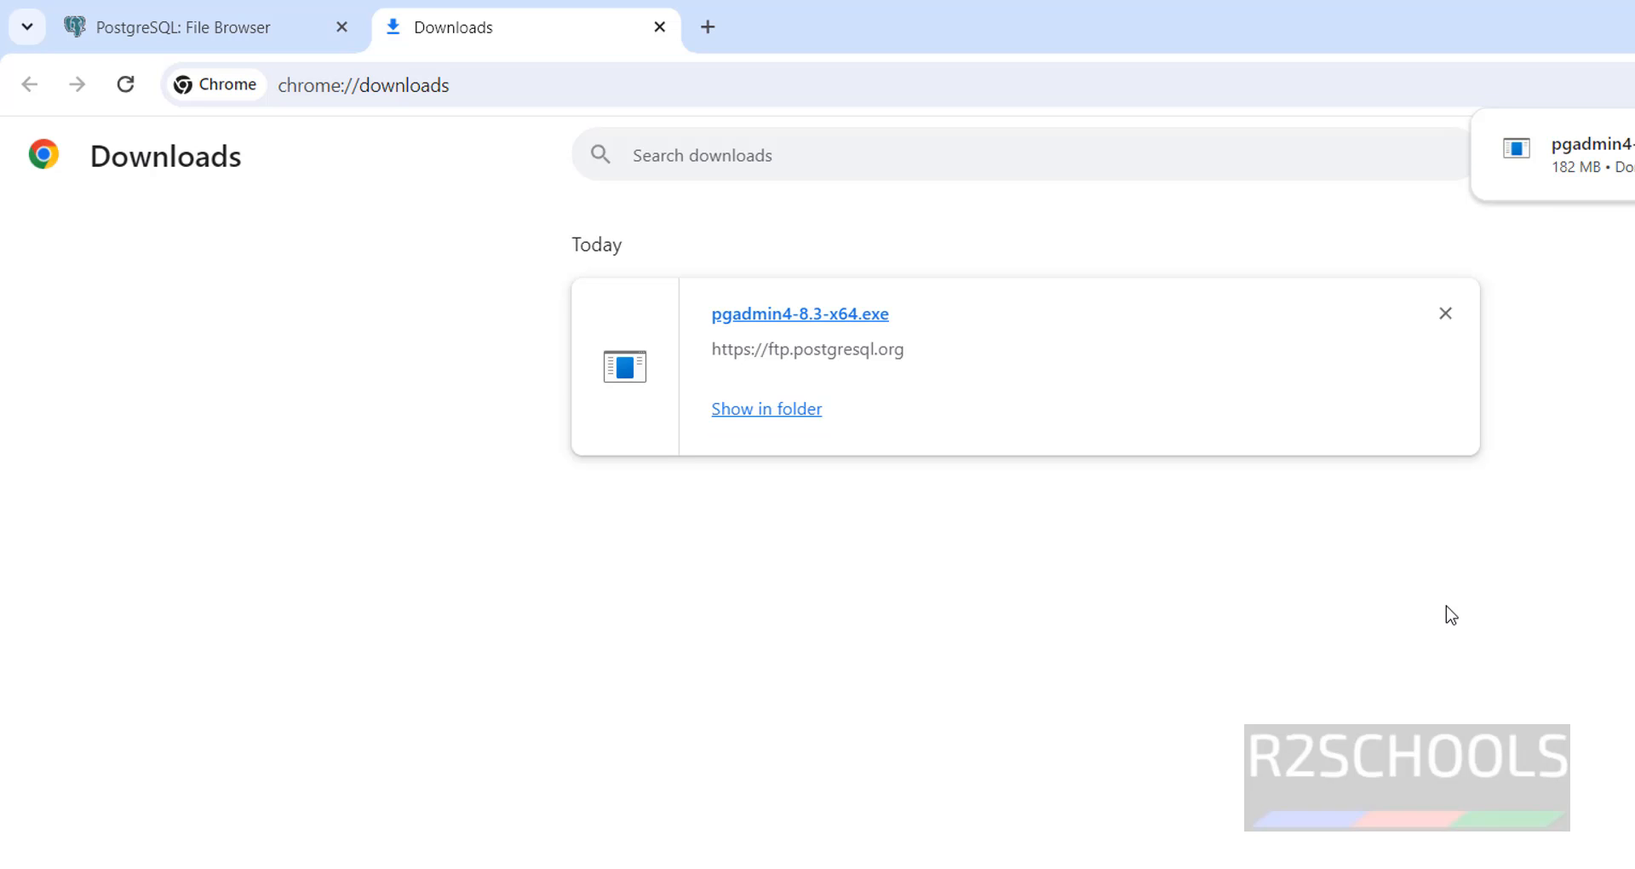
- Run the downloaded pgadmin4-8.3-x64.exe installer for all users and accept the license agreement
left_click(823, 315)
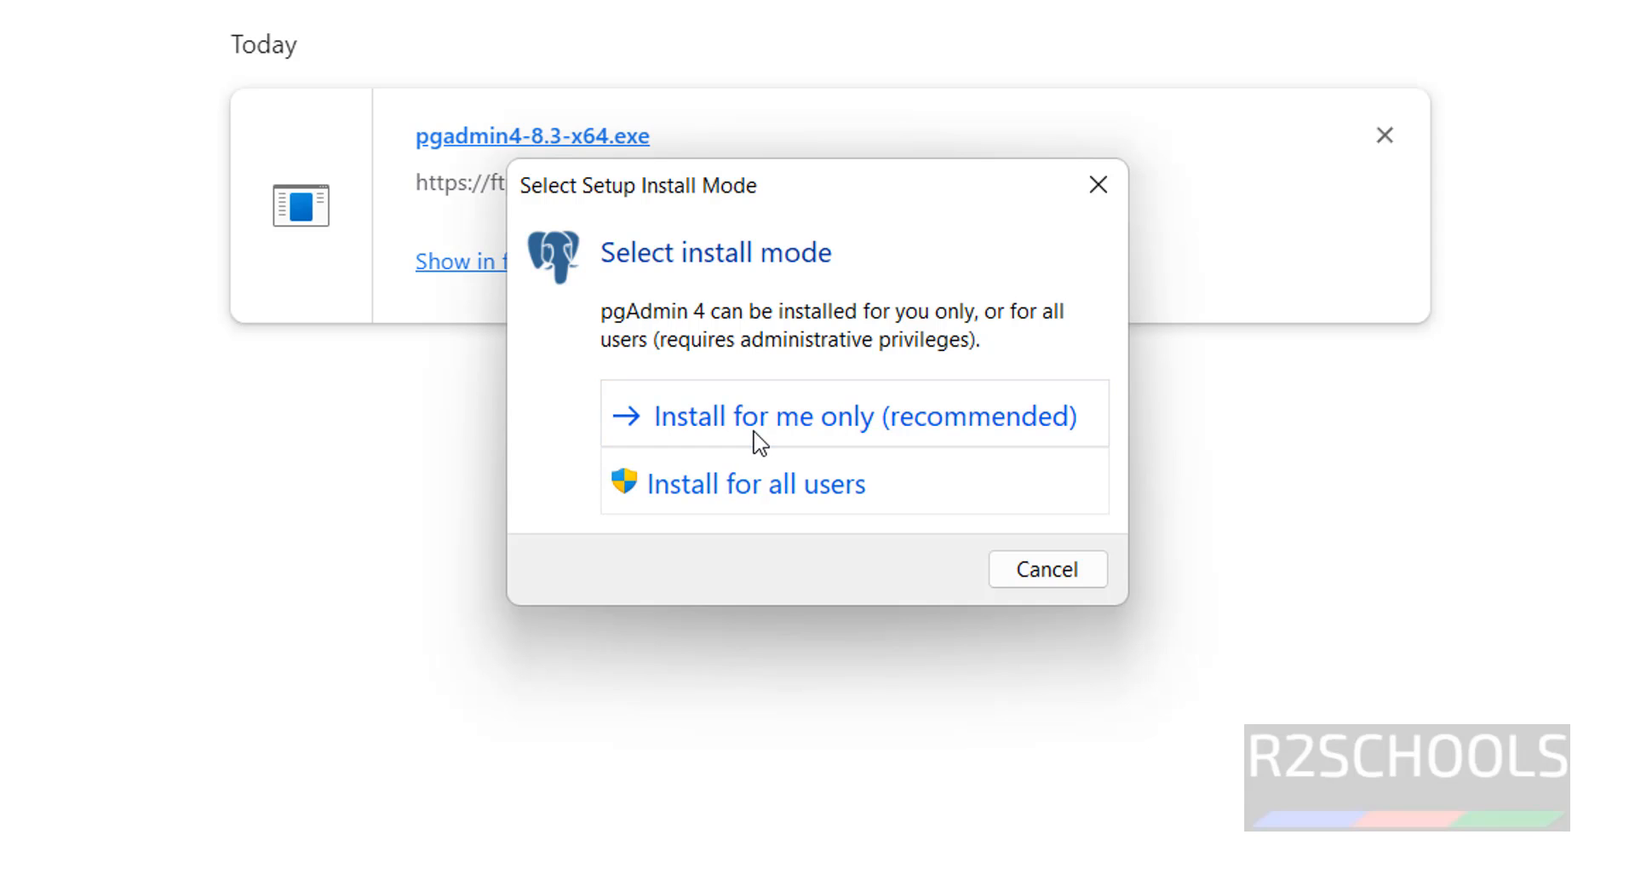
left_click(727, 500)
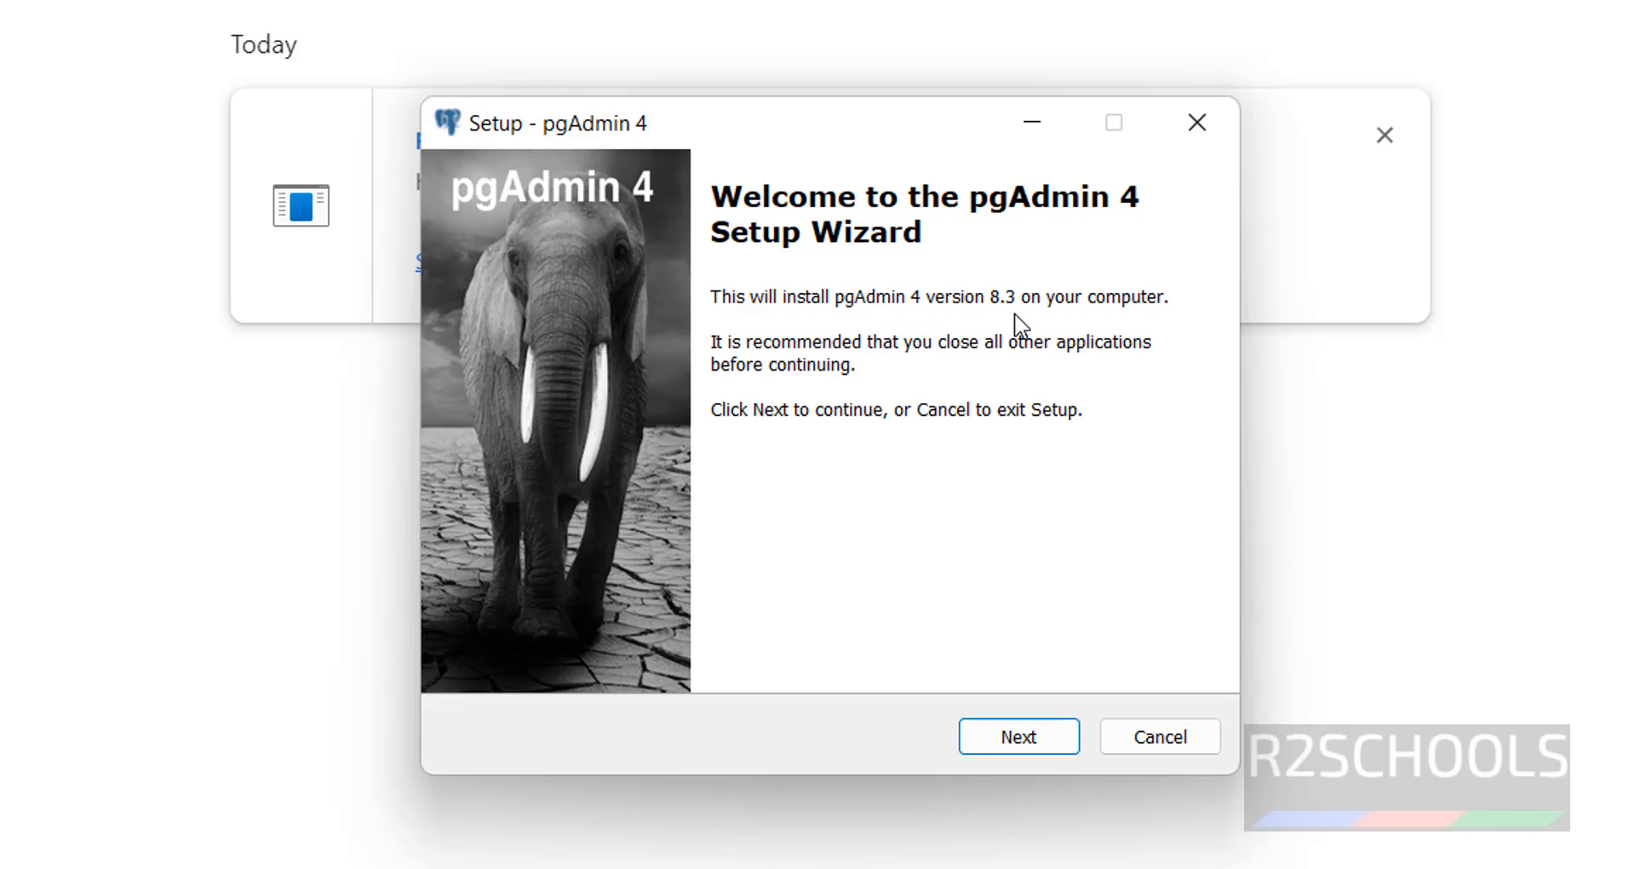
left_click(1015, 746)
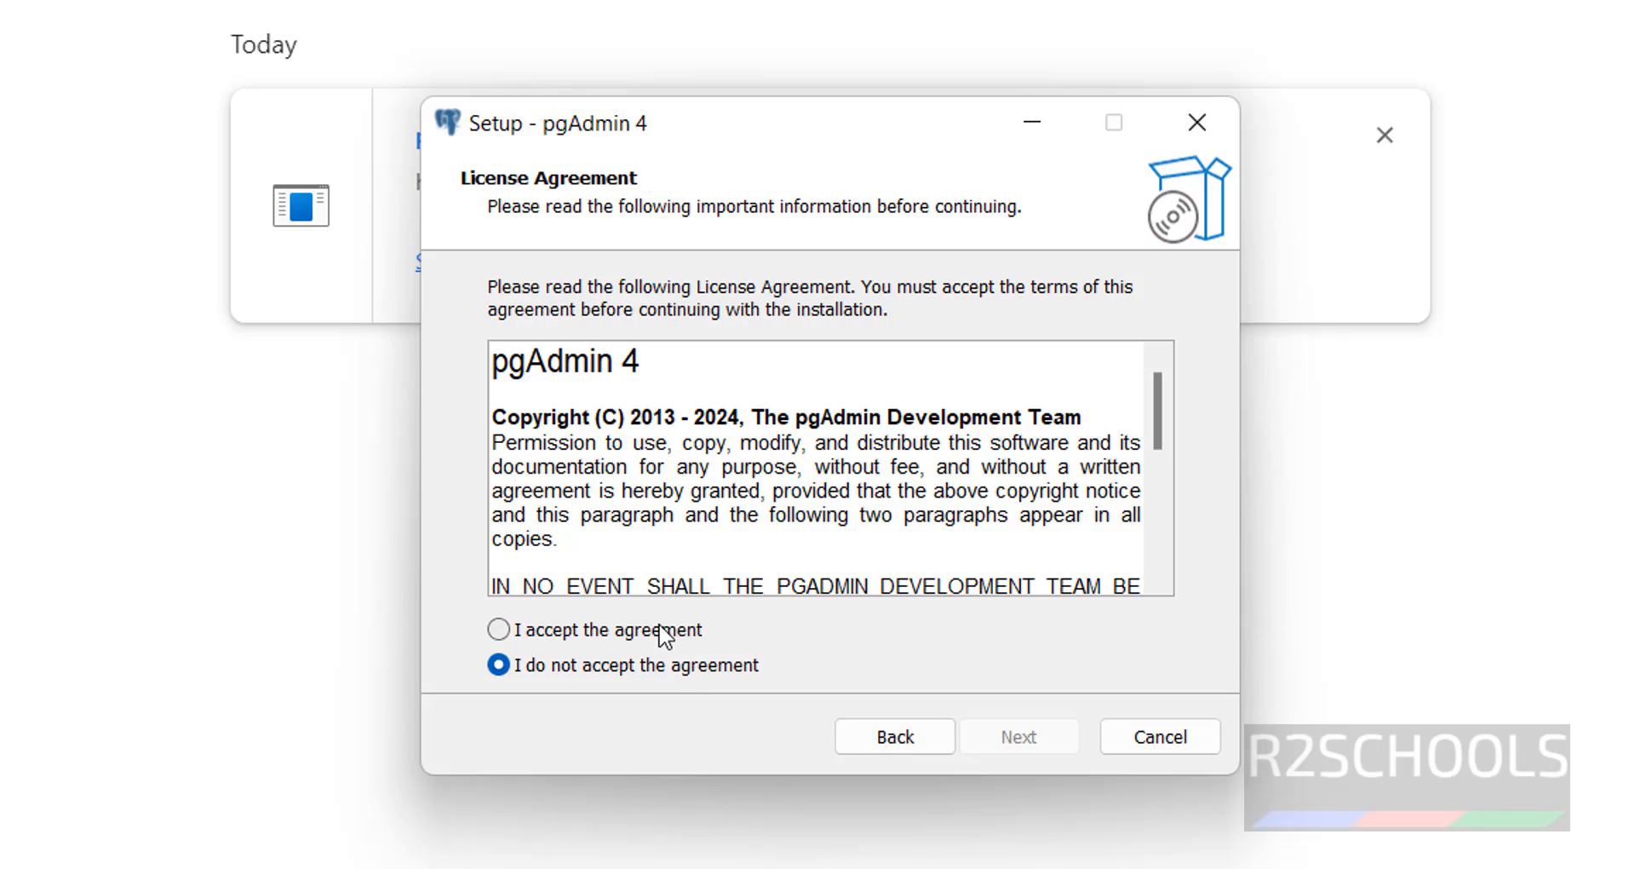
left_click(664, 632)
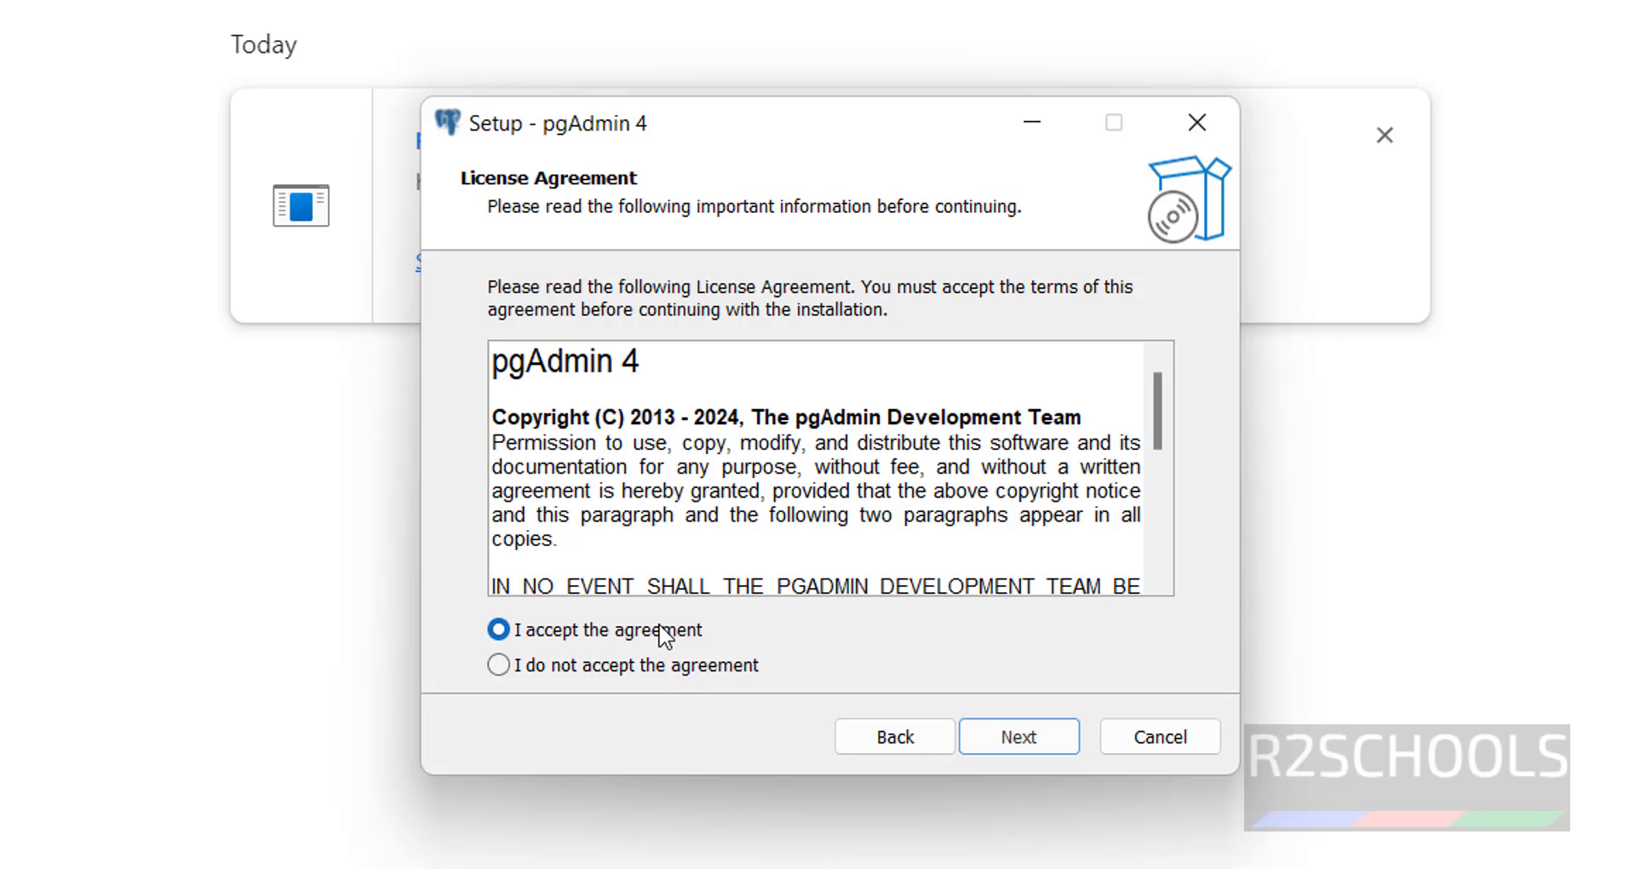
left_click(992, 747)
- Install pgAdmin 4 to C:\Program Files\pgAdmin 4 with the Start Menu folder pgAdmin 4, and finish the setup wizard
left_click_drag(821, 406, 443, 392)
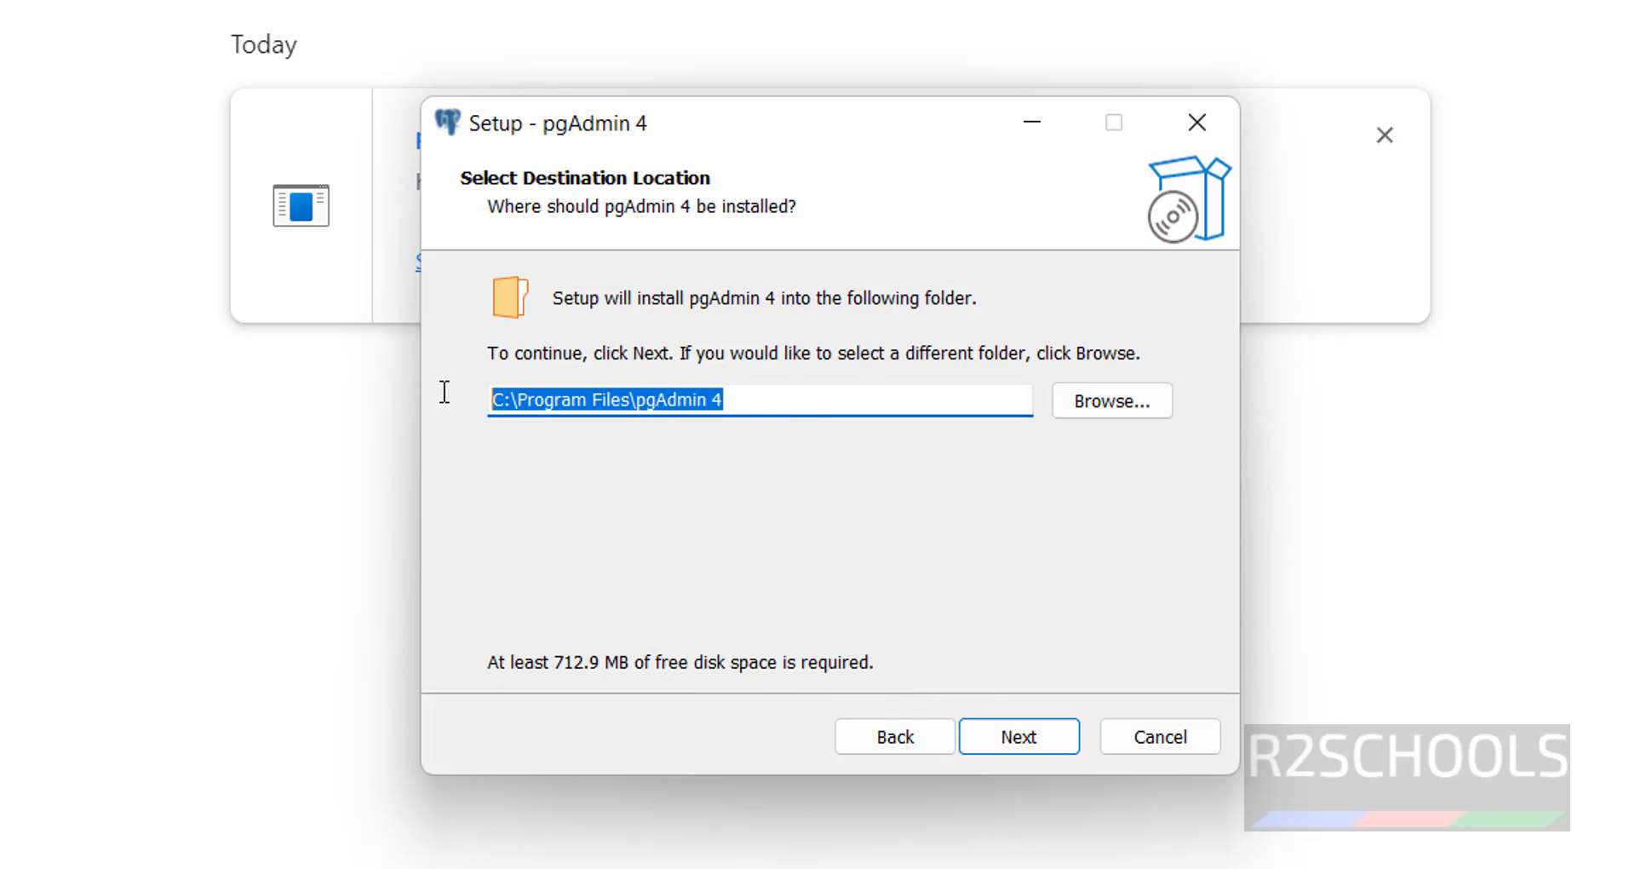
left_click(996, 737)
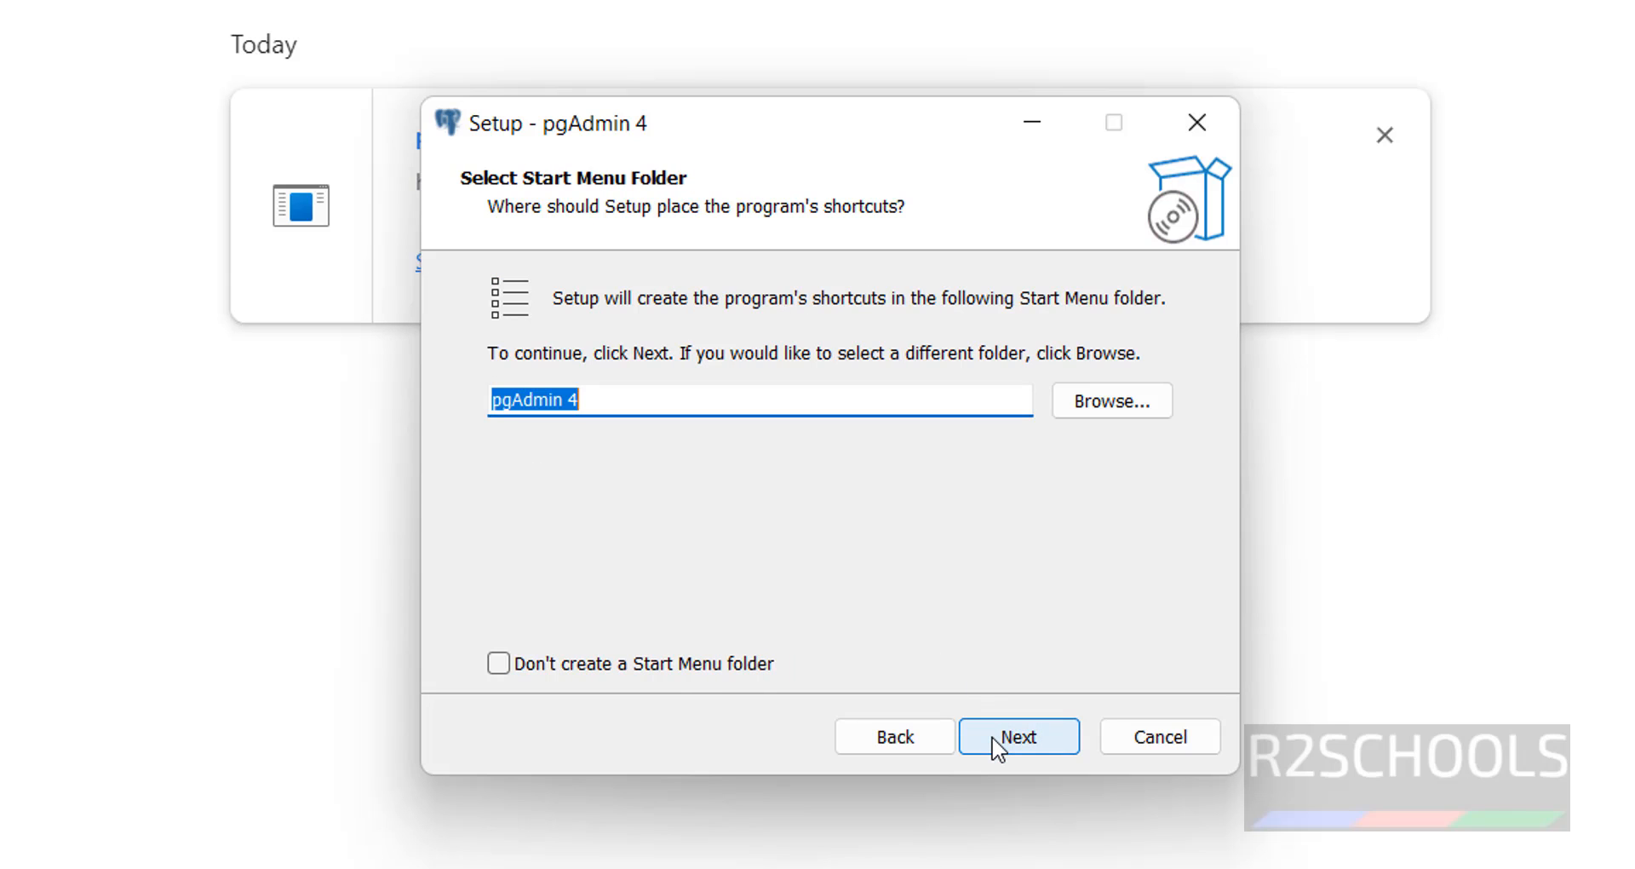
left_click(994, 739)
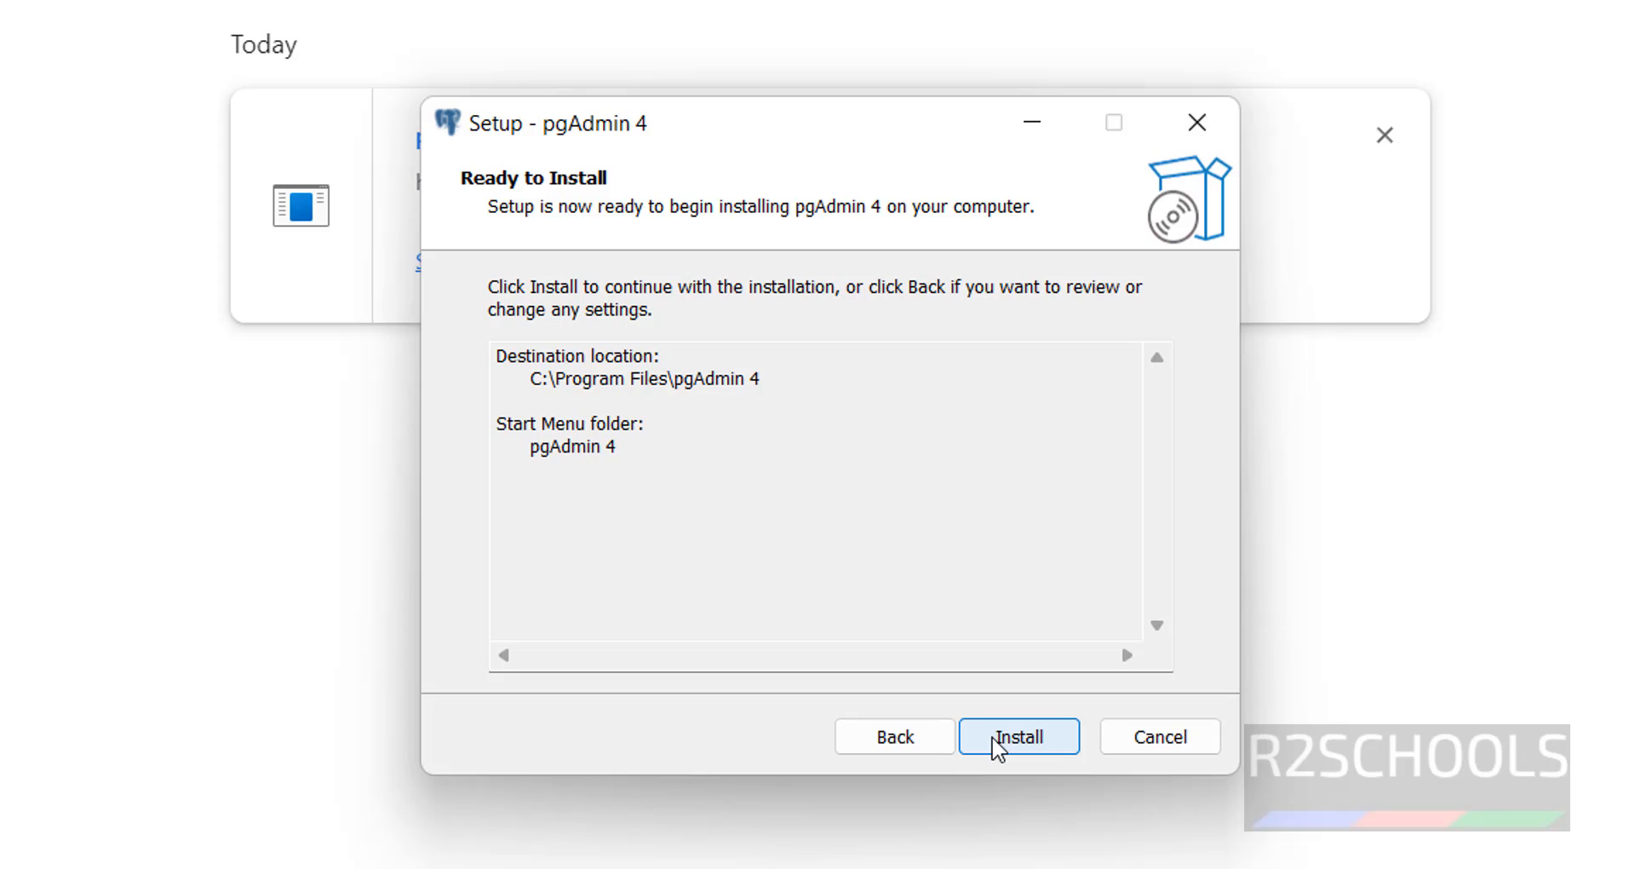
left_click(996, 746)
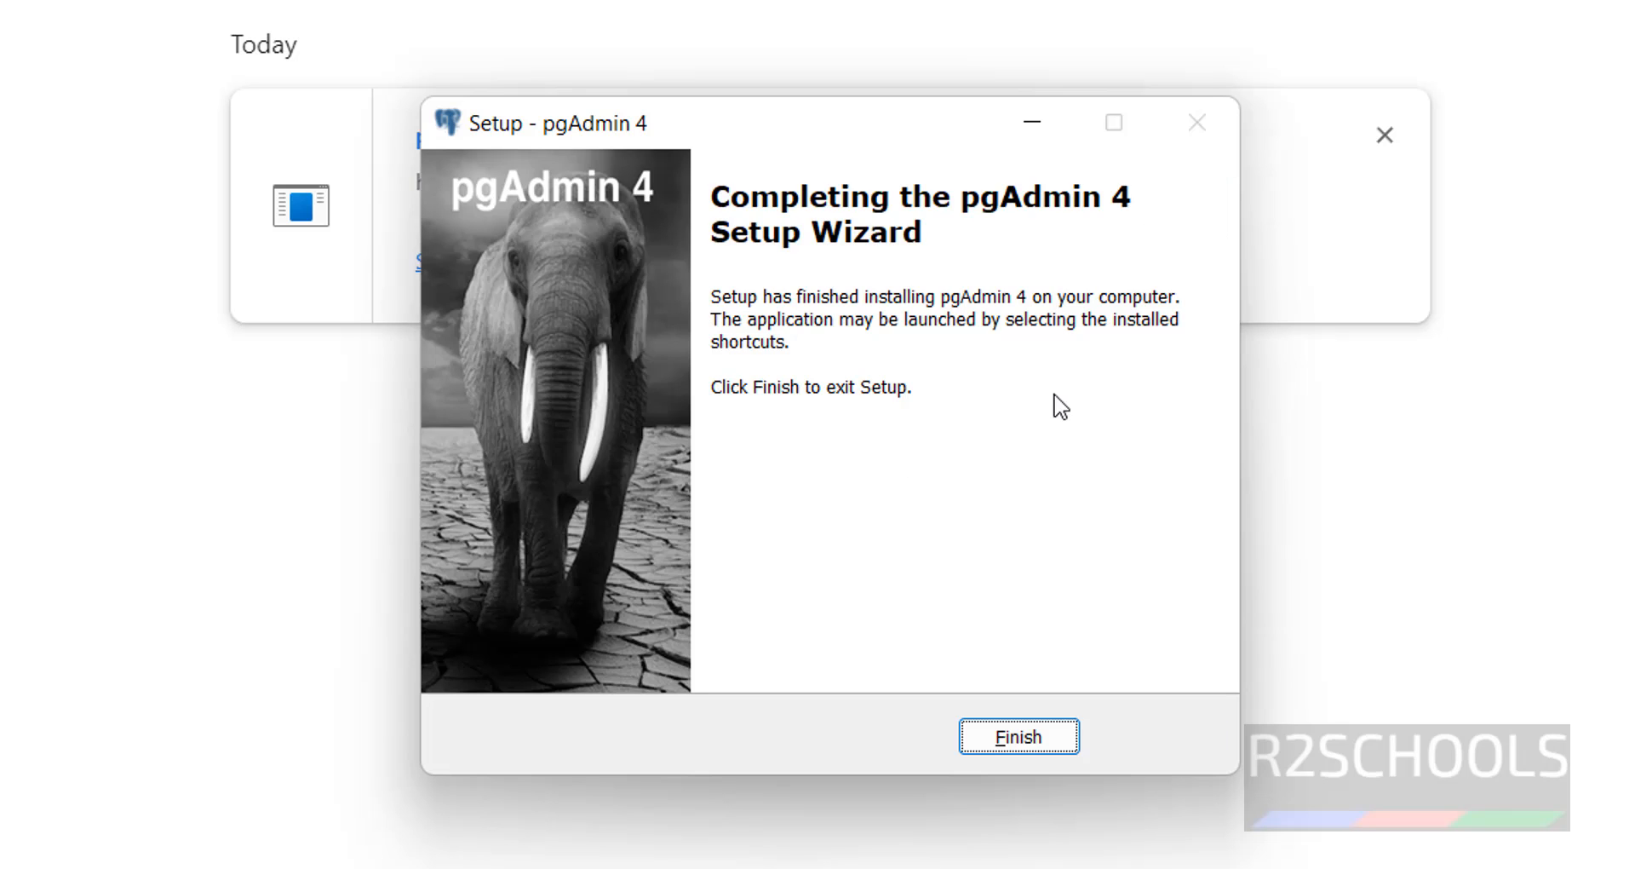
left_click(1015, 741)
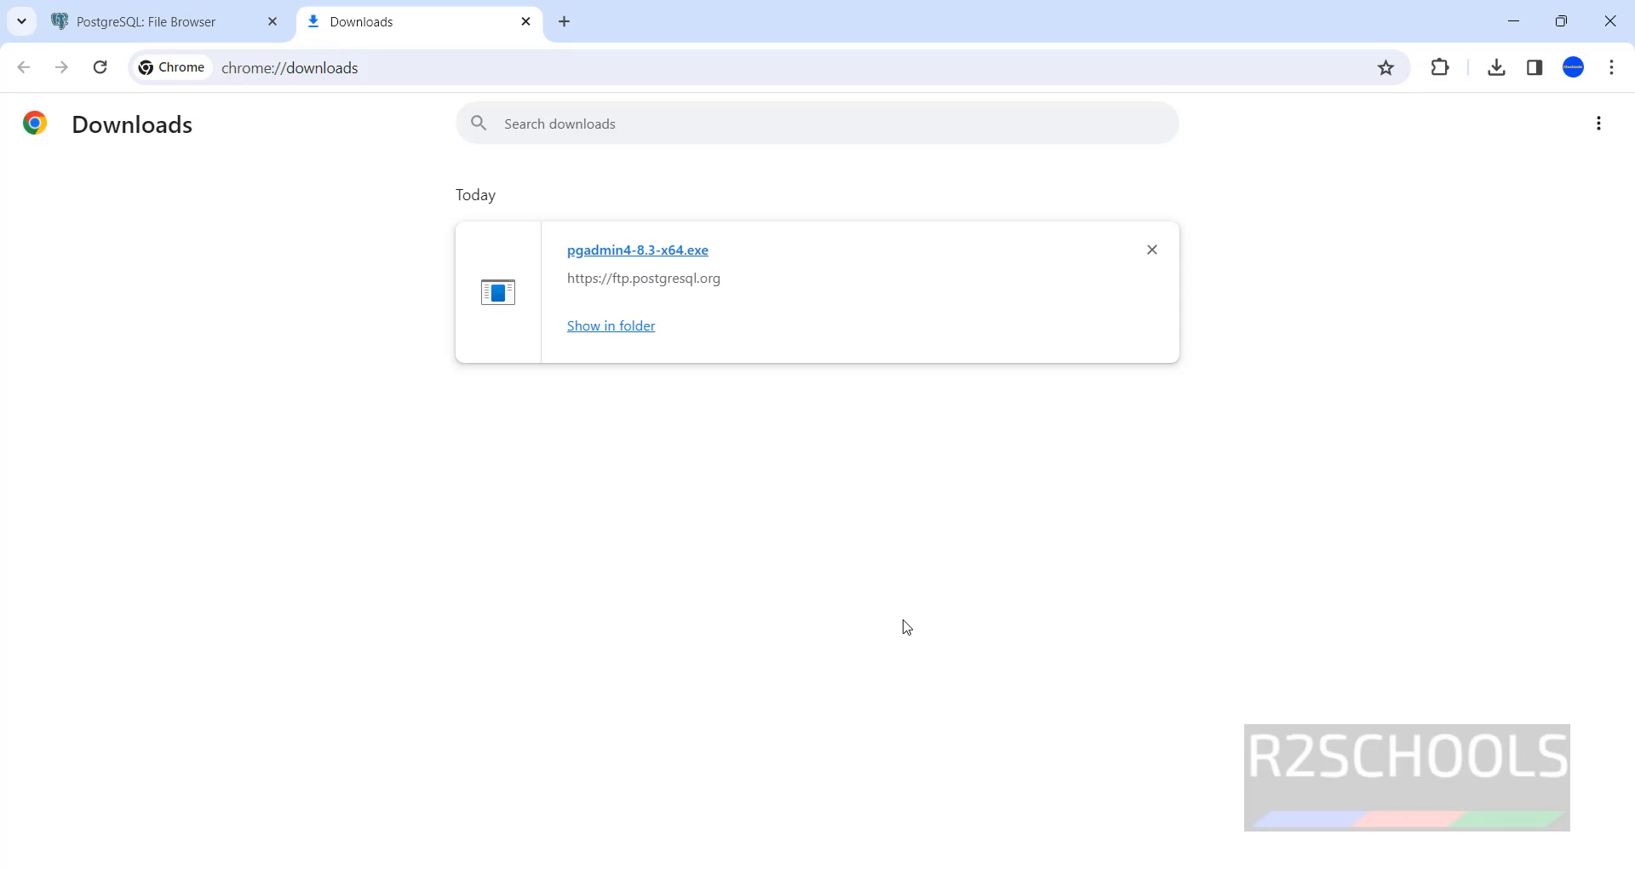
- Launch pgAdmin 4 v8 from the list of installed Windows applications
key("super")
left_click(1080, 207)
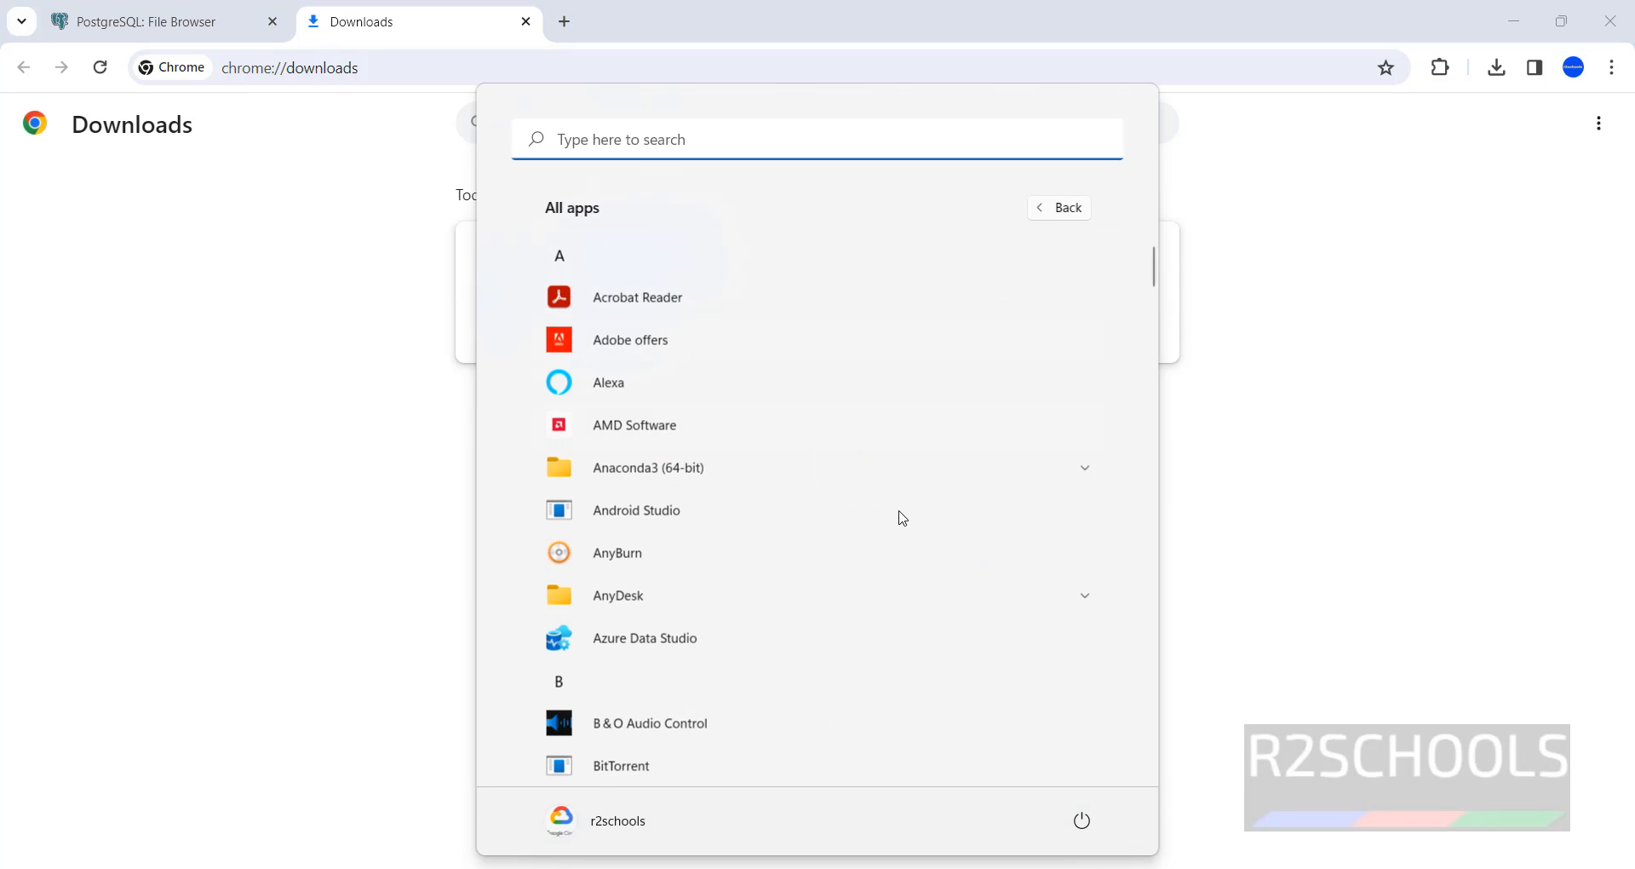
scroll(902, 518, "down", 20)
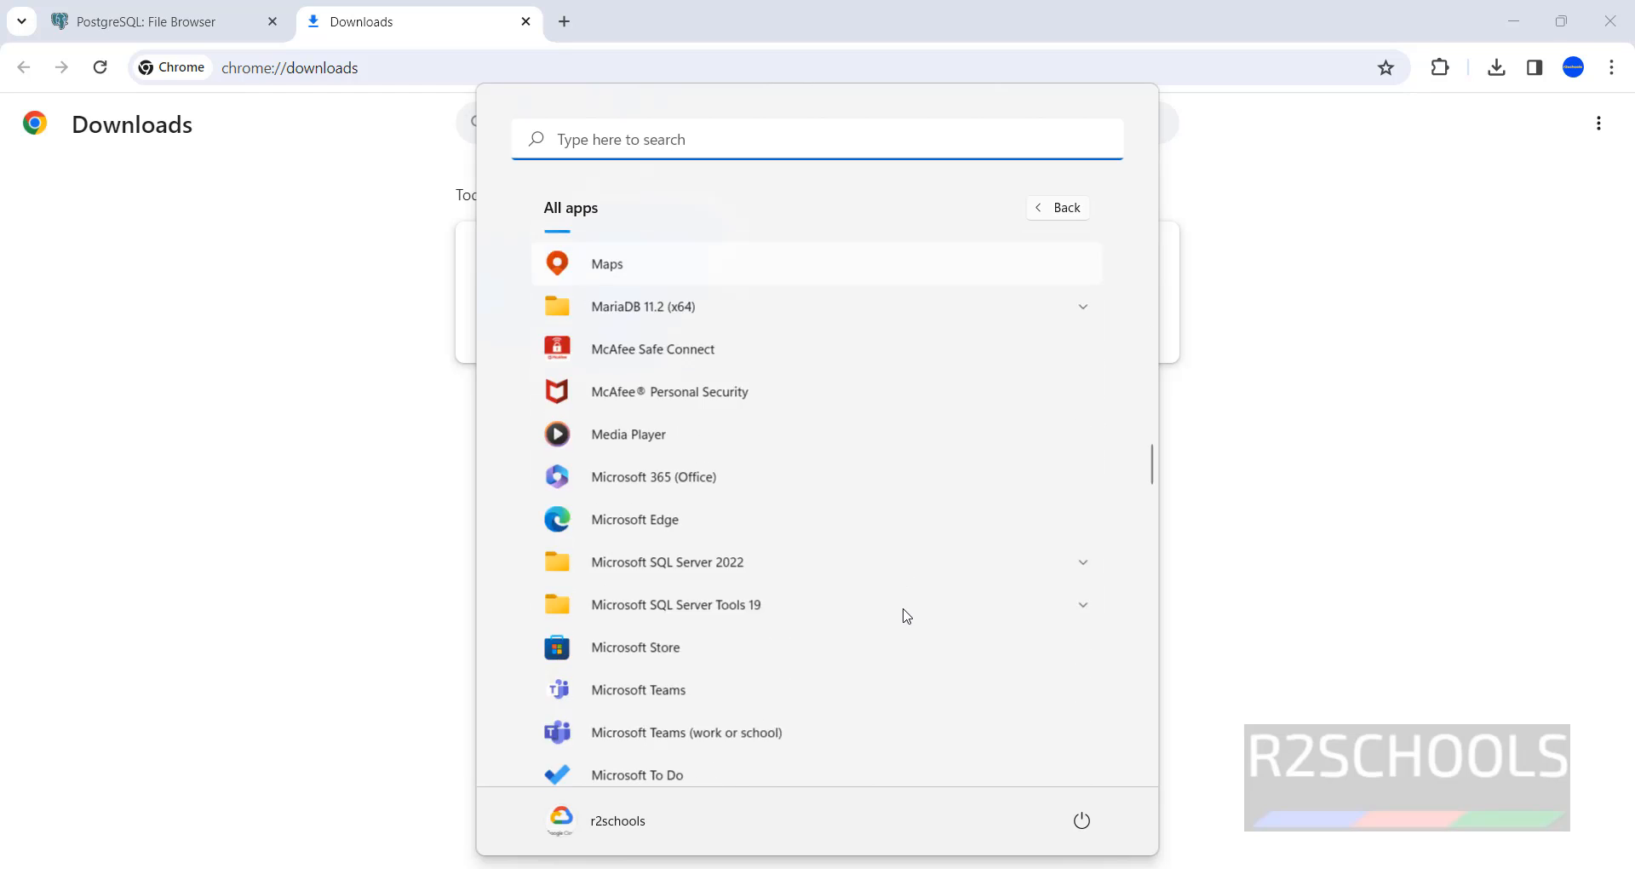
scroll(908, 622, "down", 5)
scroll(909, 626, "down", 5)
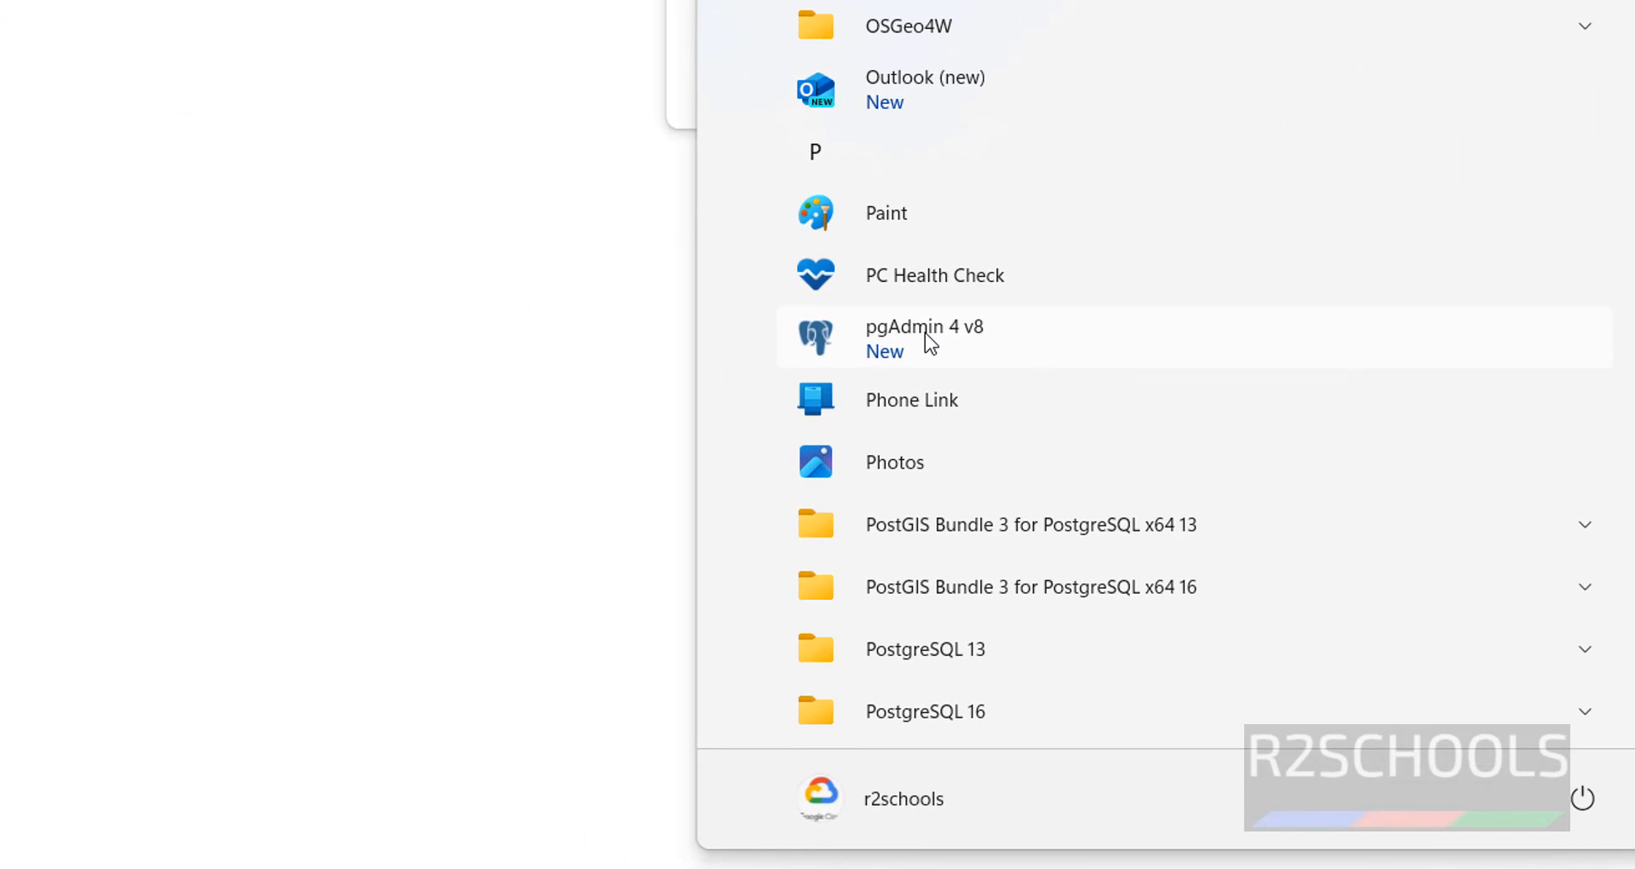
scroll(930, 340, "down", 2)
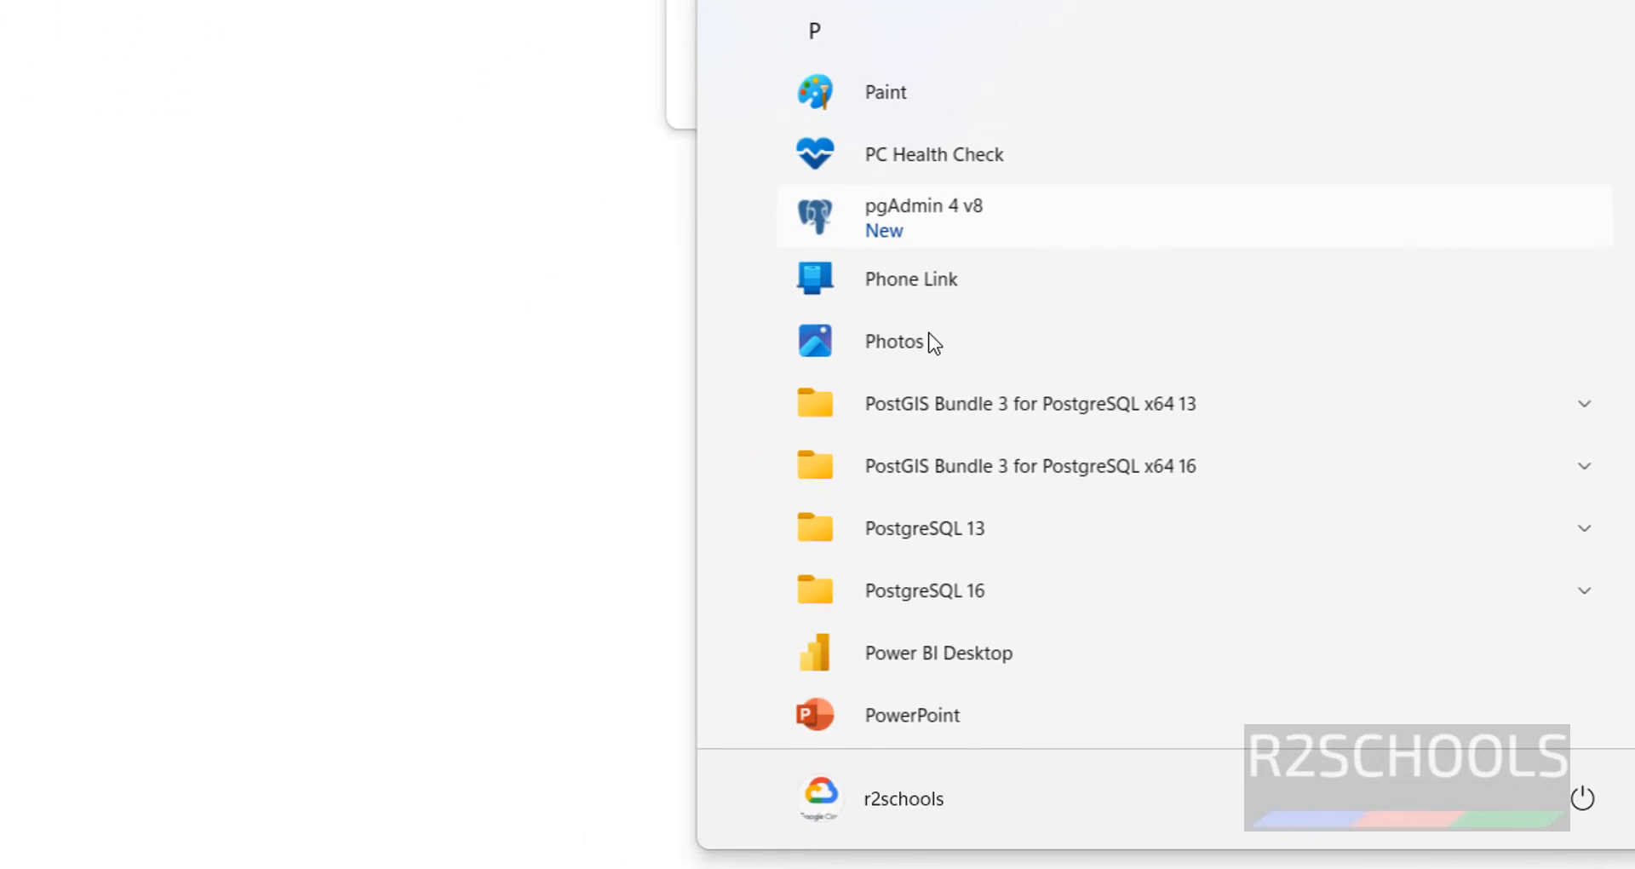
left_click(927, 215)
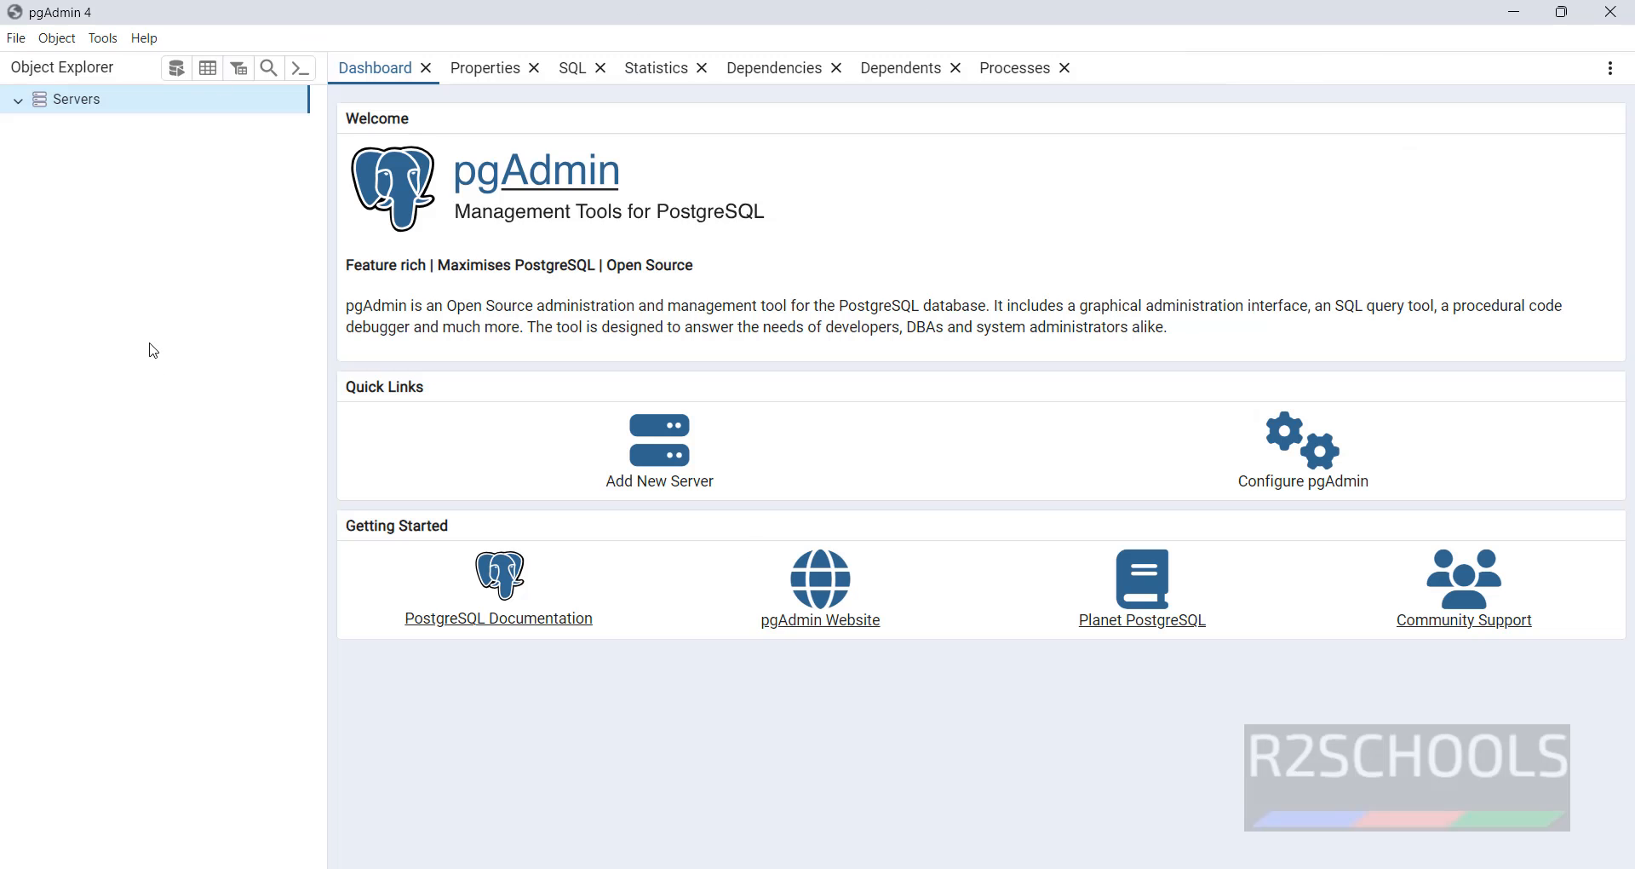
- View the About pgAdmin 4 version information and expand the Servers group in the object tree
left_click(147, 40)
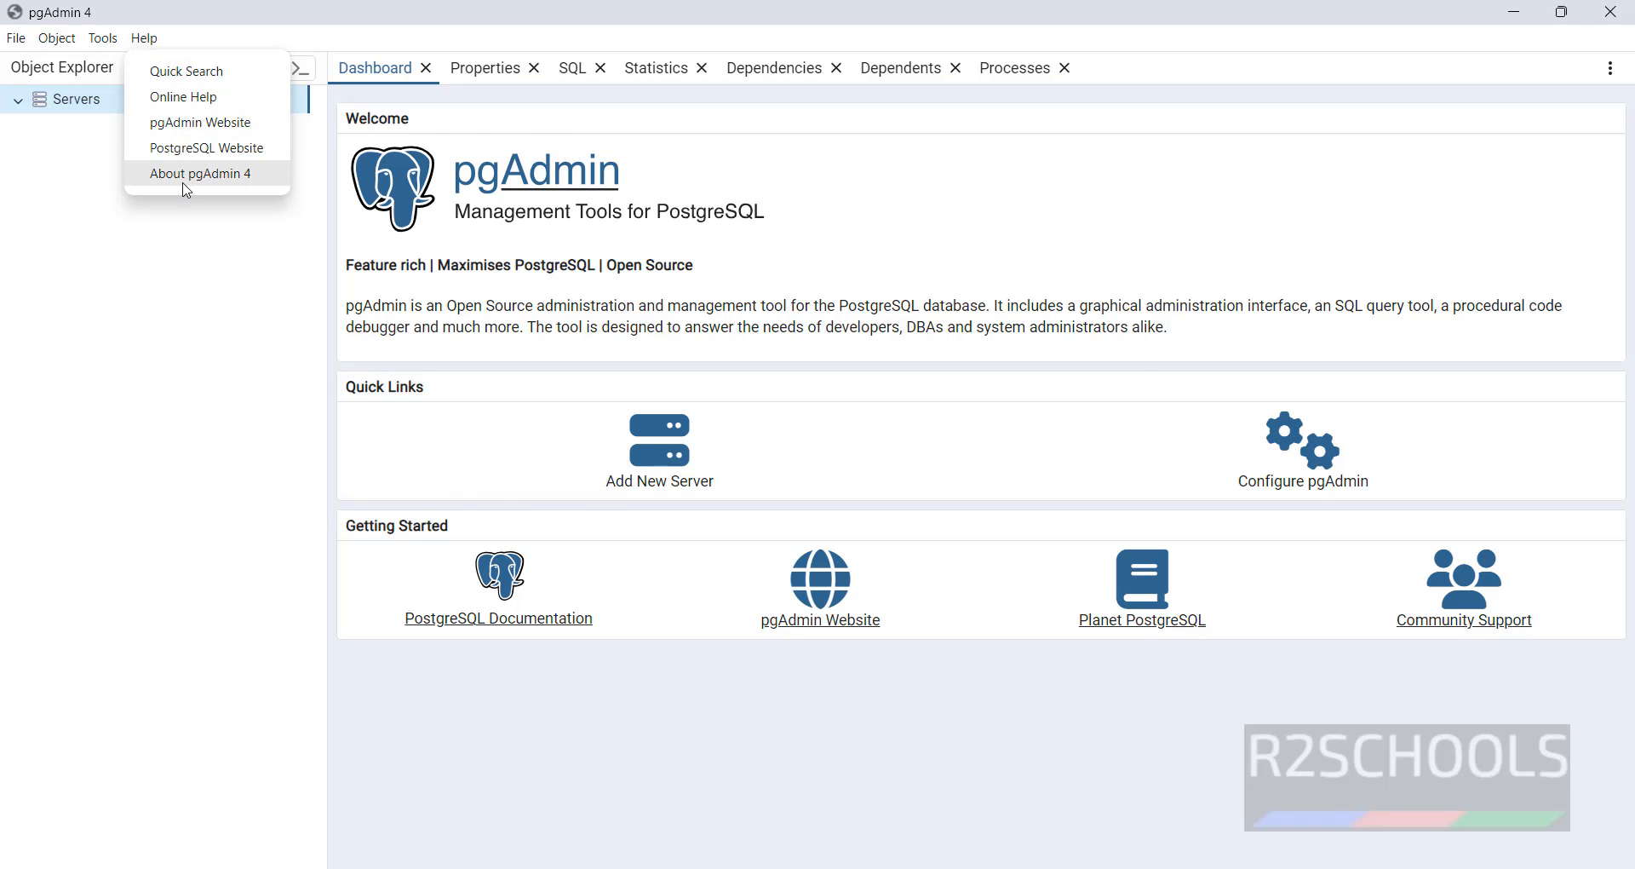
left_click(187, 175)
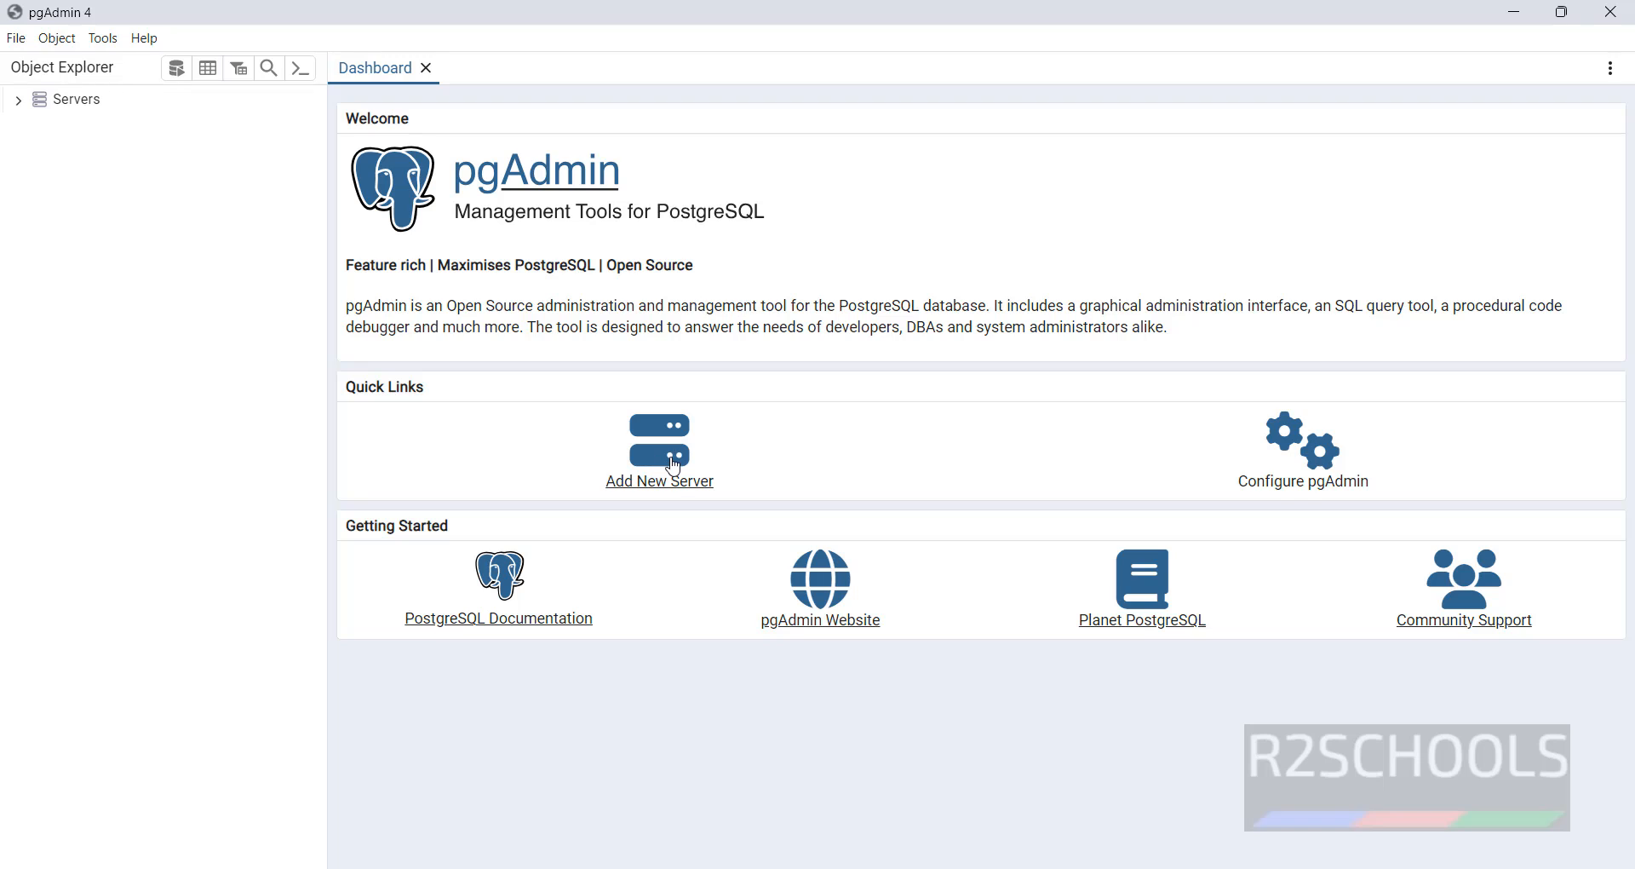
left_click(18, 100)
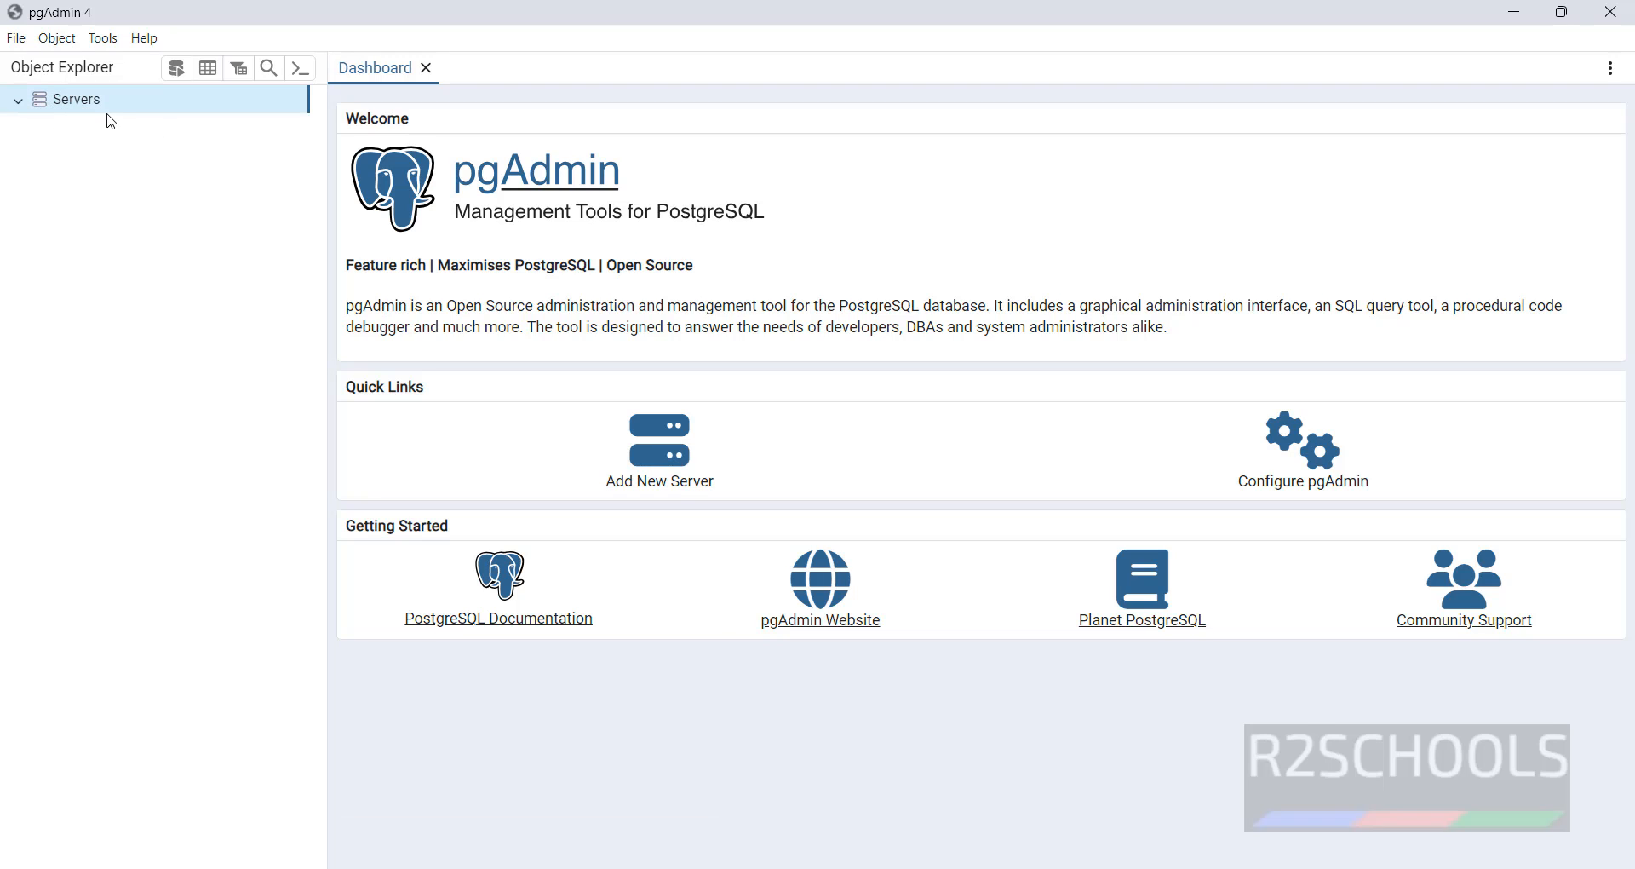
right_click(99, 104)
mouse_move(117, 111)
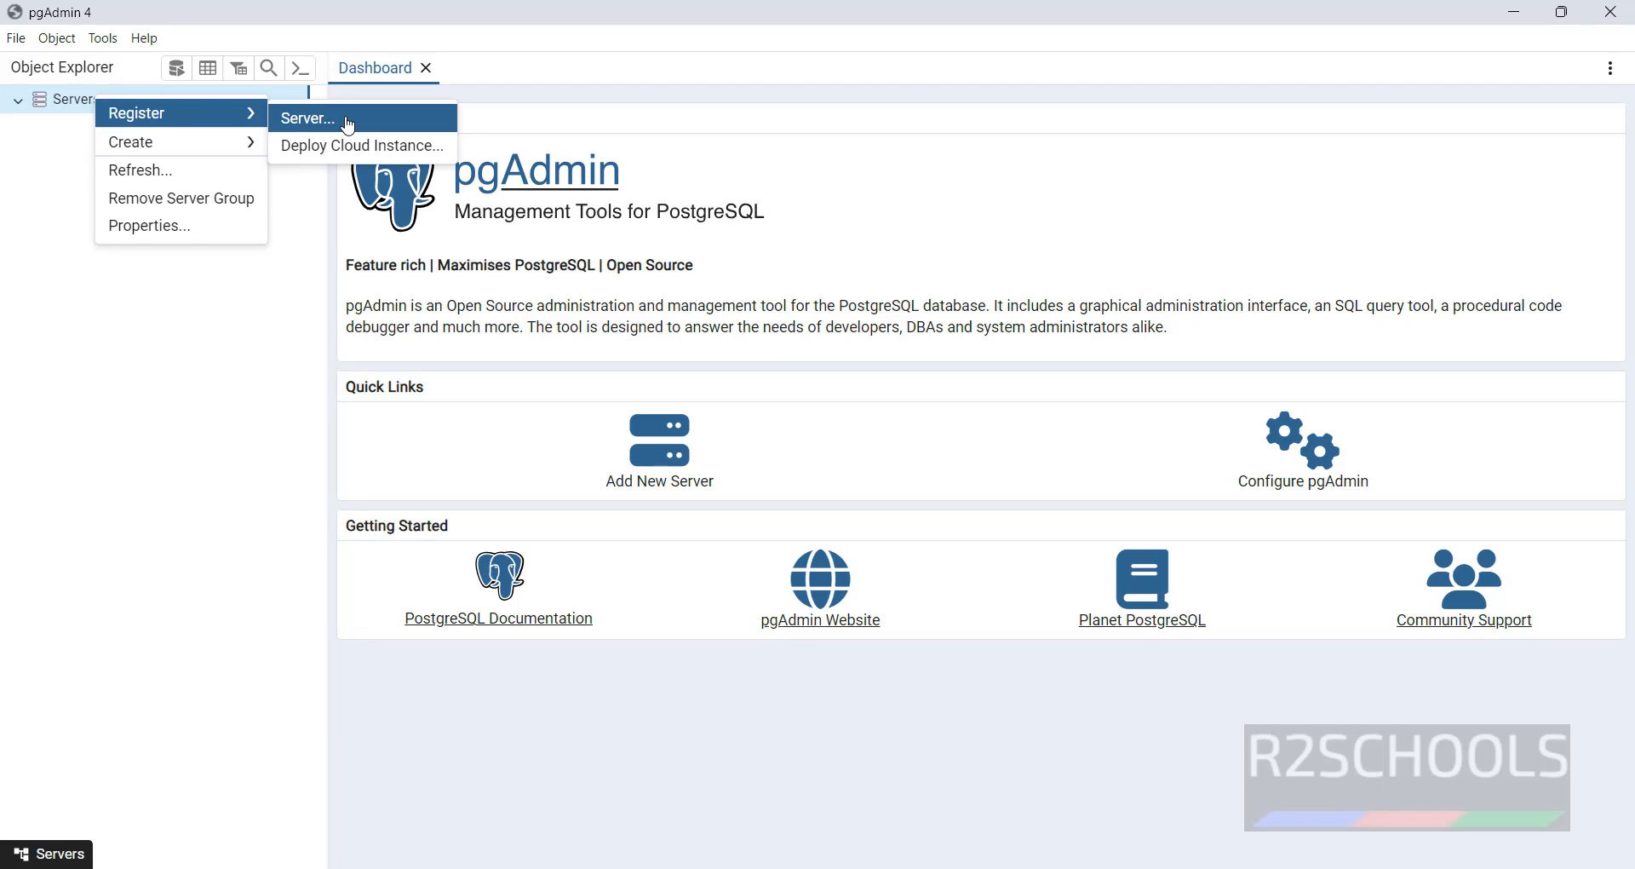
left_click(844, 127)
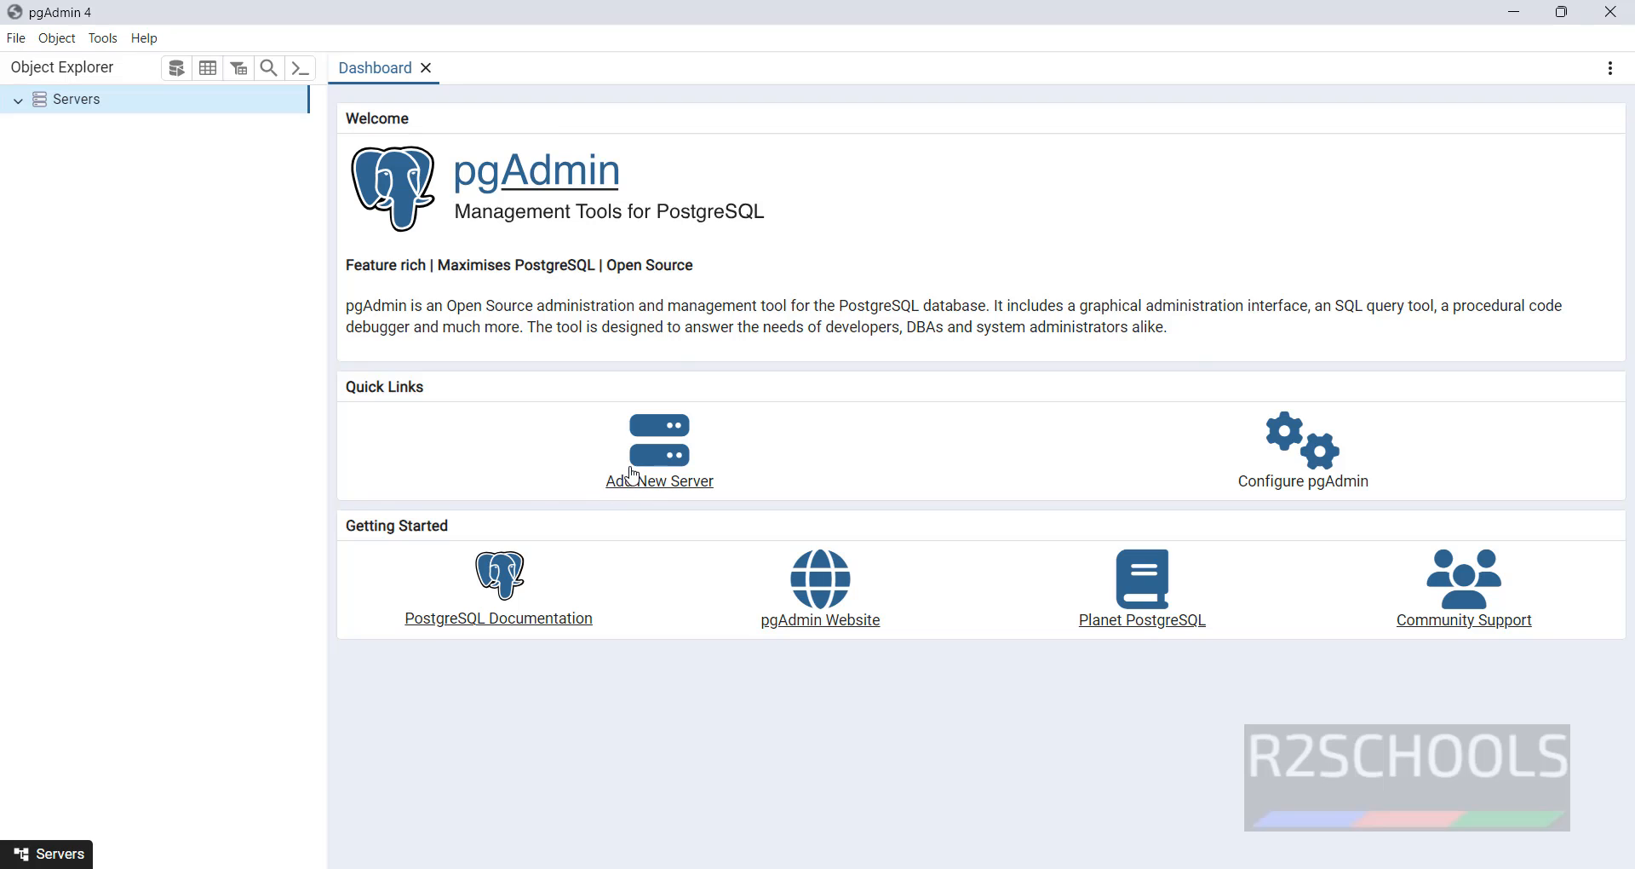
- Start registering a new server named pg16 in the Servers group
left_click(633, 476)
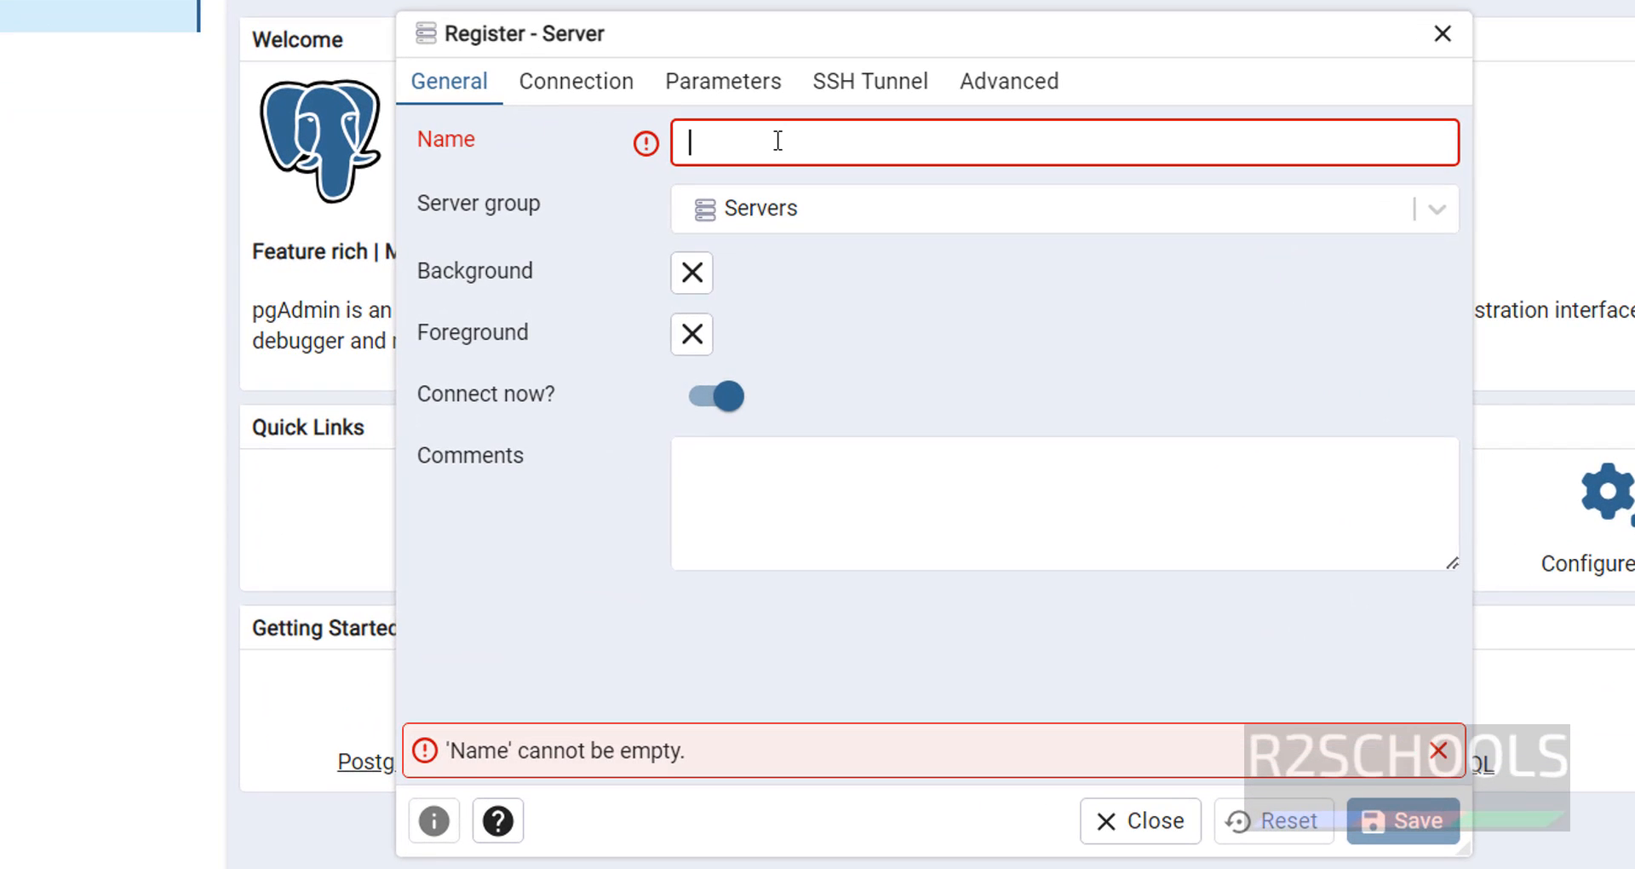
type("pg16")
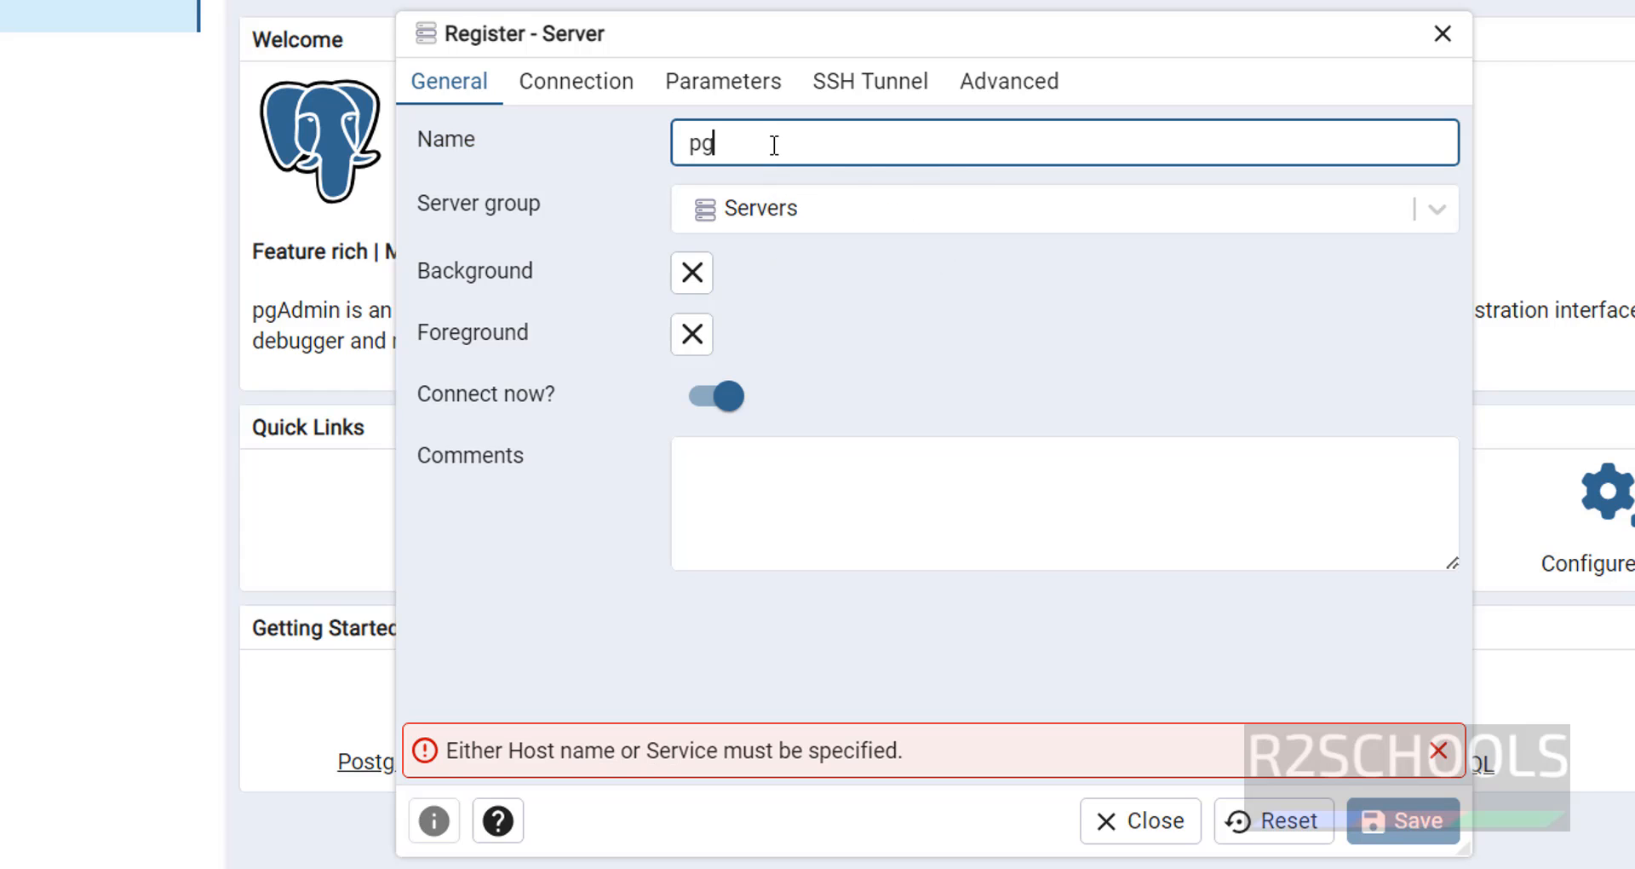
left_click(860, 206)
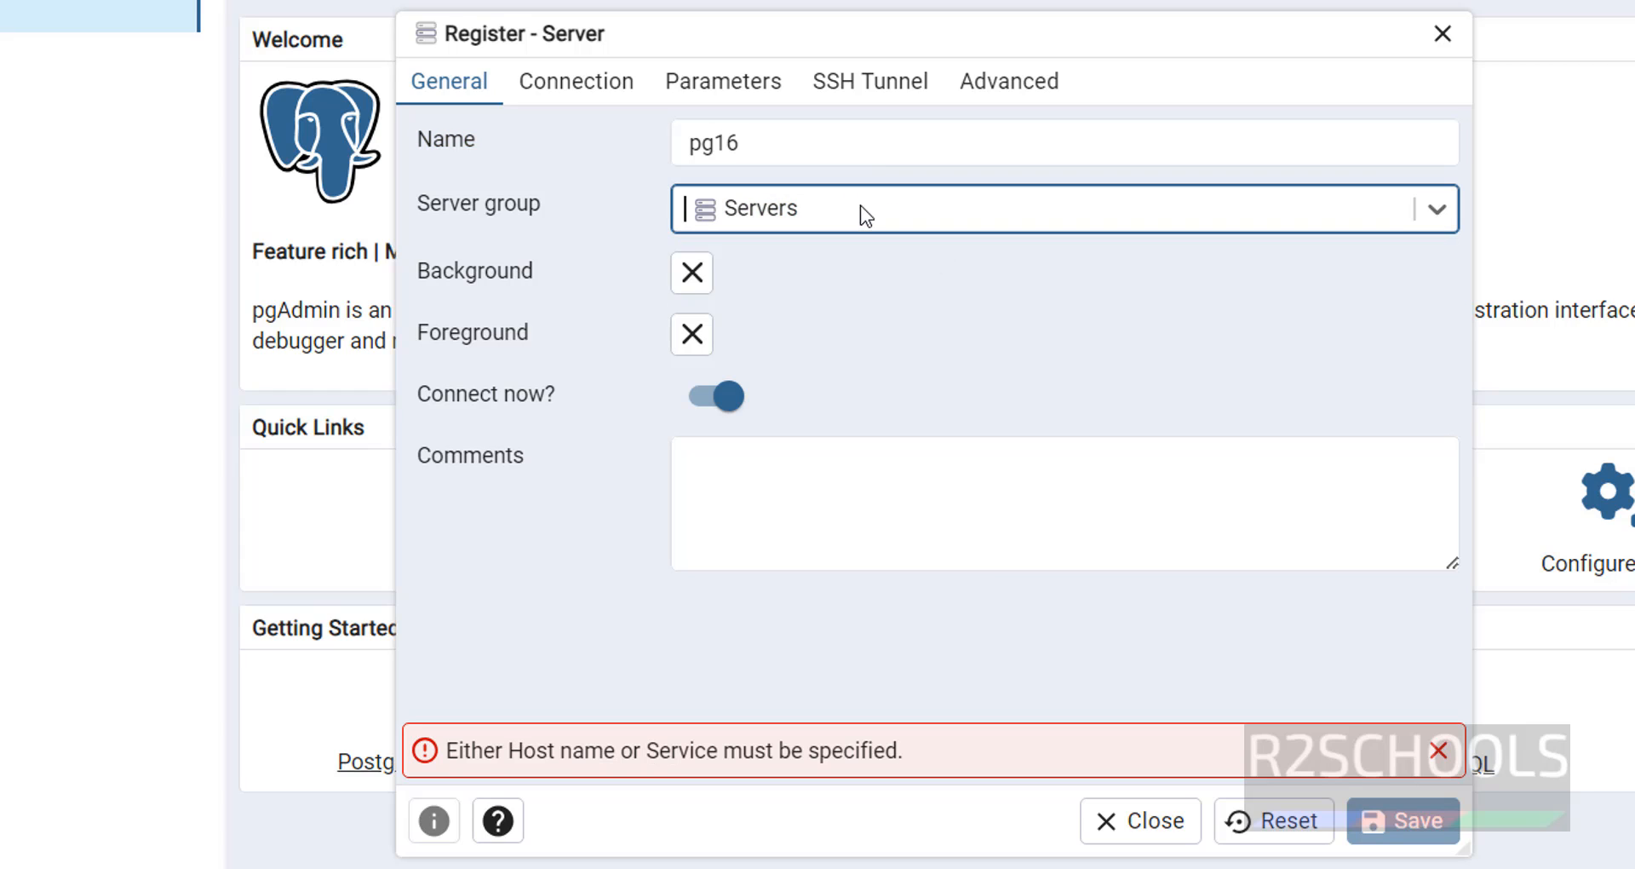
left_click(860, 206)
- Set the host name of the server connection to localhost
left_click(590, 85)
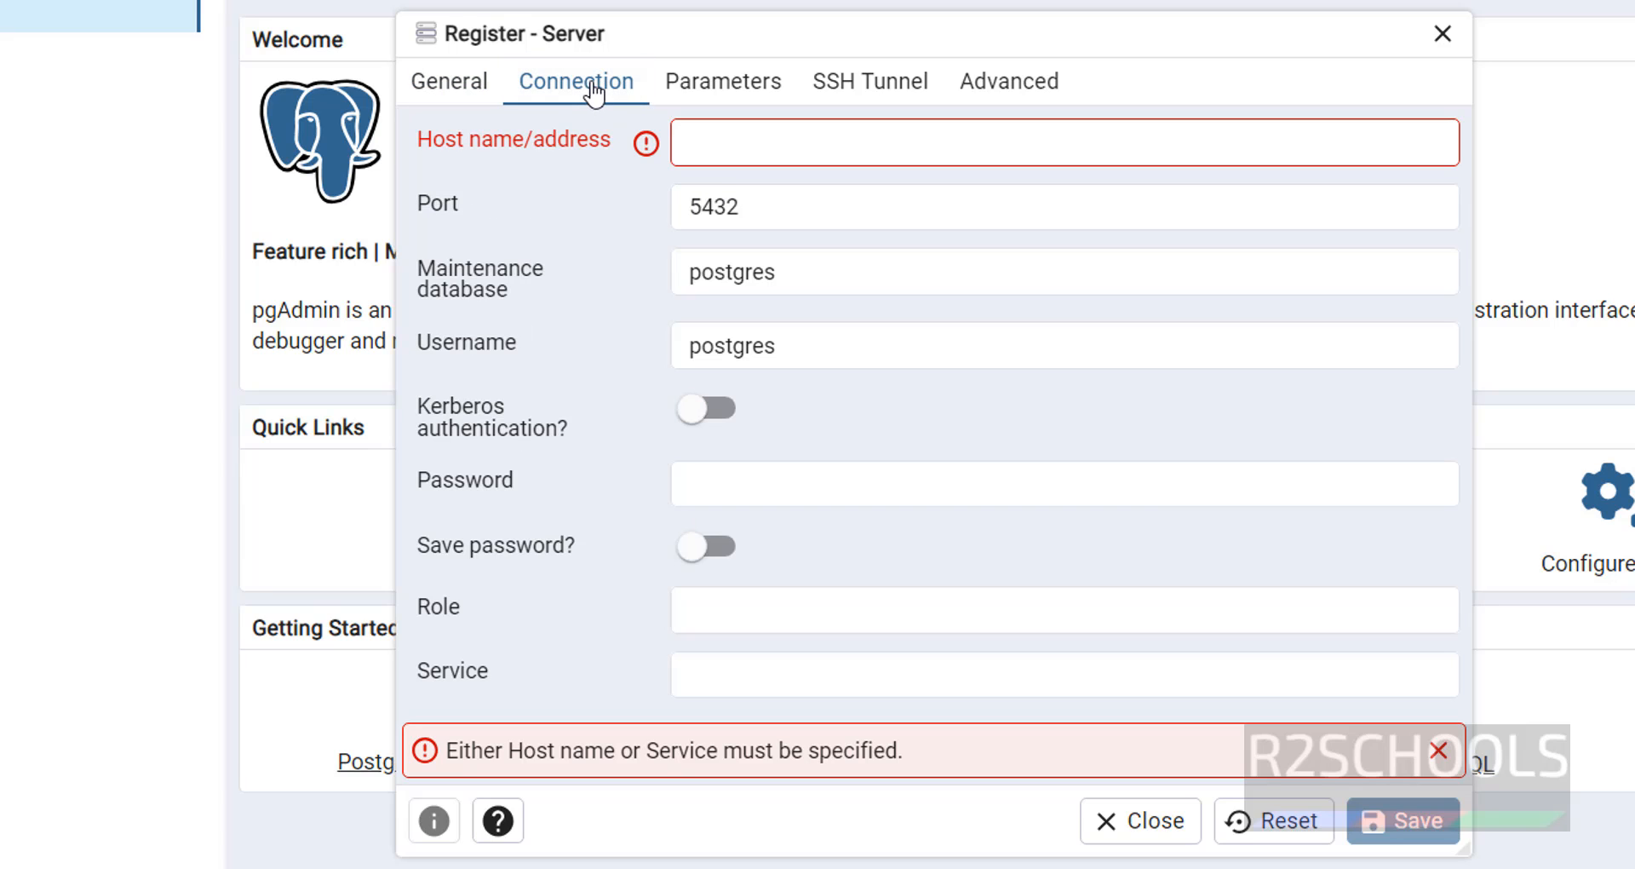
left_click(804, 139)
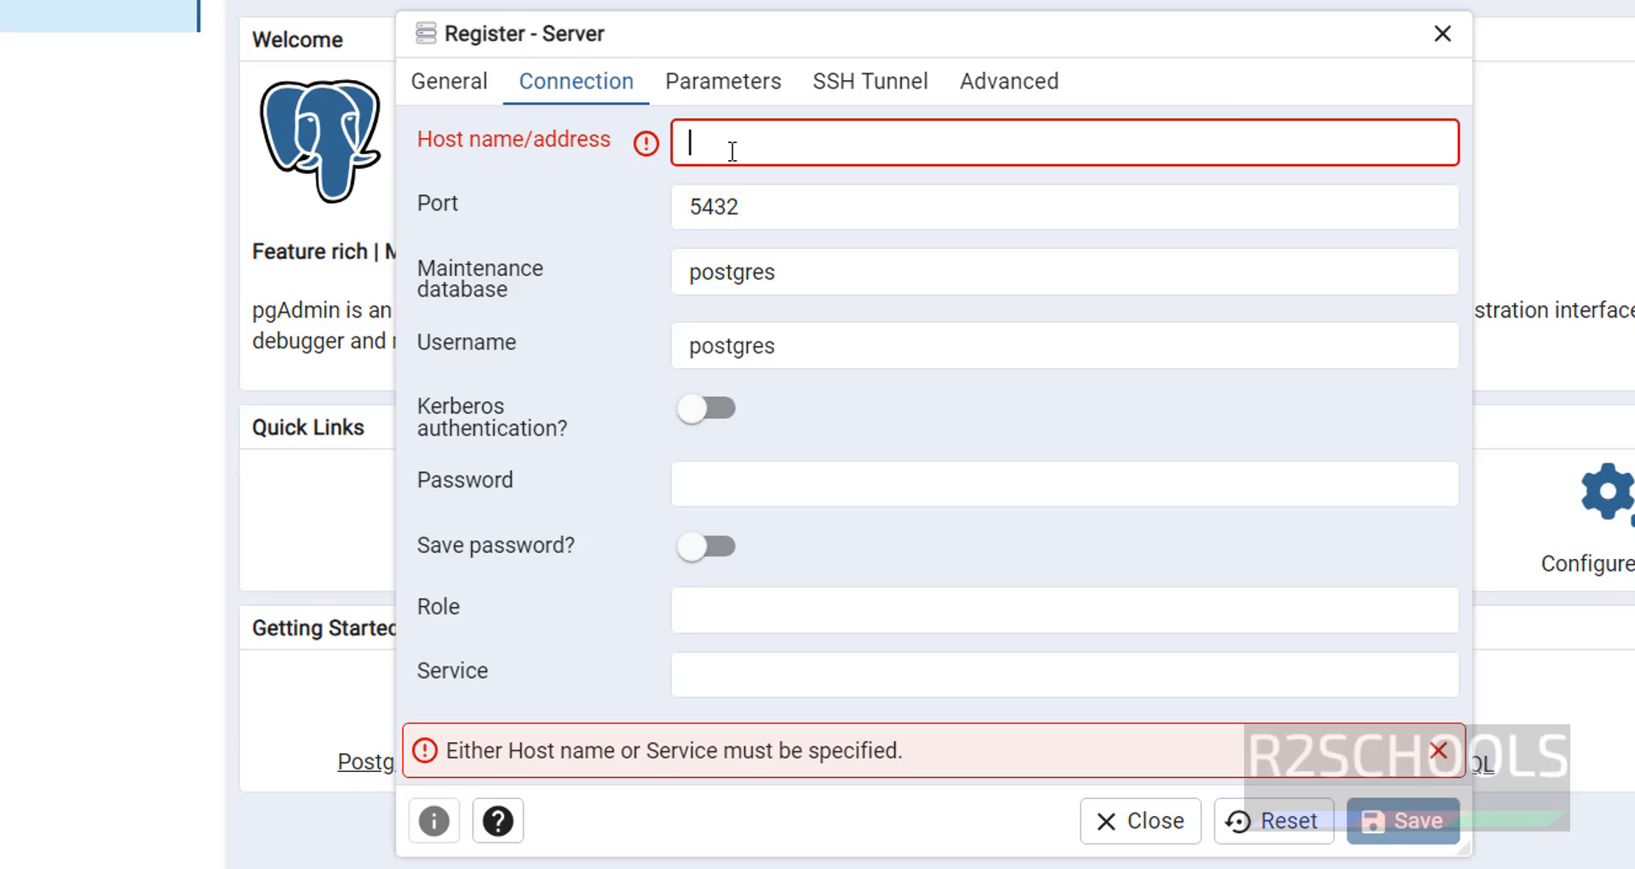
type("localhost")
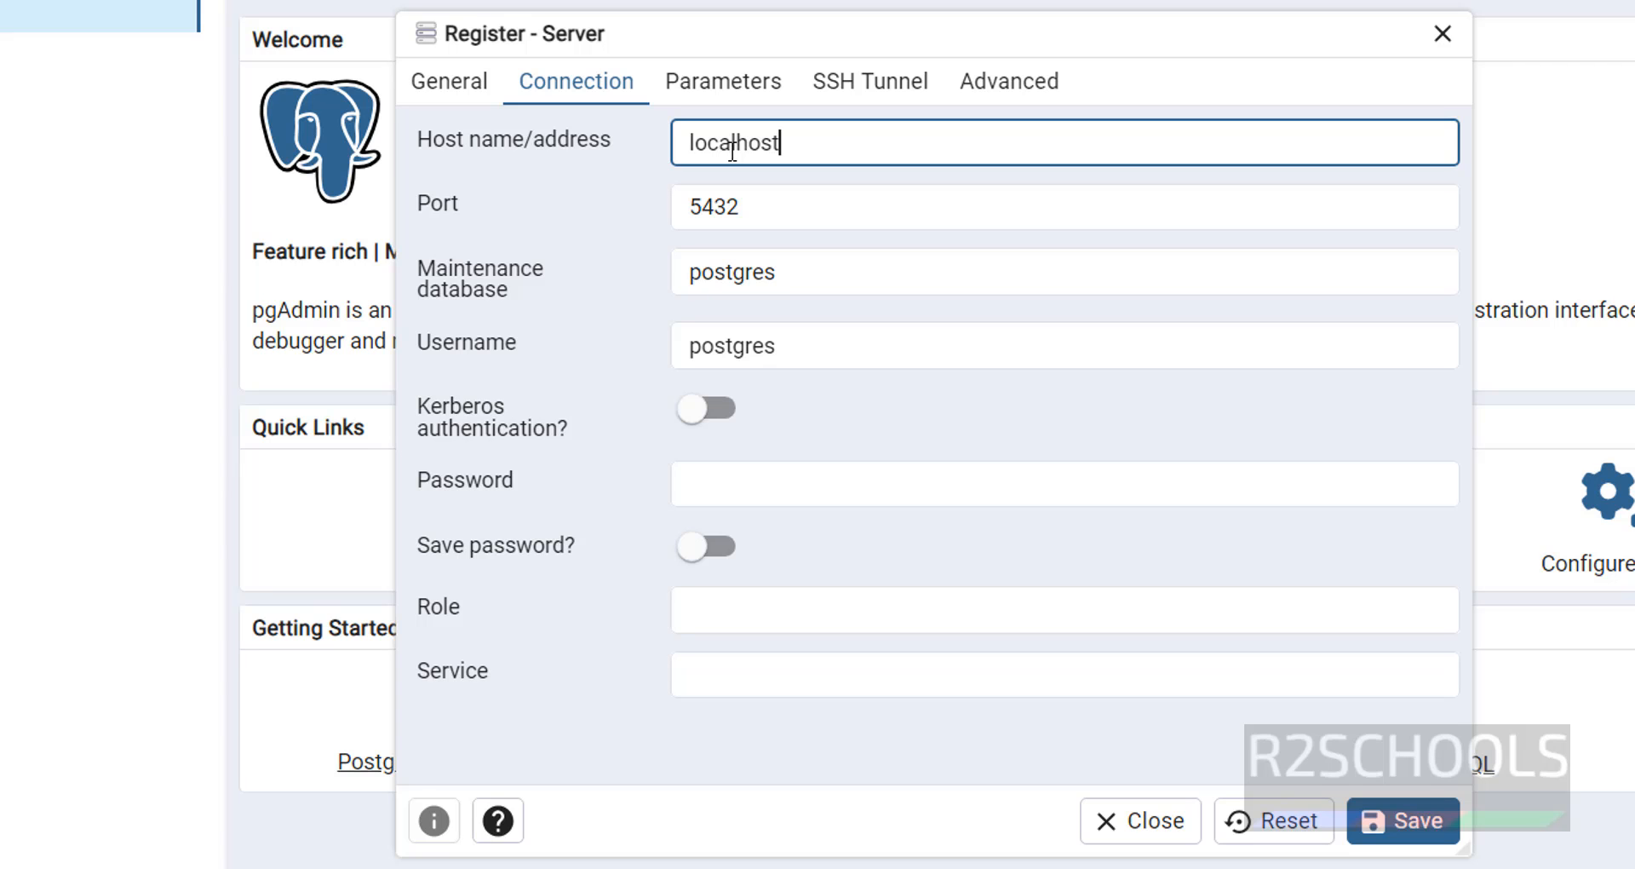
- Switch to Command Prompt and run ipconfig to look up the computer's IP address
key("super")
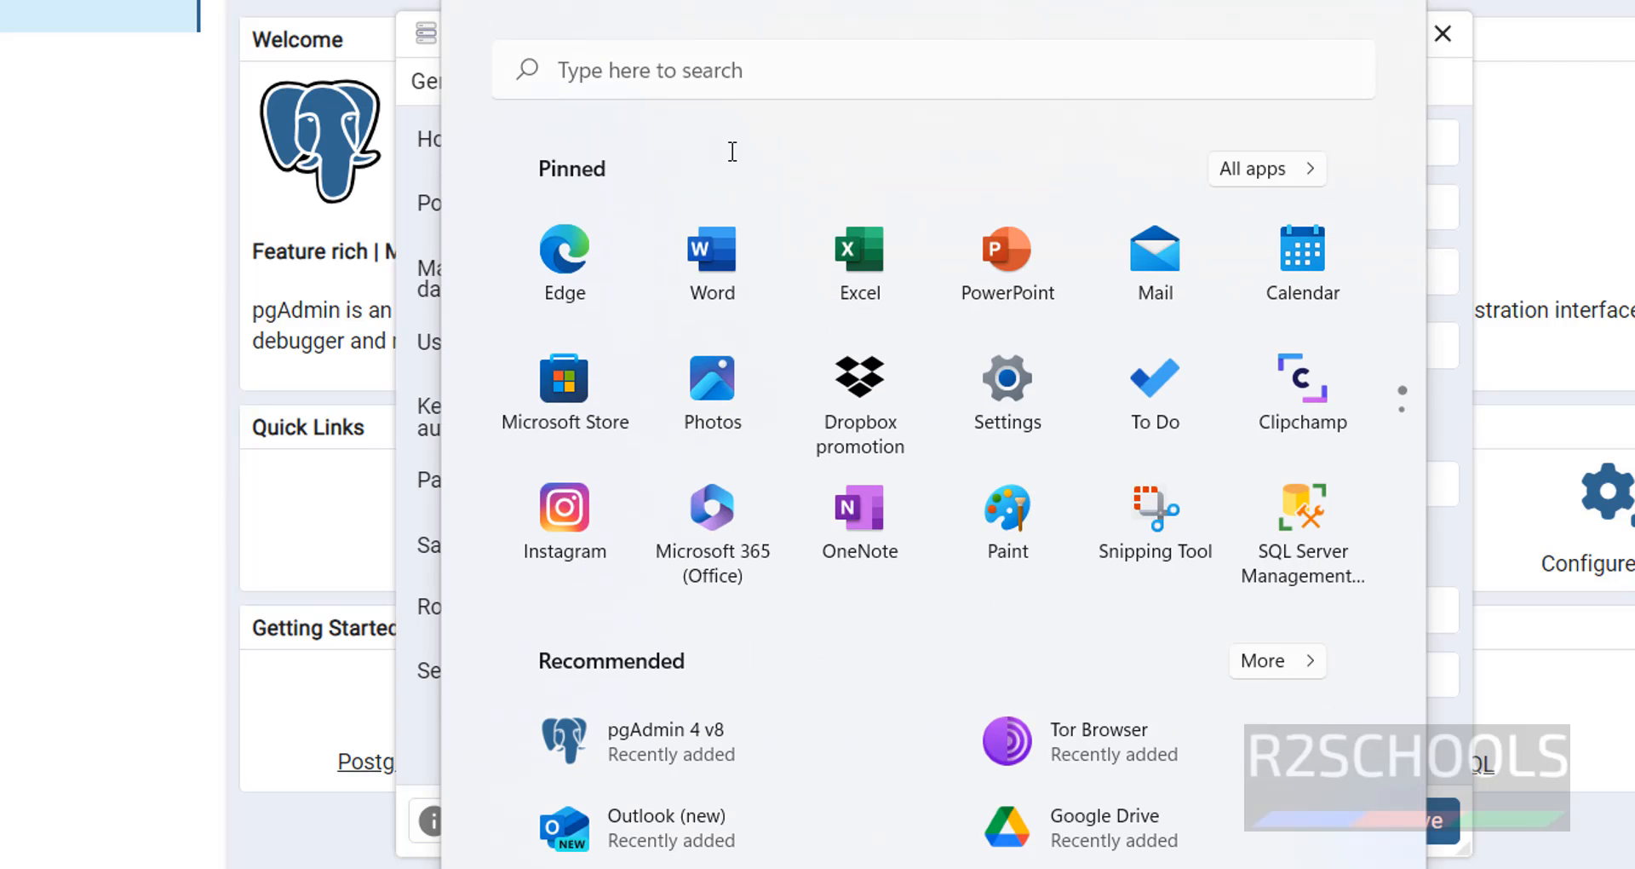
type("cmd")
key("Return")
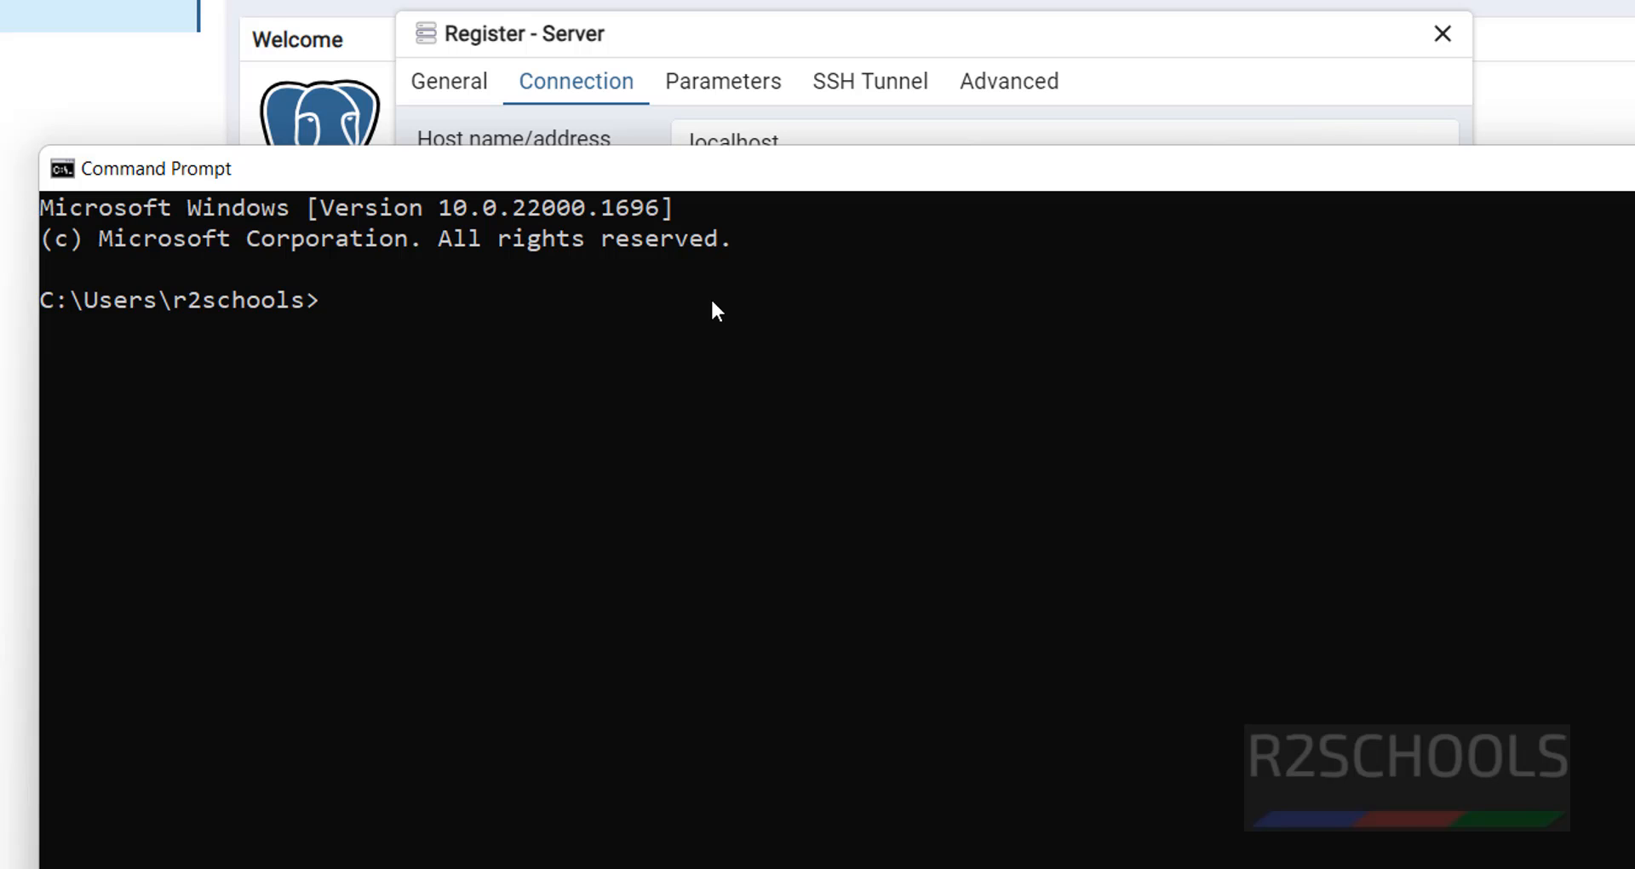
type("ipconfig")
key("Return")
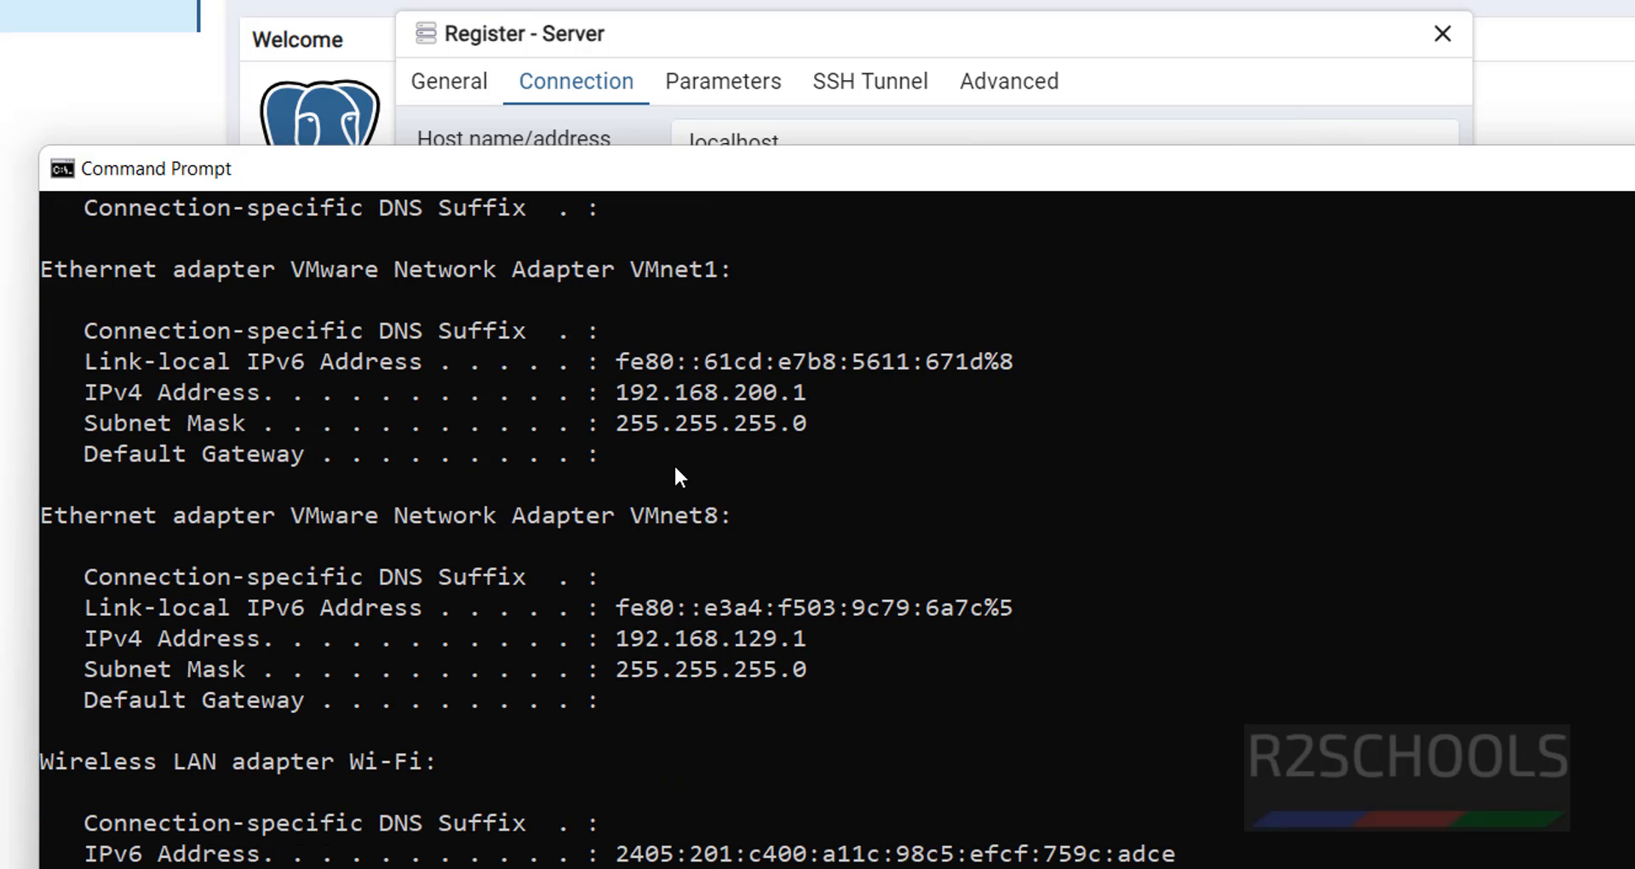
- Examine the IPv4 address of the VMware Network Adapter VMnet1 in the ipconfig output and return to the server registration in pgAdmin
left_click_drag(632, 384, 776, 383)
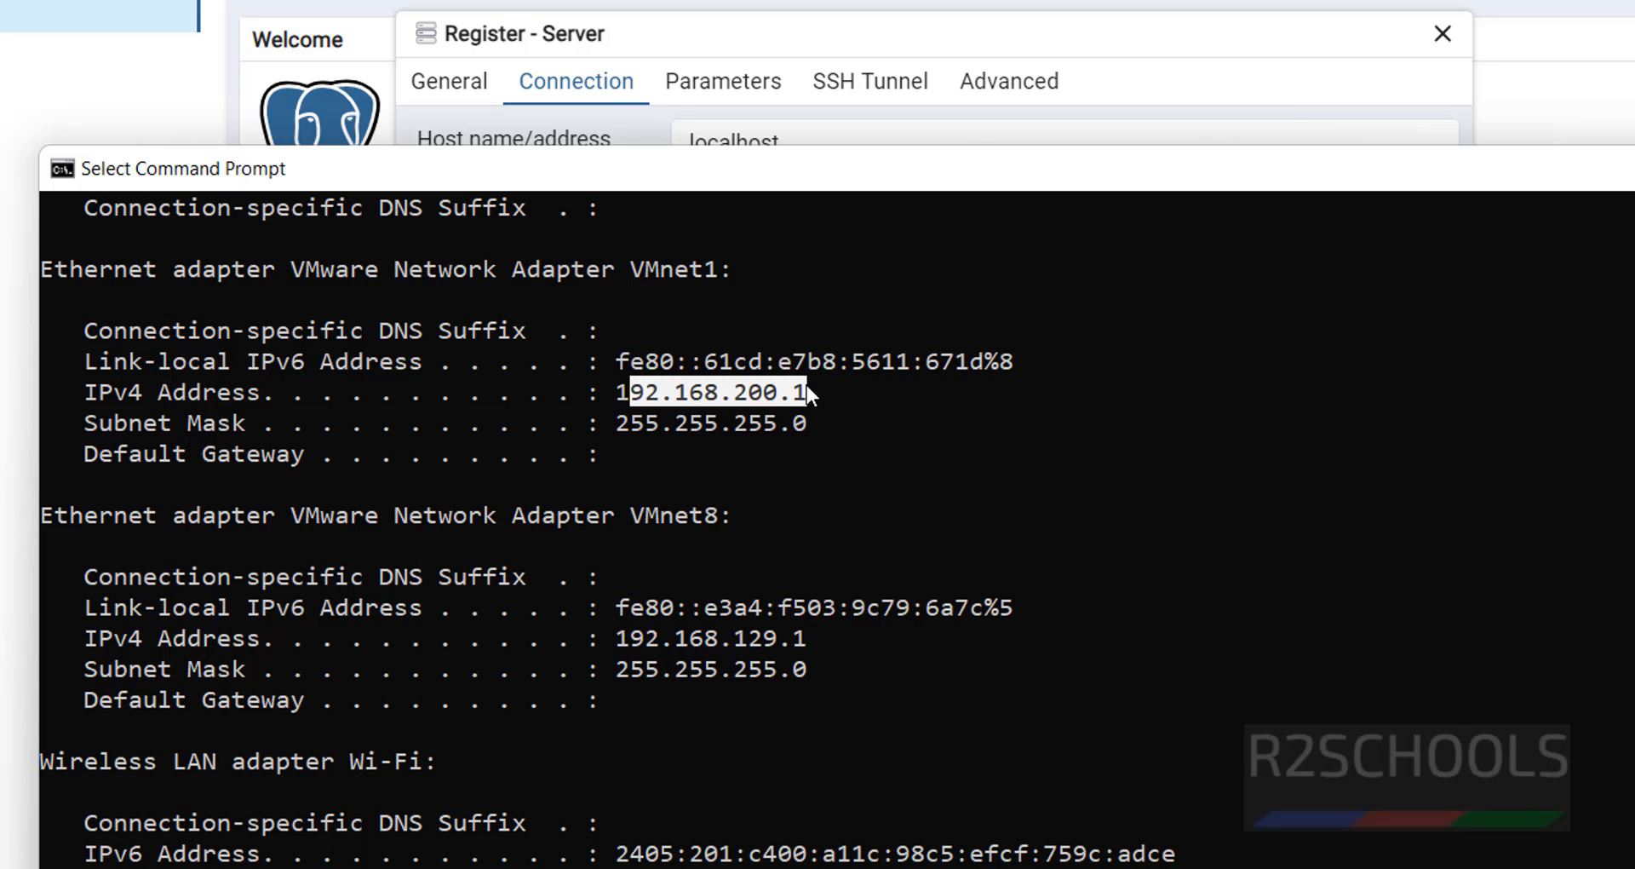
left_click(563, 421)
left_click_drag(86, 387, 811, 392)
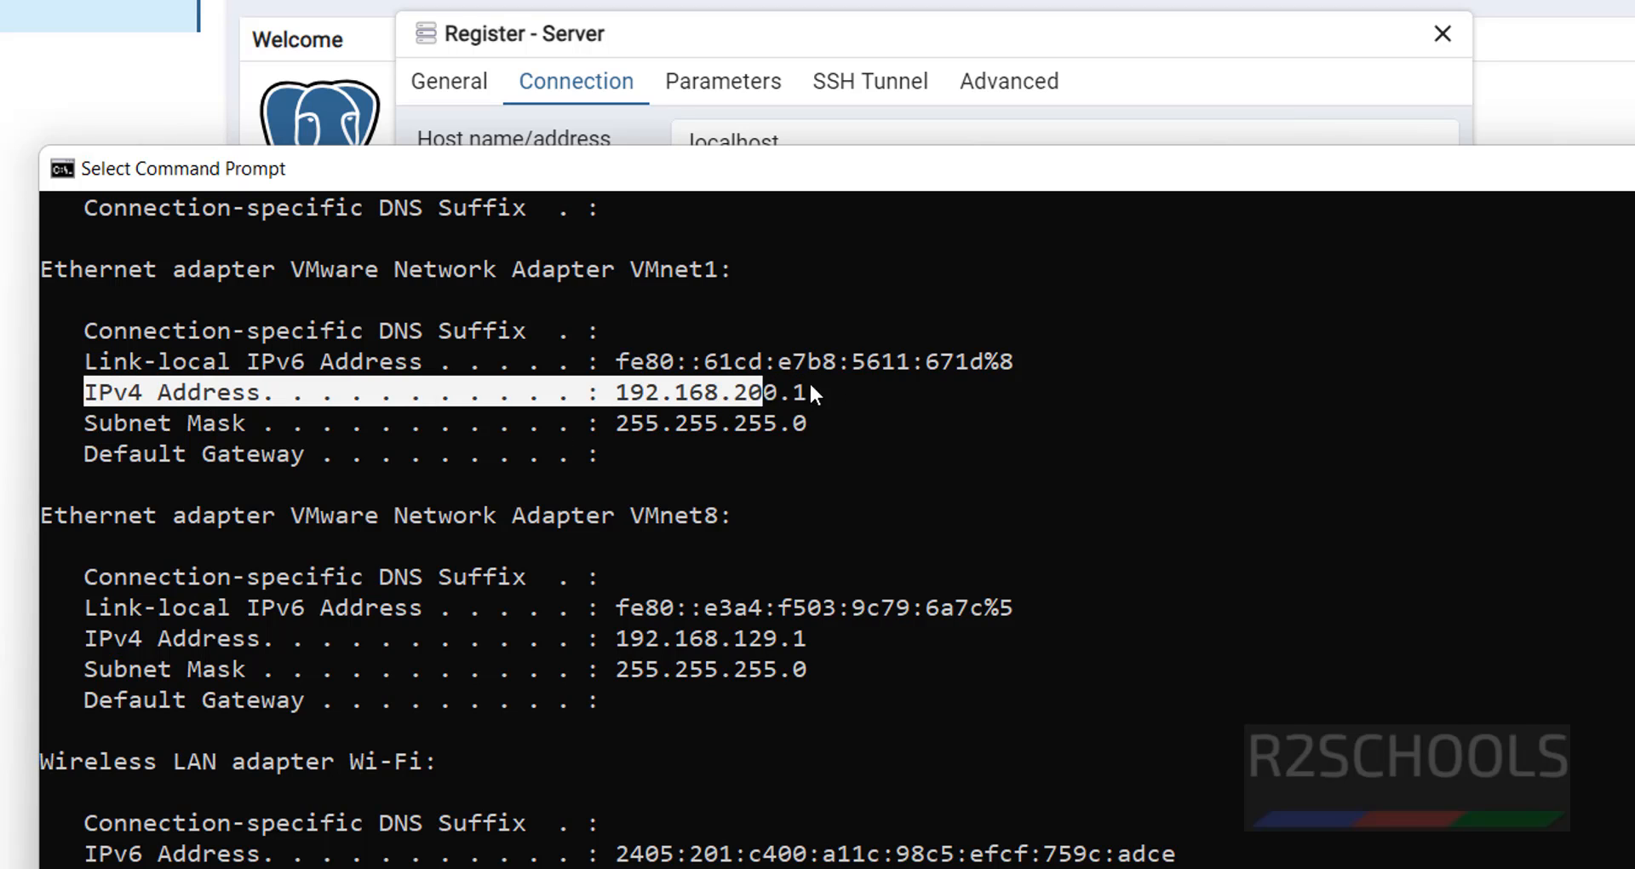
left_click(1118, 56)
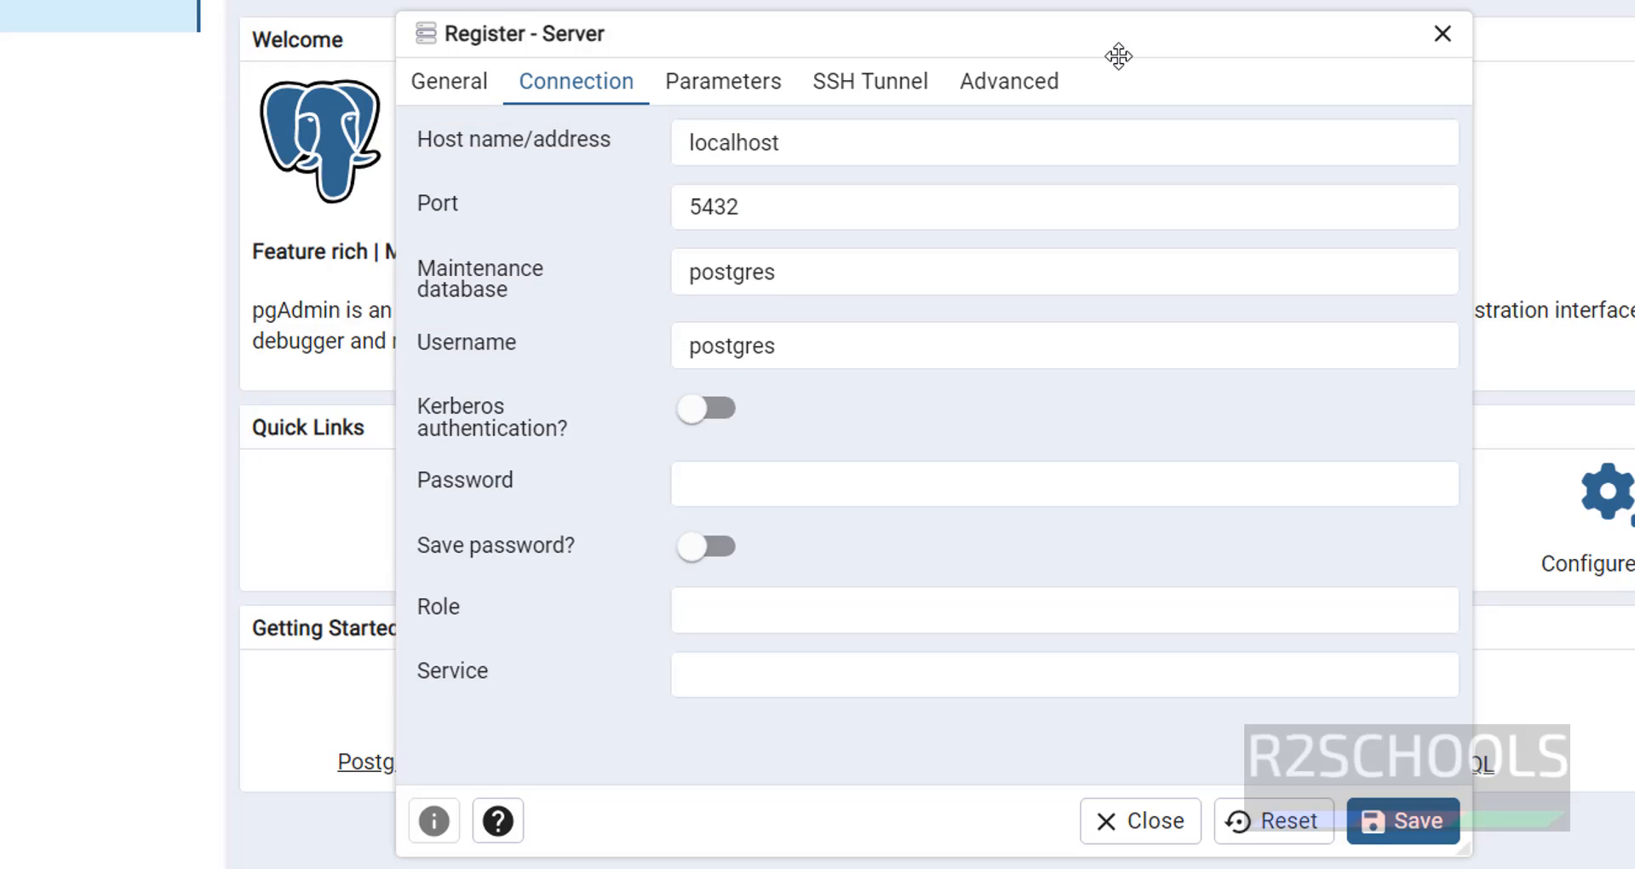
- Review the maintenance database and username fields of the server connection
left_click_drag(830, 263, 635, 270)
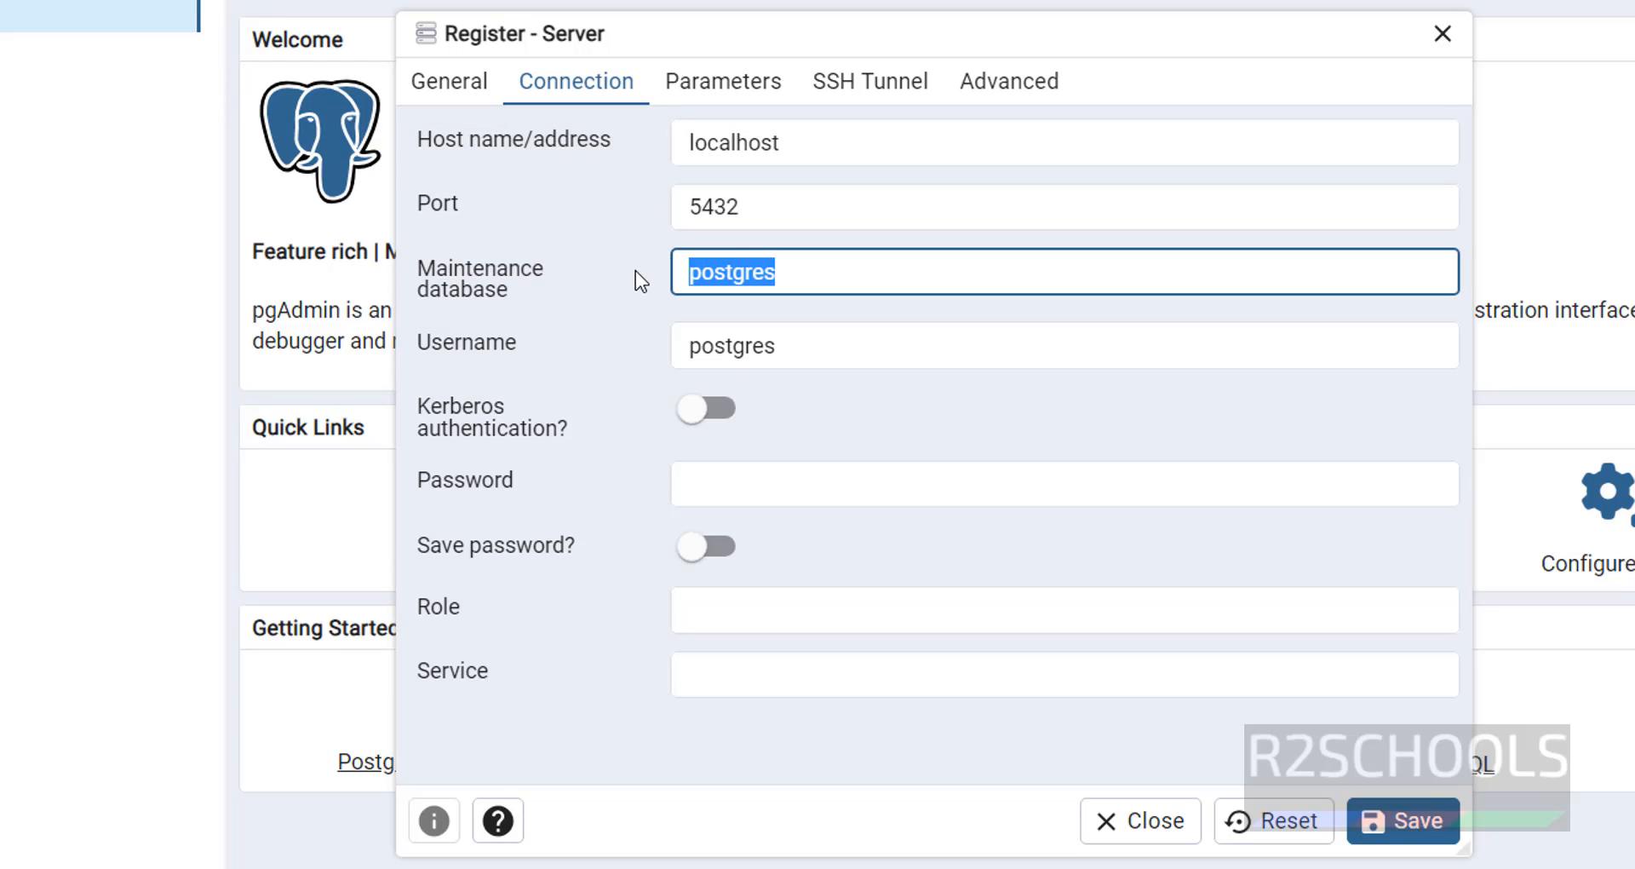
left_click(884, 266)
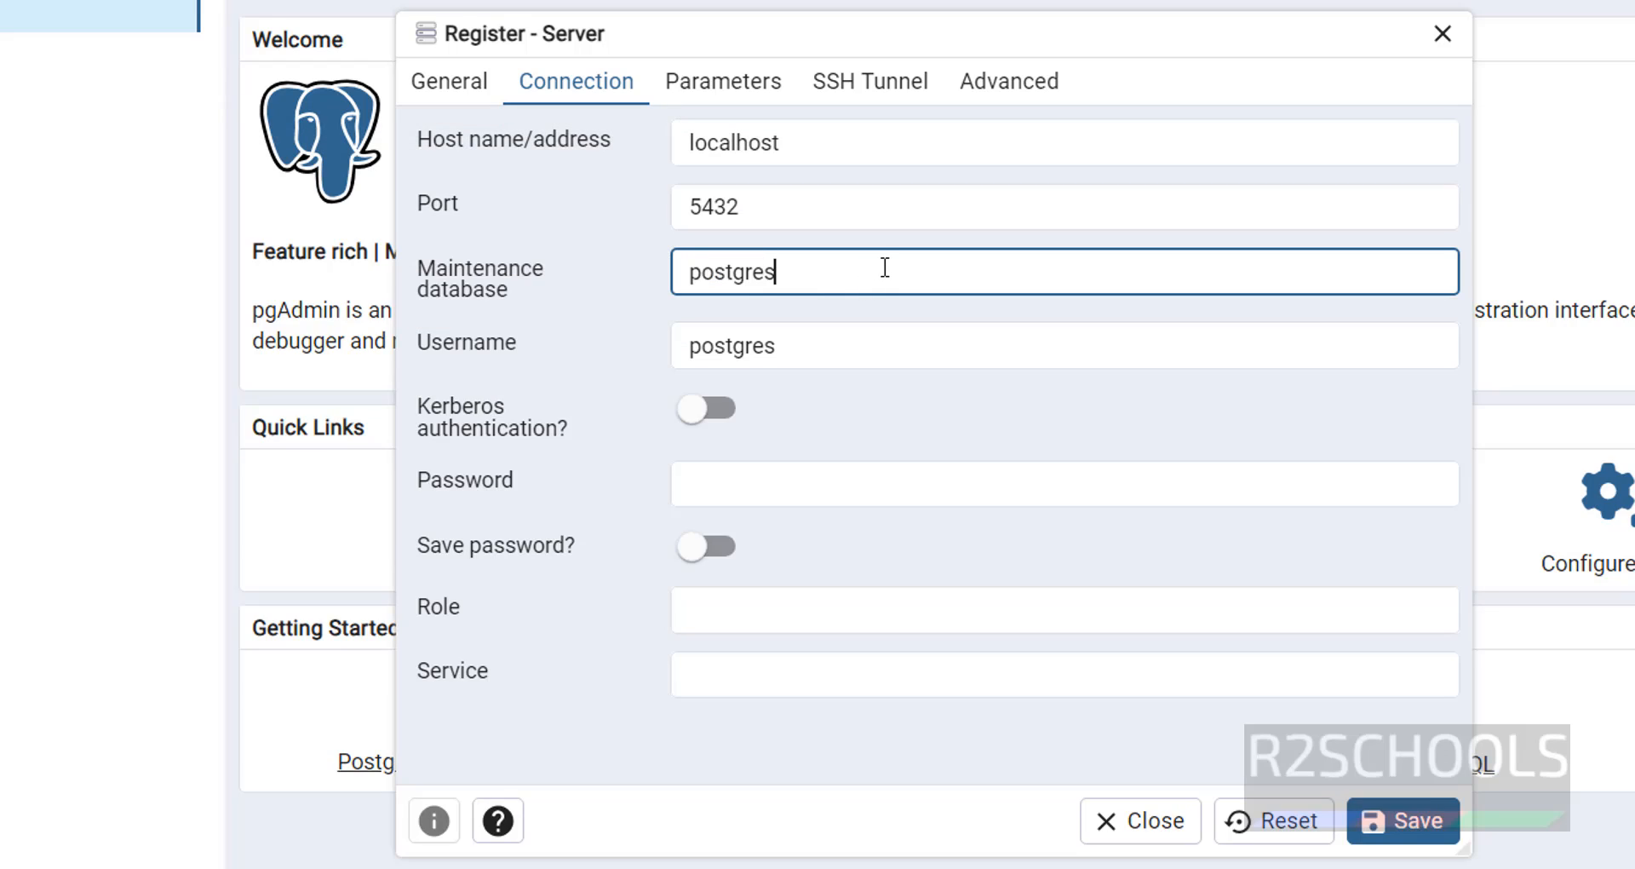
left_click_drag(861, 266, 671, 277)
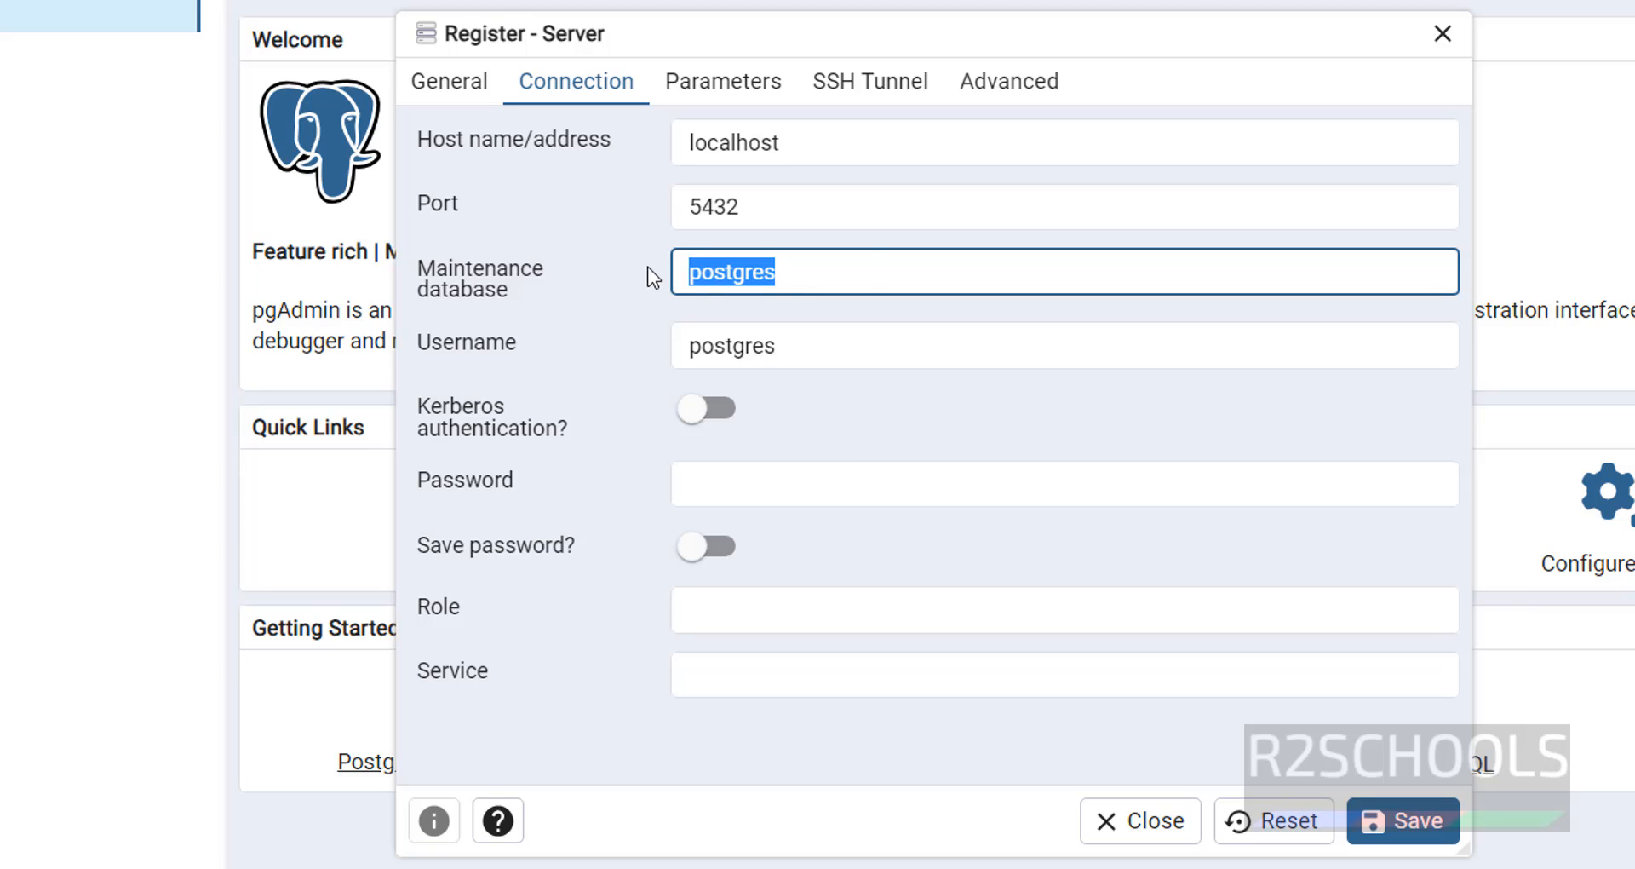
left_click(857, 269)
left_click_drag(825, 270, 651, 274)
left_click(841, 270)
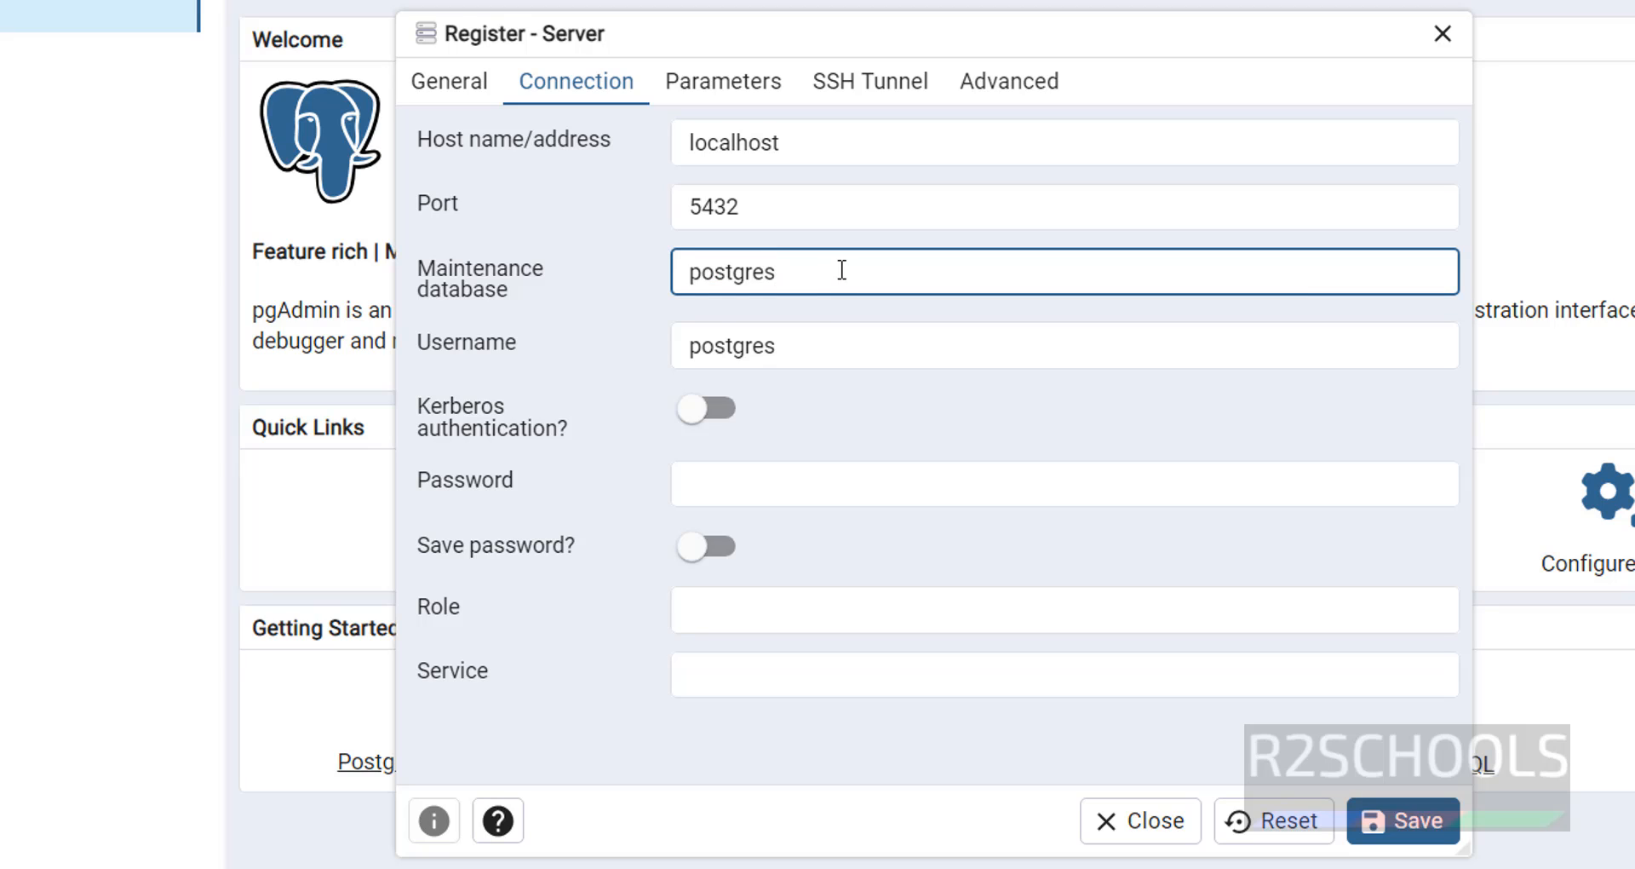
left_click(810, 354)
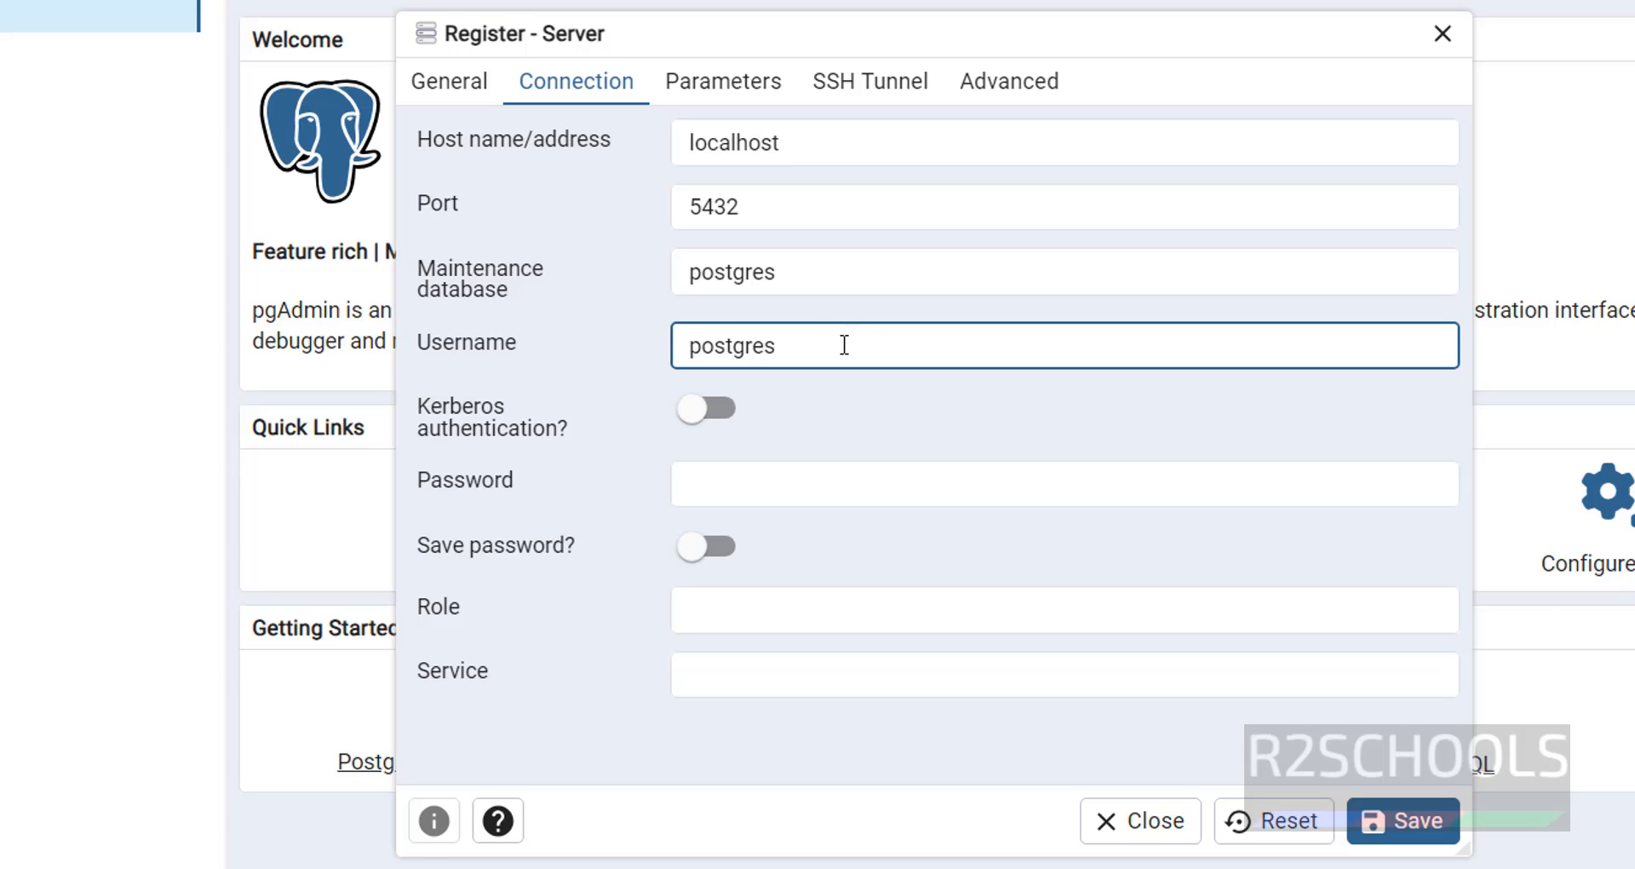
- Open SQL Shell (psql) and log in with the default server, database, port and username, supplying the password for the postgres user
key("super")
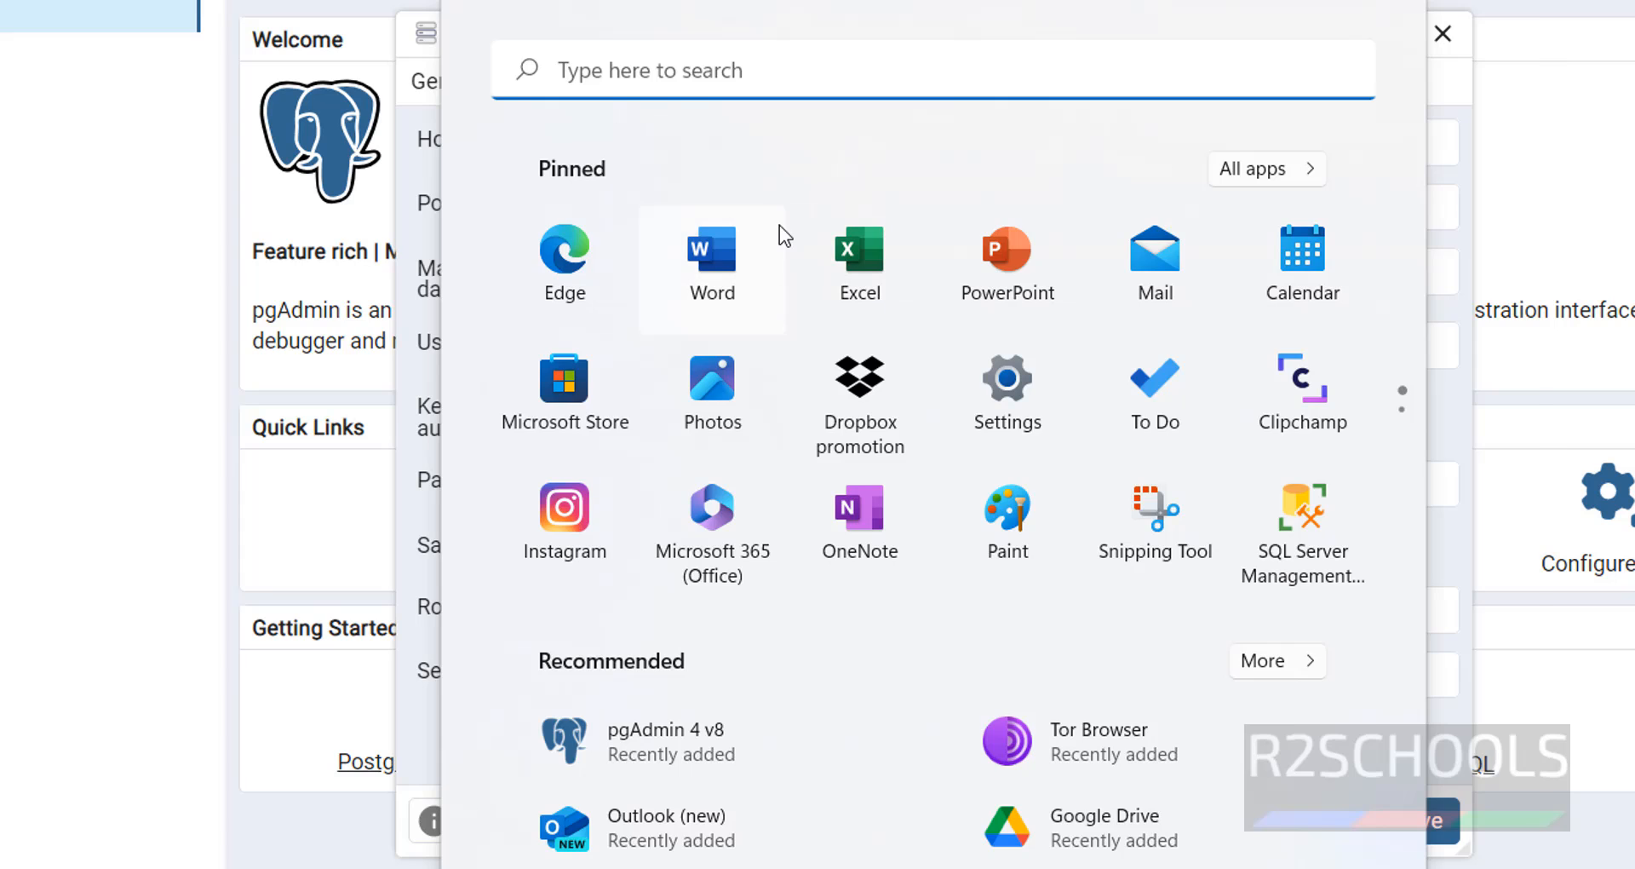
type("psql")
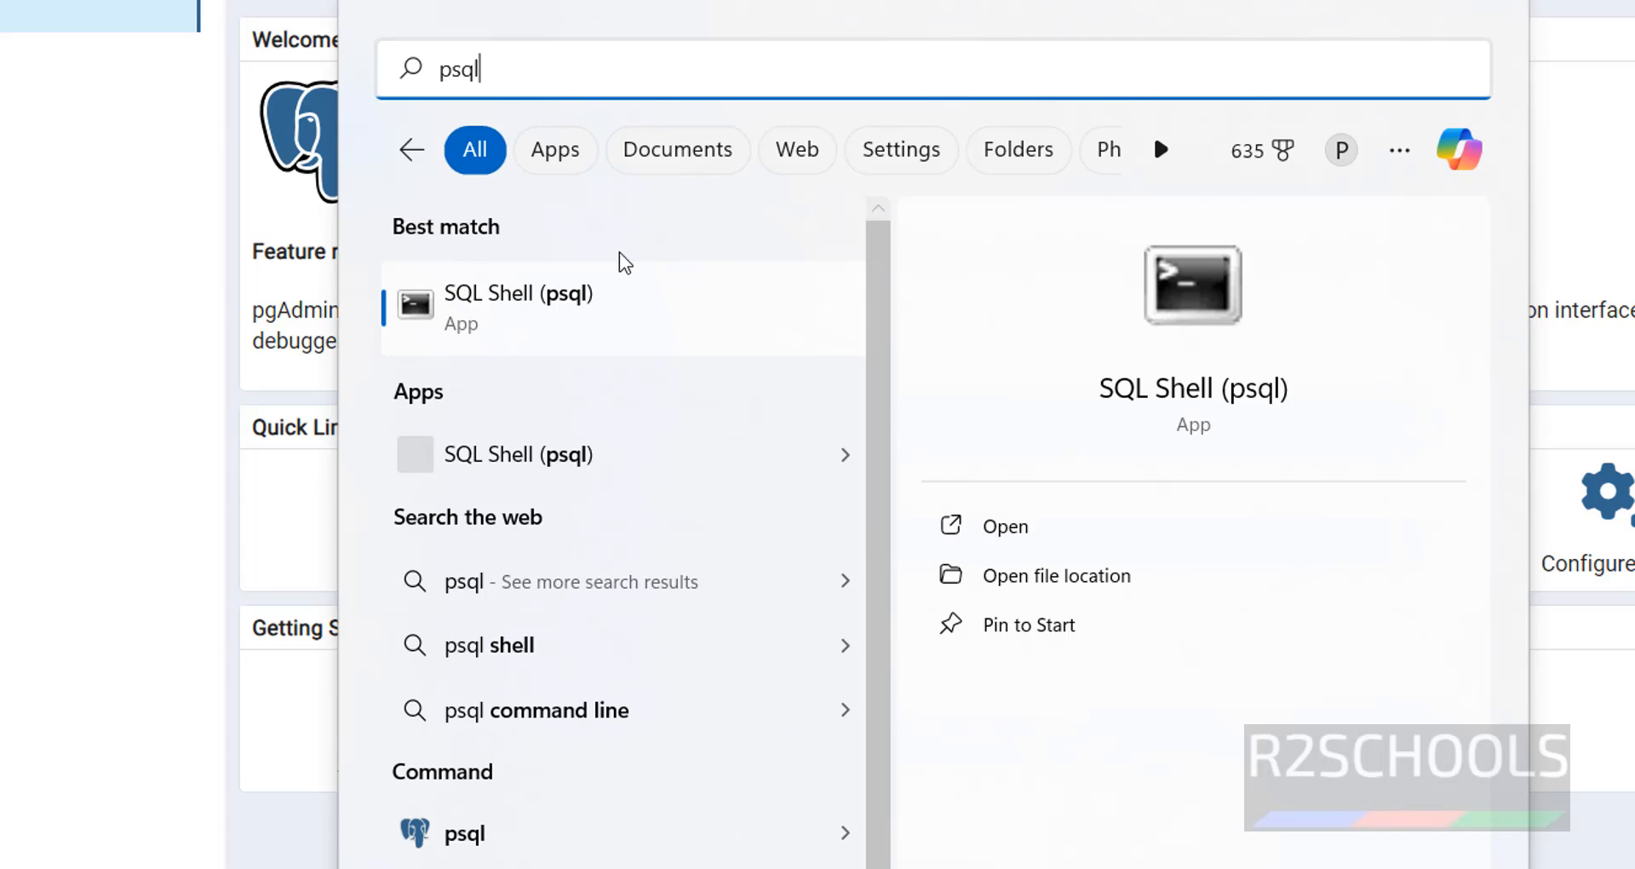
left_click(615, 294)
key("Return")
key("Return")
key("Return")
key("Return")
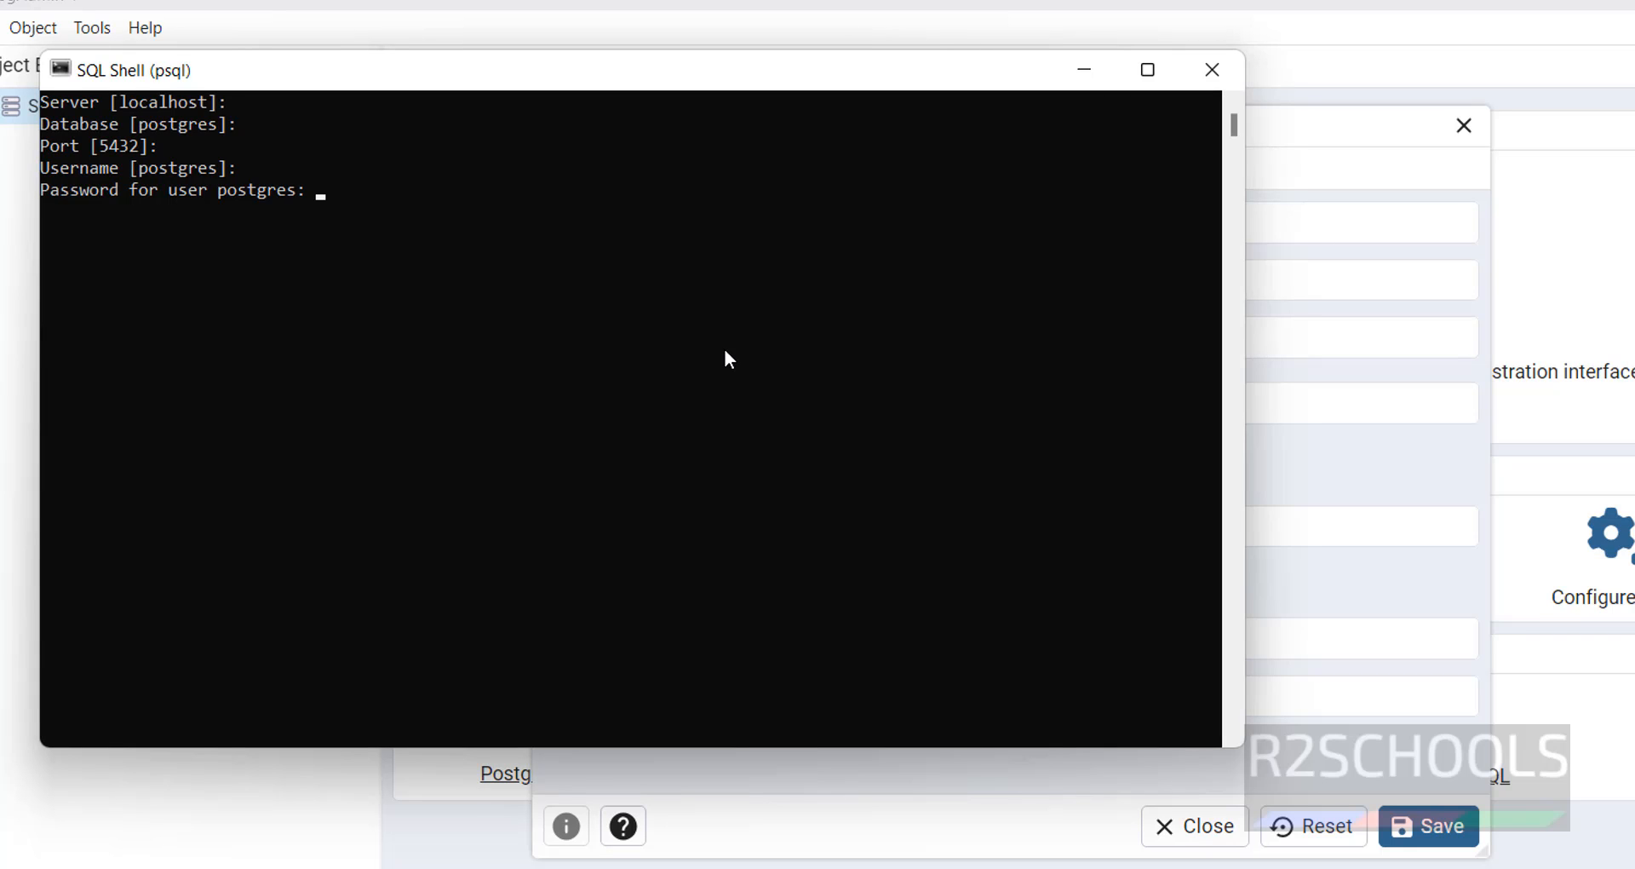
key("Return")
- List the PostgreSQL roles in SQL Shell with \du
type("\\")
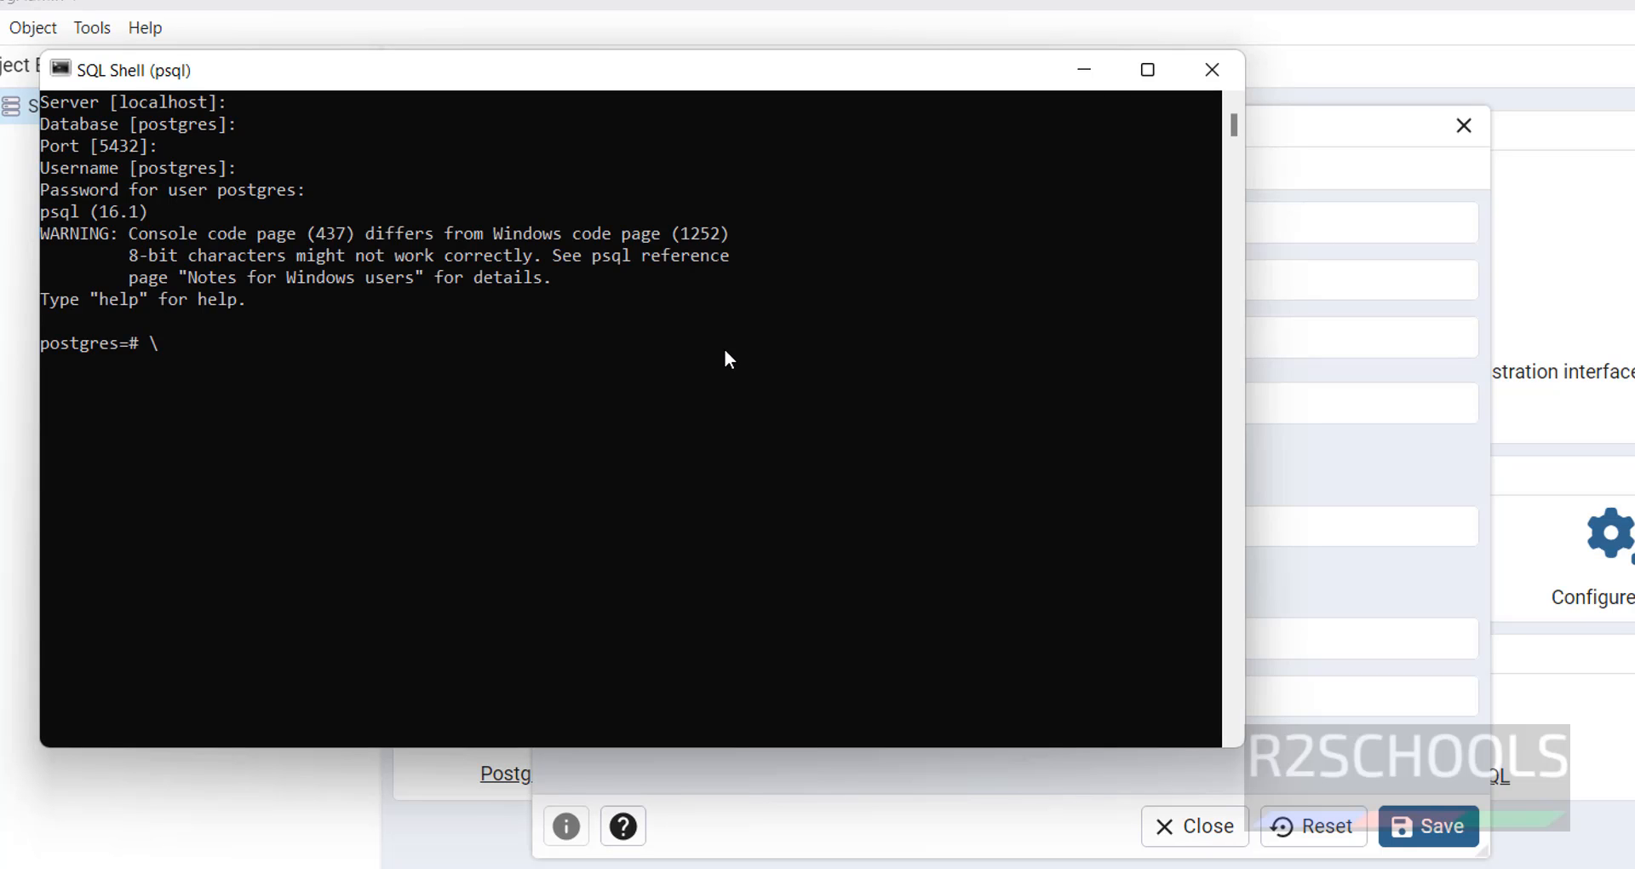
type("du")
key("Return")
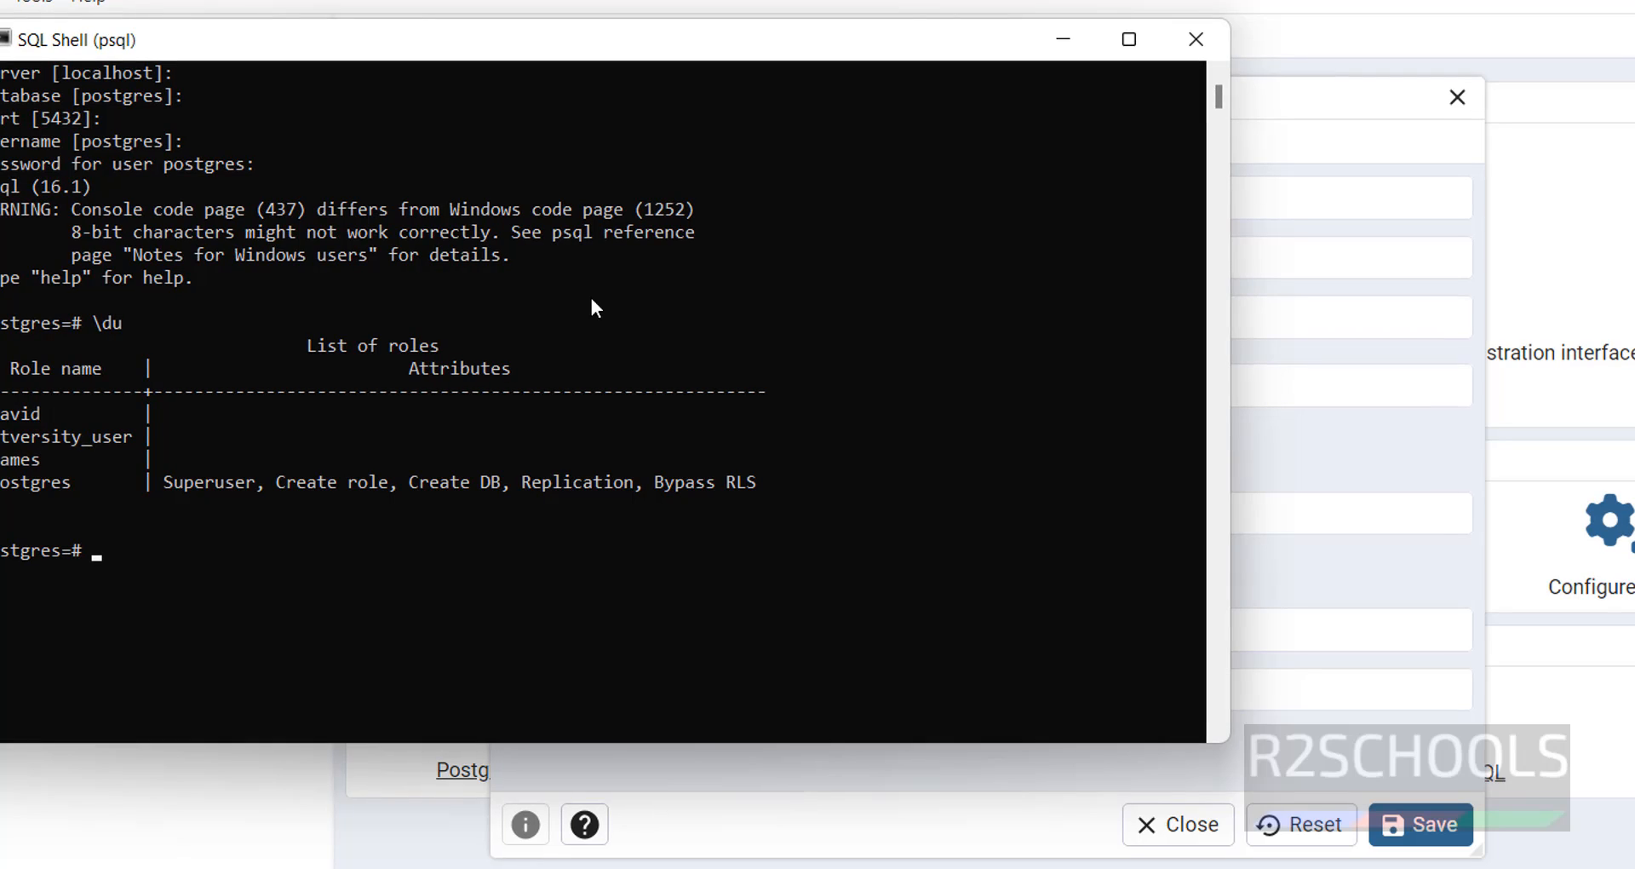
- Return to the server registration in pgAdmin and enter the postgres user's password for the connection
left_click(912, 779)
left_click(927, 517)
type("•••")
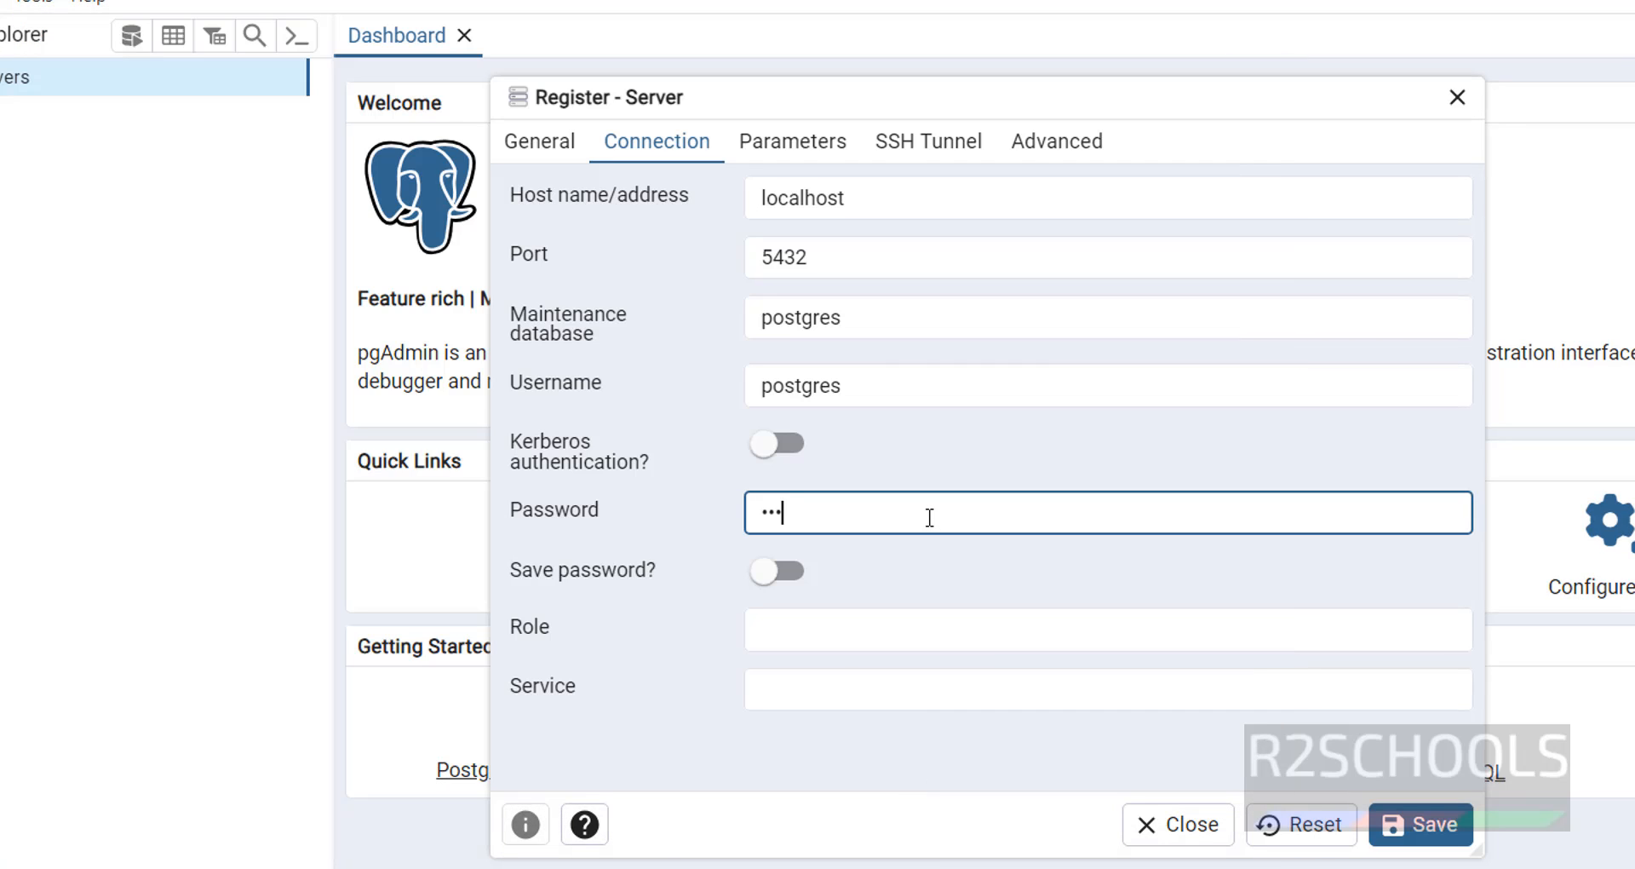
type("••••••")
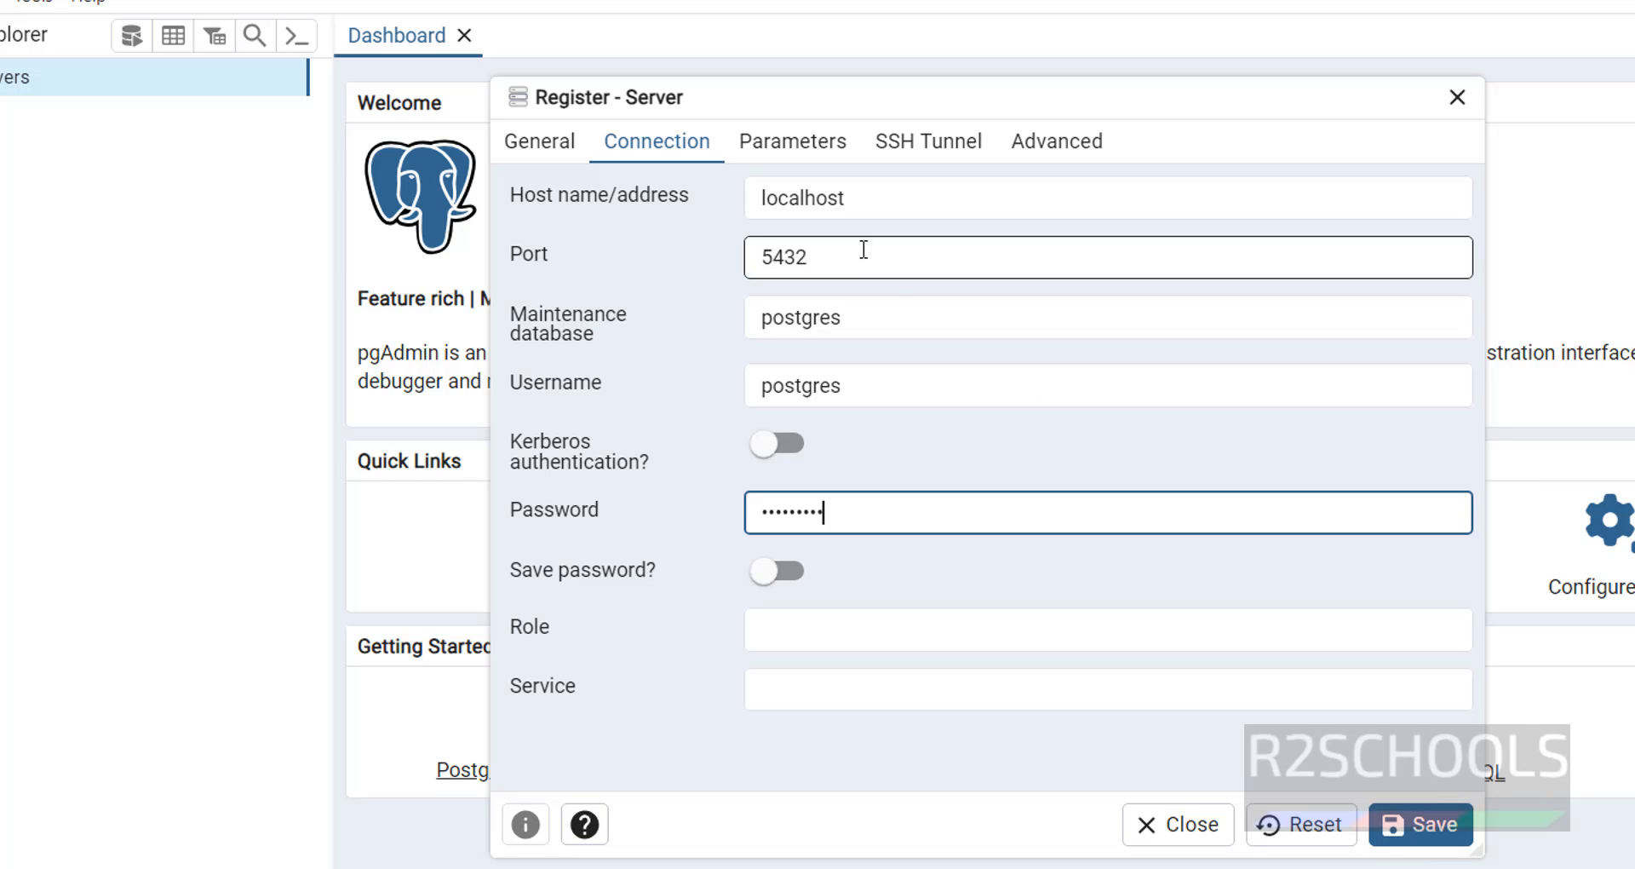
- Review the port and host name fields of the server connection
left_click_drag(847, 263, 718, 271)
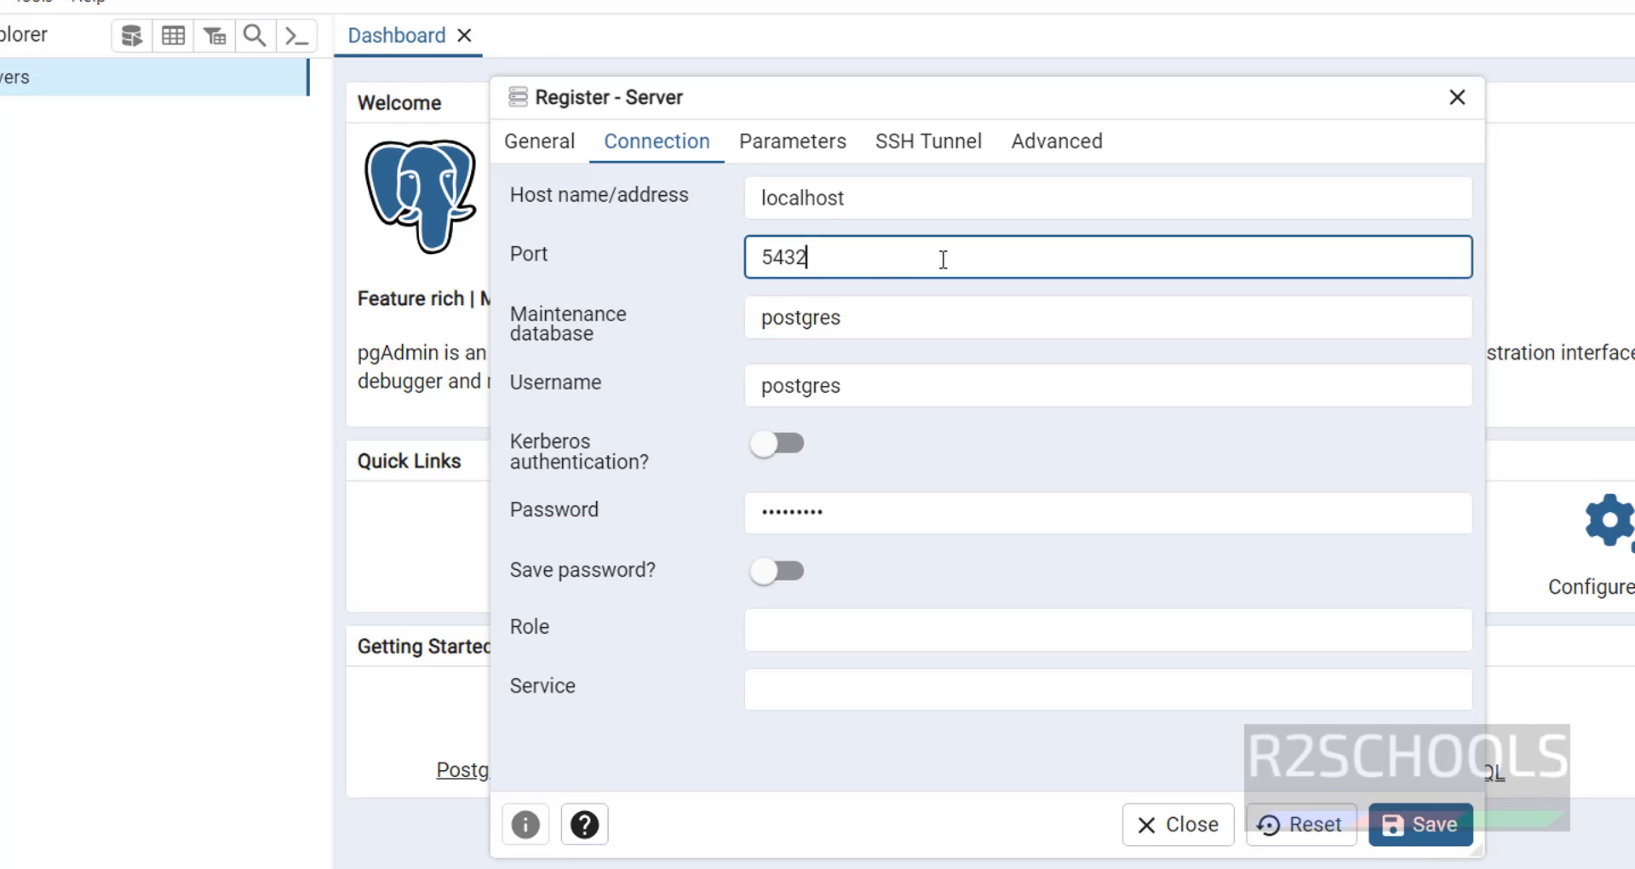
left_click_drag(942, 260, 709, 280)
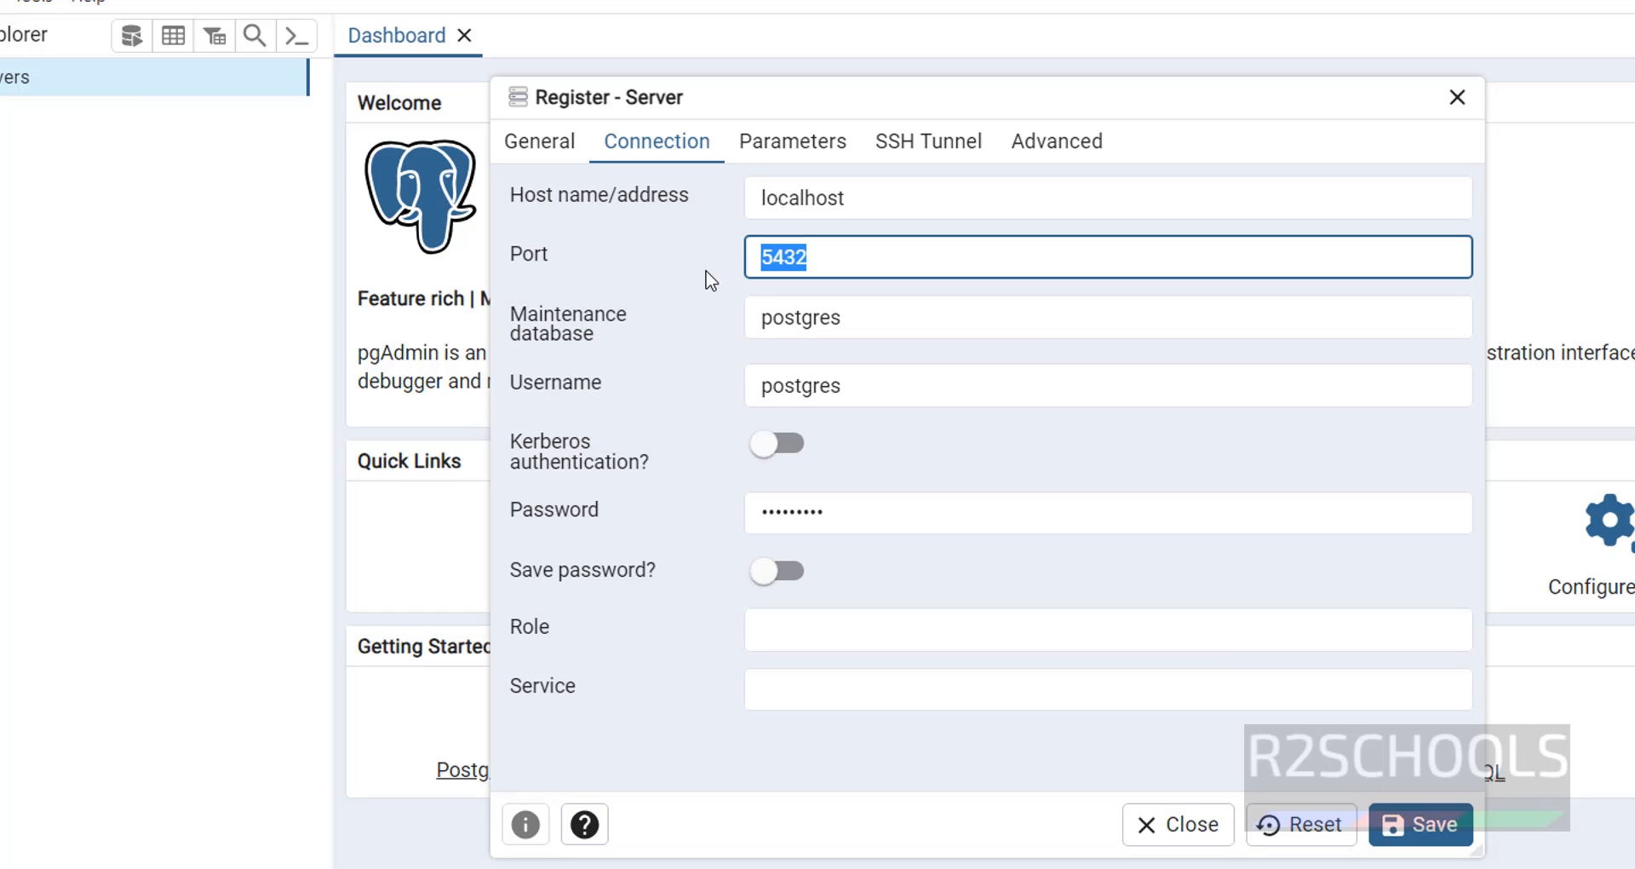
left_click(974, 213)
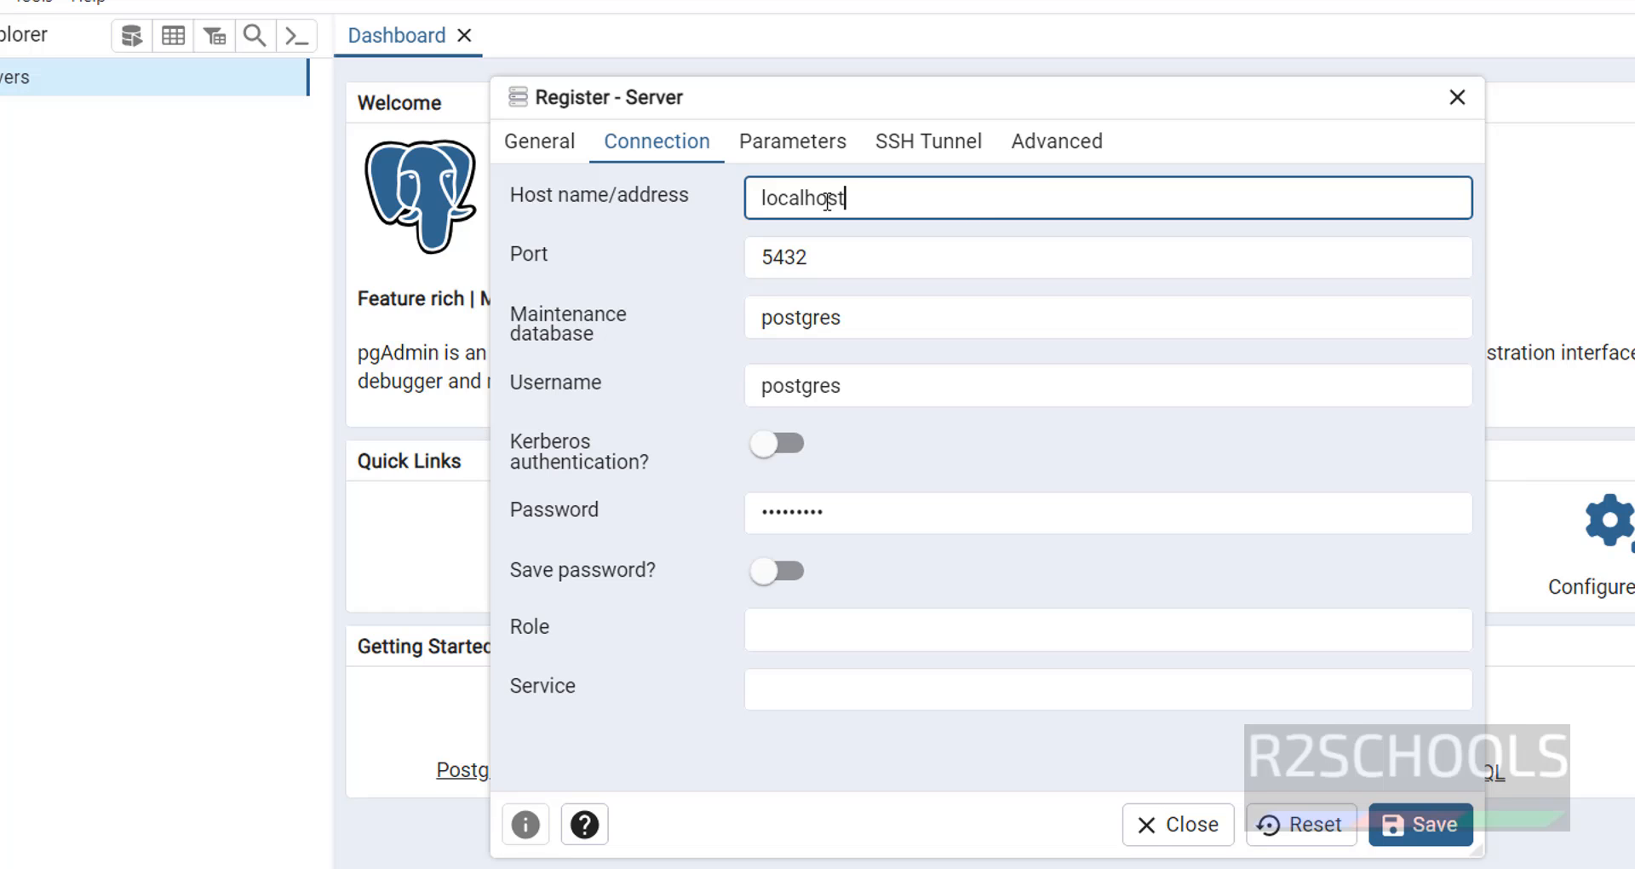
left_click_drag(827, 202, 723, 211)
left_click_drag(924, 209, 786, 202)
left_click(942, 209)
left_click_drag(941, 208, 693, 228)
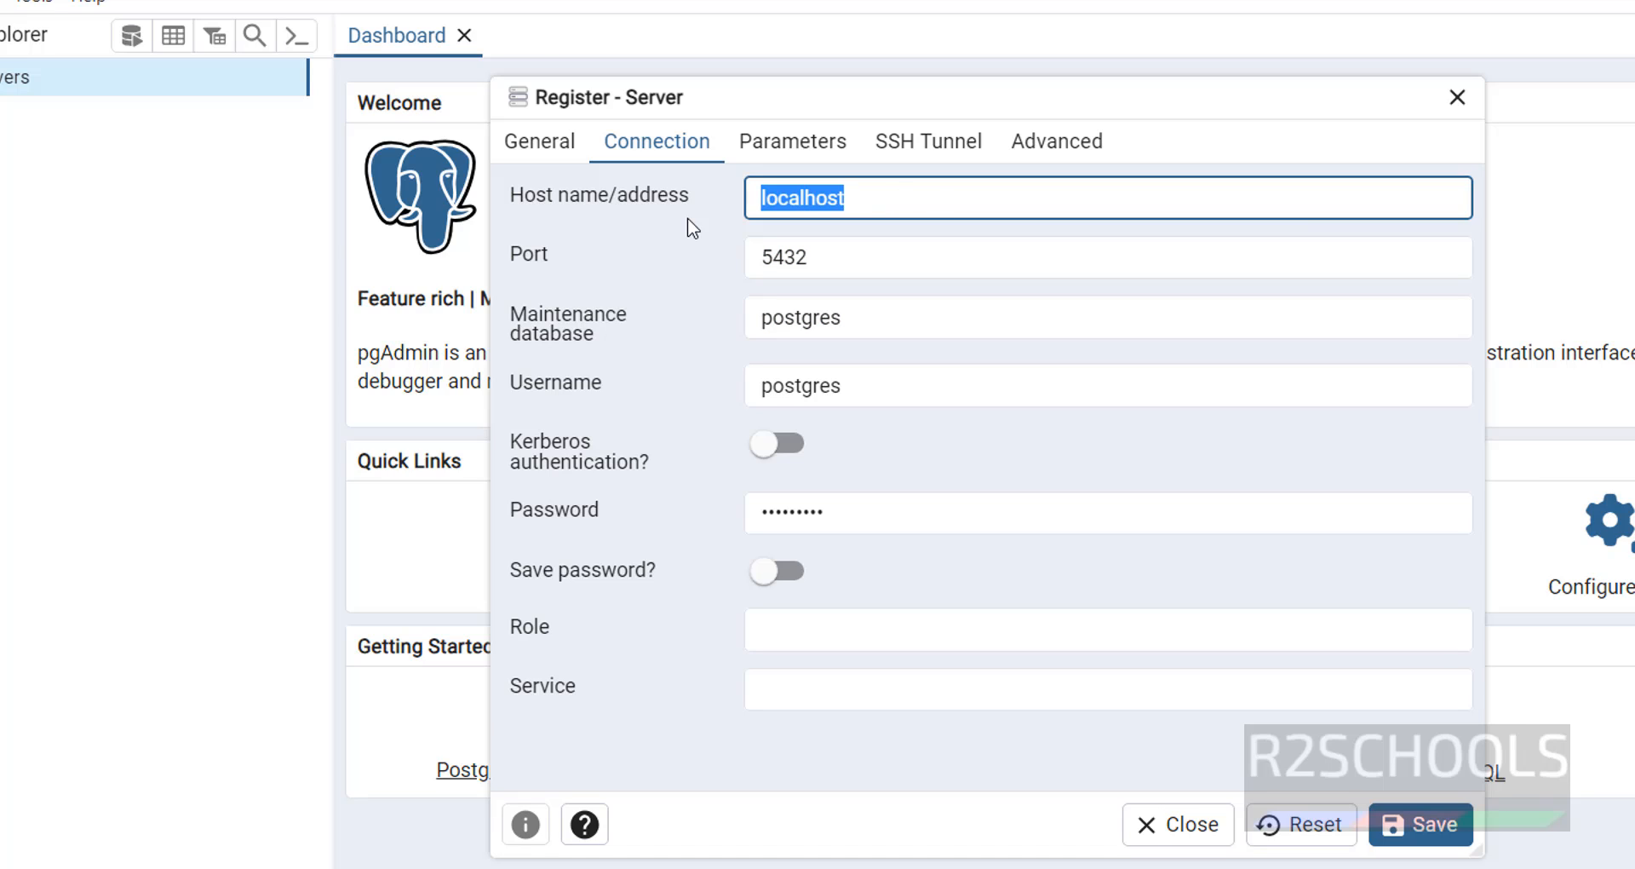
left_click(927, 204)
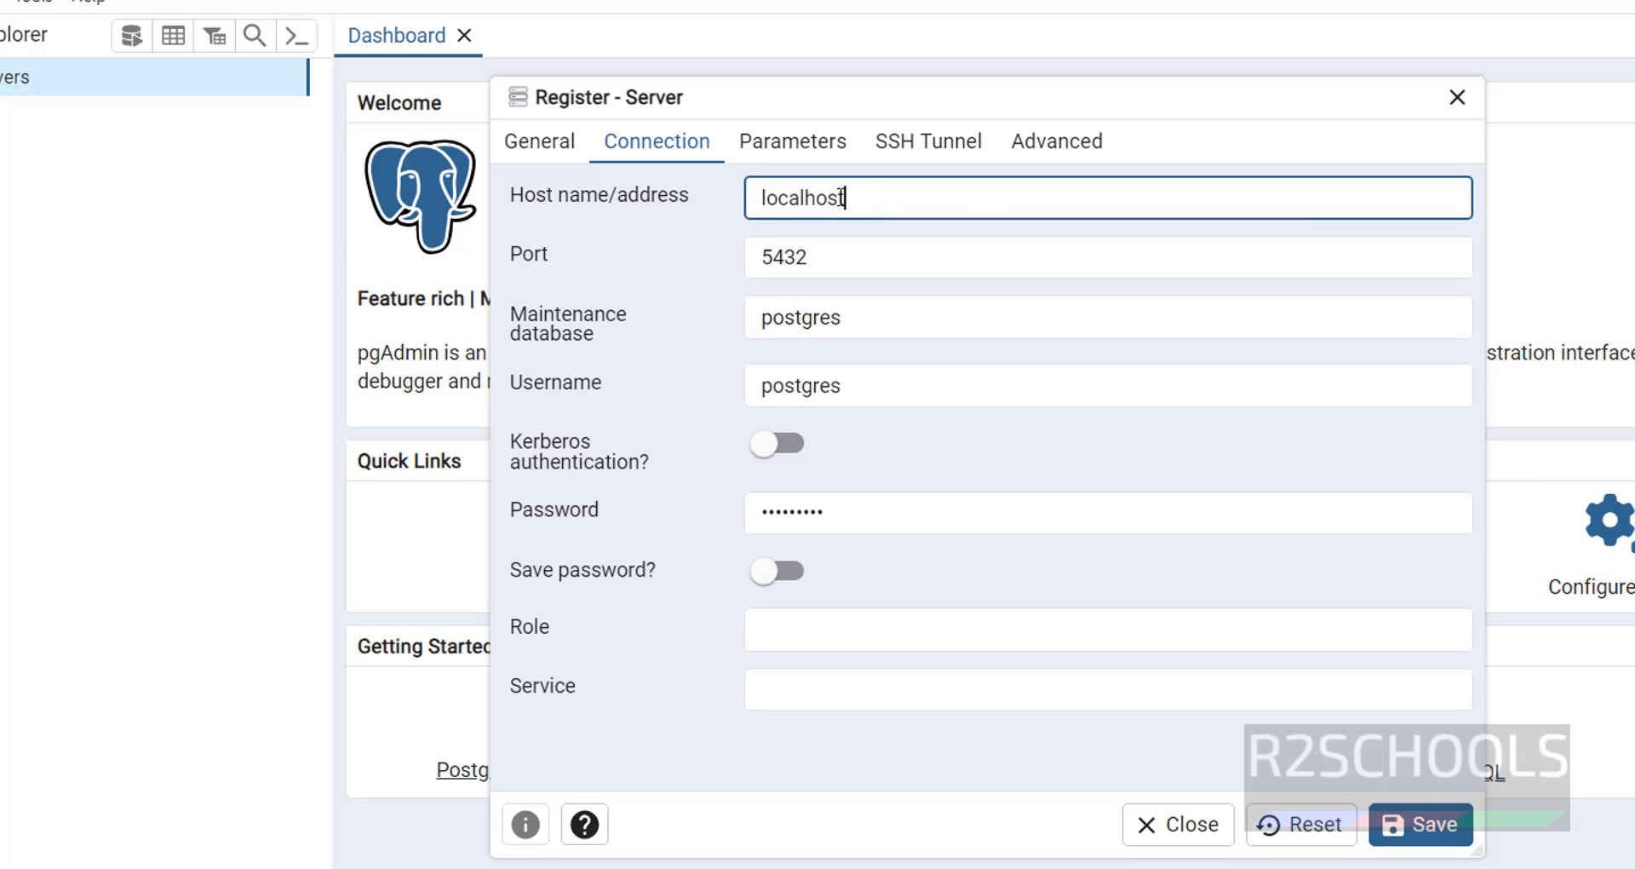
left_click_drag(840, 197, 759, 198)
left_click(875, 204)
left_click_drag(896, 202, 753, 201)
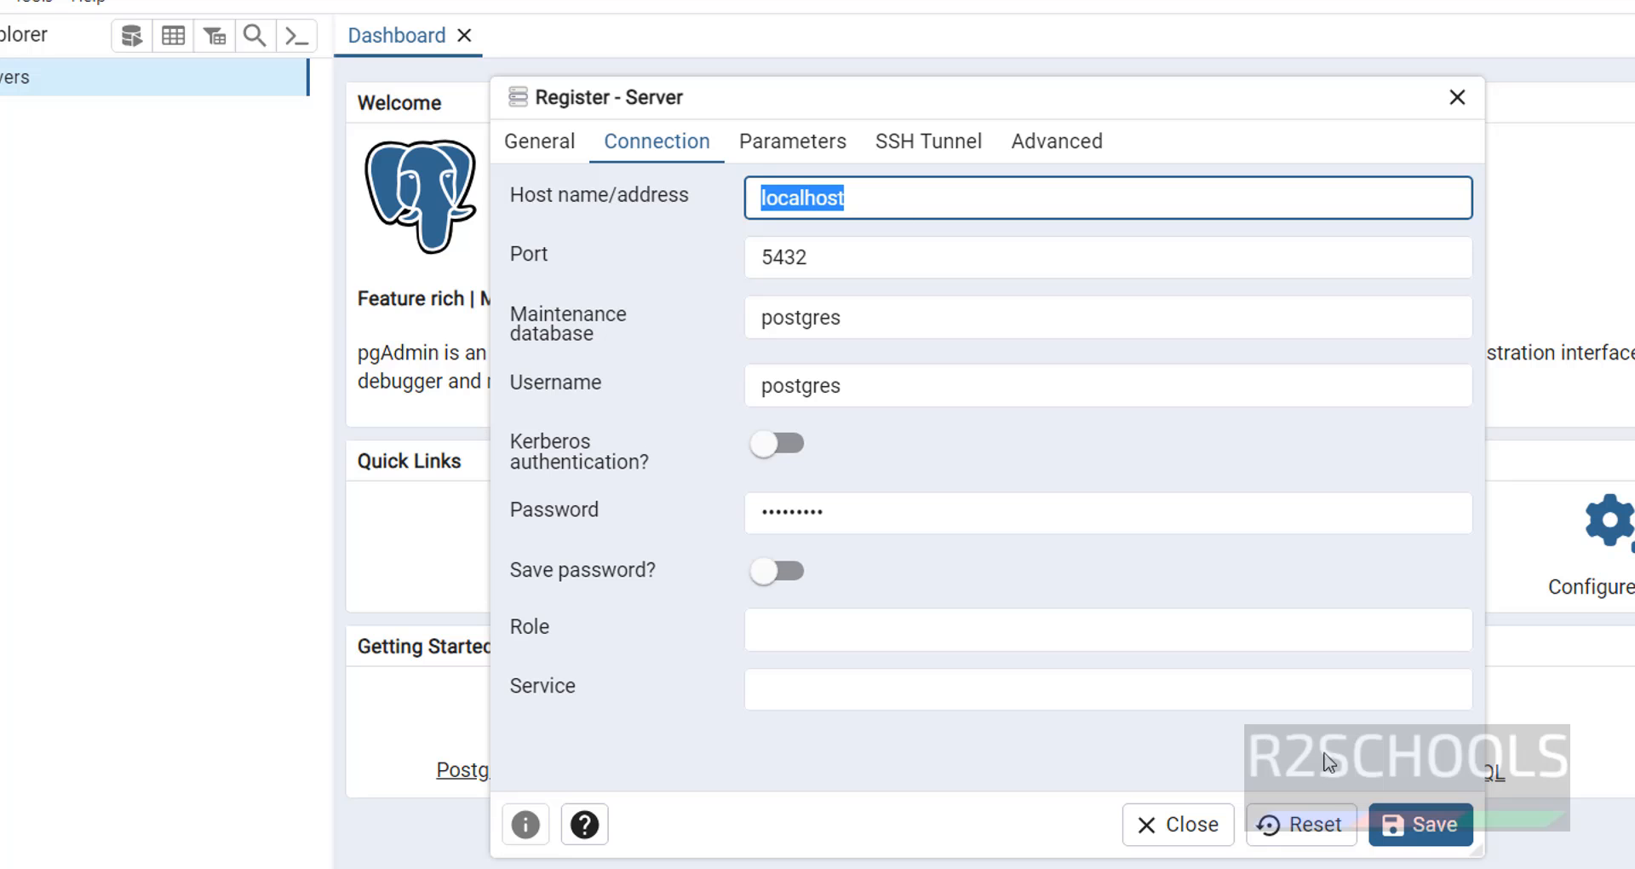
- Save the server registration, then check the system statistics and return to the general view of the pg16 dashboard
left_click(1421, 825)
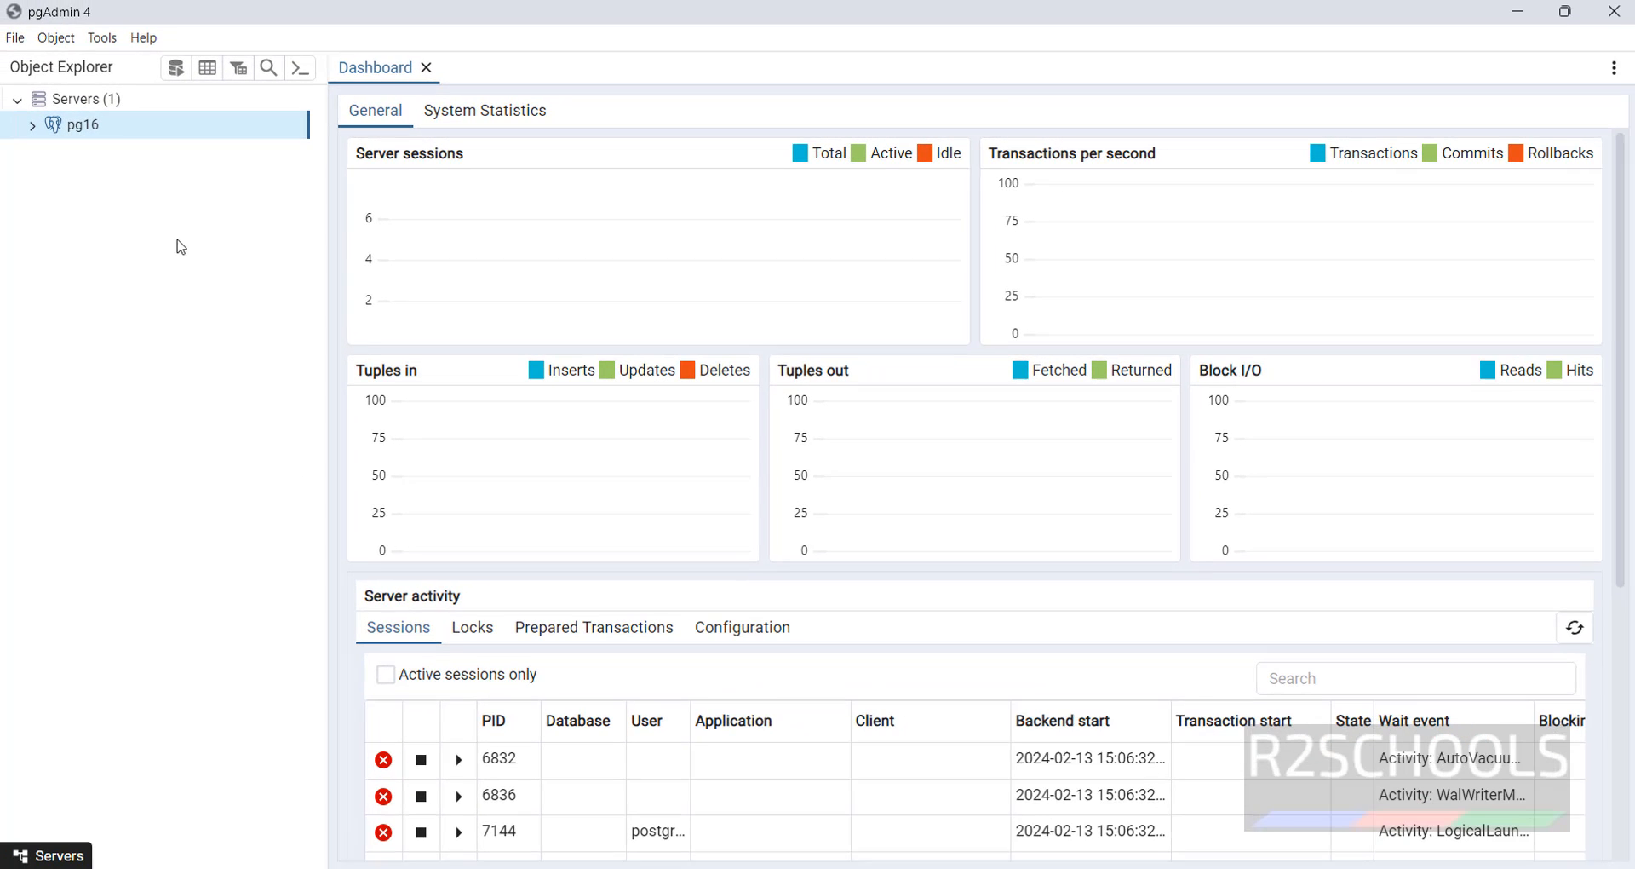
left_click(491, 118)
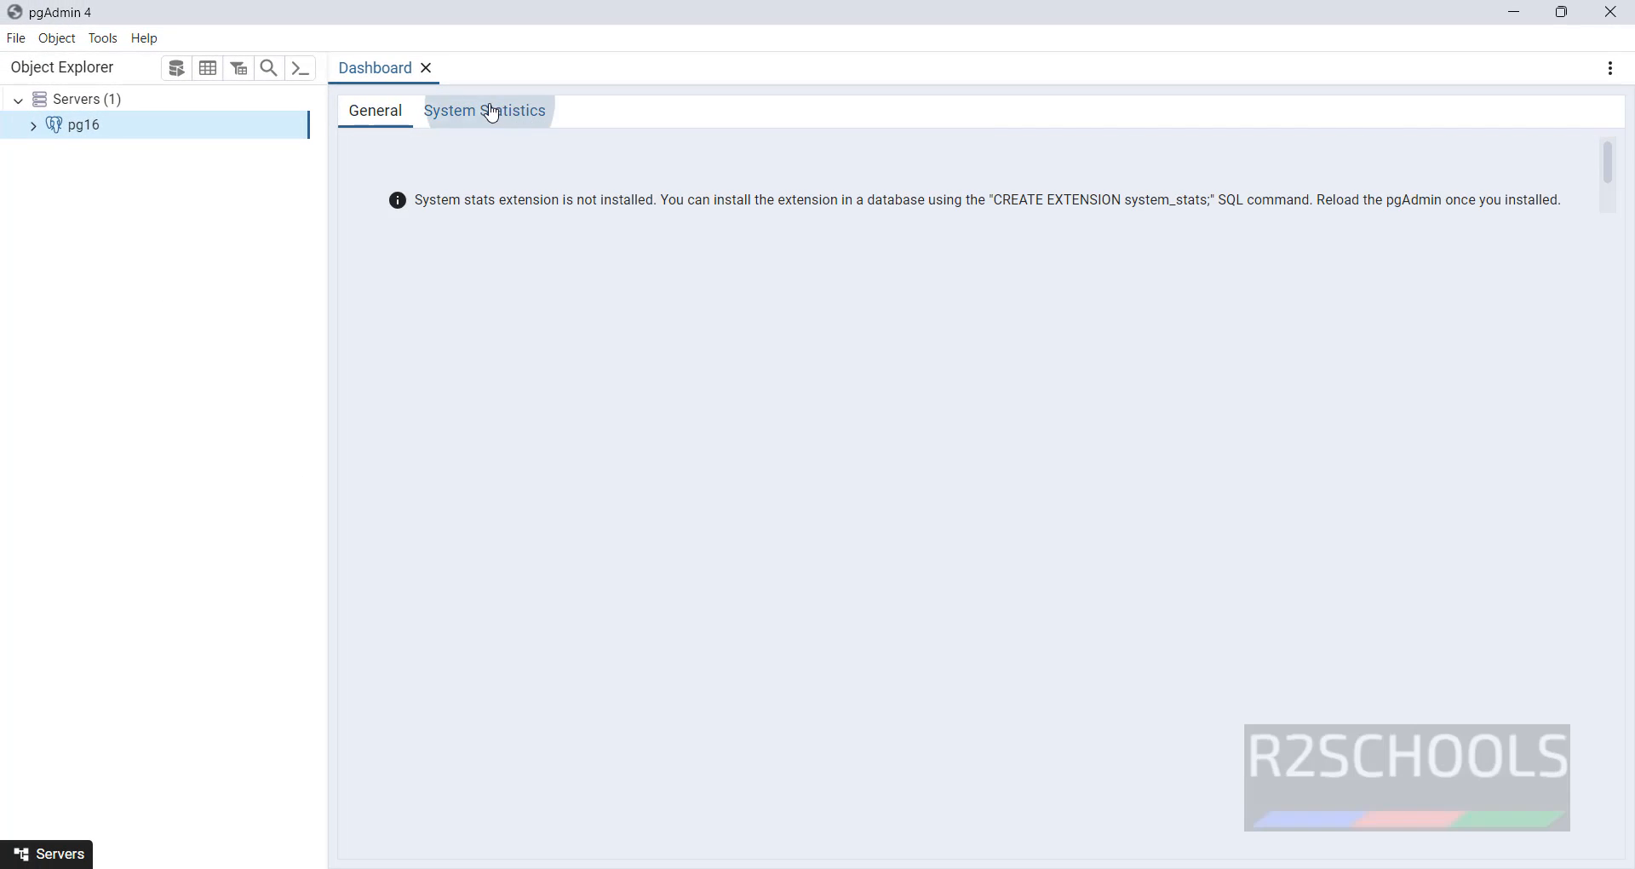
left_click(387, 117)
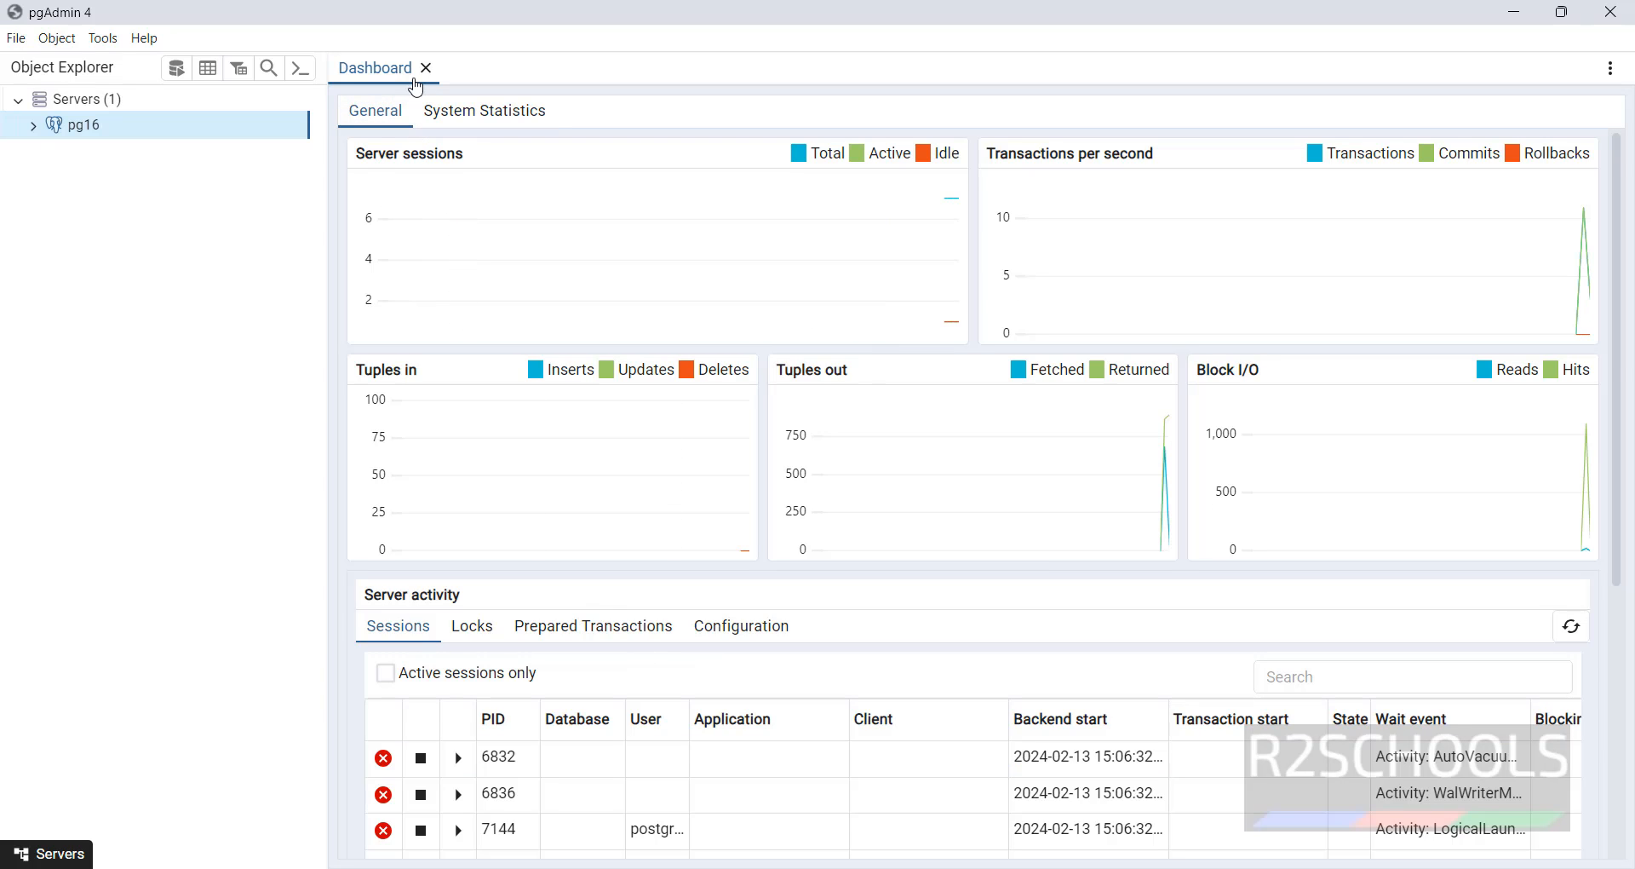
- Expand the databases of server pg16 in the object tree and list all databases in SQL Shell with \l for comparison
left_click(33, 126)
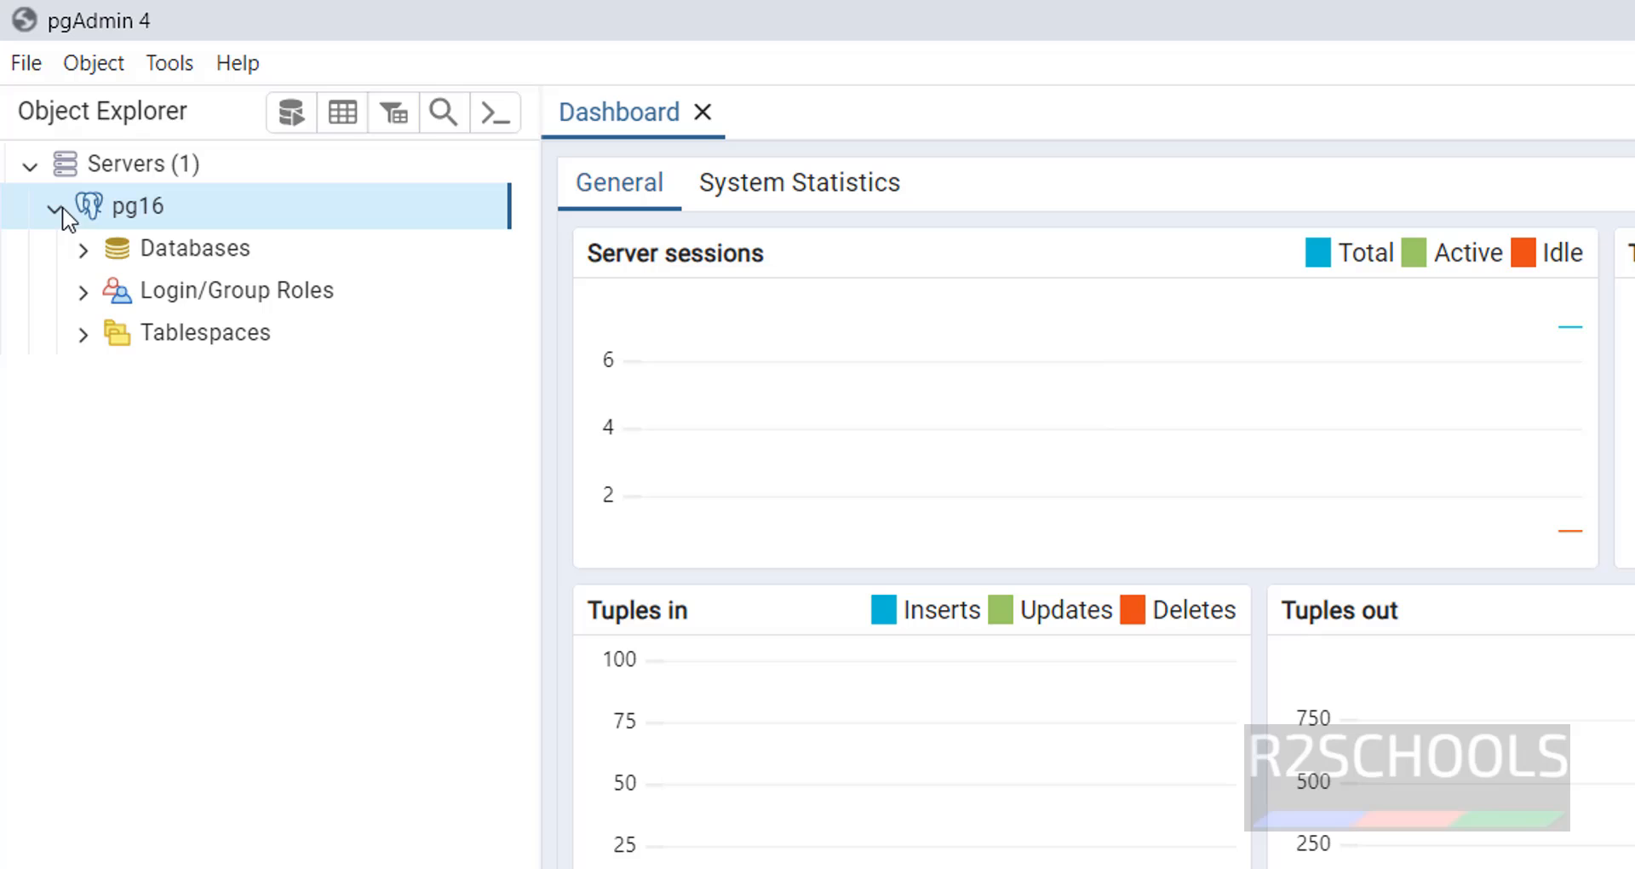
left_click(82, 249)
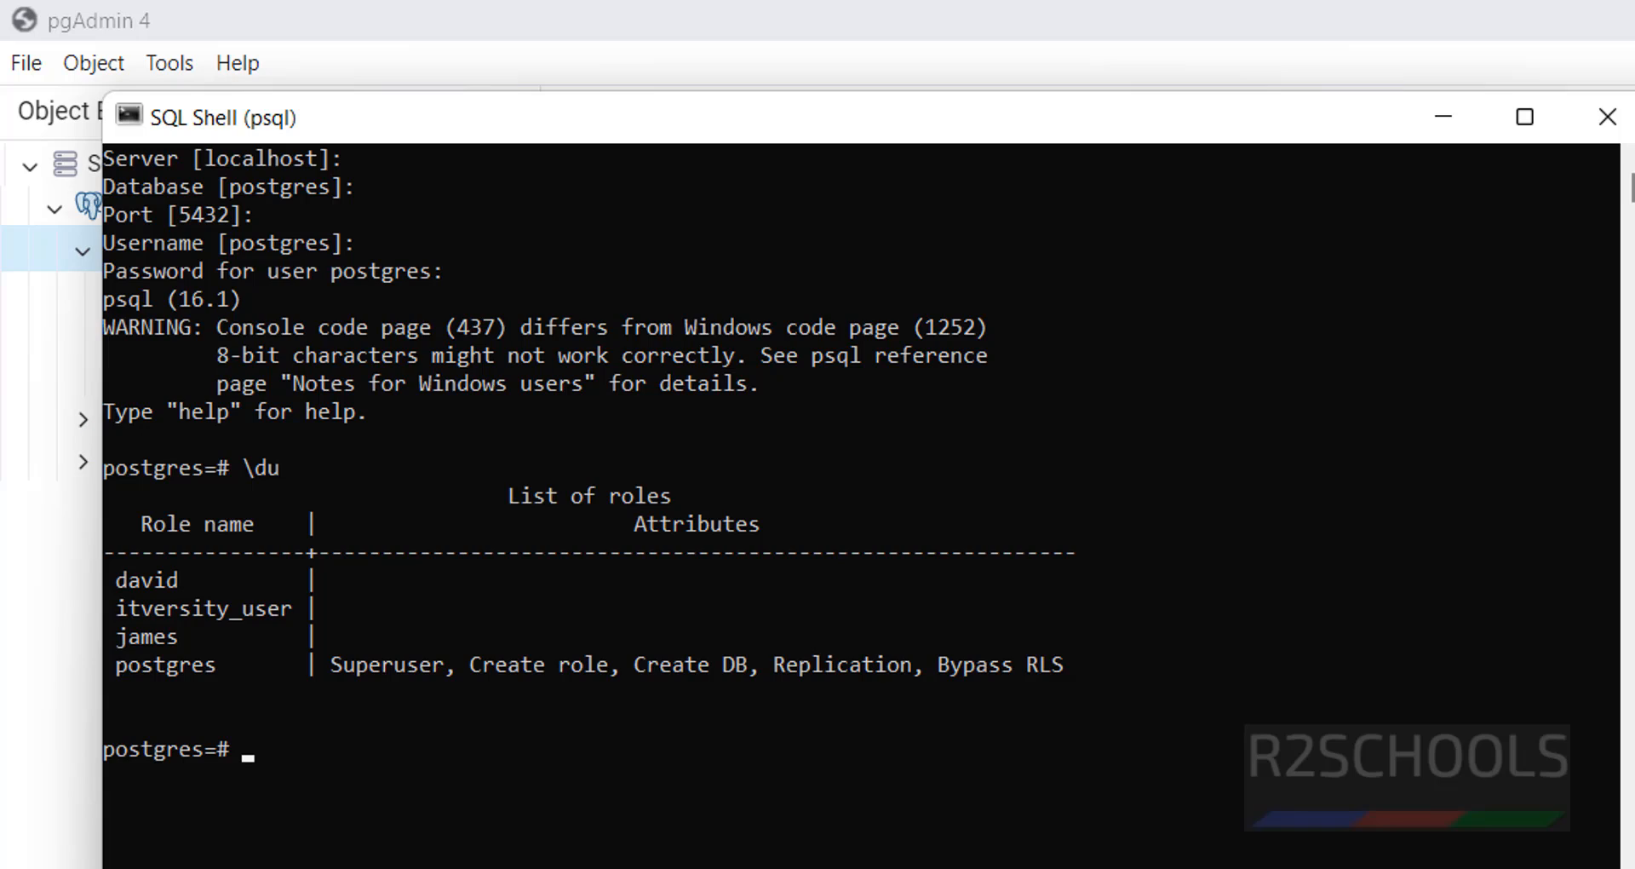
type("\\l")
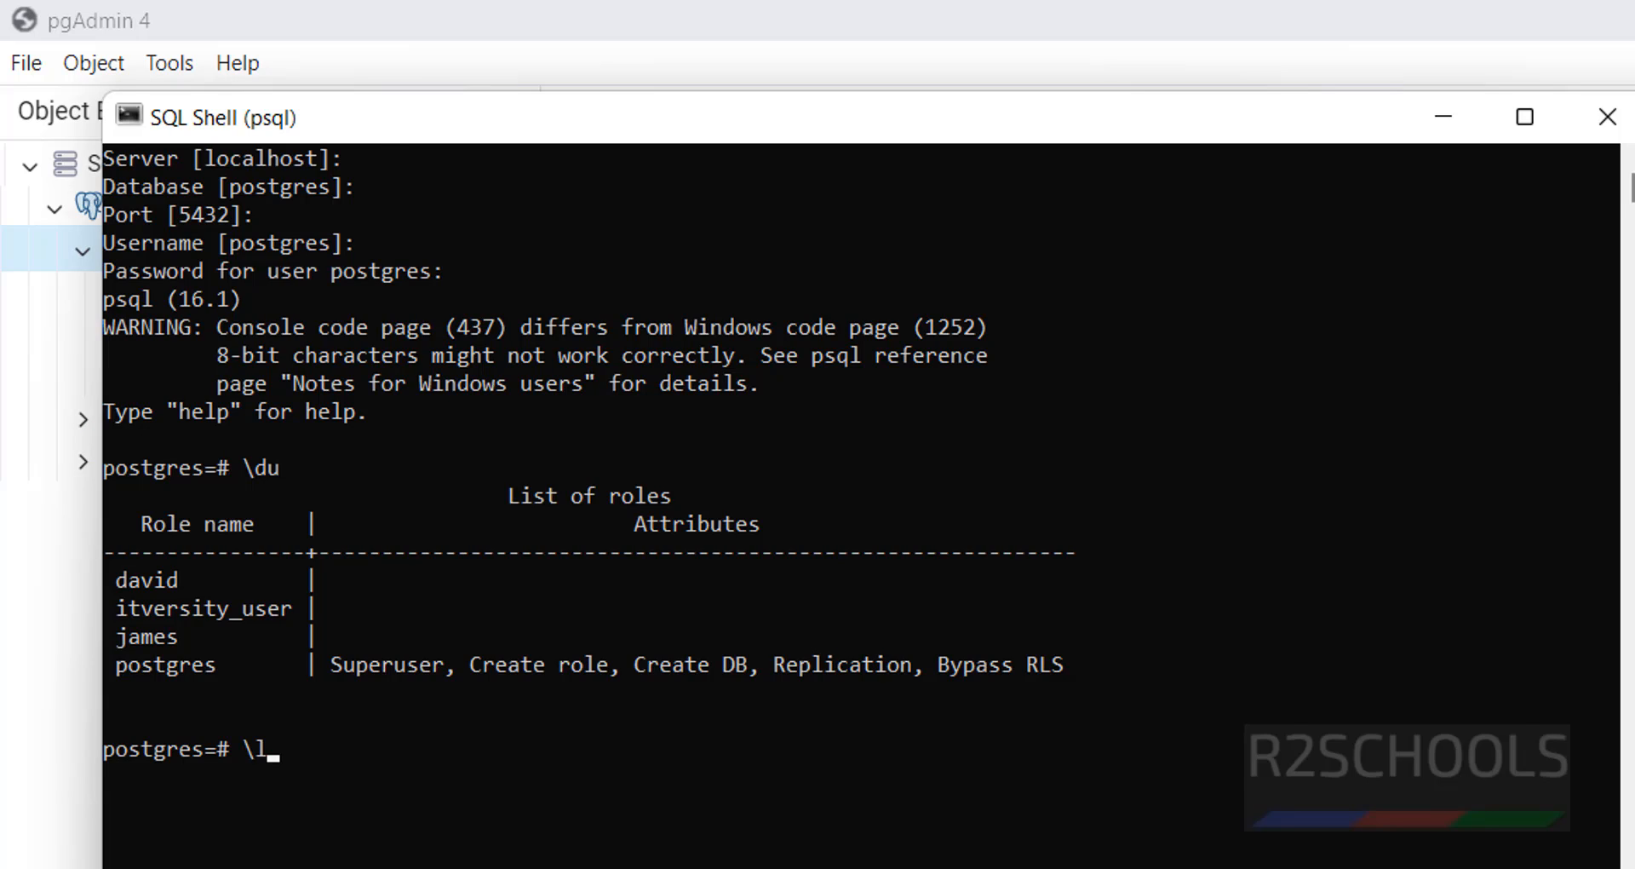
key("Return")
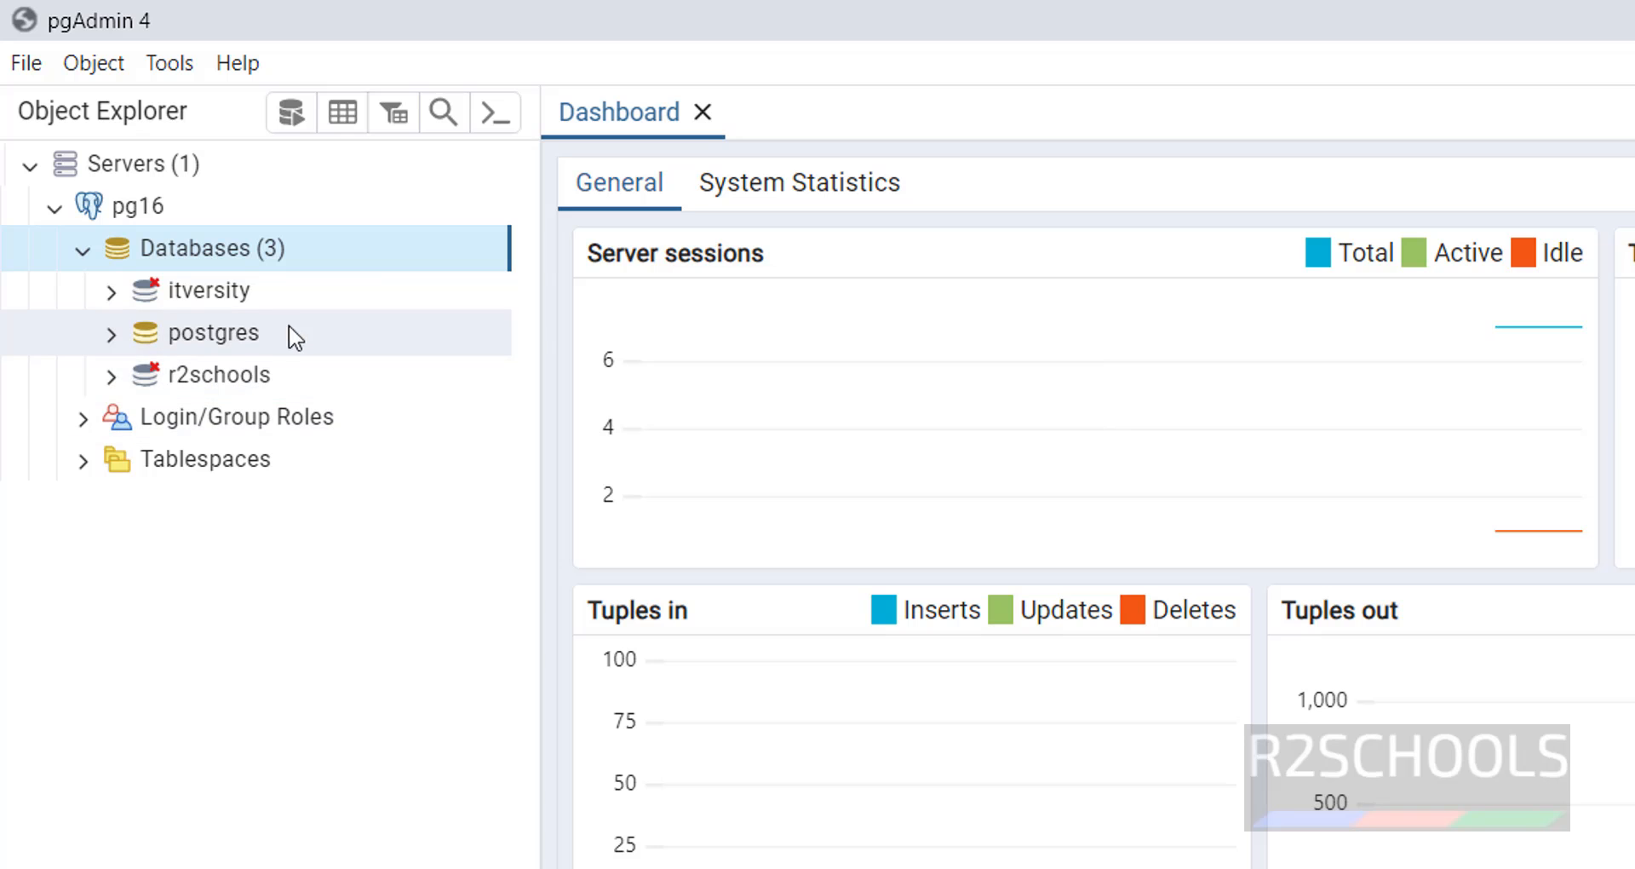
- Expand the r2schools database in the object tree and open a Query Tool for it
left_click(254, 362)
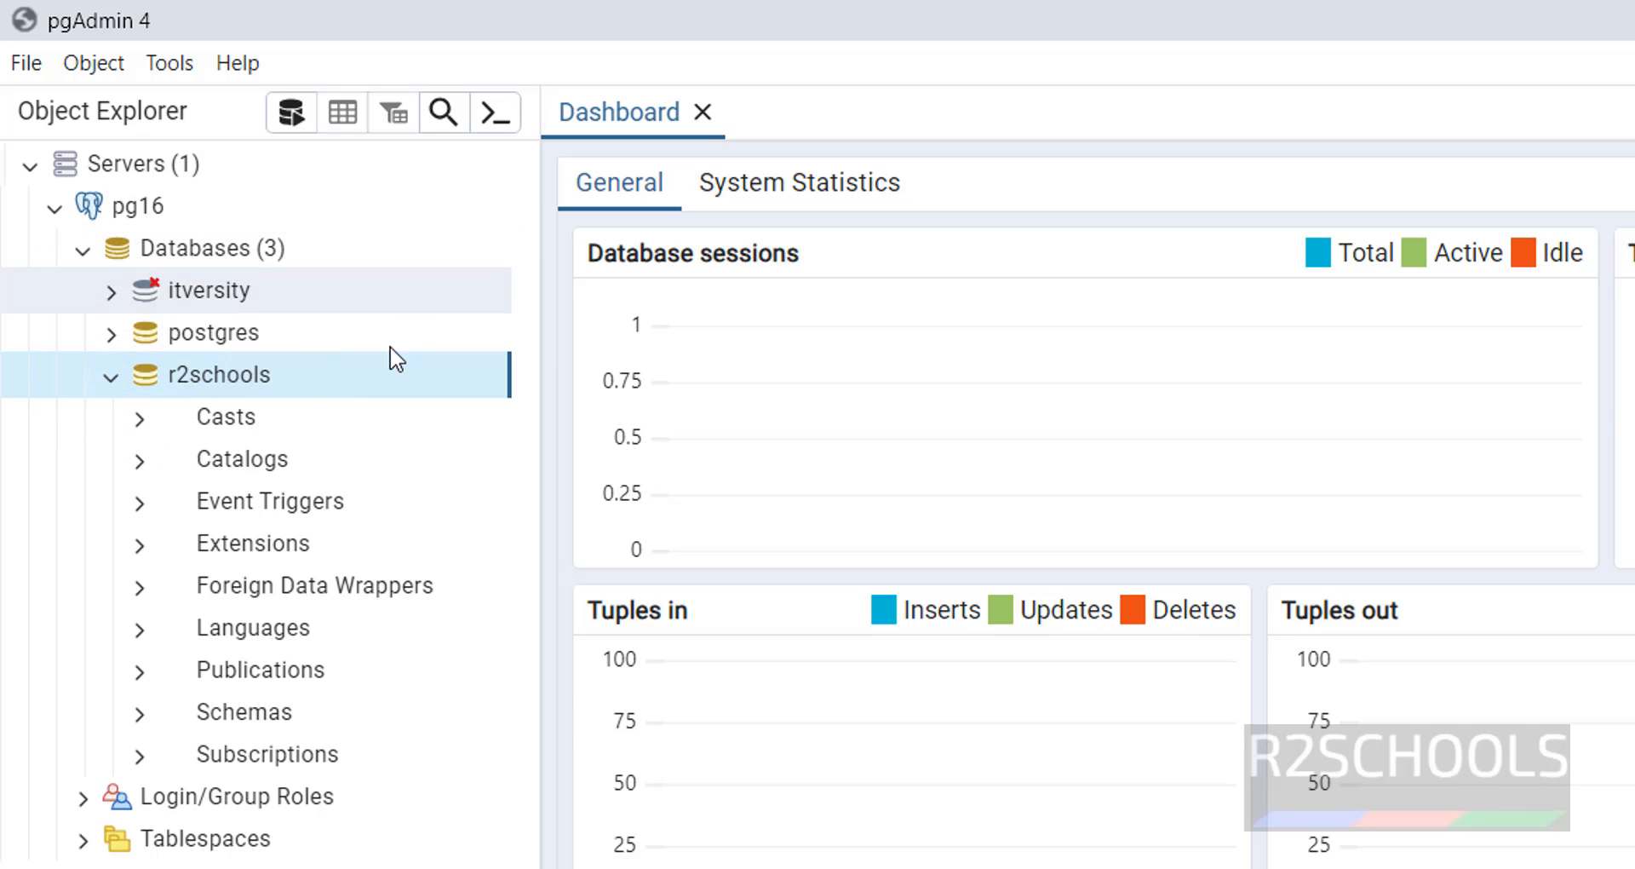
right_click(343, 385)
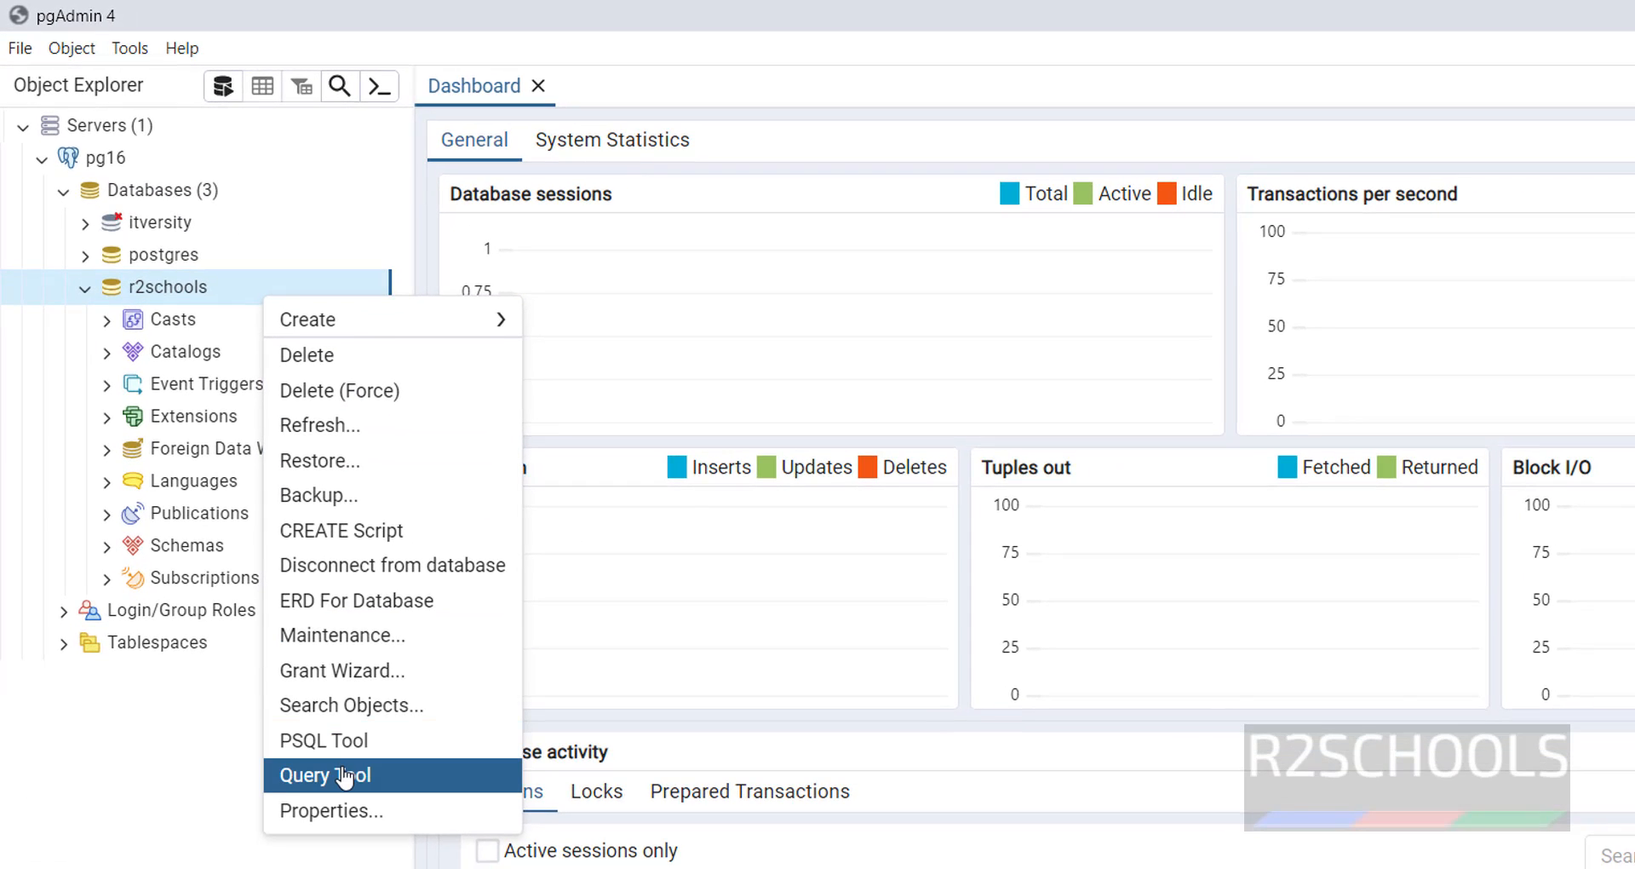
left_click(83, 775)
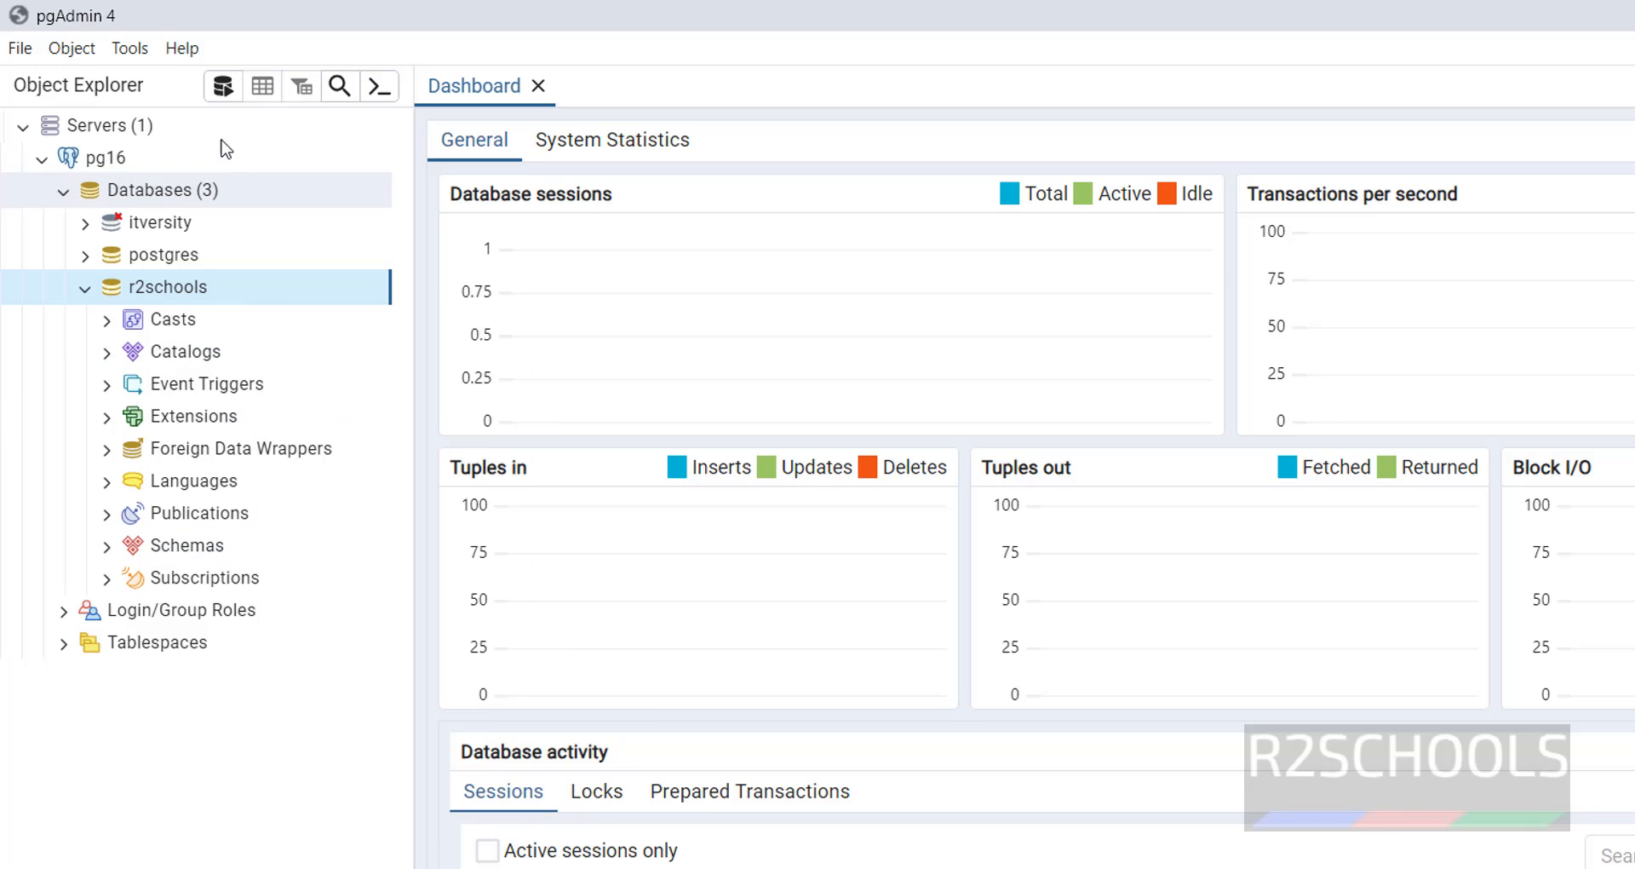
left_click(223, 86)
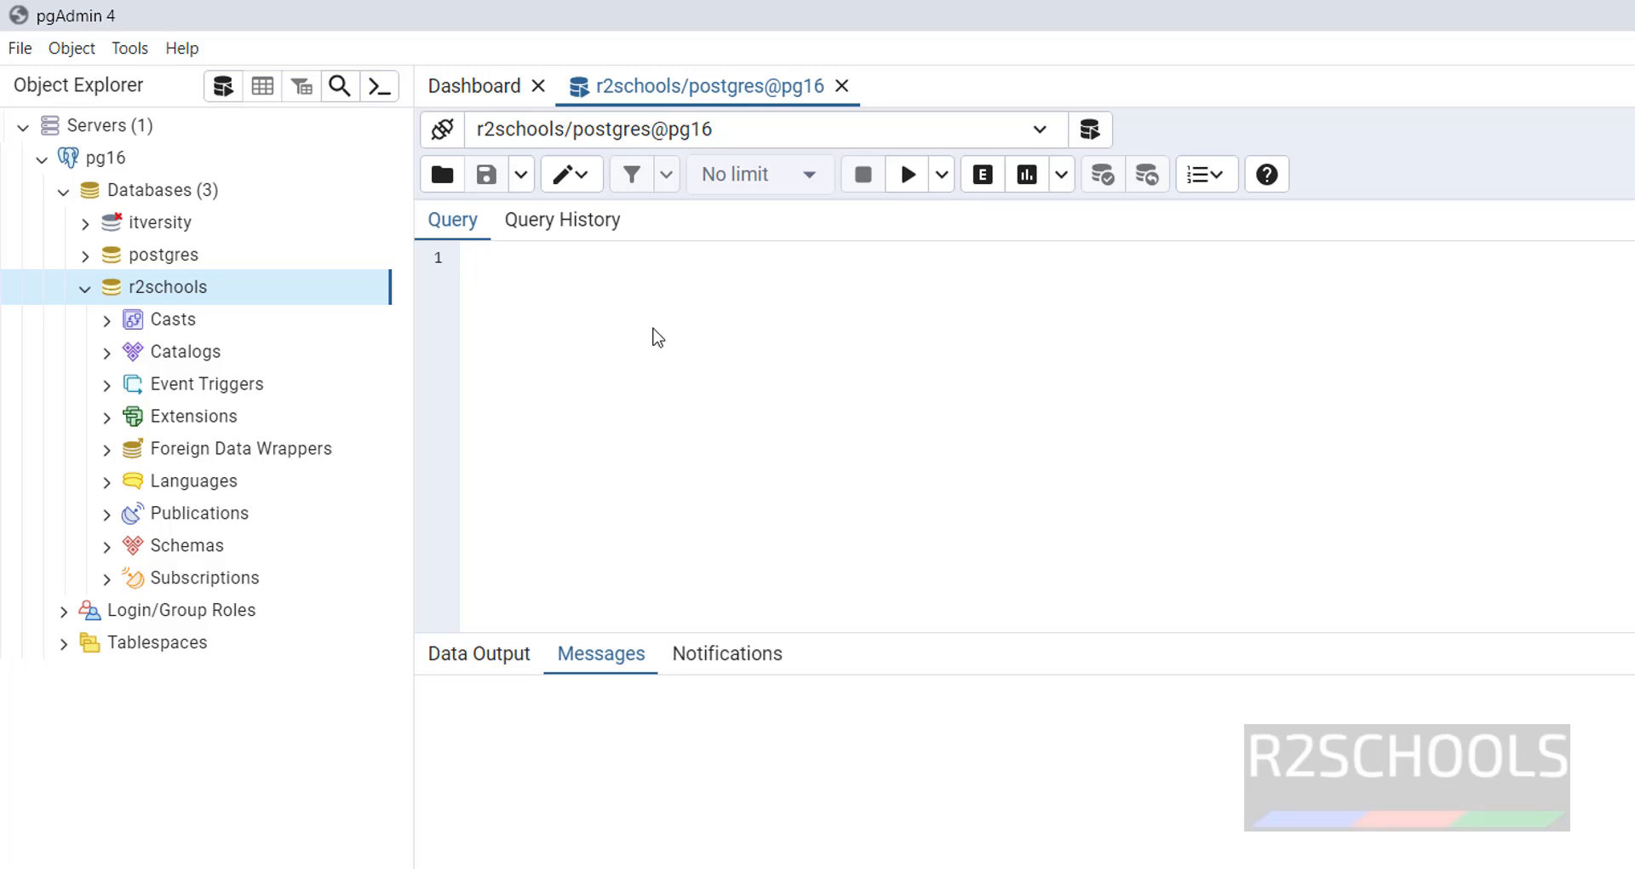
- Write the statement create table test(tno int primary key, tname varchar(45)) in the query editor
type("create tav")
key("BackSpace")
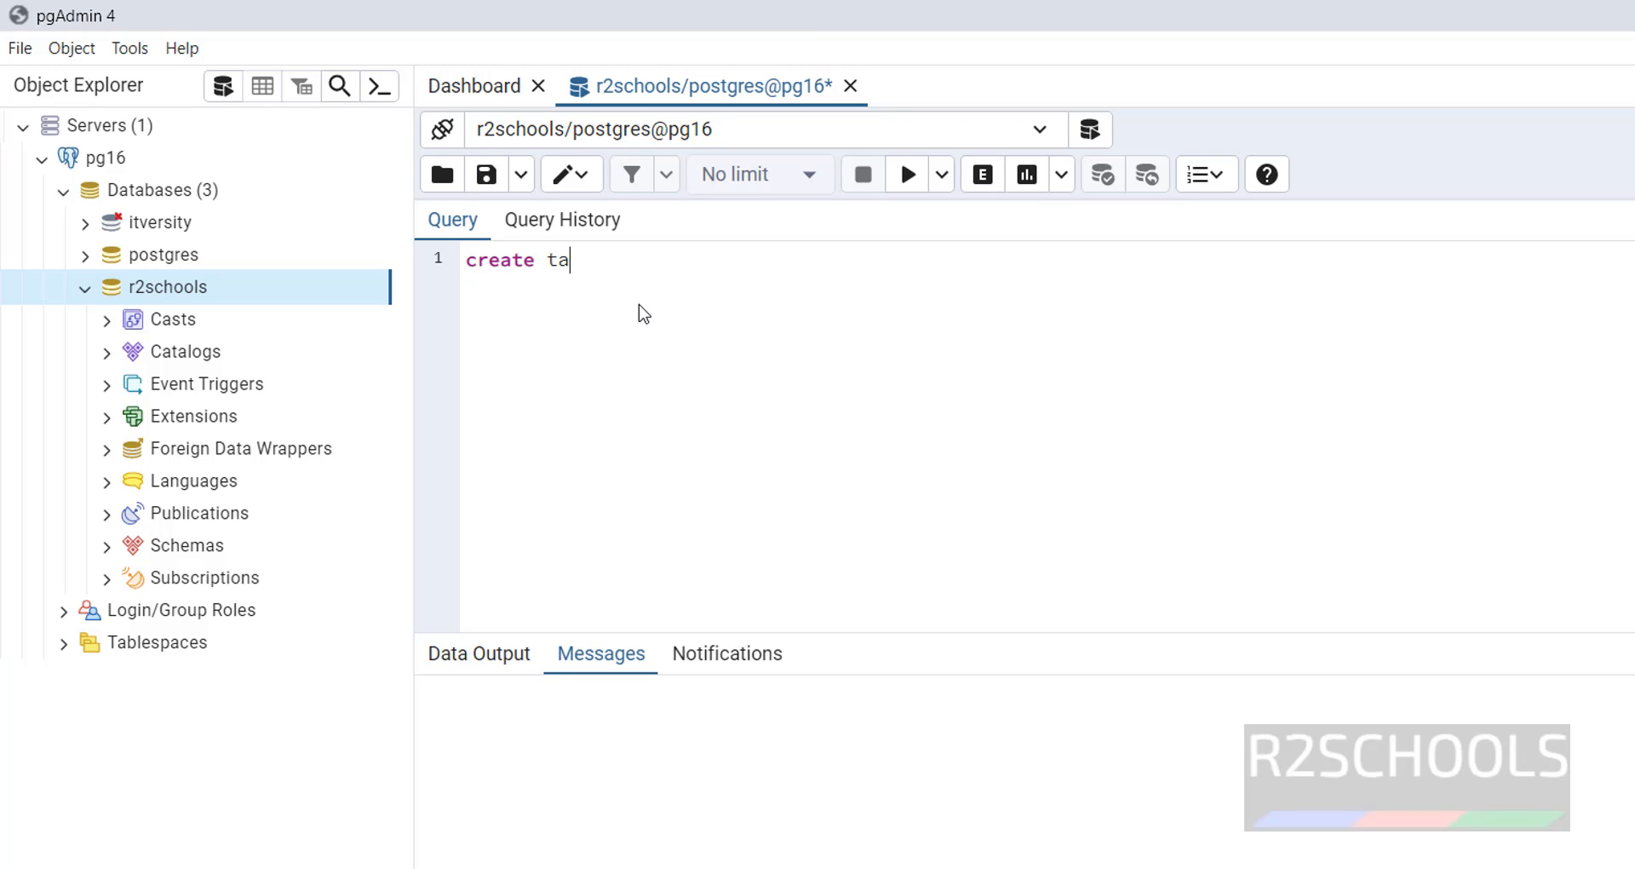
type("ble ")
type("test(tno")
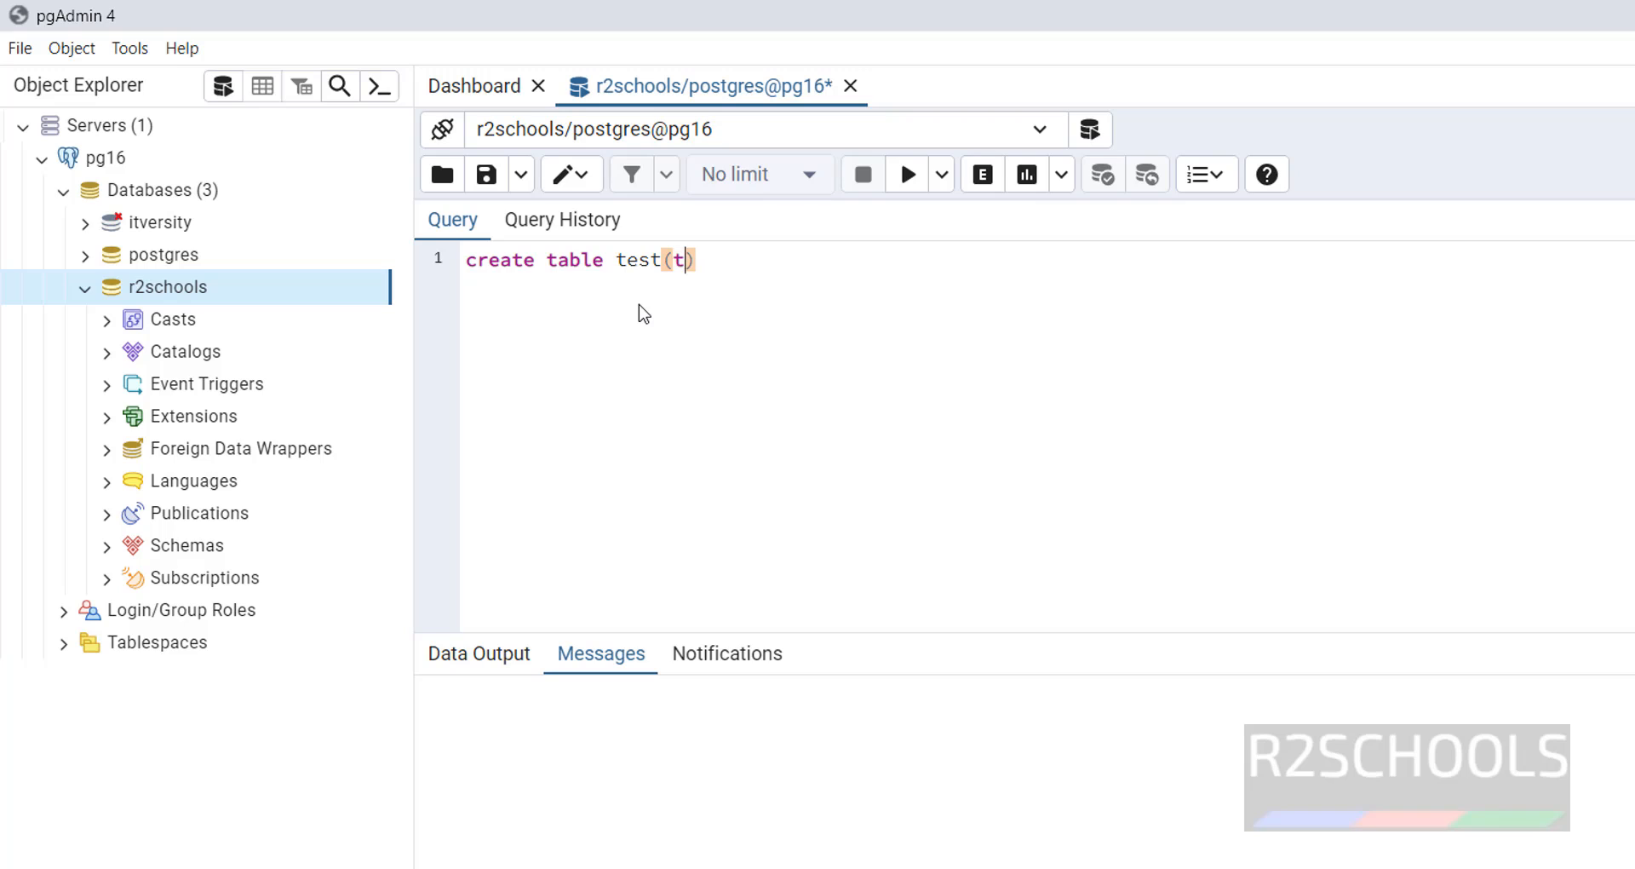
type(" int p")
type("rimary ke")
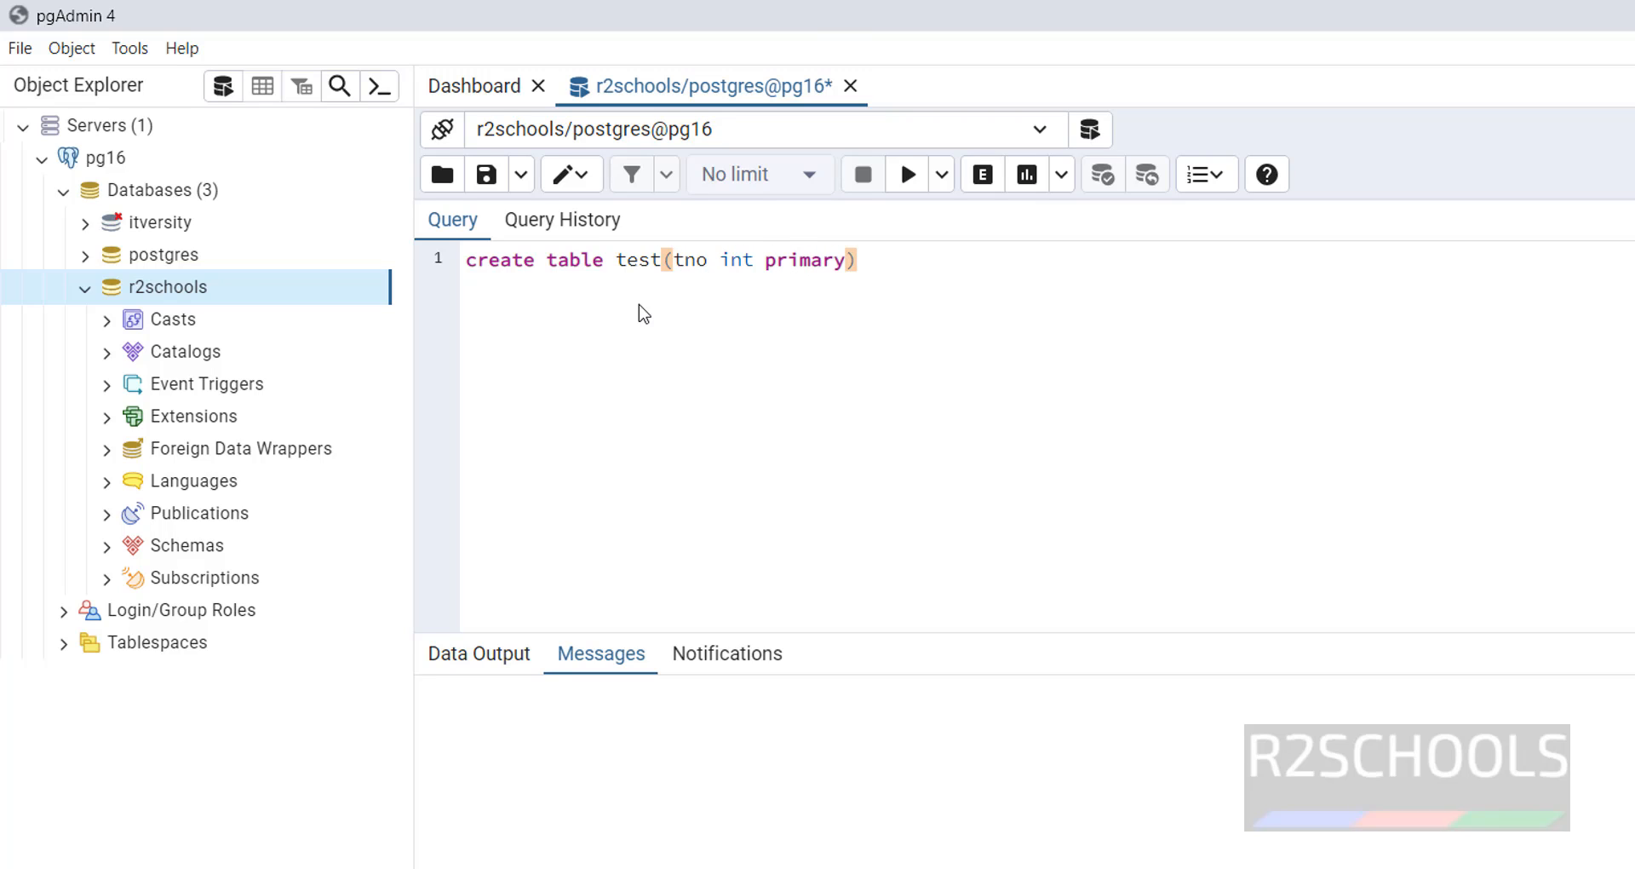
type("y, tname ")
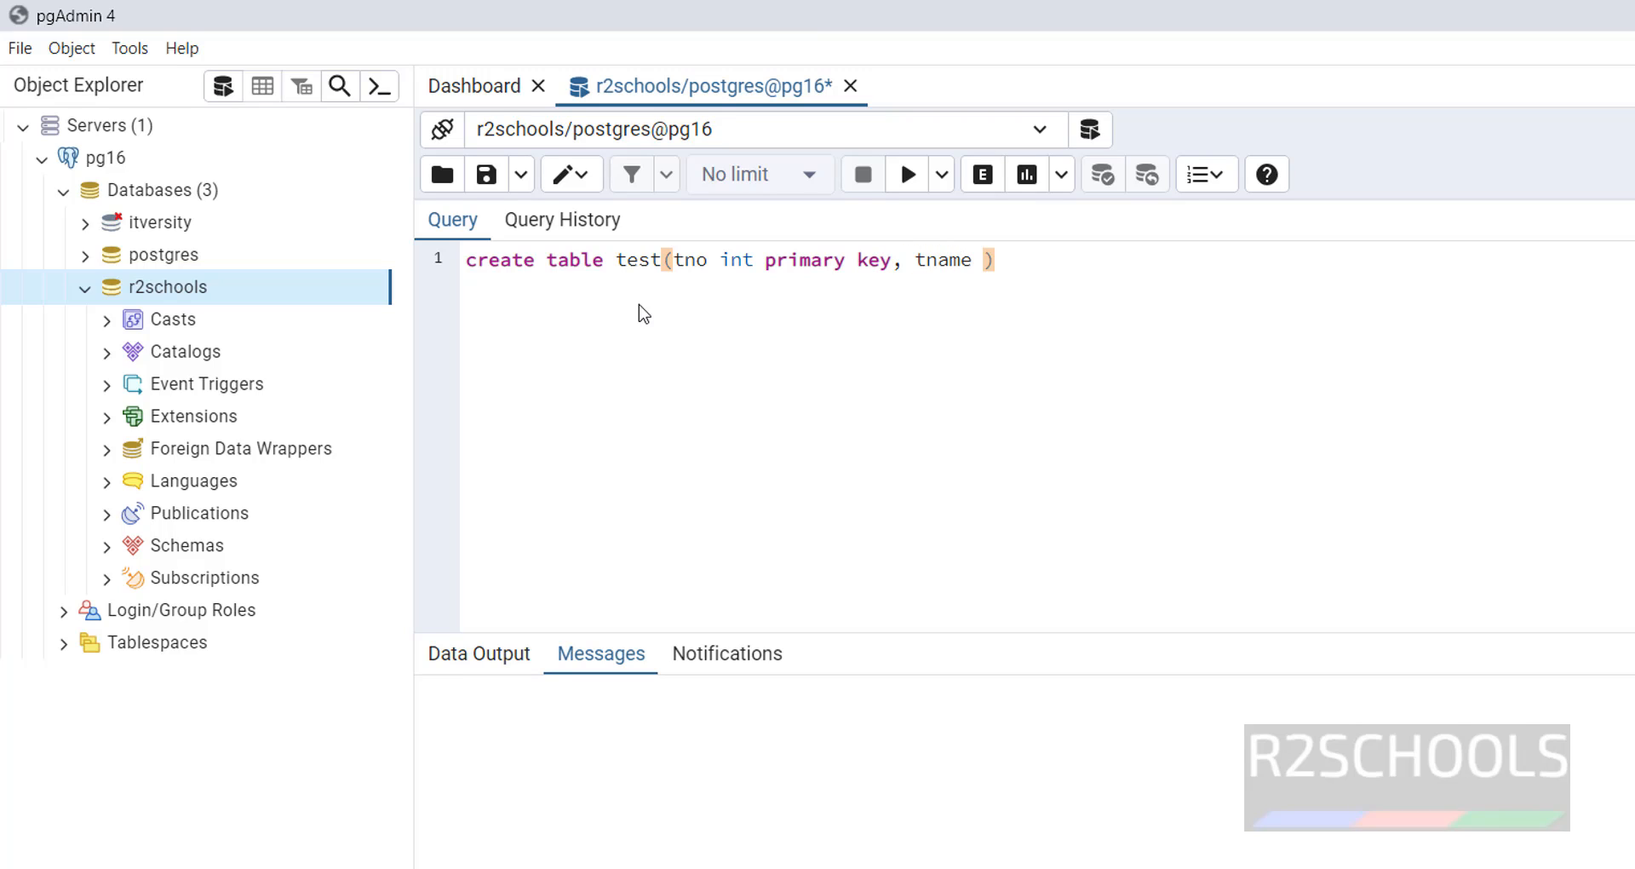
type("varchar(45")
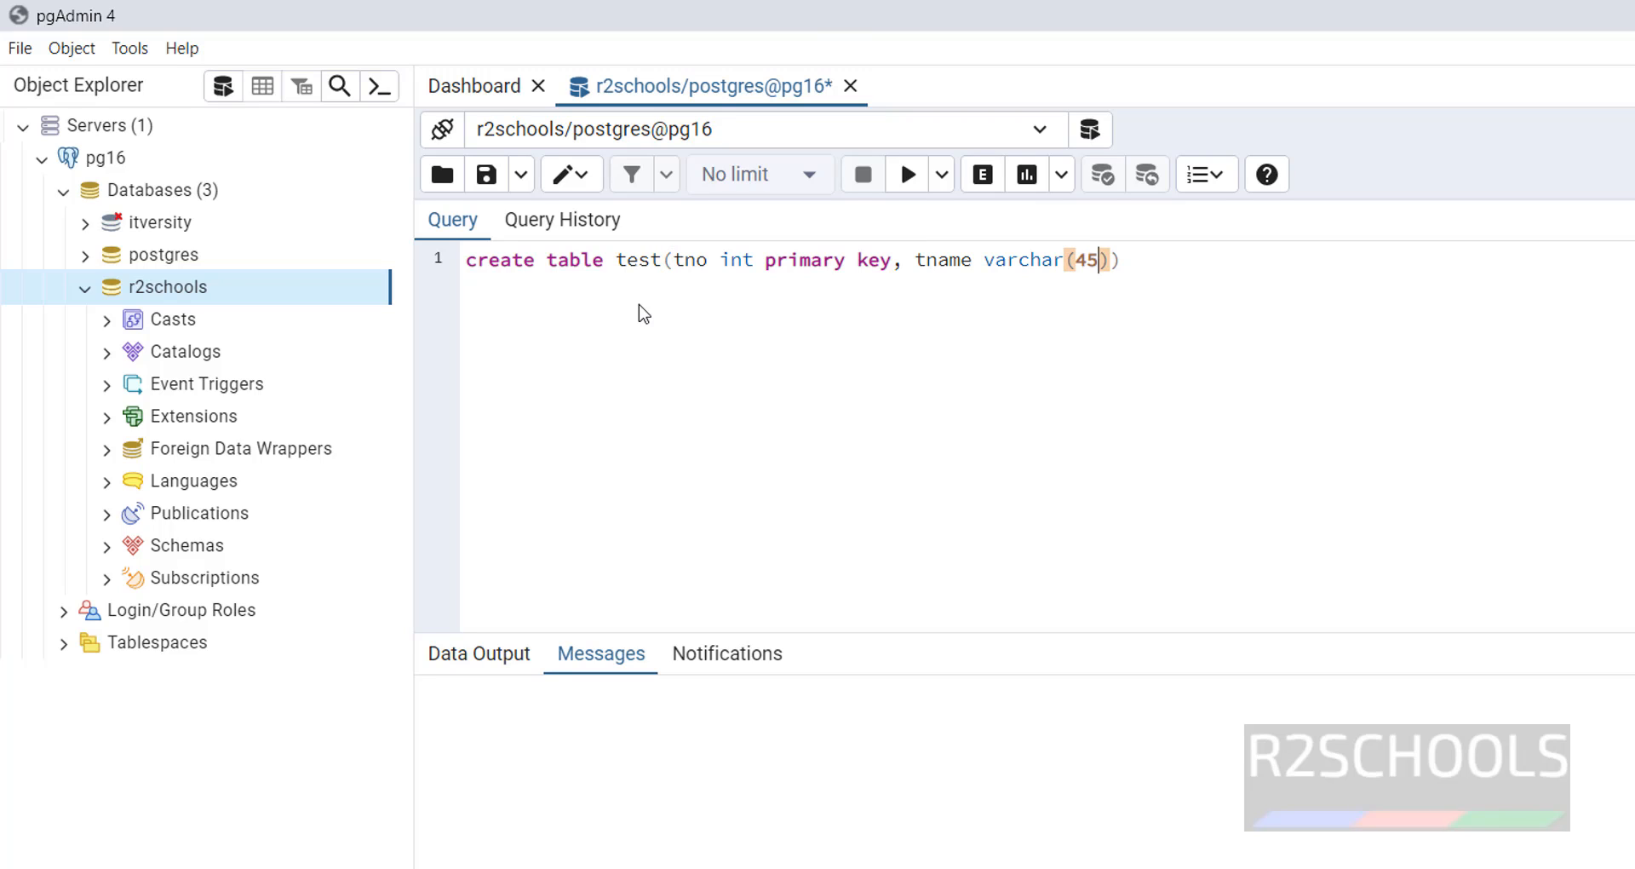
type(")")
- Execute the create table statement and check its output message
left_click_drag(1122, 260, 390, 267)
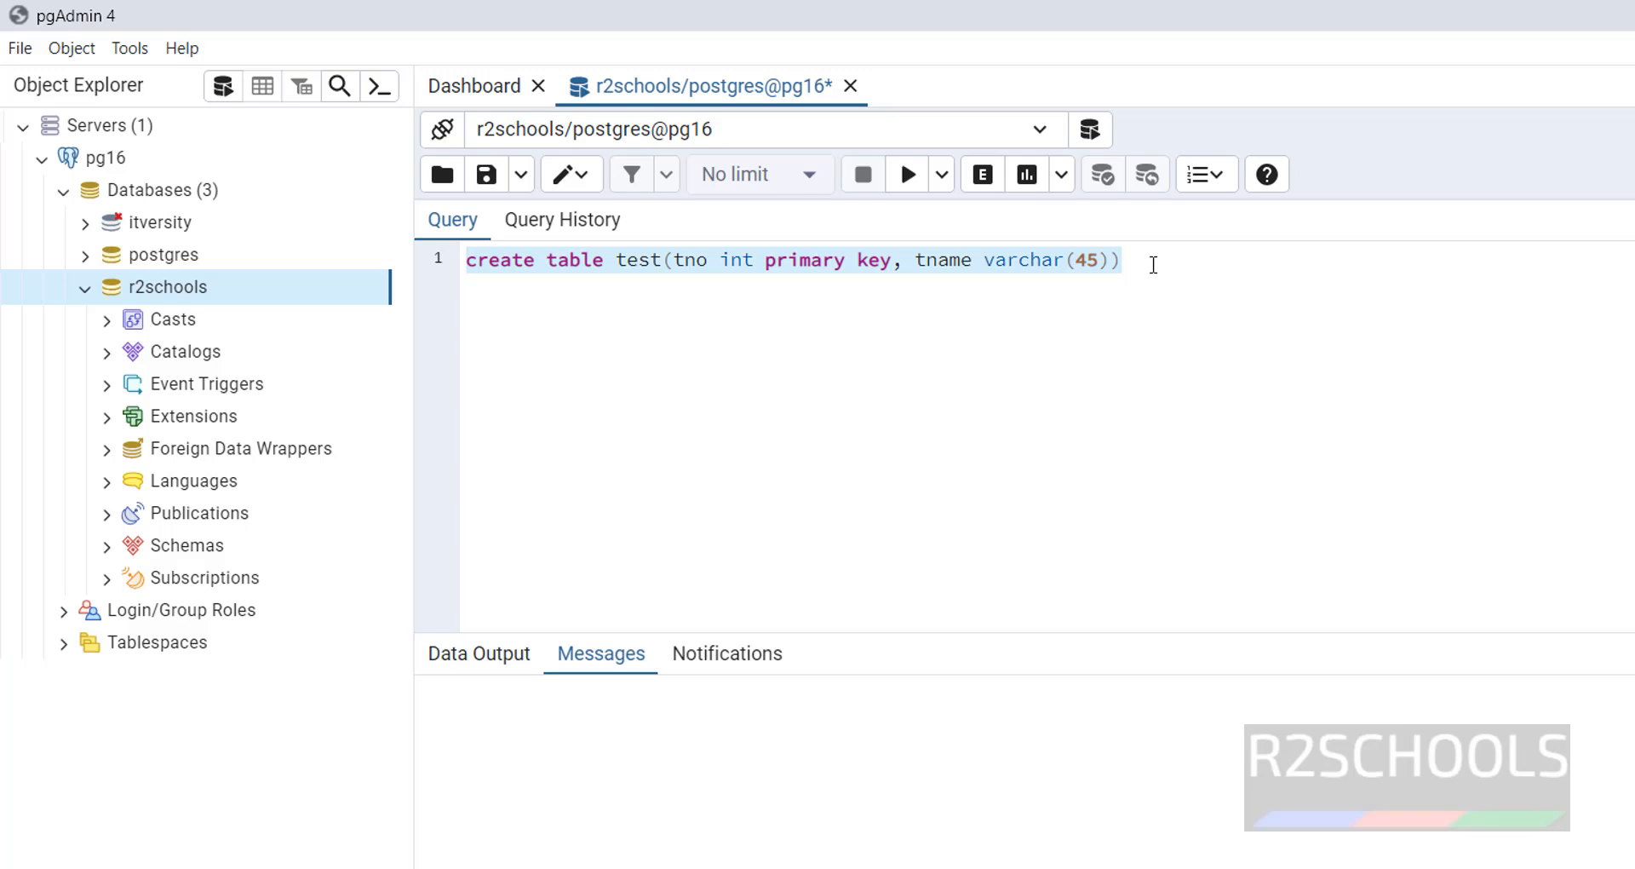
left_click(909, 176)
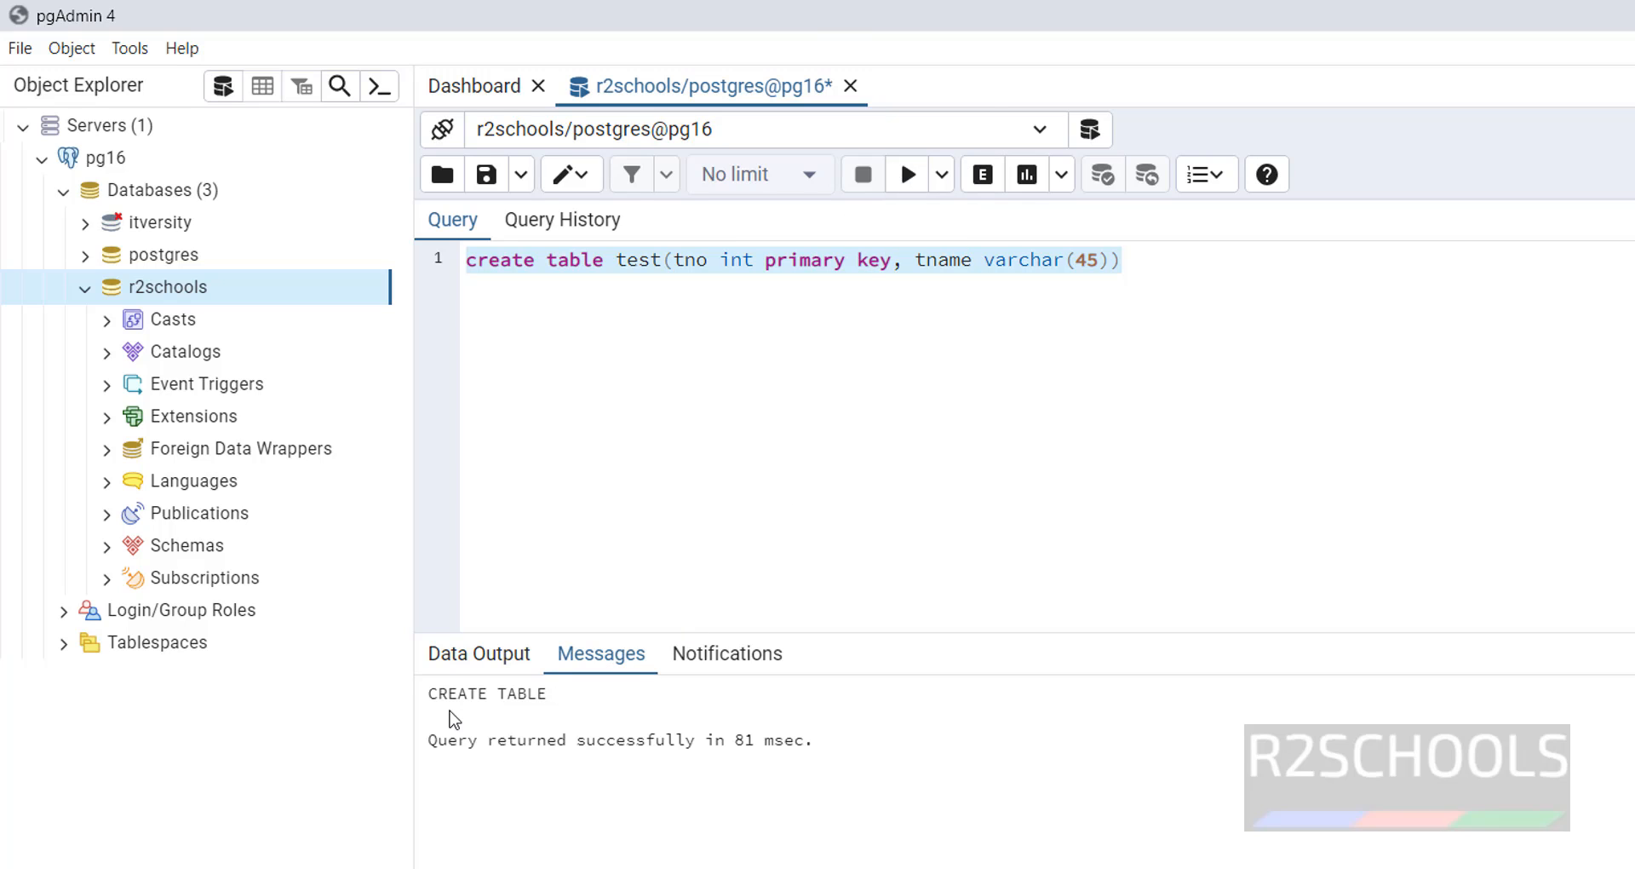
left_click_drag(428, 693, 553, 694)
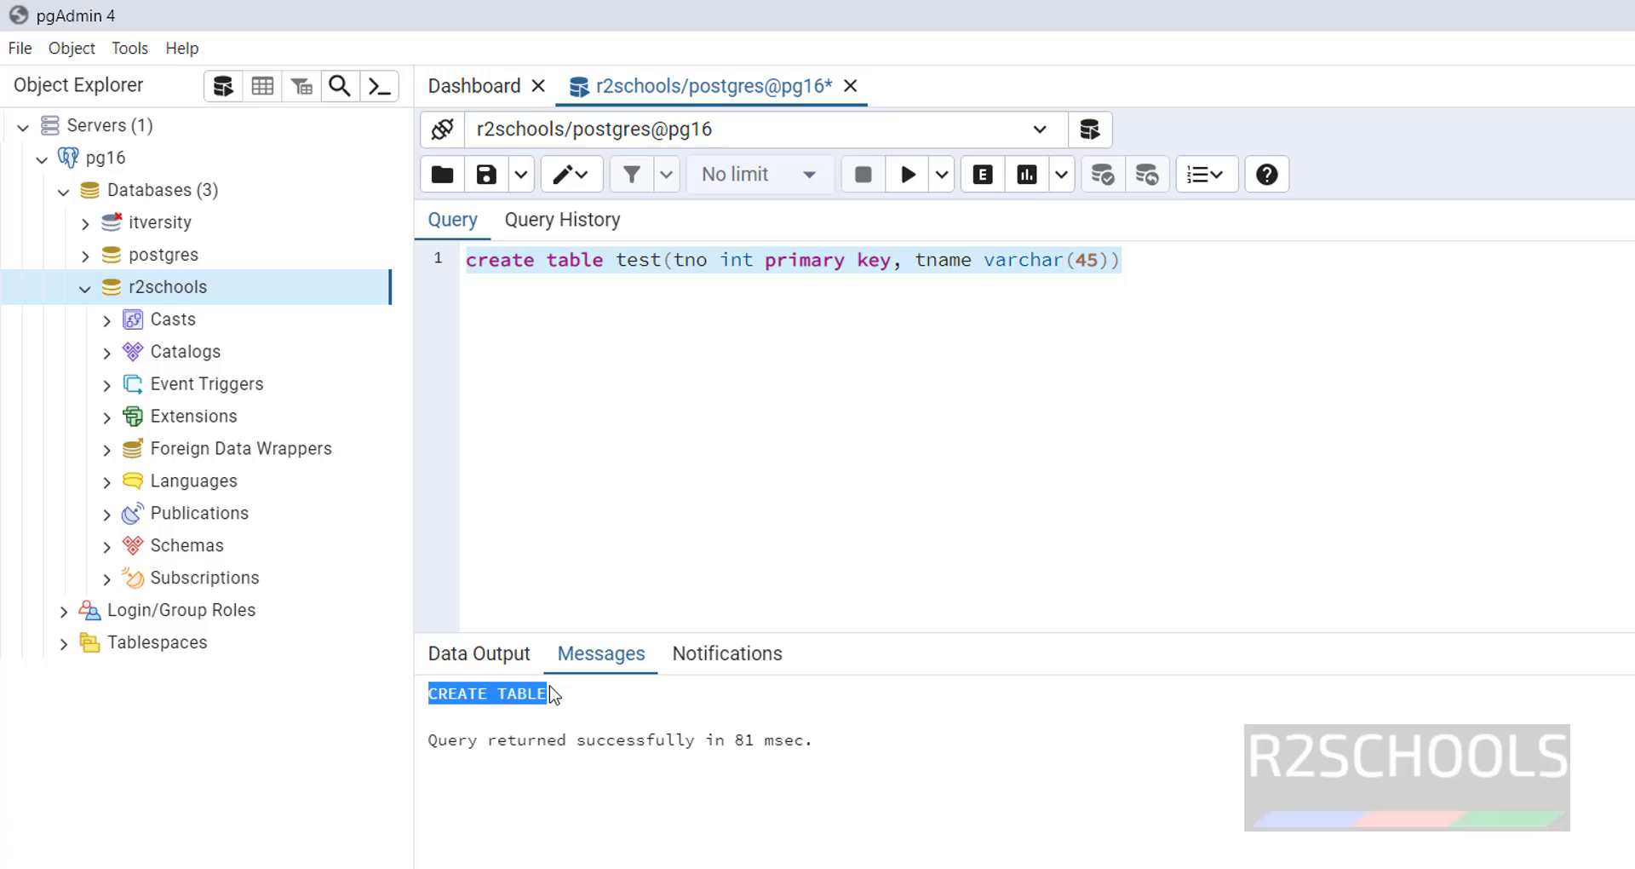
left_click(500, 659)
left_click(609, 670)
- Add the query select * from test two lines below, execute only that query, and review its data output and messages
left_click(953, 477)
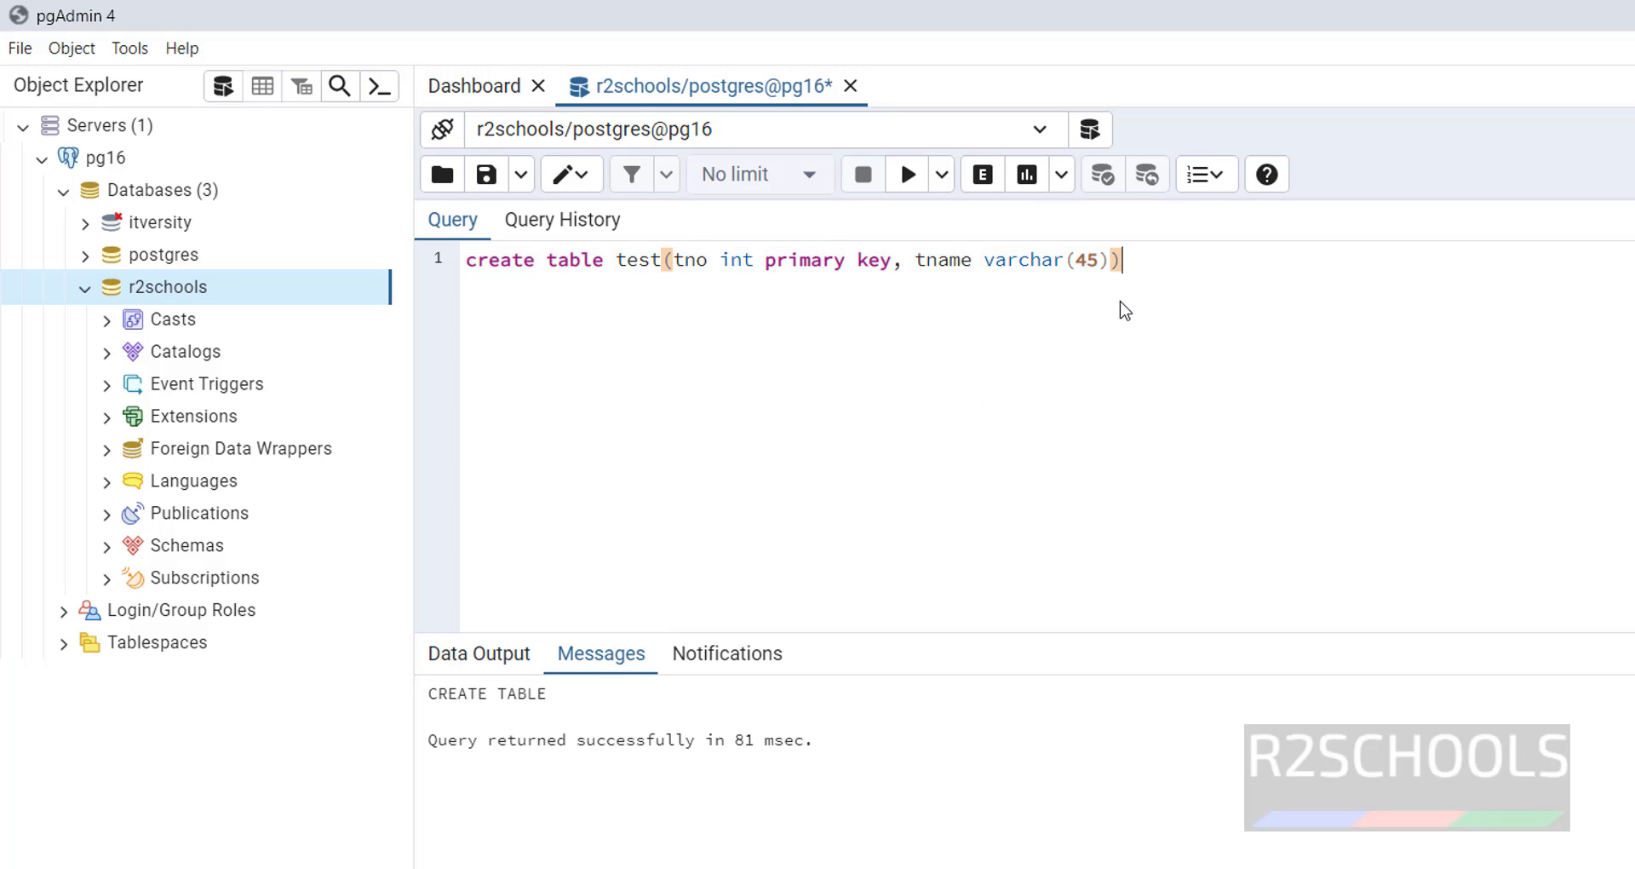
key("Return")
key("Return")
type("select * from test")
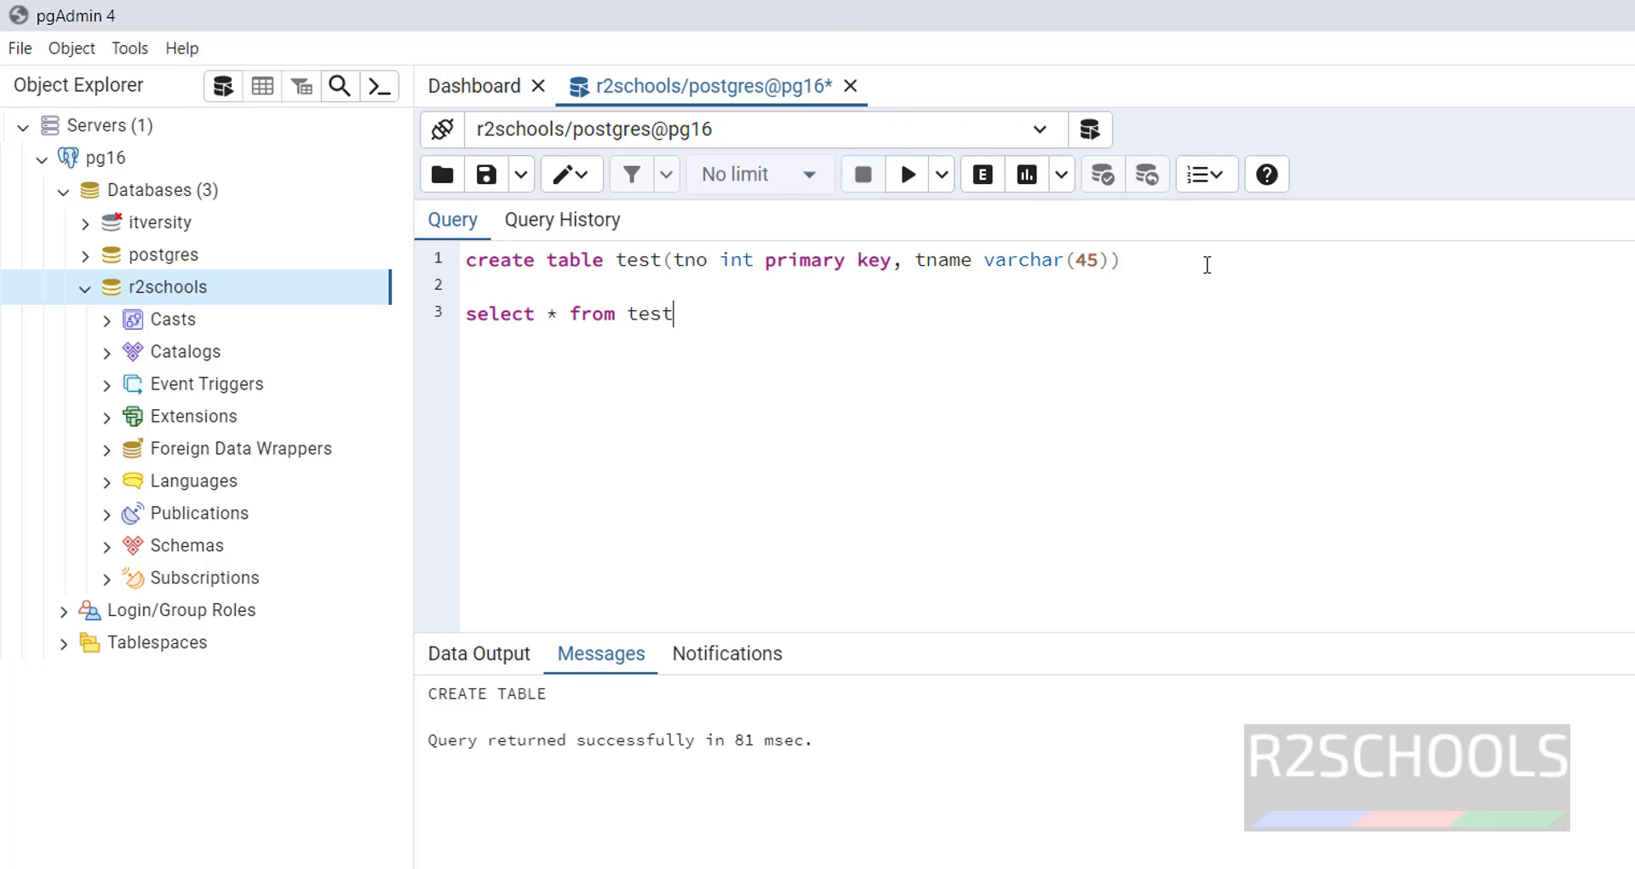
key("shift+Home")
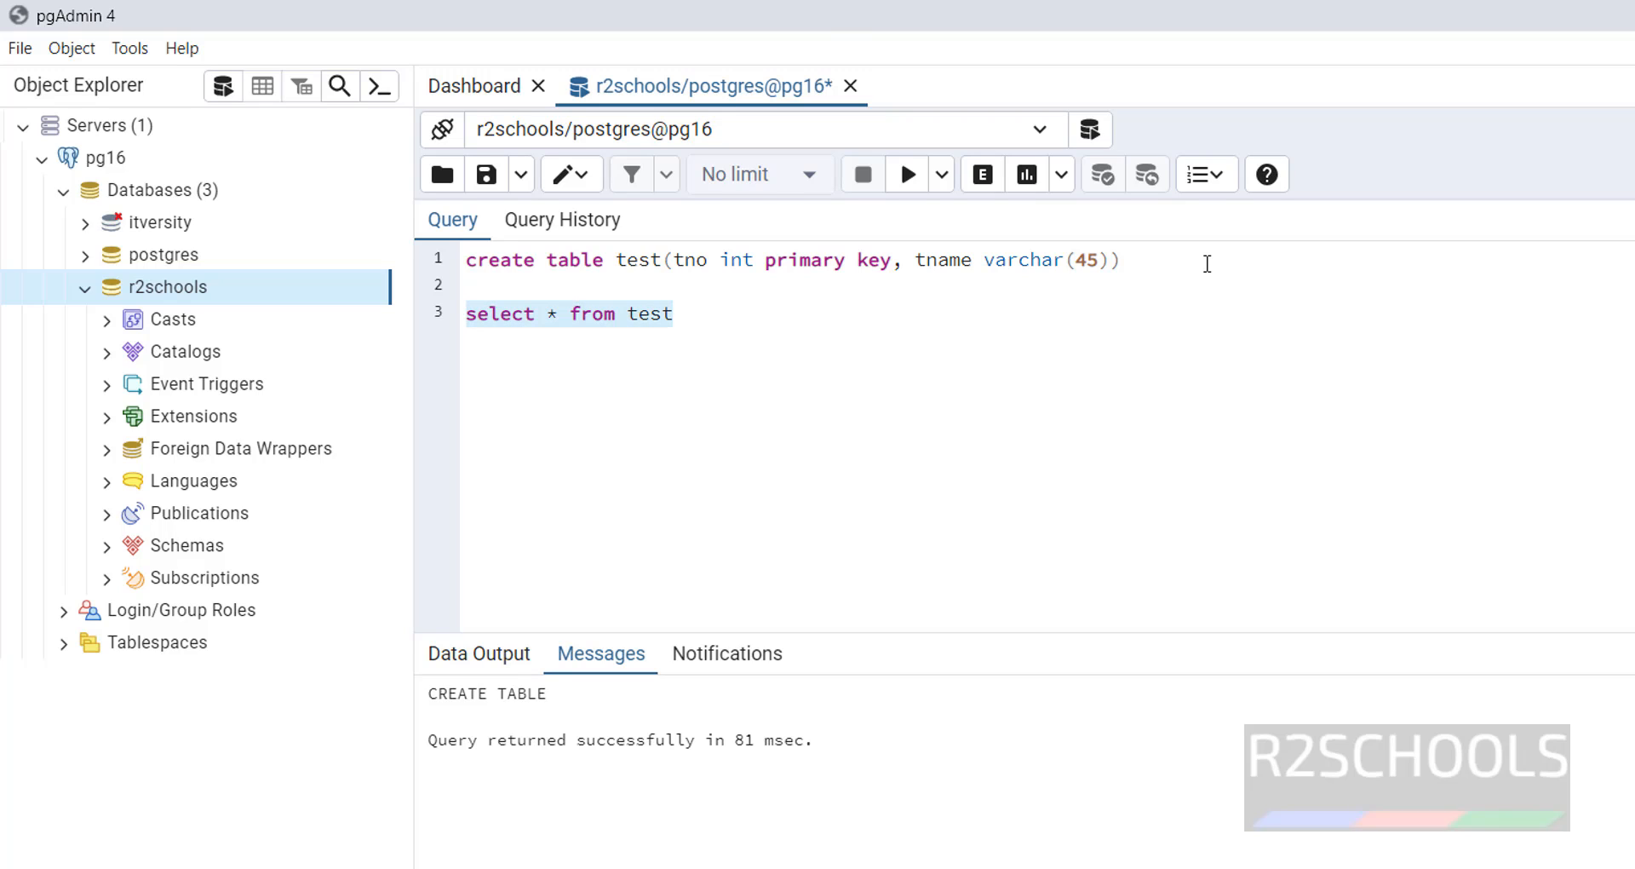
left_click(909, 182)
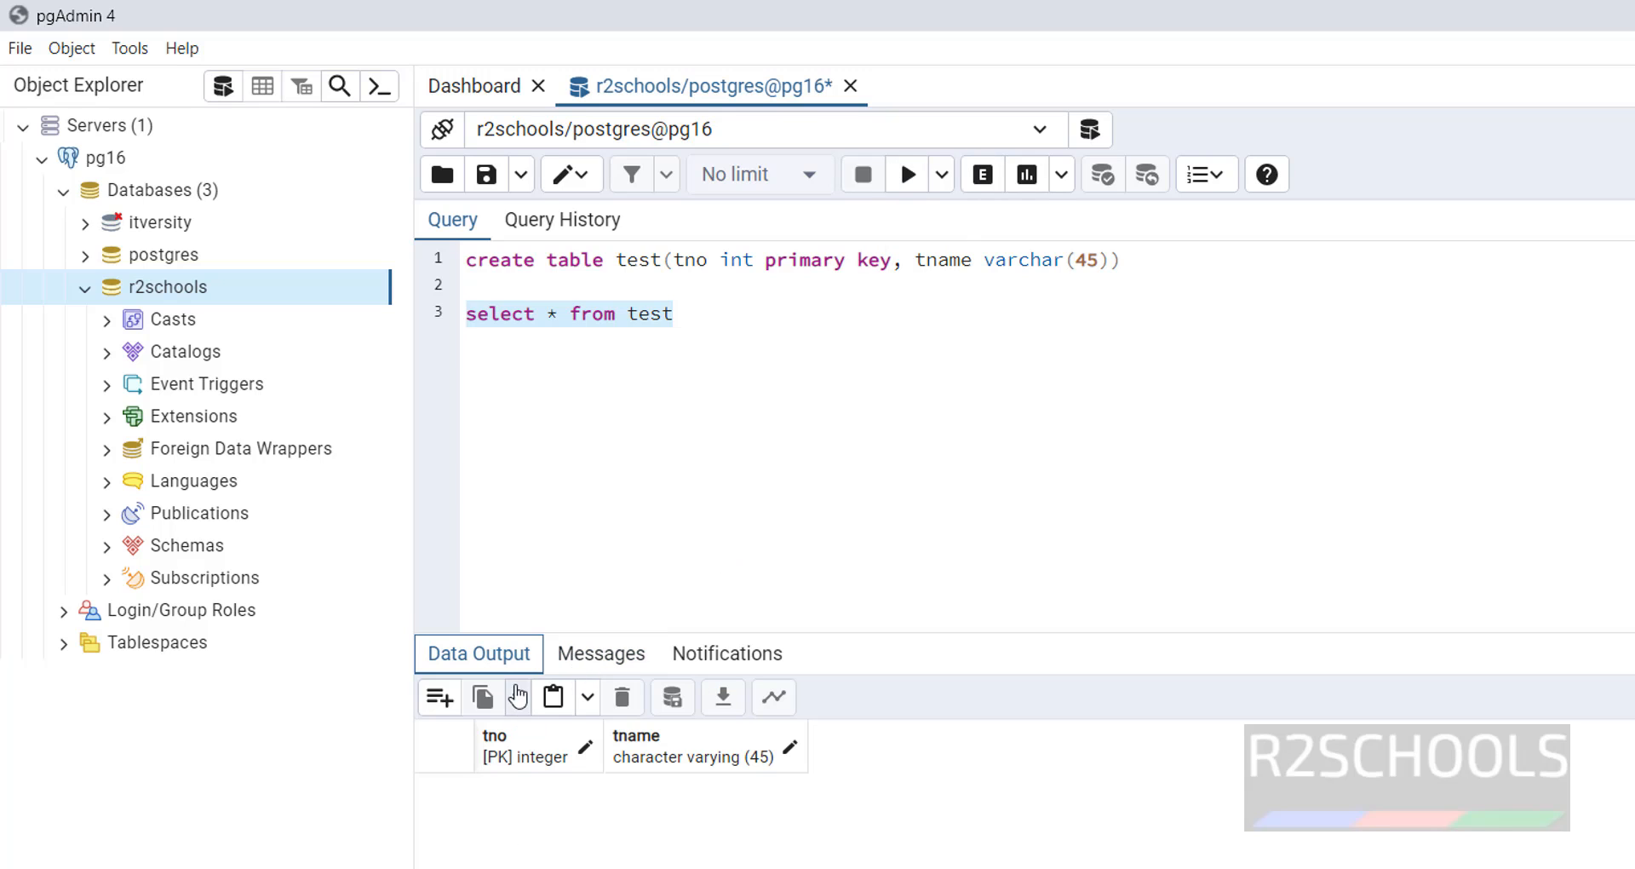
left_click(596, 663)
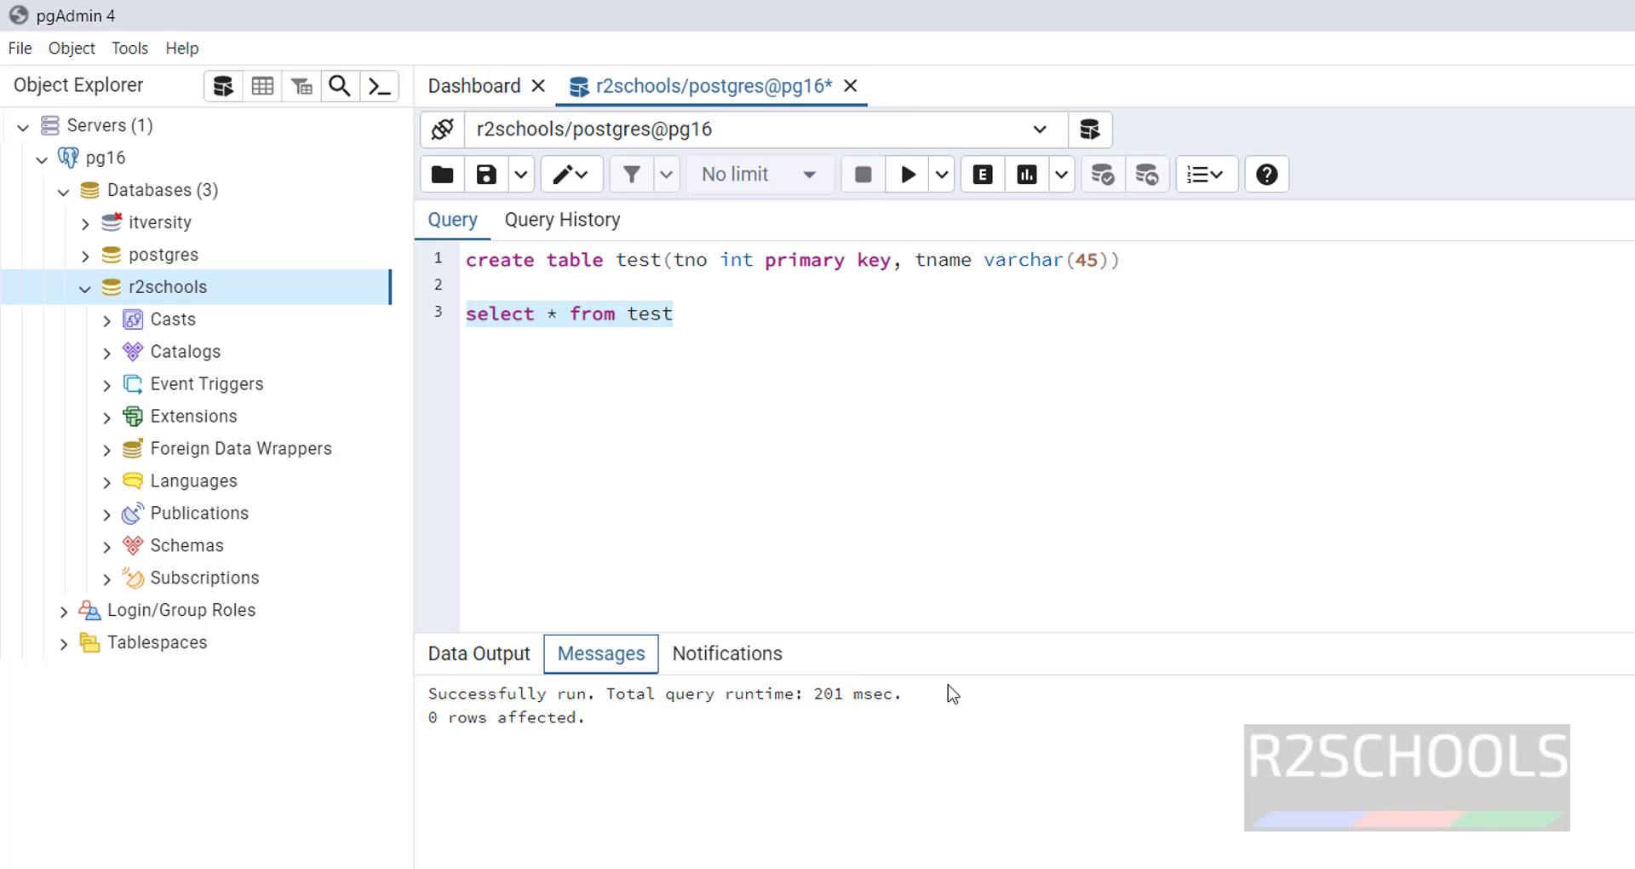
left_click(885, 554)
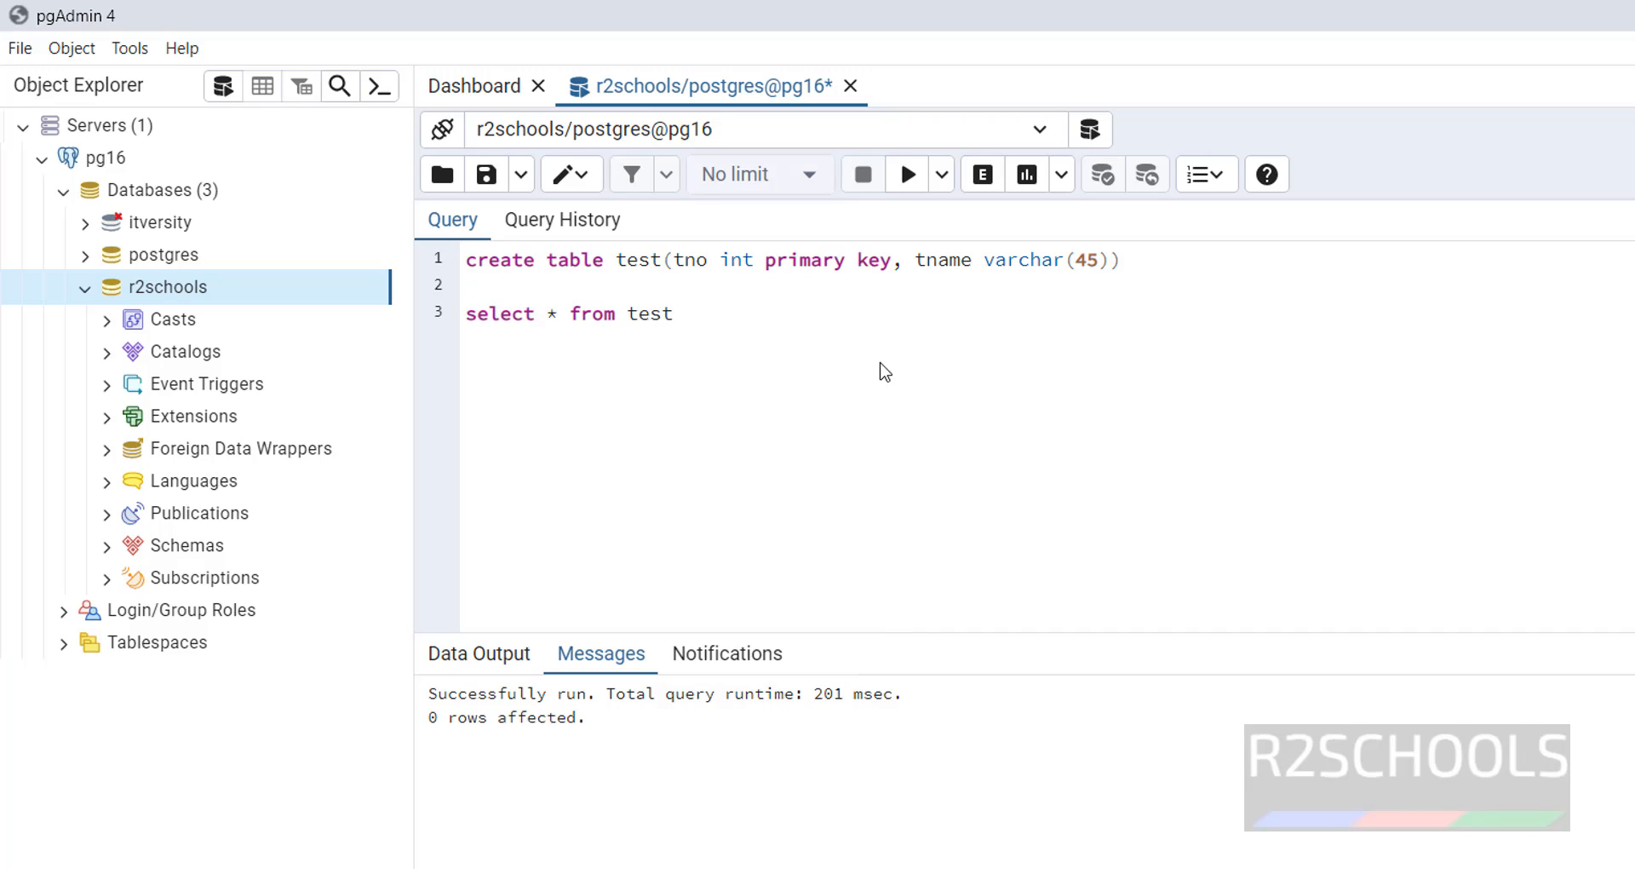
- Comment out both SQL statements together and start a new line two lines below them
left_click_drag(803, 332, 442, 266)
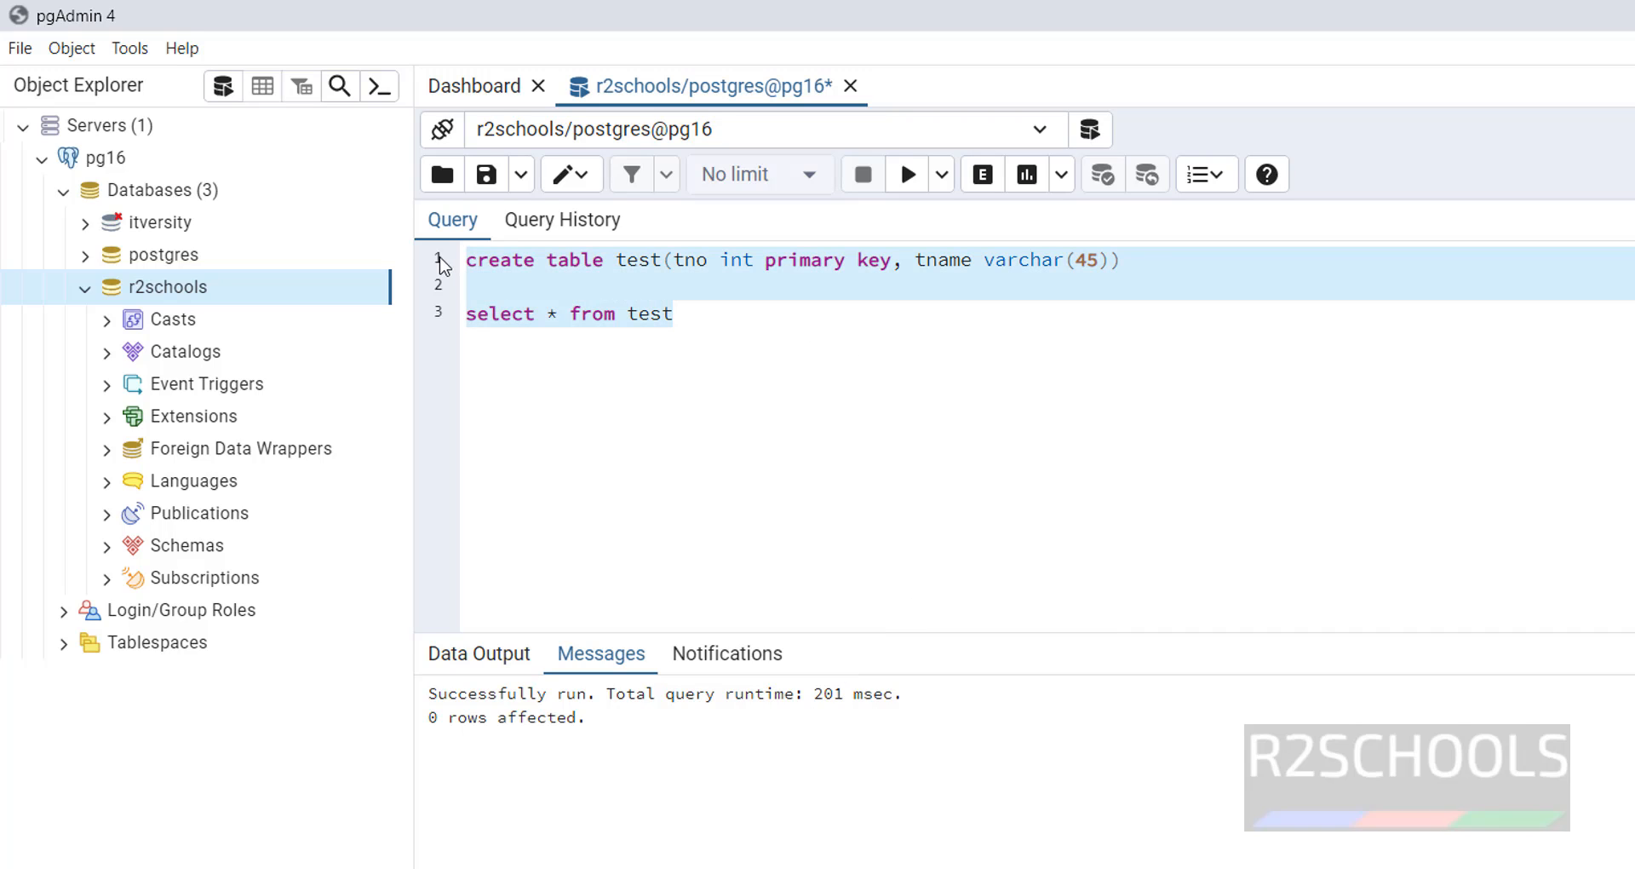
key("ctrl+slash")
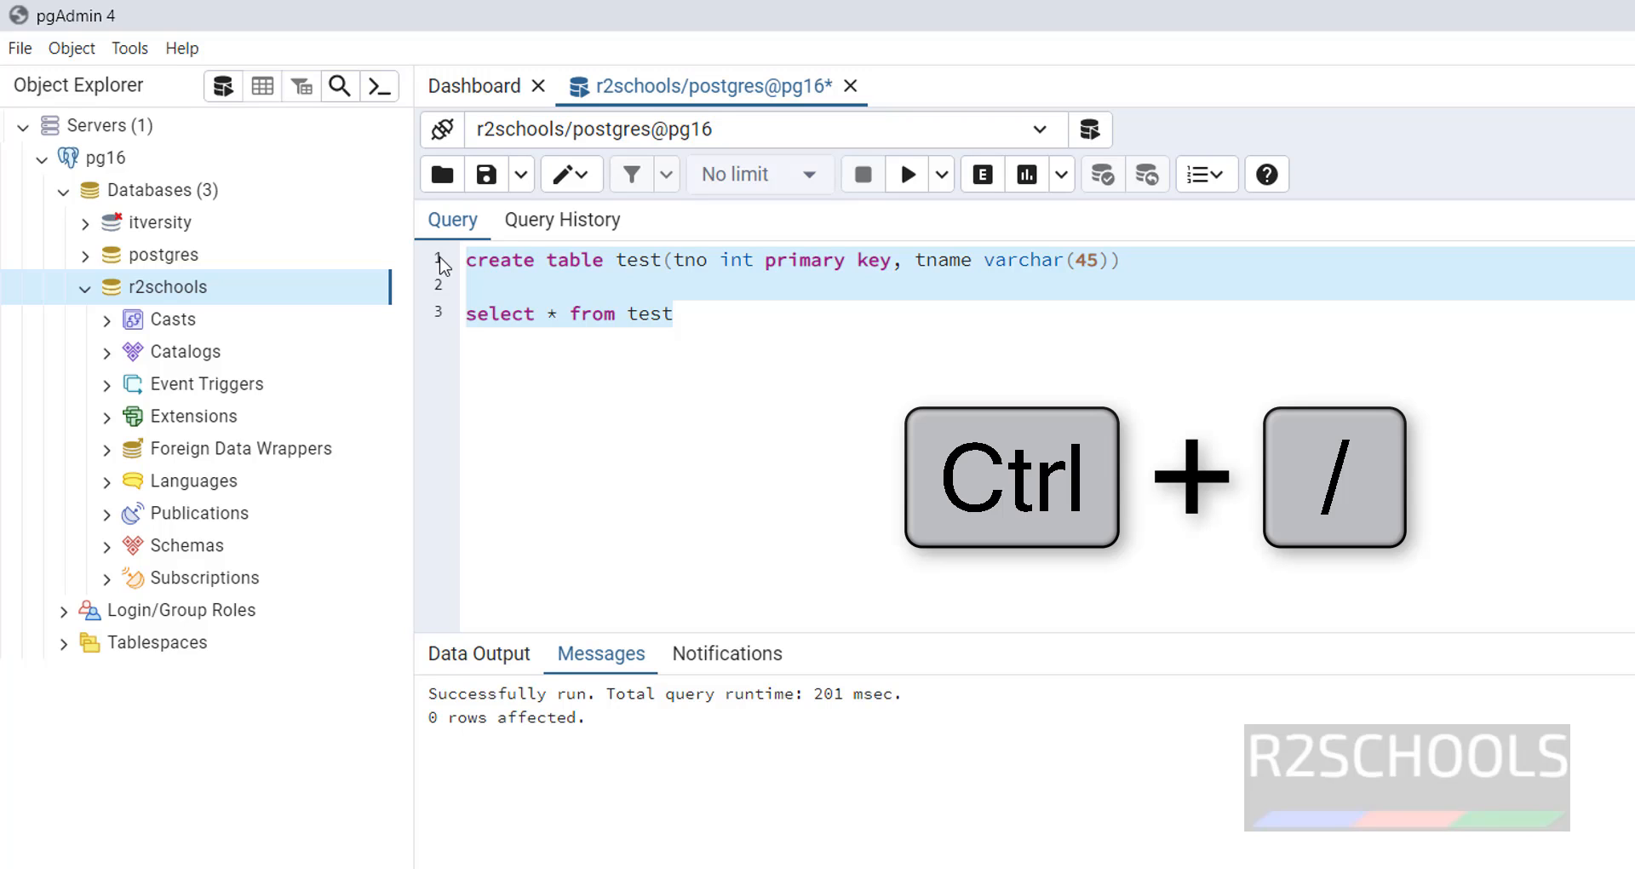
key("ctrl+slash")
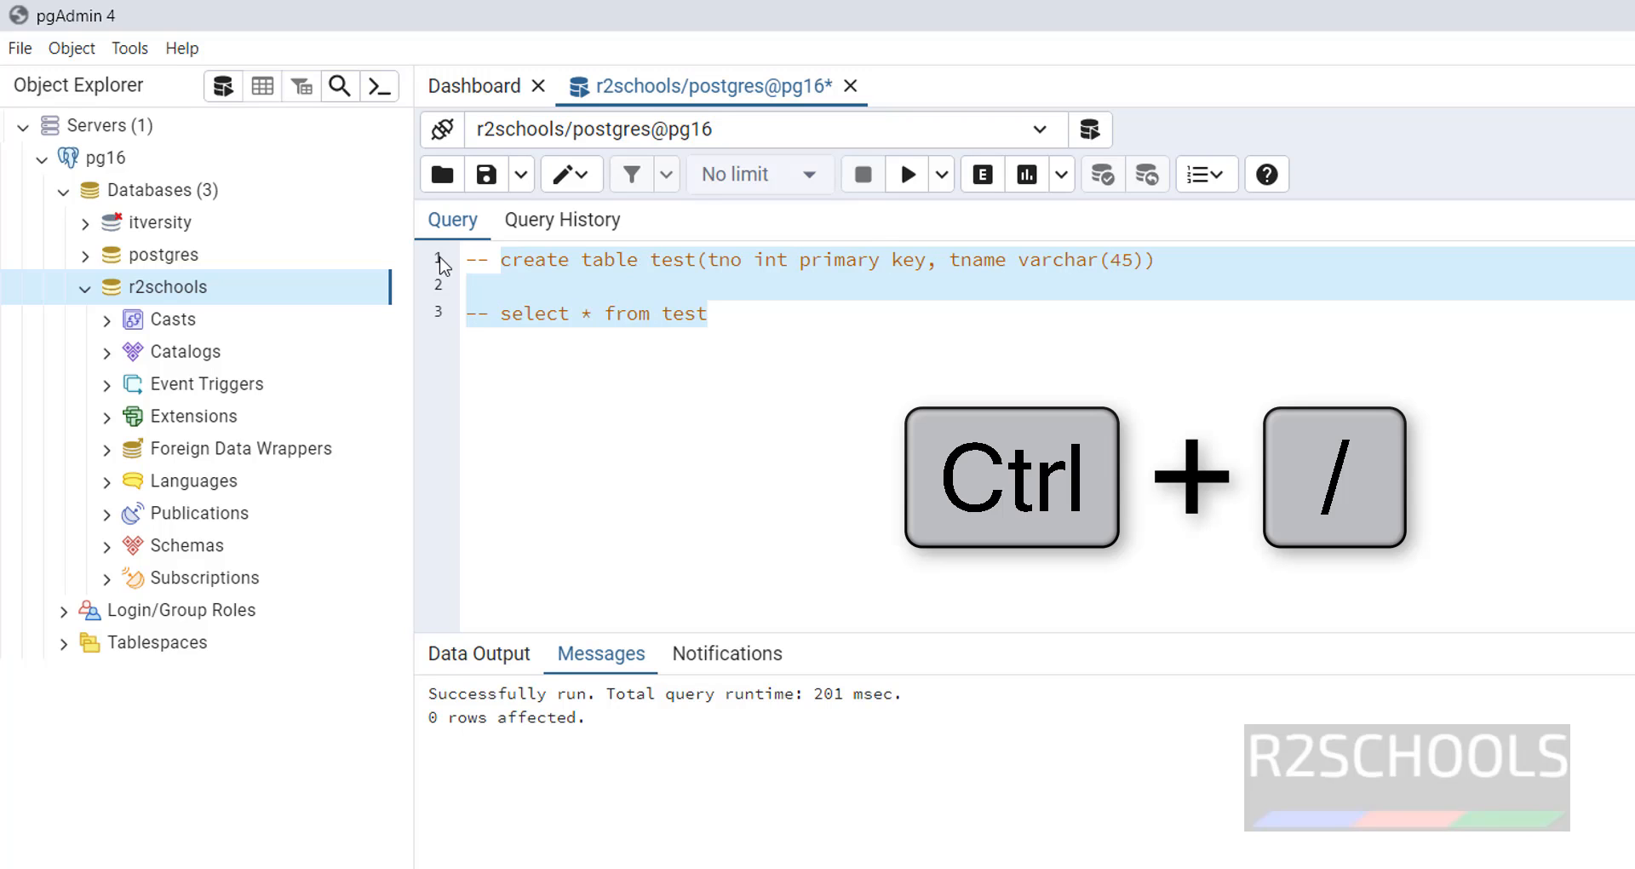
left_click(944, 349)
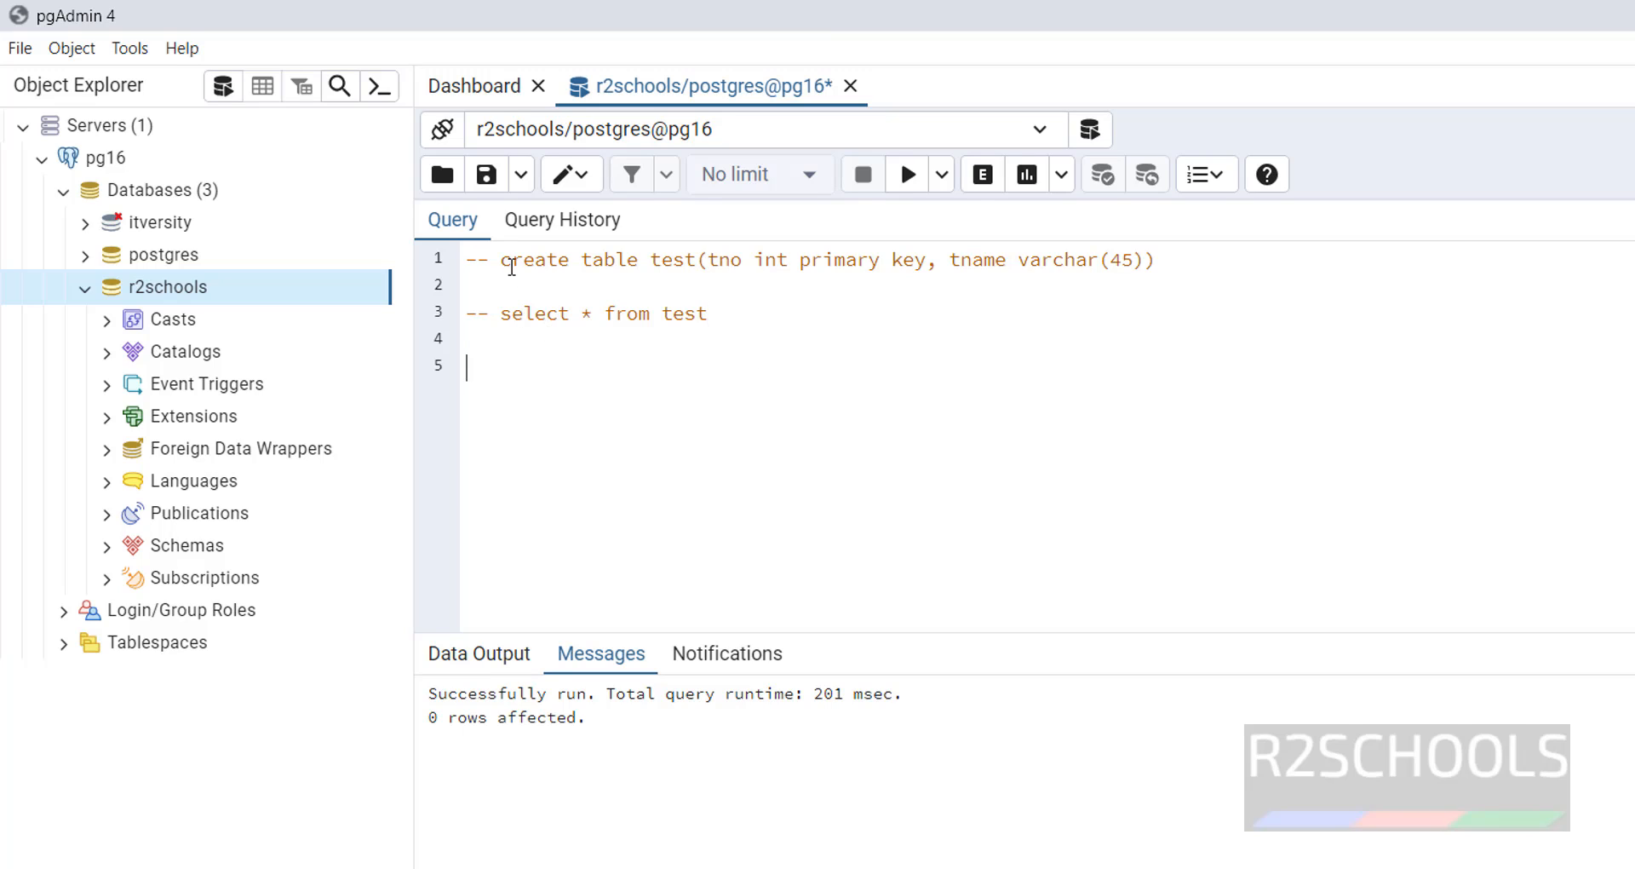
left_click_drag(501, 262, 708, 265)
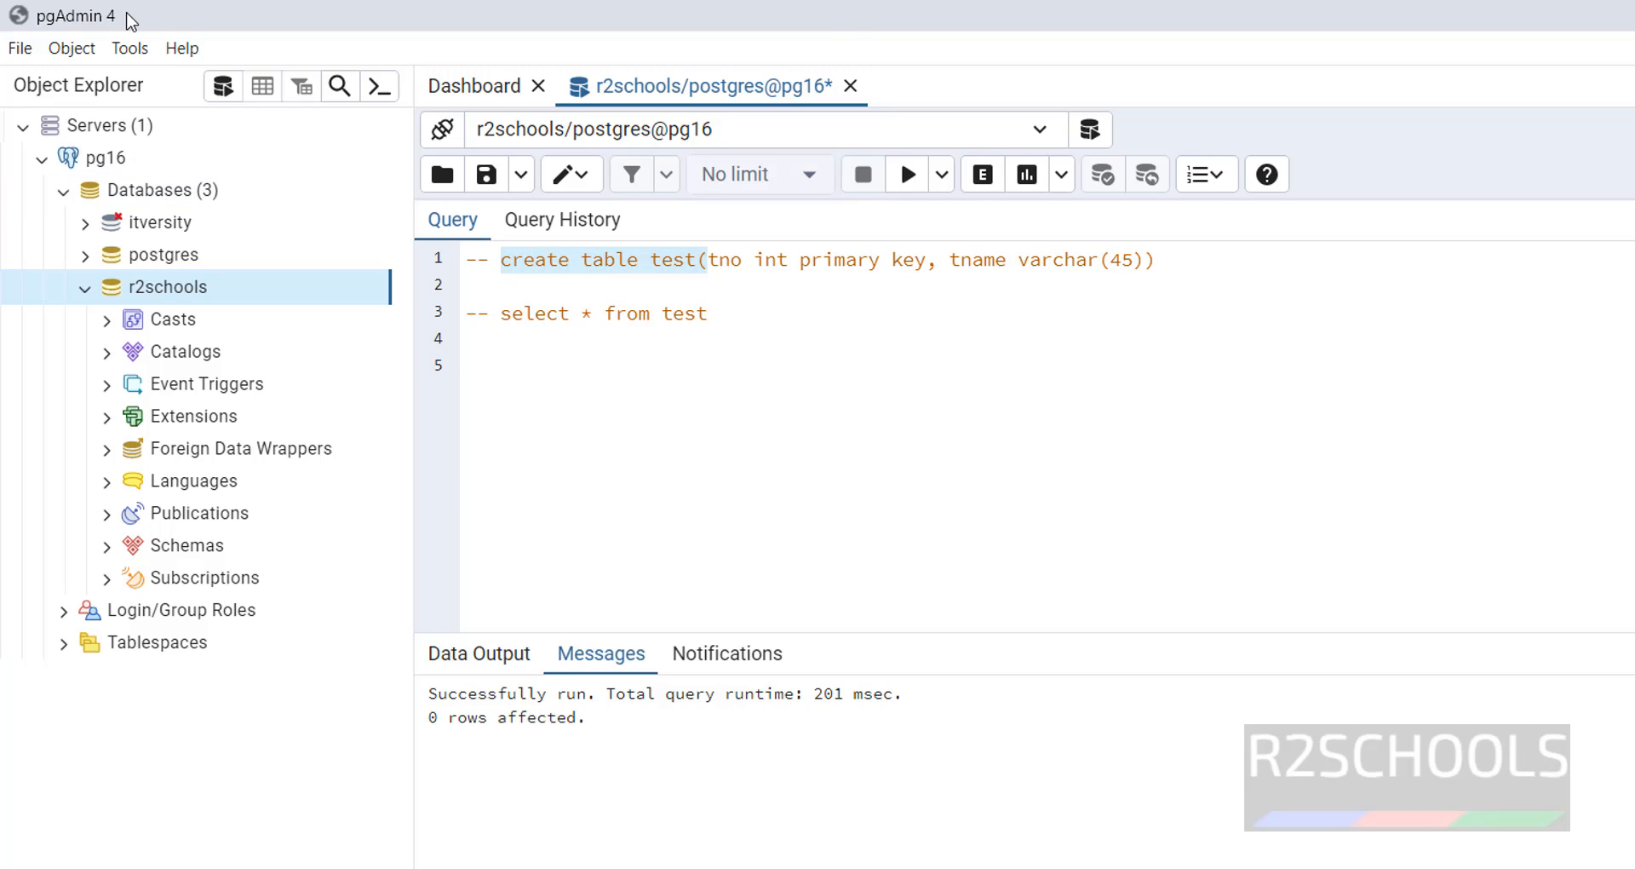
- Open the preferences and look through the auto completion, SQL formatting, results grid, Schema Diff display and graph display settings
left_click(130, 48)
left_click(20, 47)
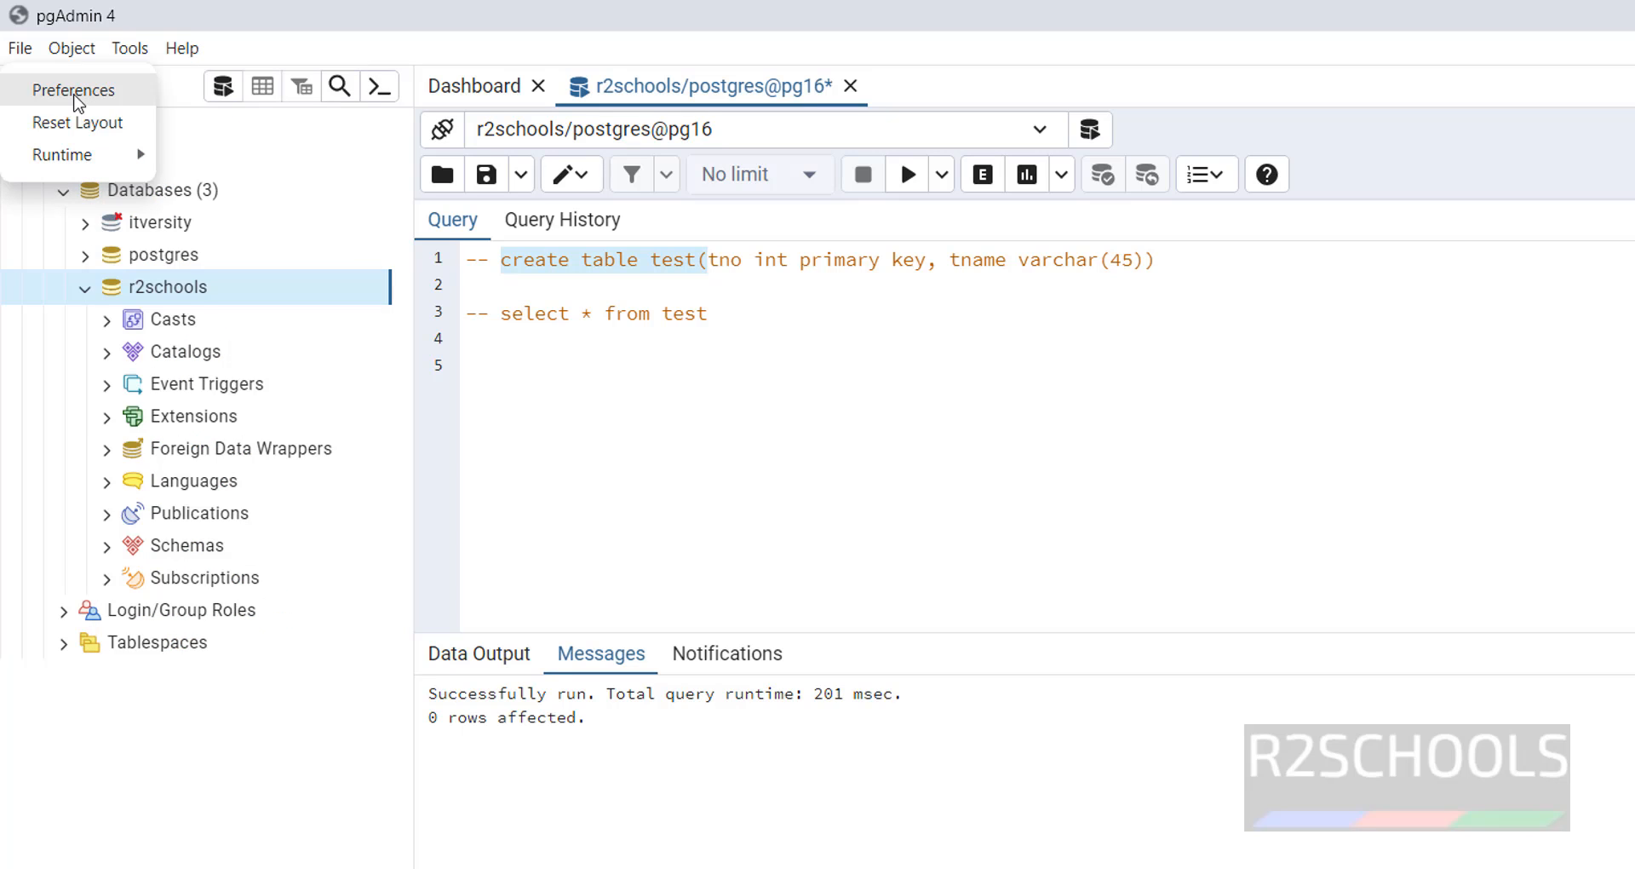
left_click(75, 90)
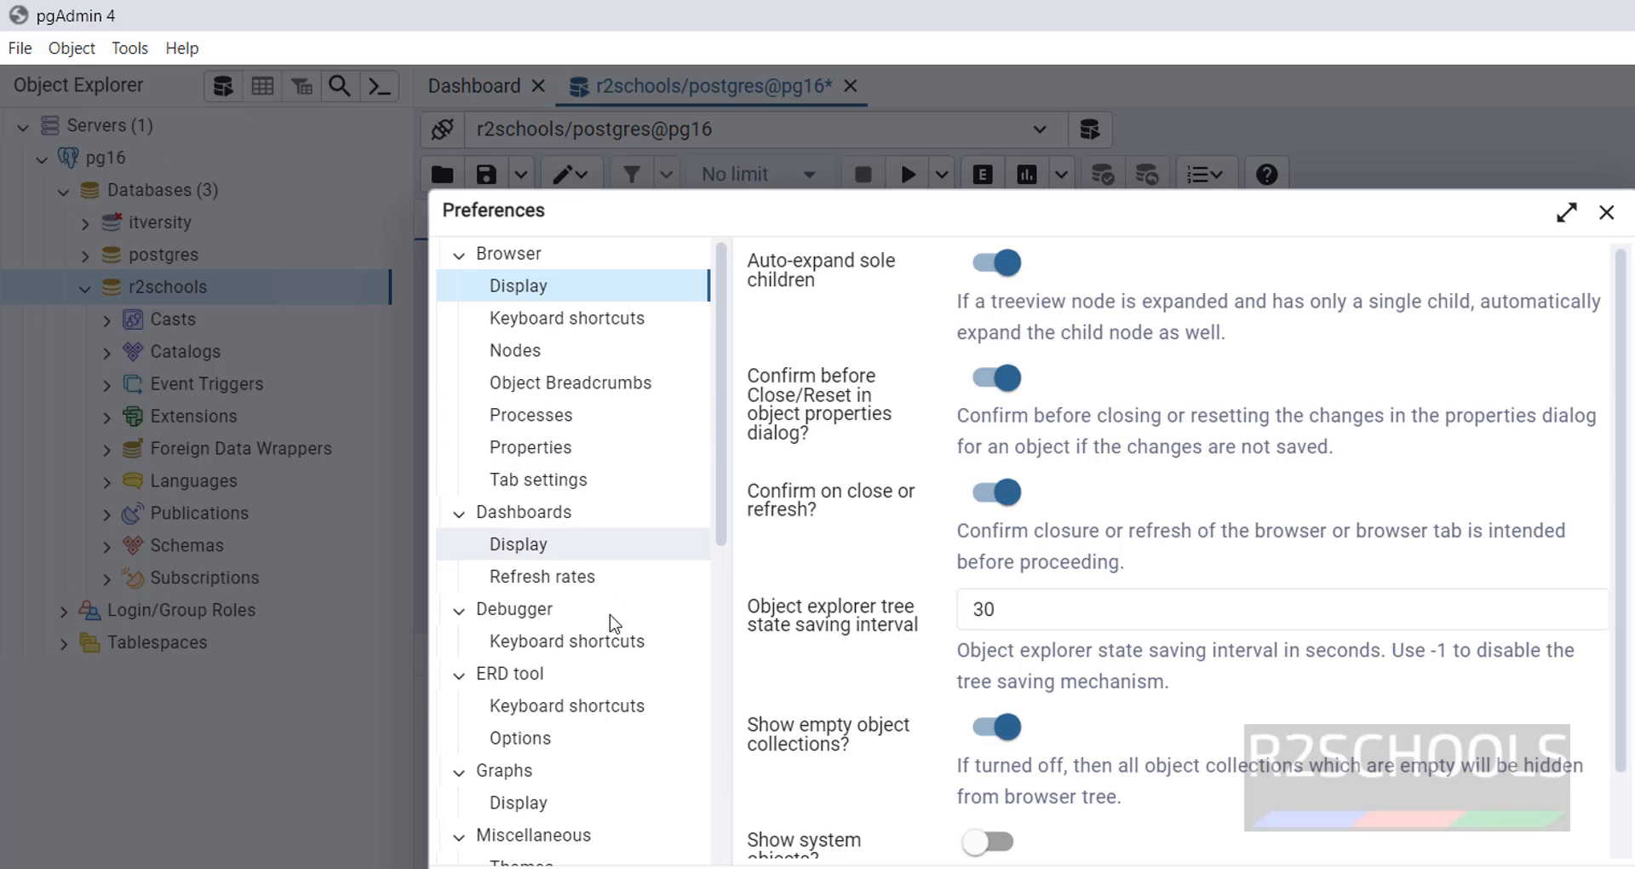
scroll(611, 624, "down", 5)
left_click(562, 523)
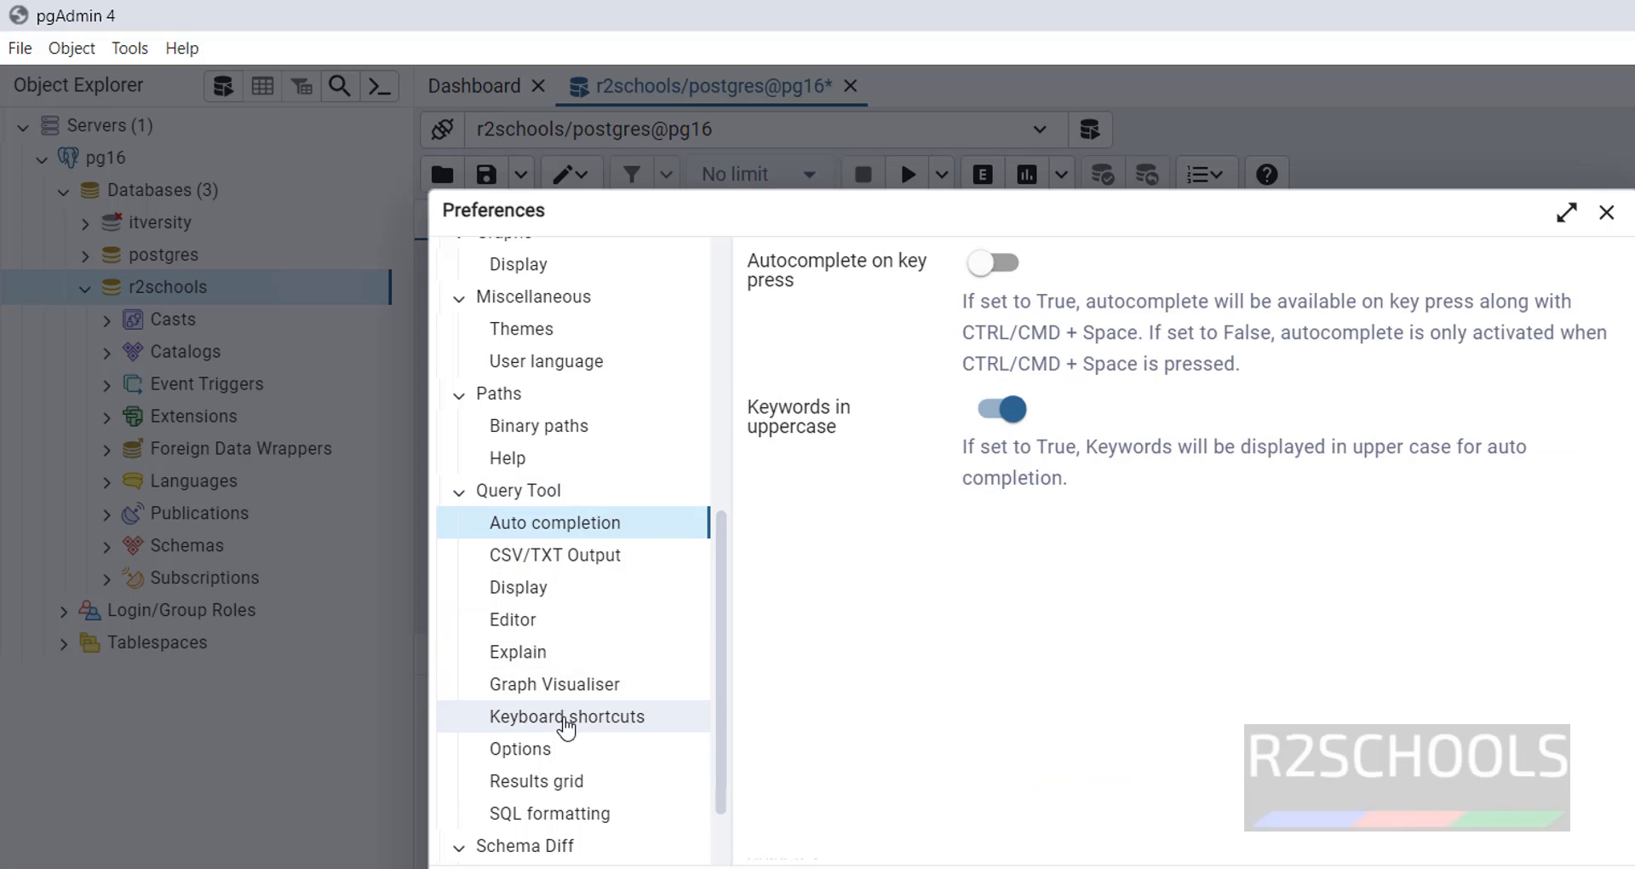
left_click(577, 819)
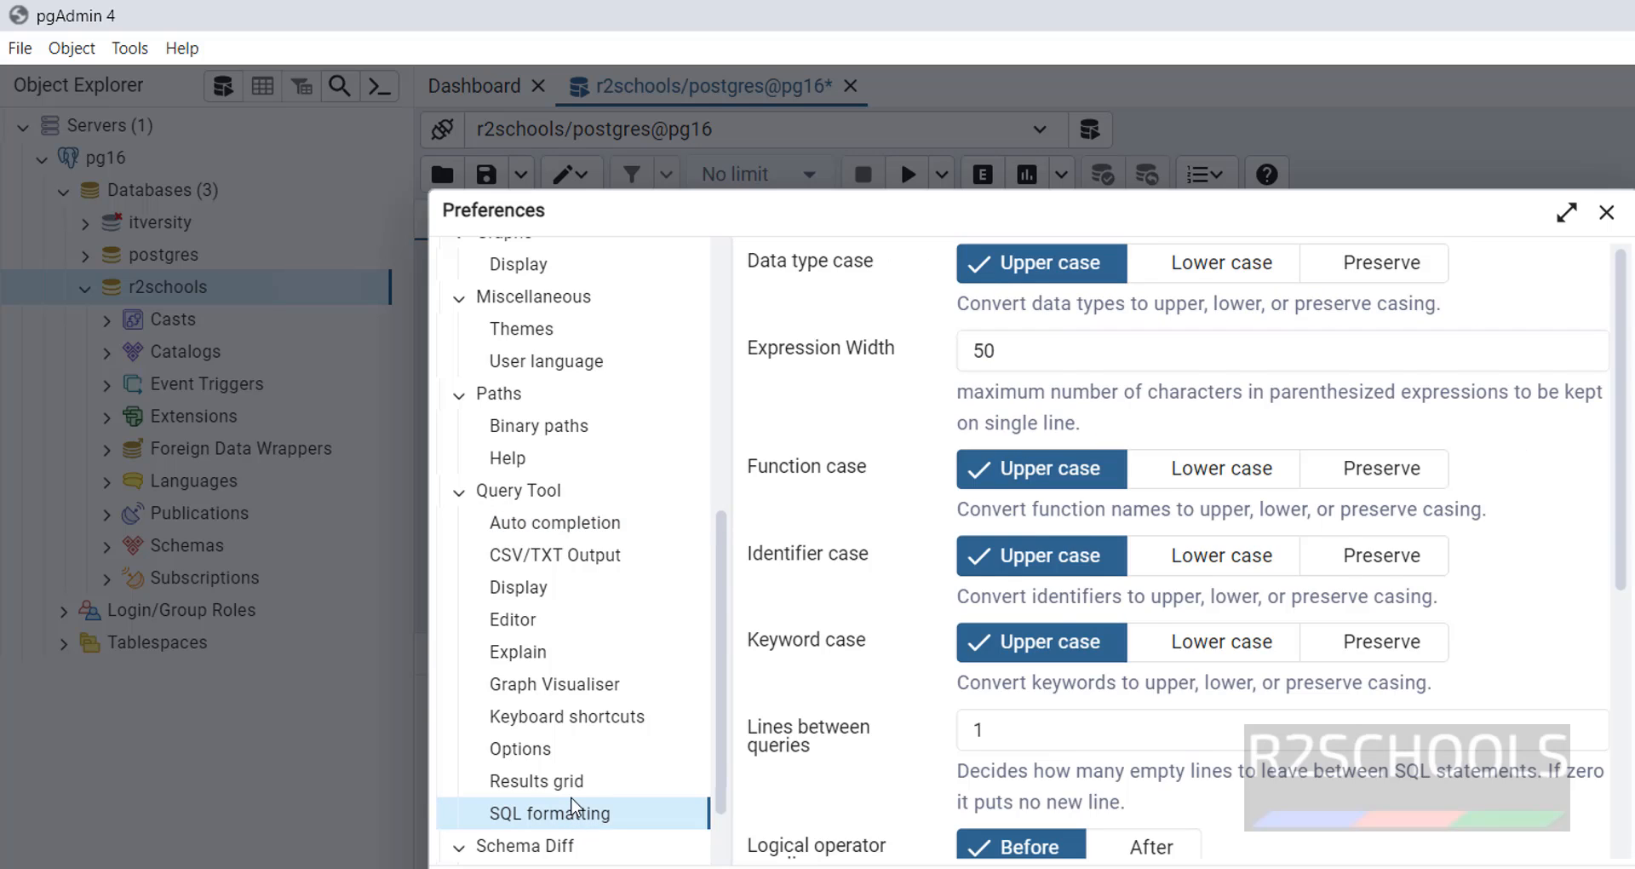
left_click(572, 782)
scroll(596, 758, "down", 1)
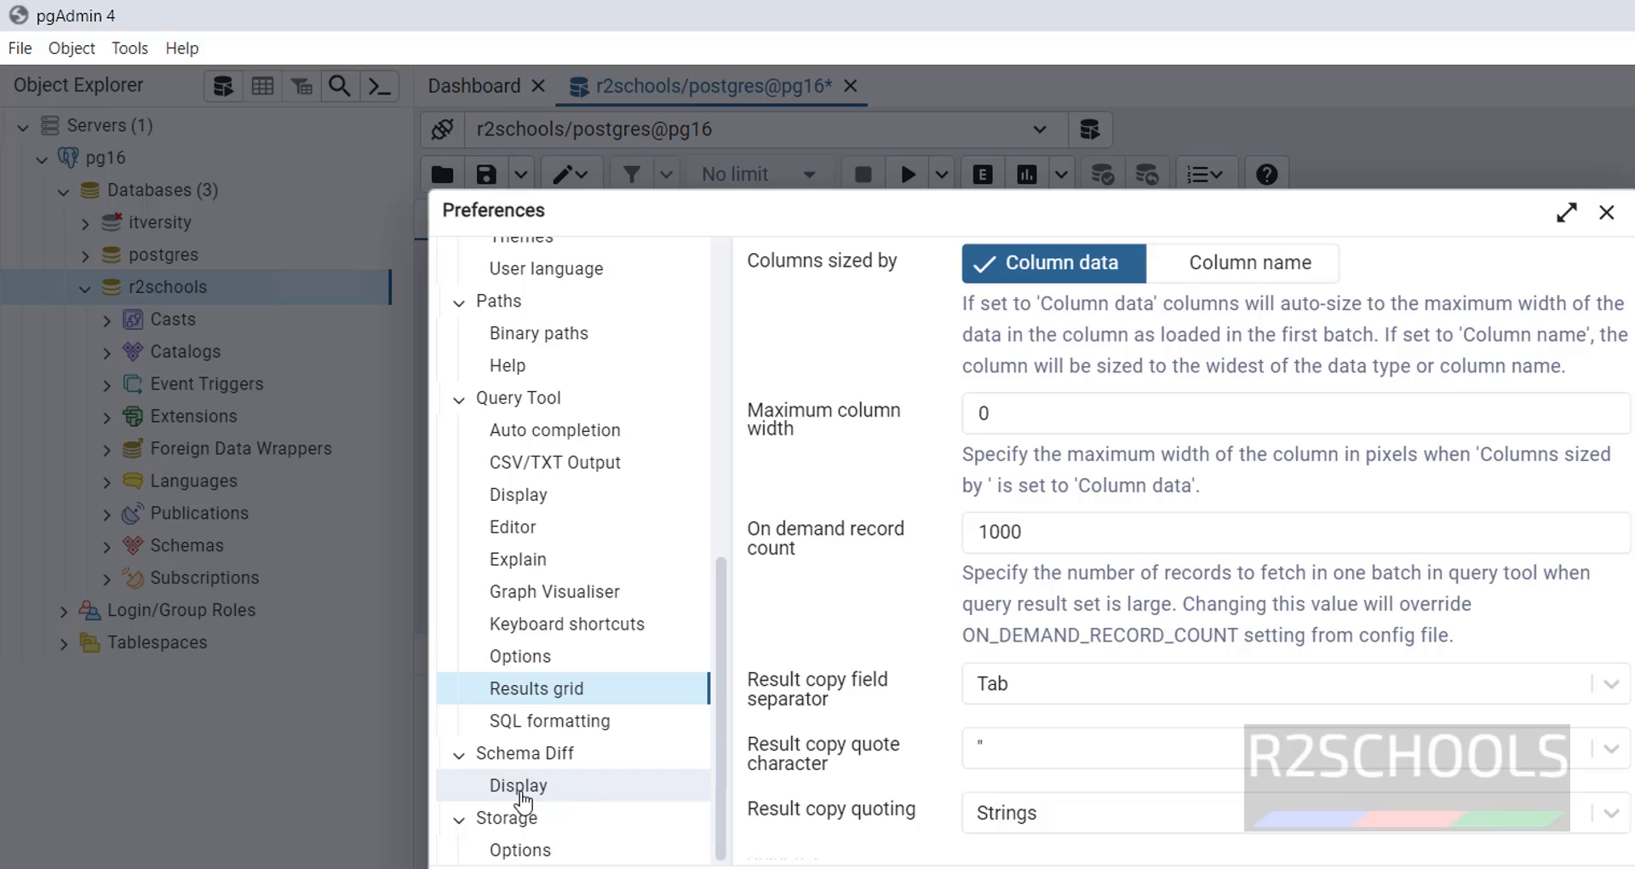
left_click(572, 789)
scroll(575, 720, "up", 3)
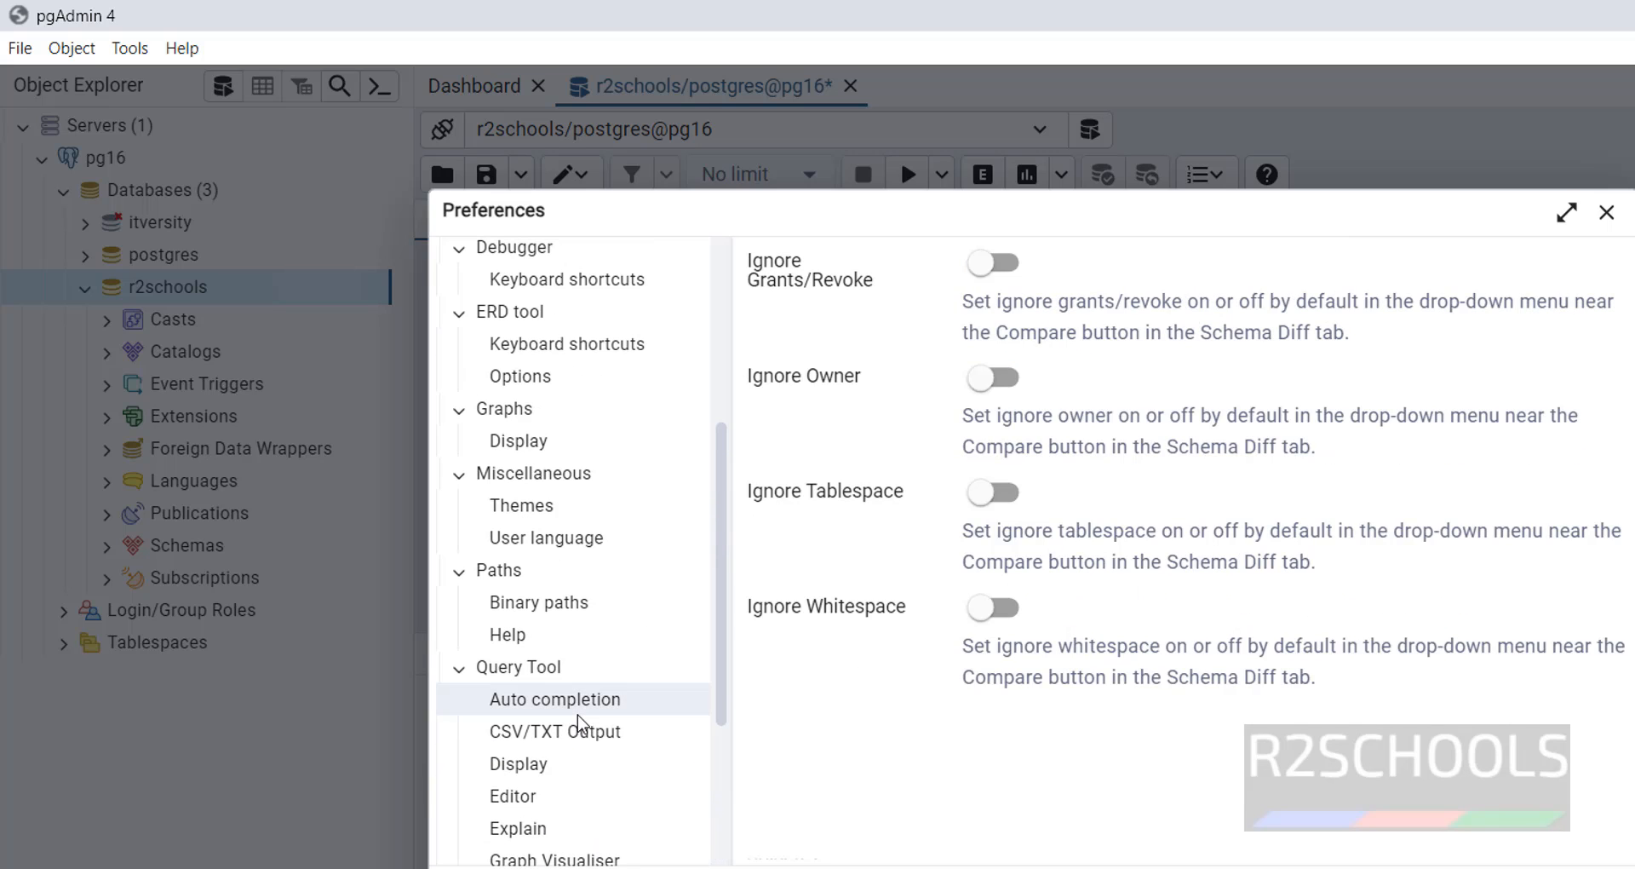
left_click(550, 446)
scroll(599, 707, "down", 3)
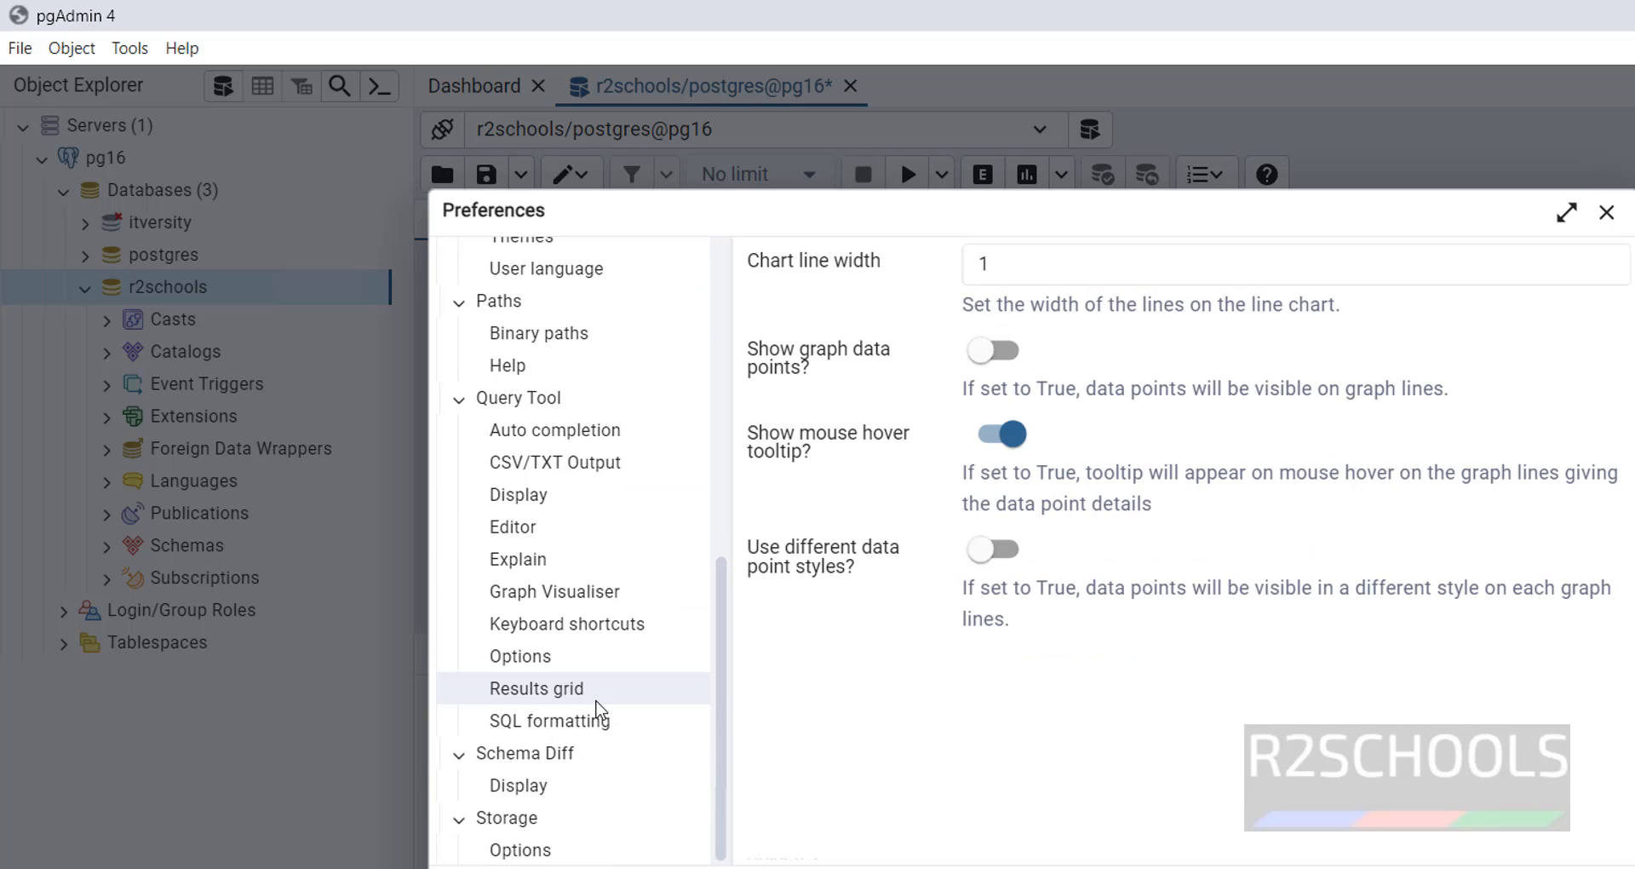
- Examine the Query Tool's display, results grid and SQL formatting preferences, and close the preferences without changes
left_click(550, 495)
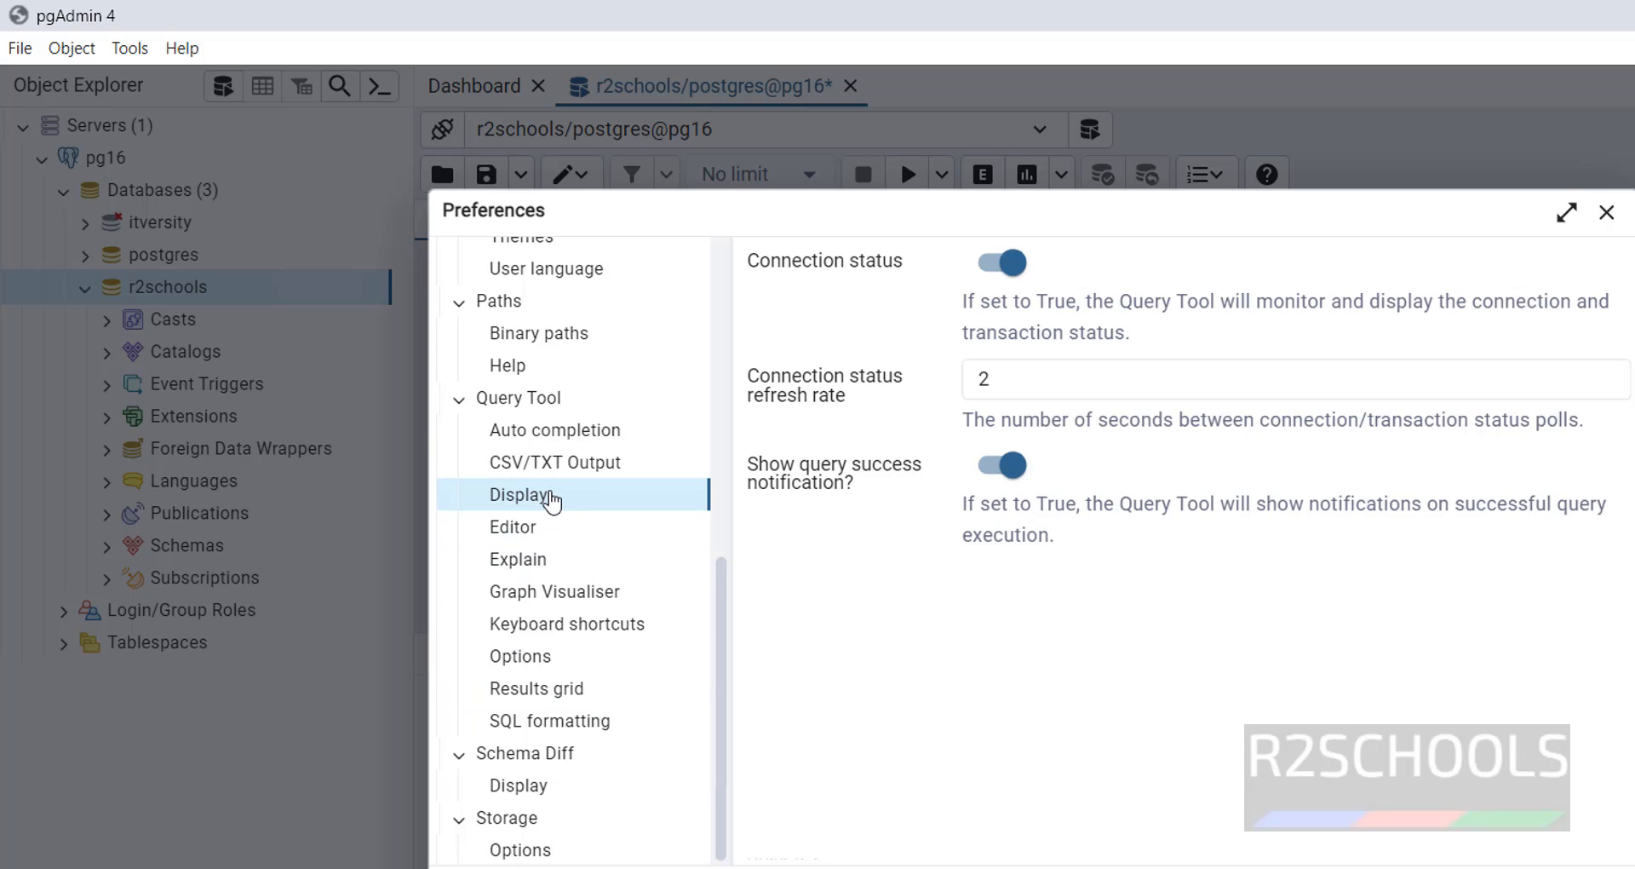
left_click(569, 689)
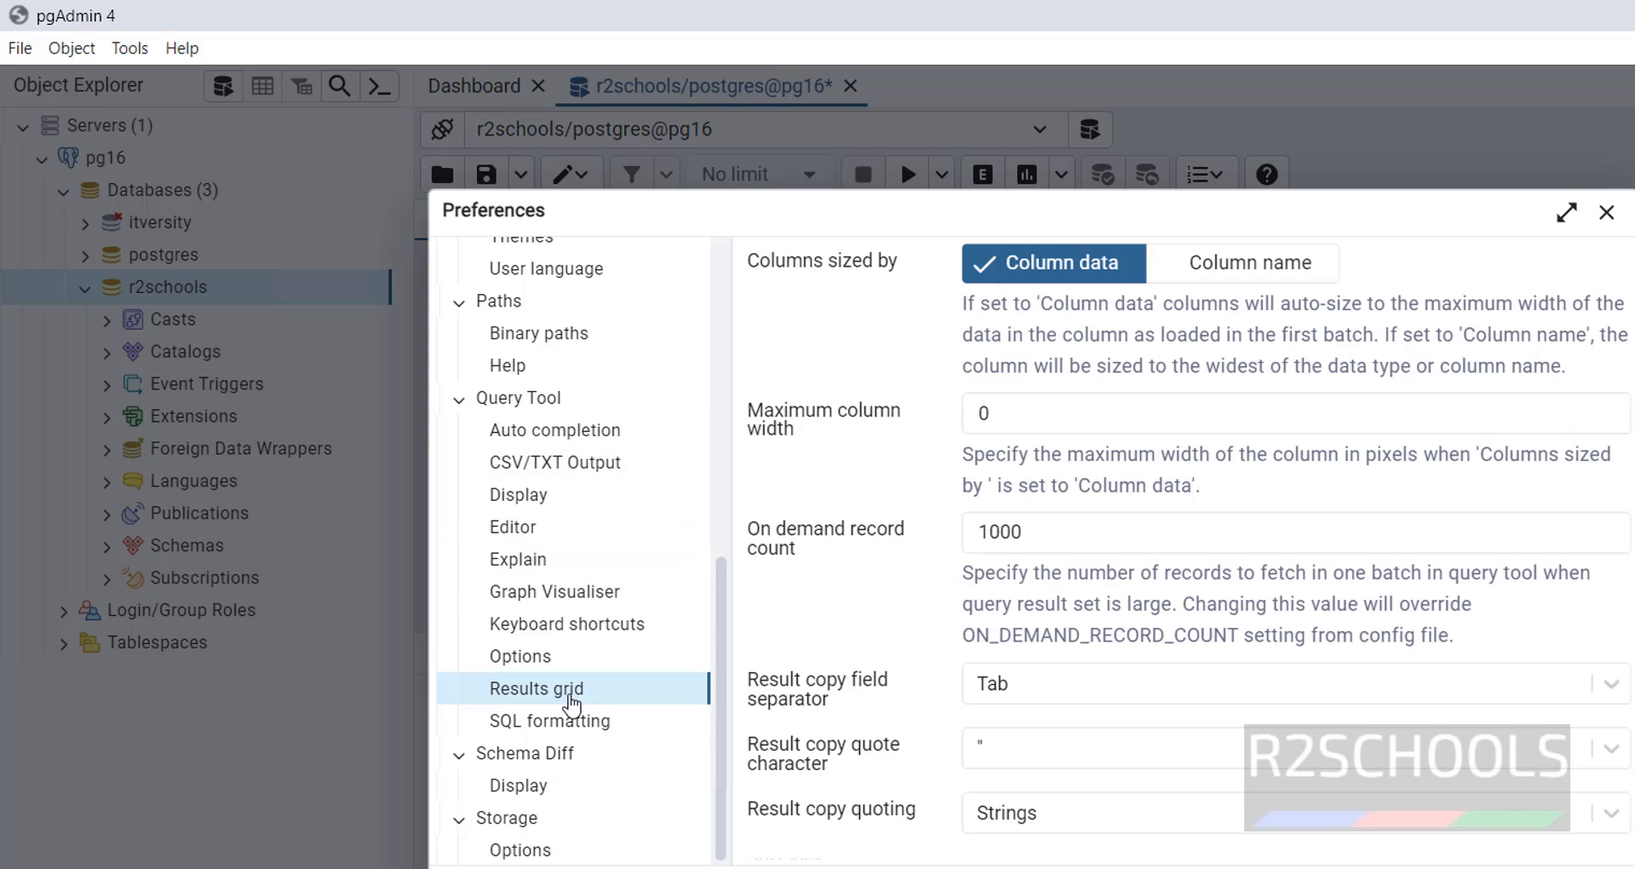
left_click(569, 724)
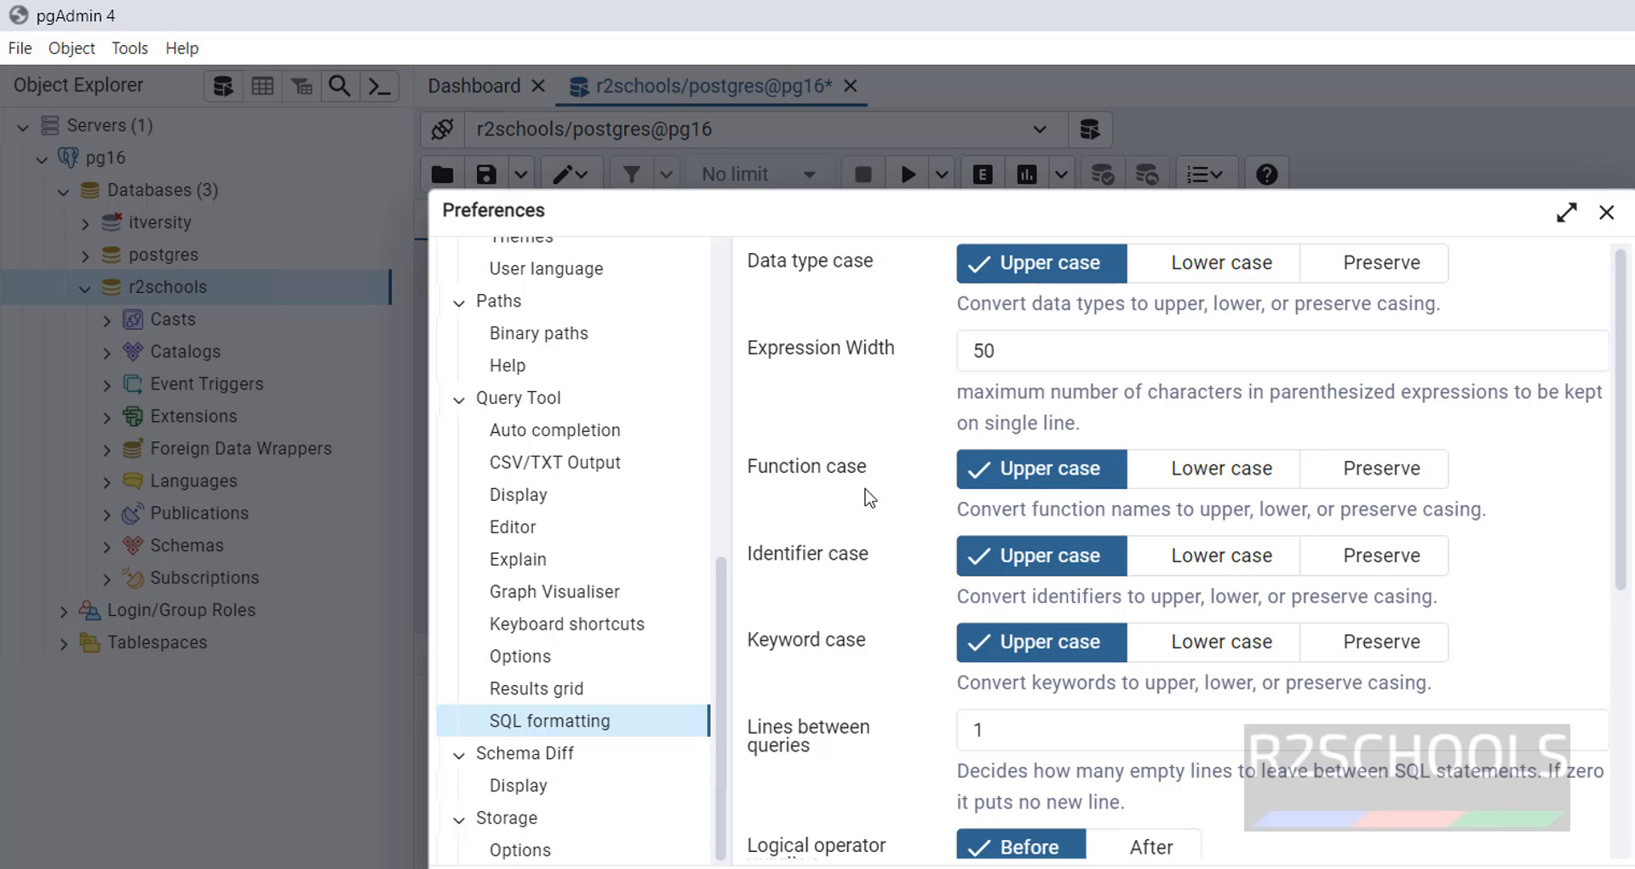
scroll(919, 669, "down", 5)
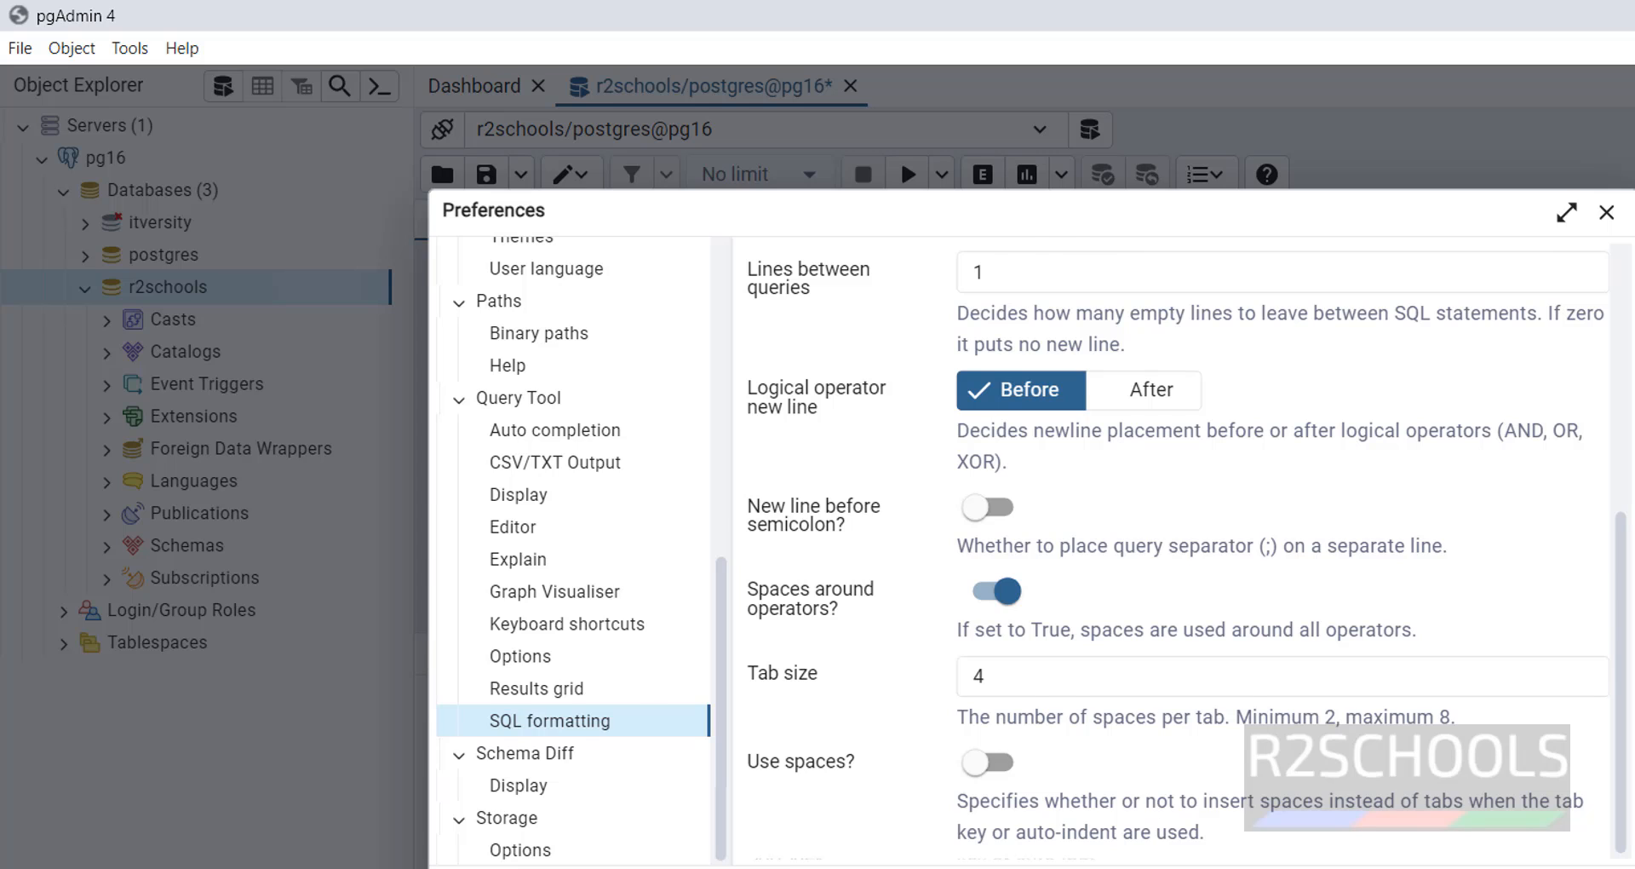
key("Escape")
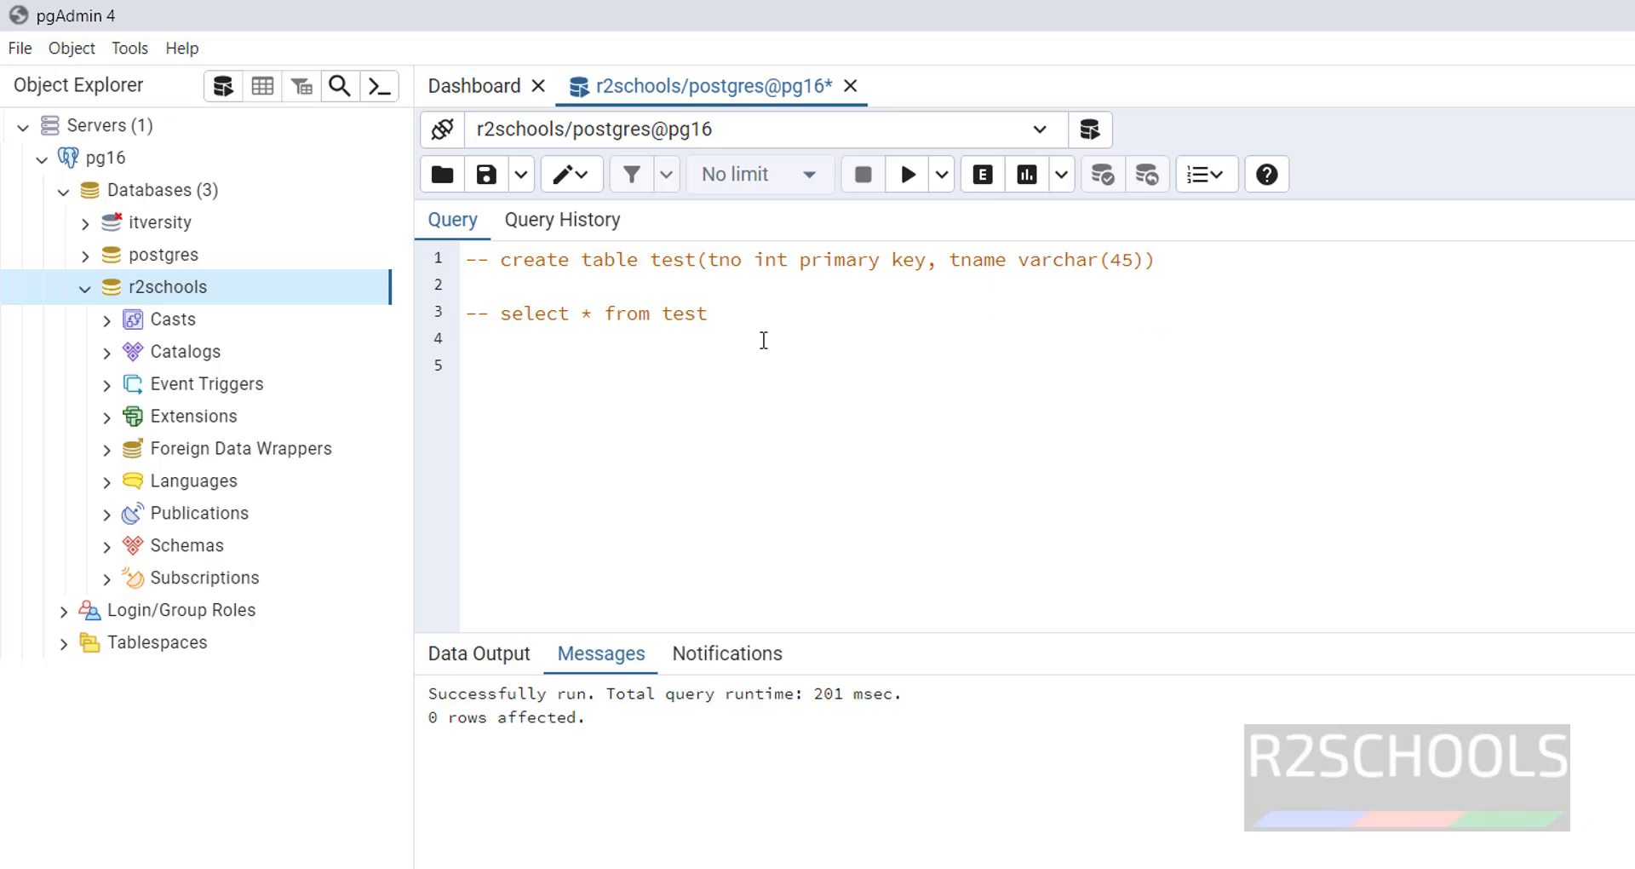
right_click(202, 201)
mouse_move(249, 223)
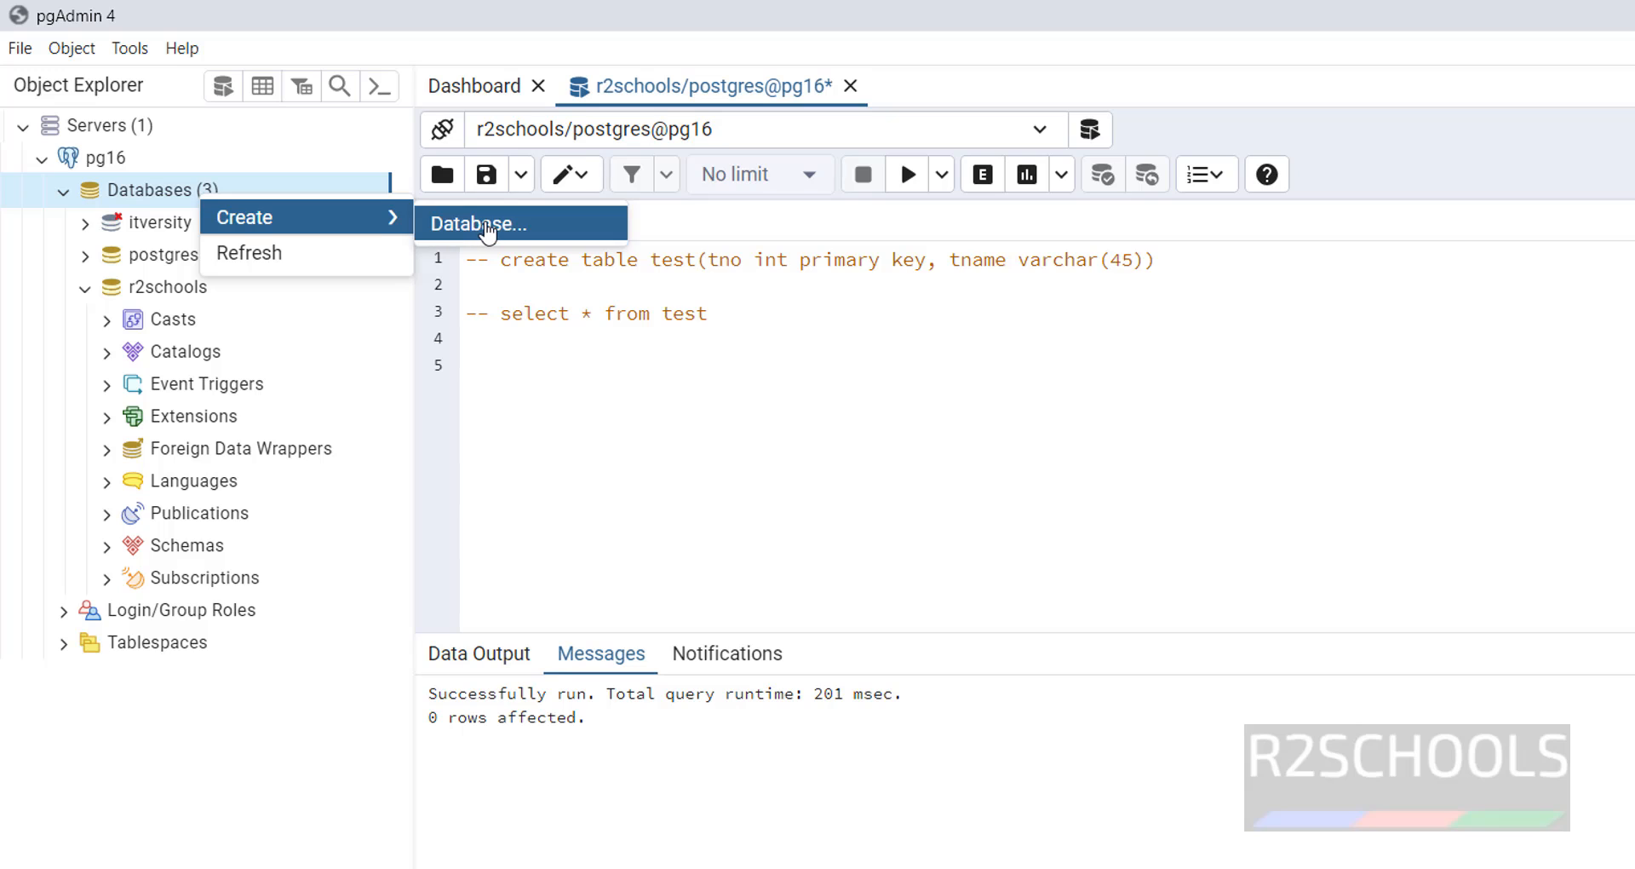
left_click(655, 367)
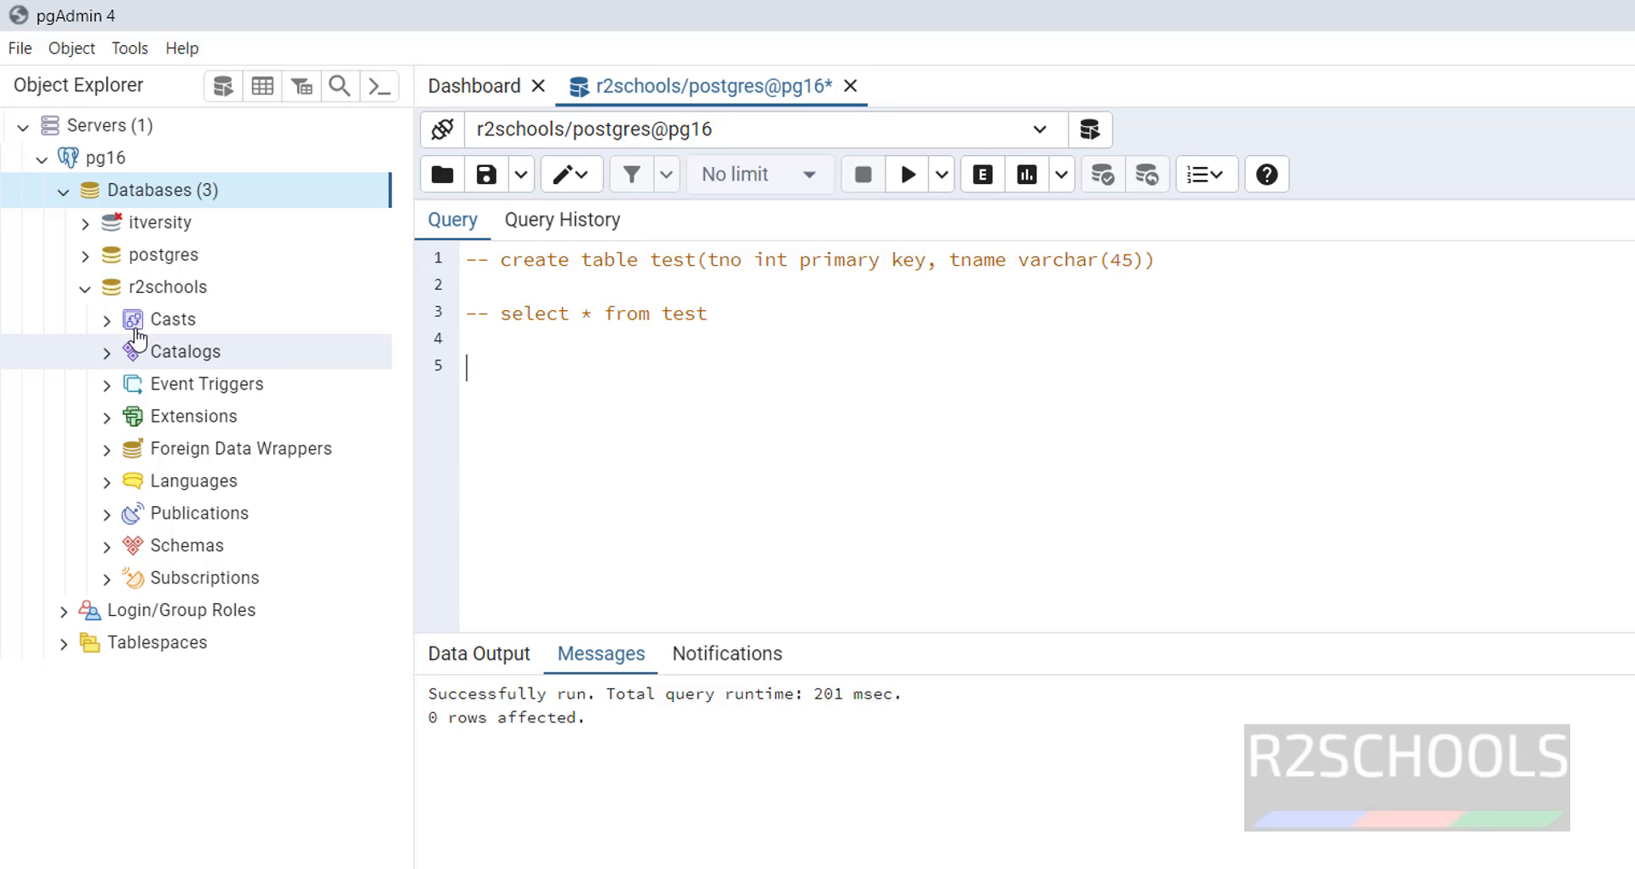
- Expand the public schema of the r2schools database in the object tree and list its tables
left_click(107, 545)
left_click(127, 578)
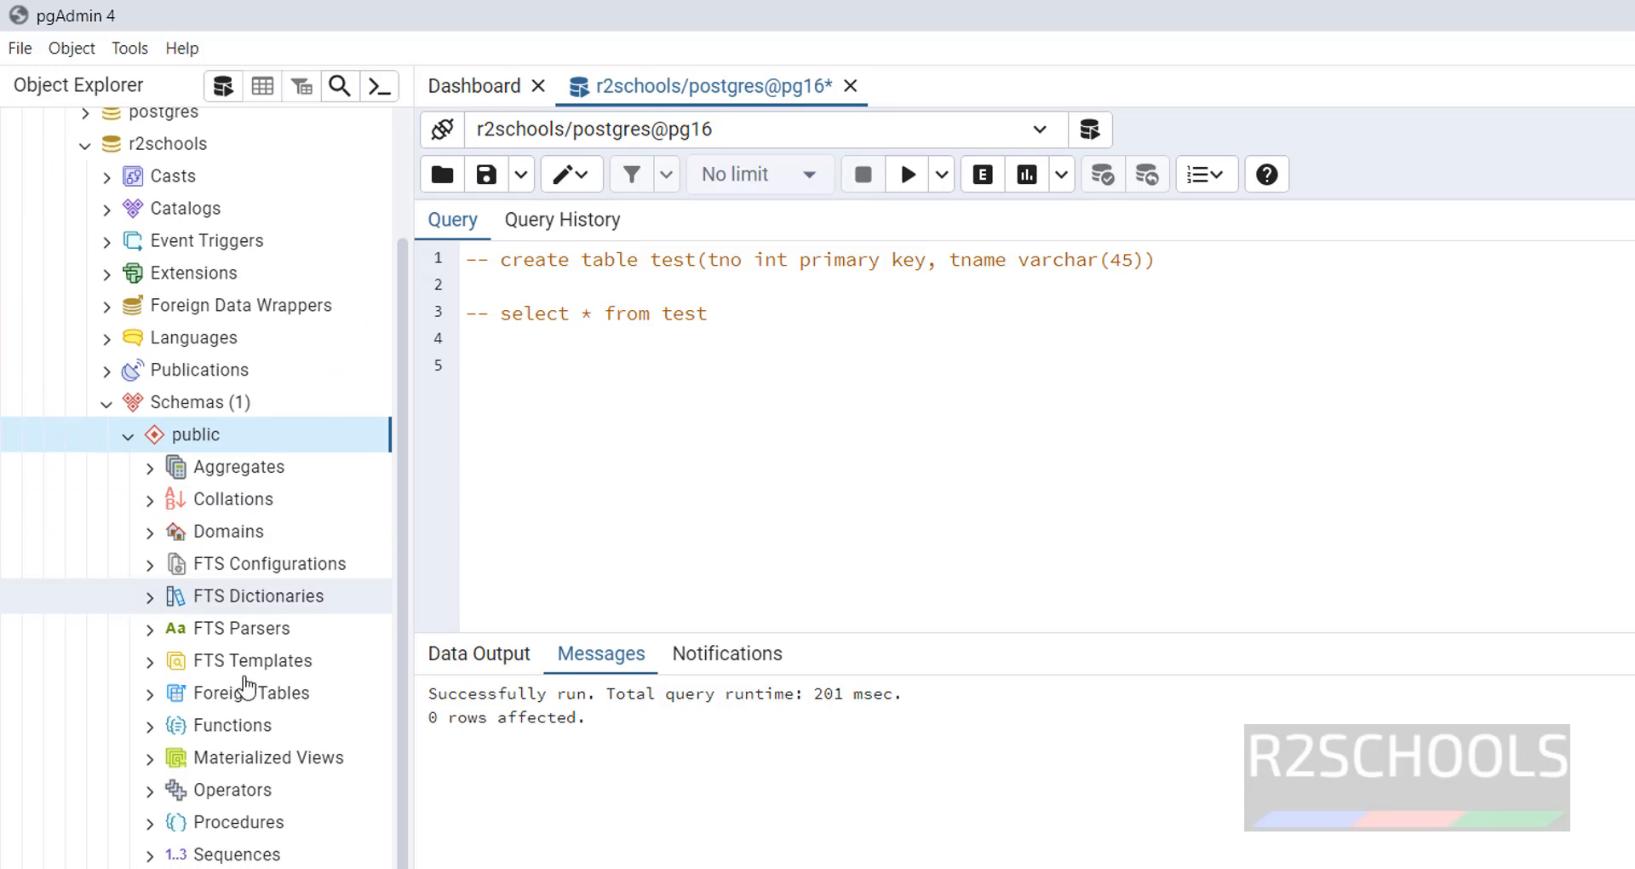
scroll(219, 596, "down", 1)
left_click(218, 816)
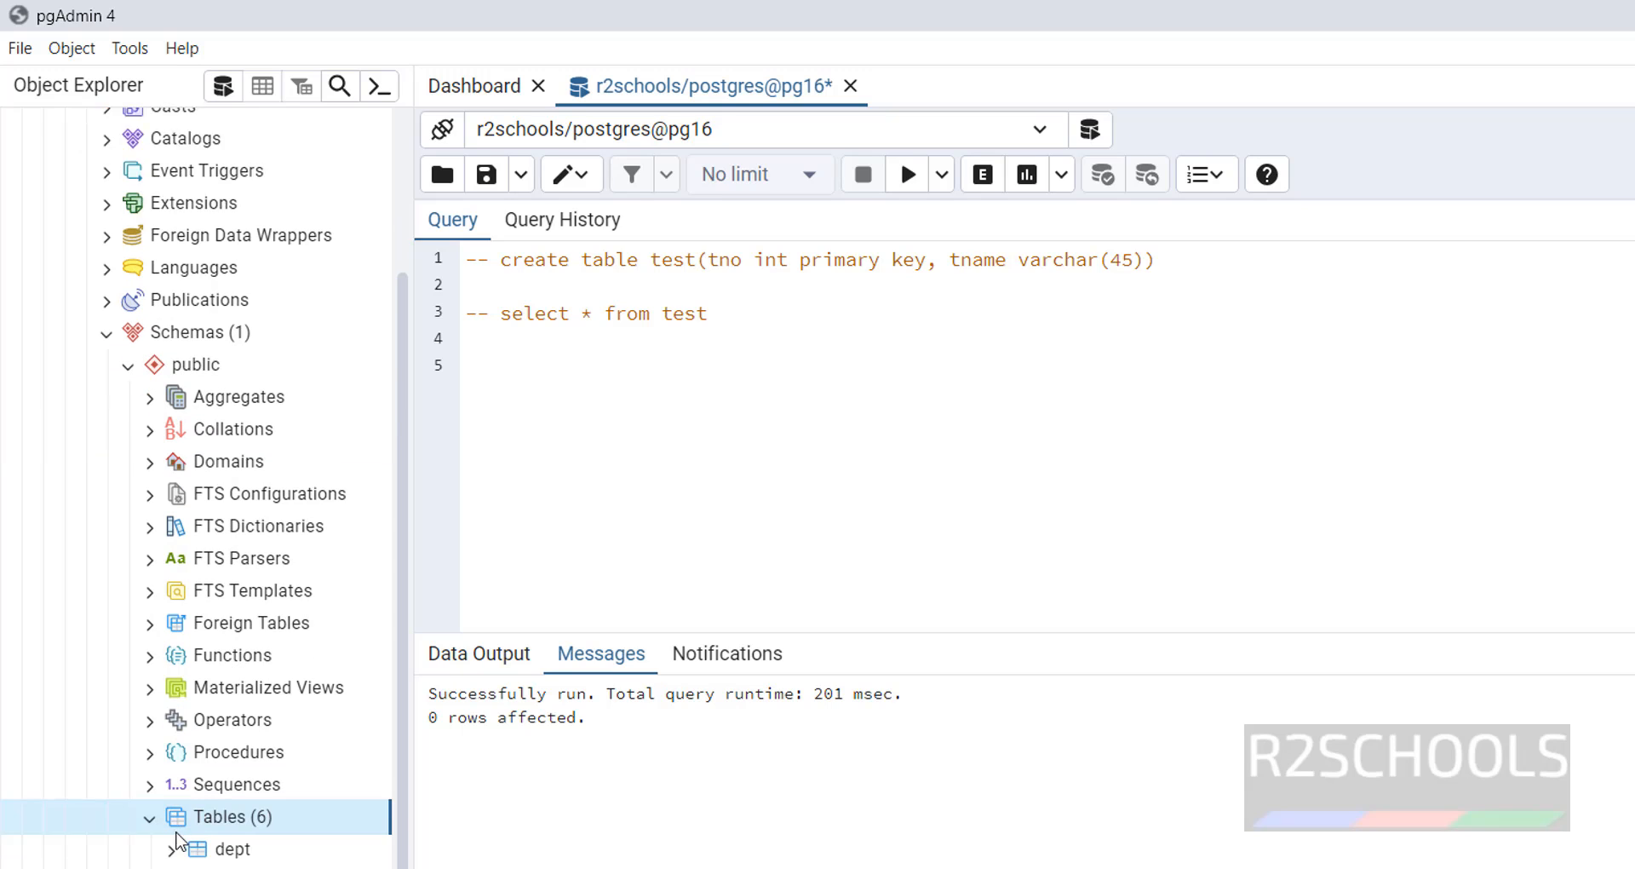
- Start creating a new table under the public schema's tables and name it t1
scroll(219, 816, "down", 2)
right_click(256, 695)
mouse_move(345, 712)
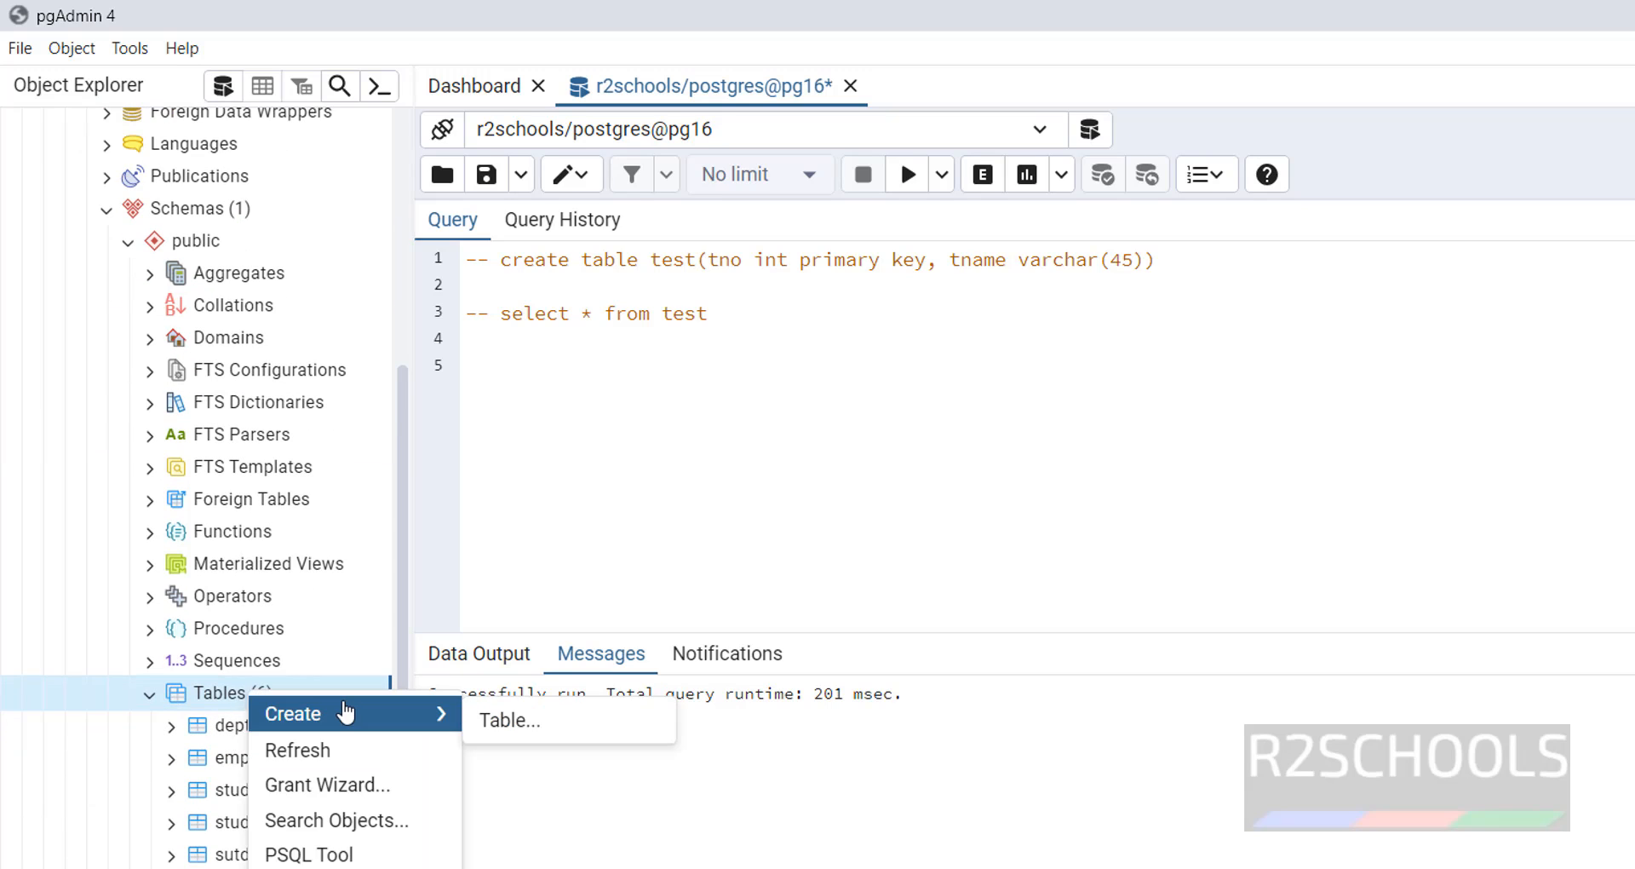
left_click(525, 725)
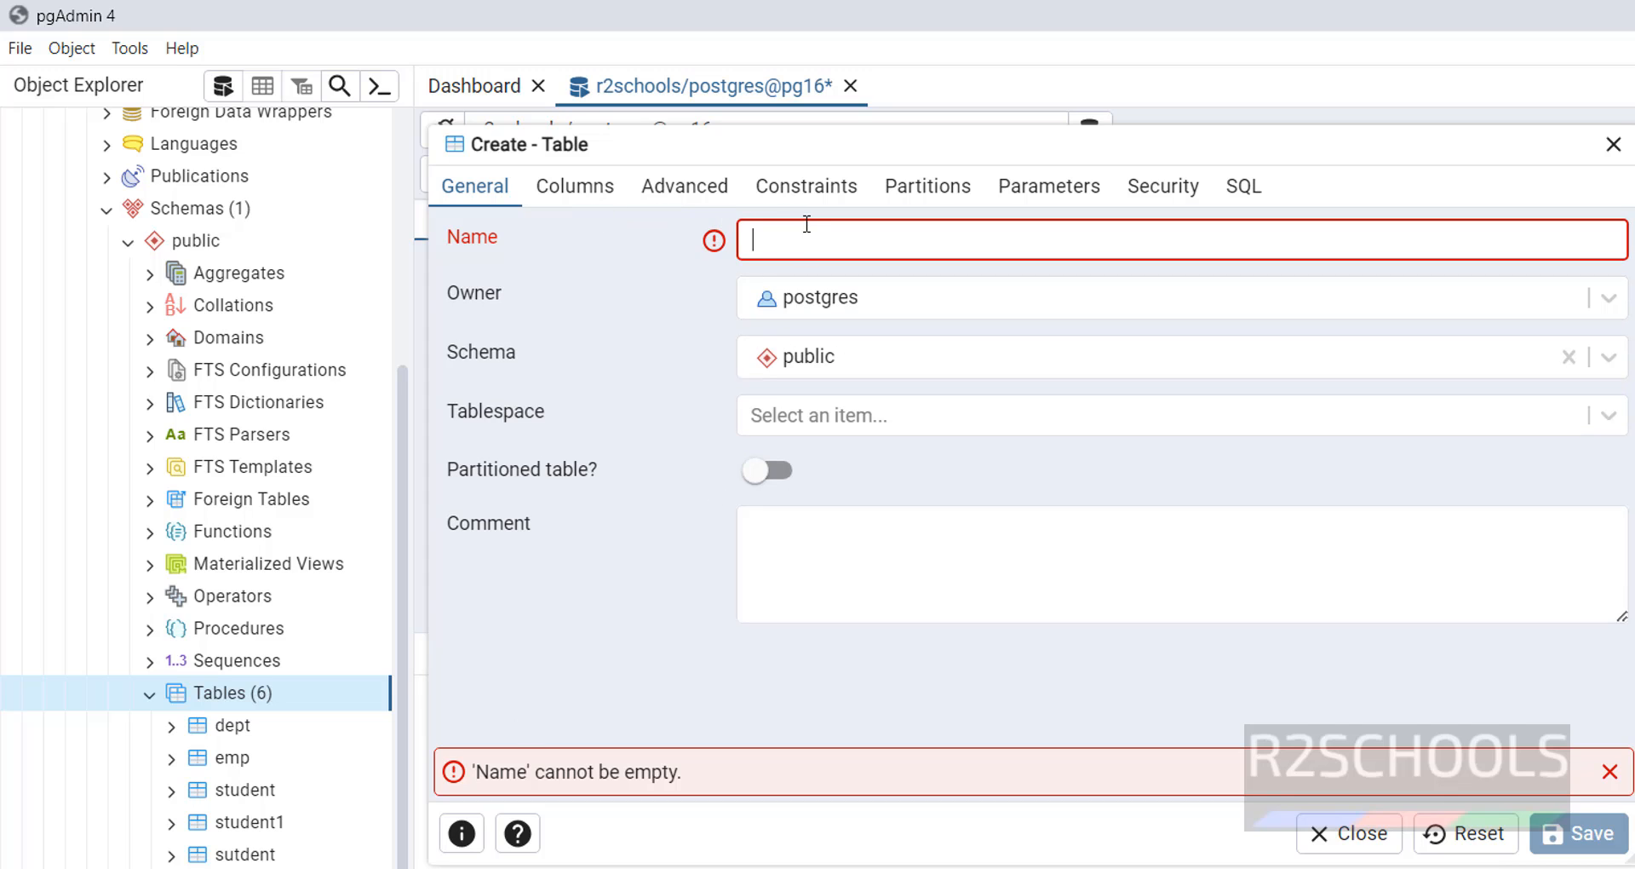
type("t1")
- Add a column named t1 with data type integer to the new table, set as Not NULL and primary key
left_click(575, 187)
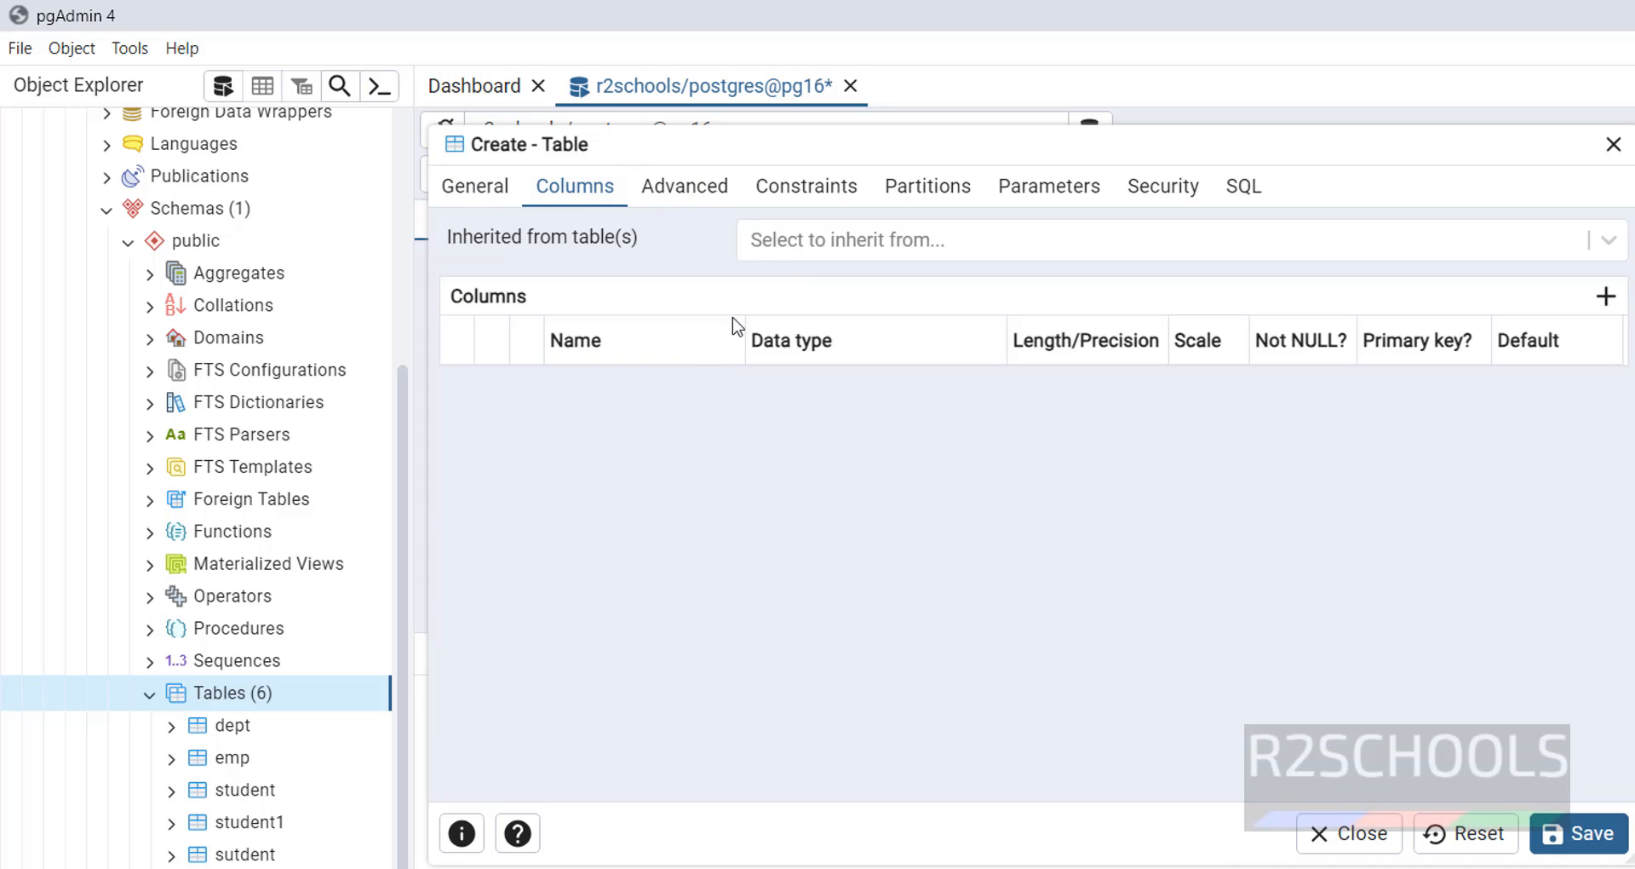
left_click(1605, 298)
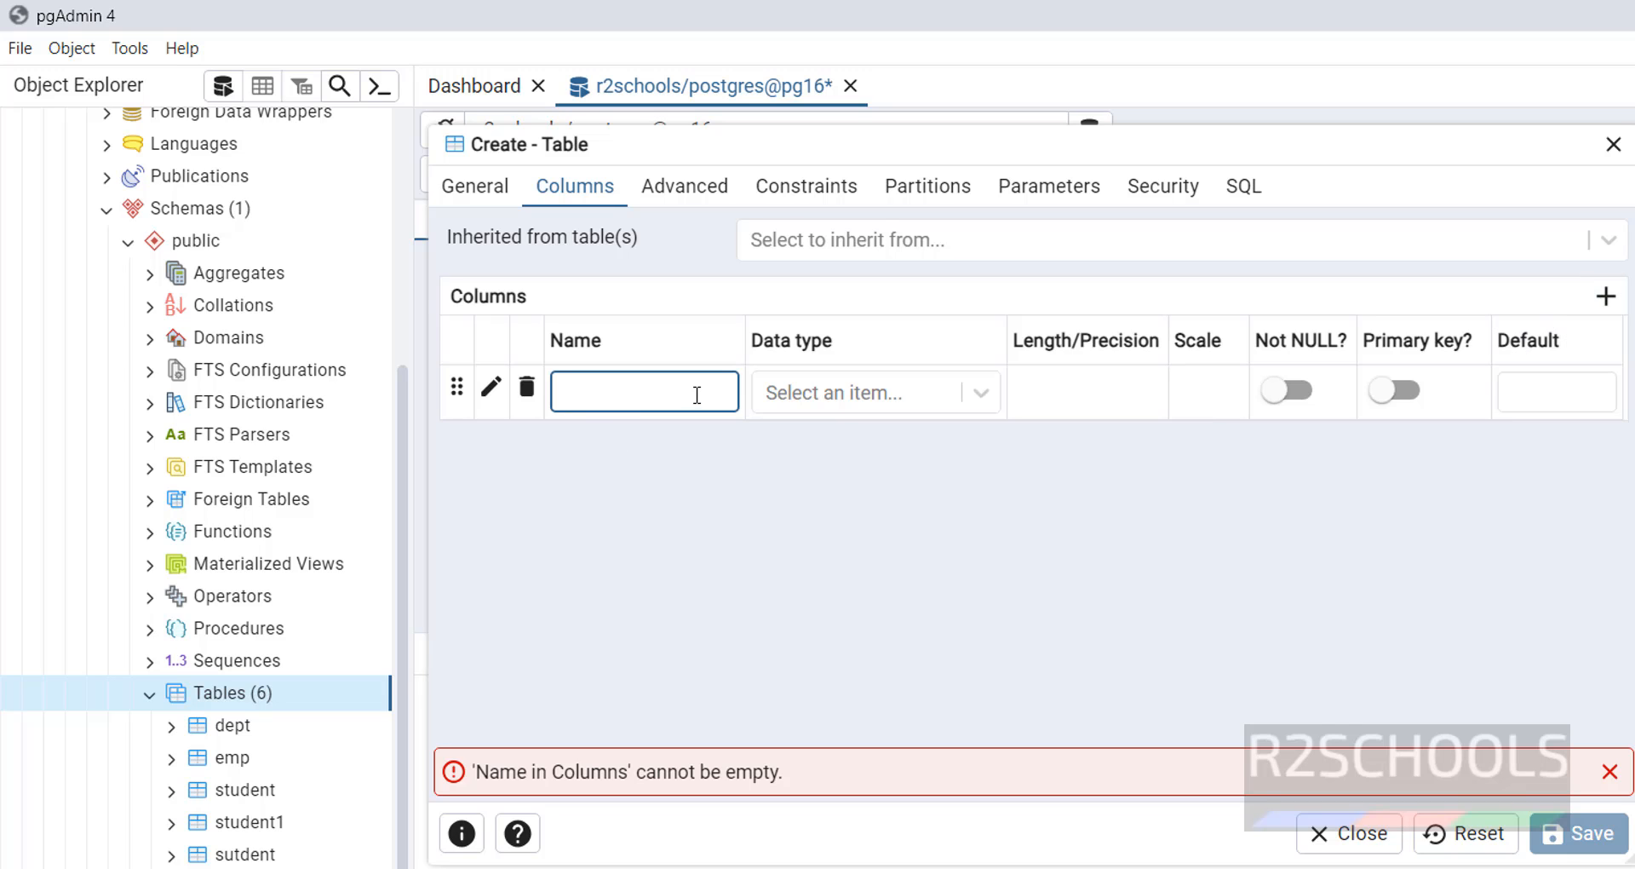
type("t1")
left_click(903, 390)
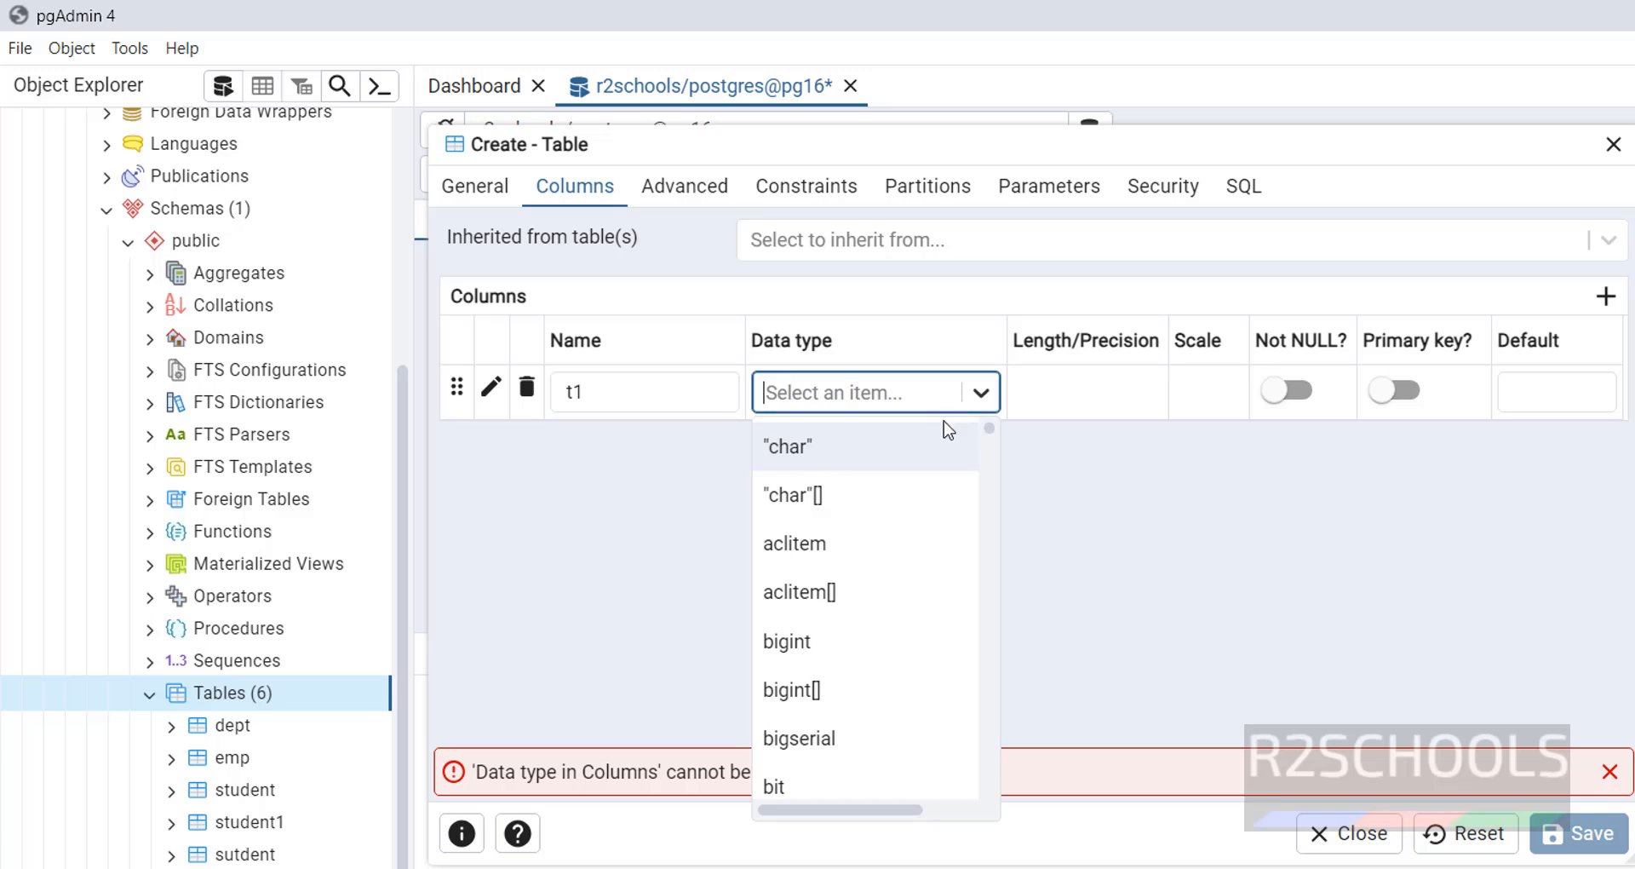
scroll(831, 638, "down", 15)
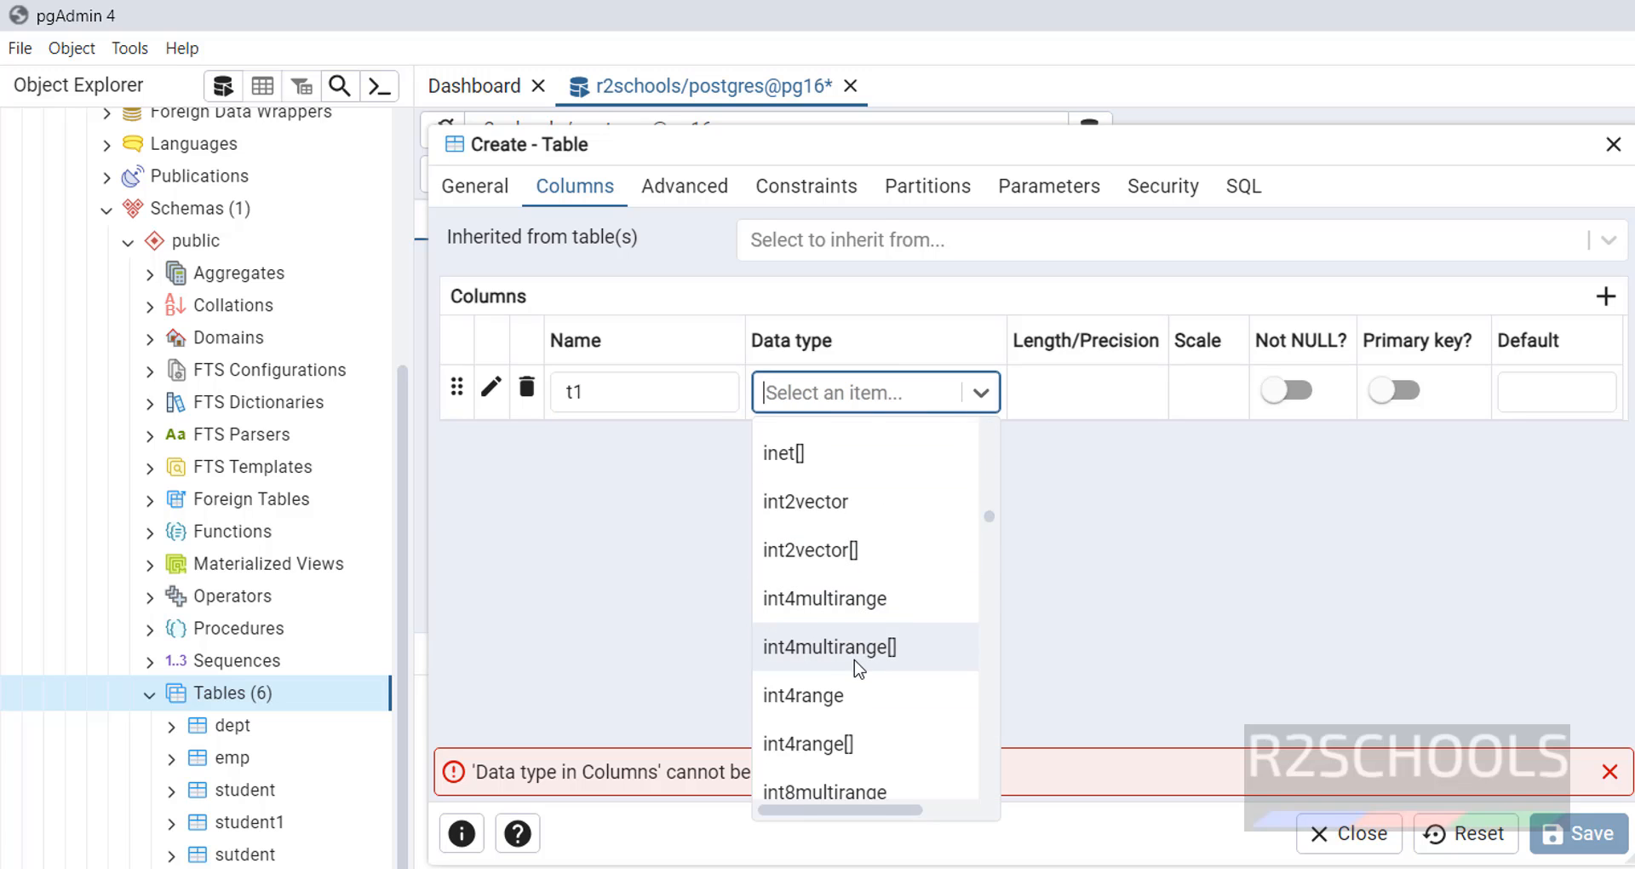
scroll(855, 659, "down", 5)
left_click(821, 587)
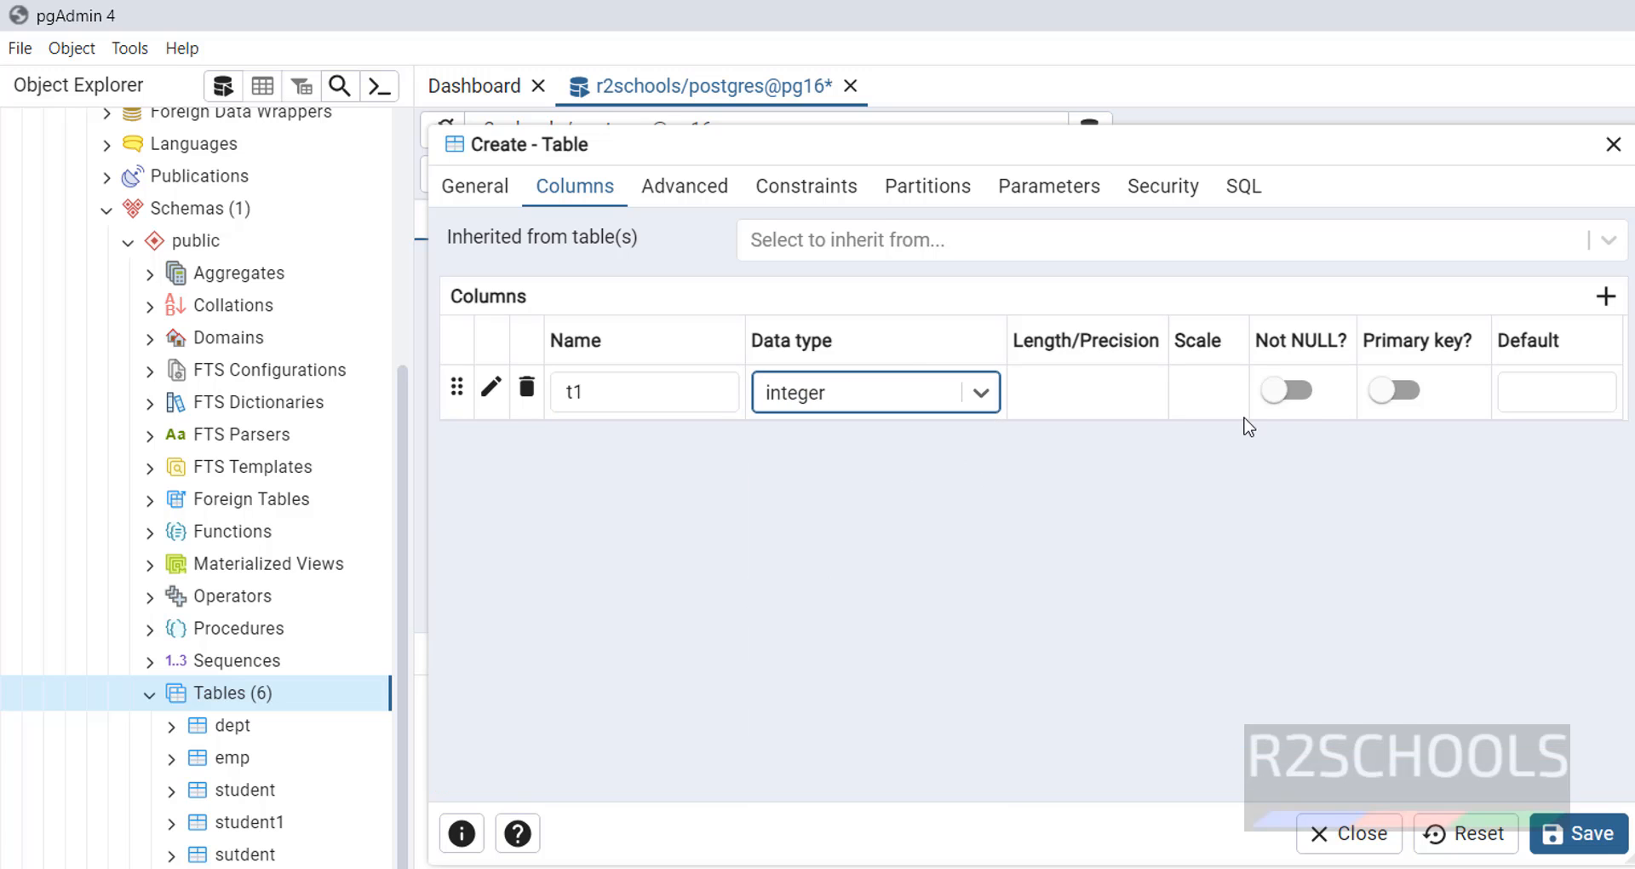
left_click(1280, 390)
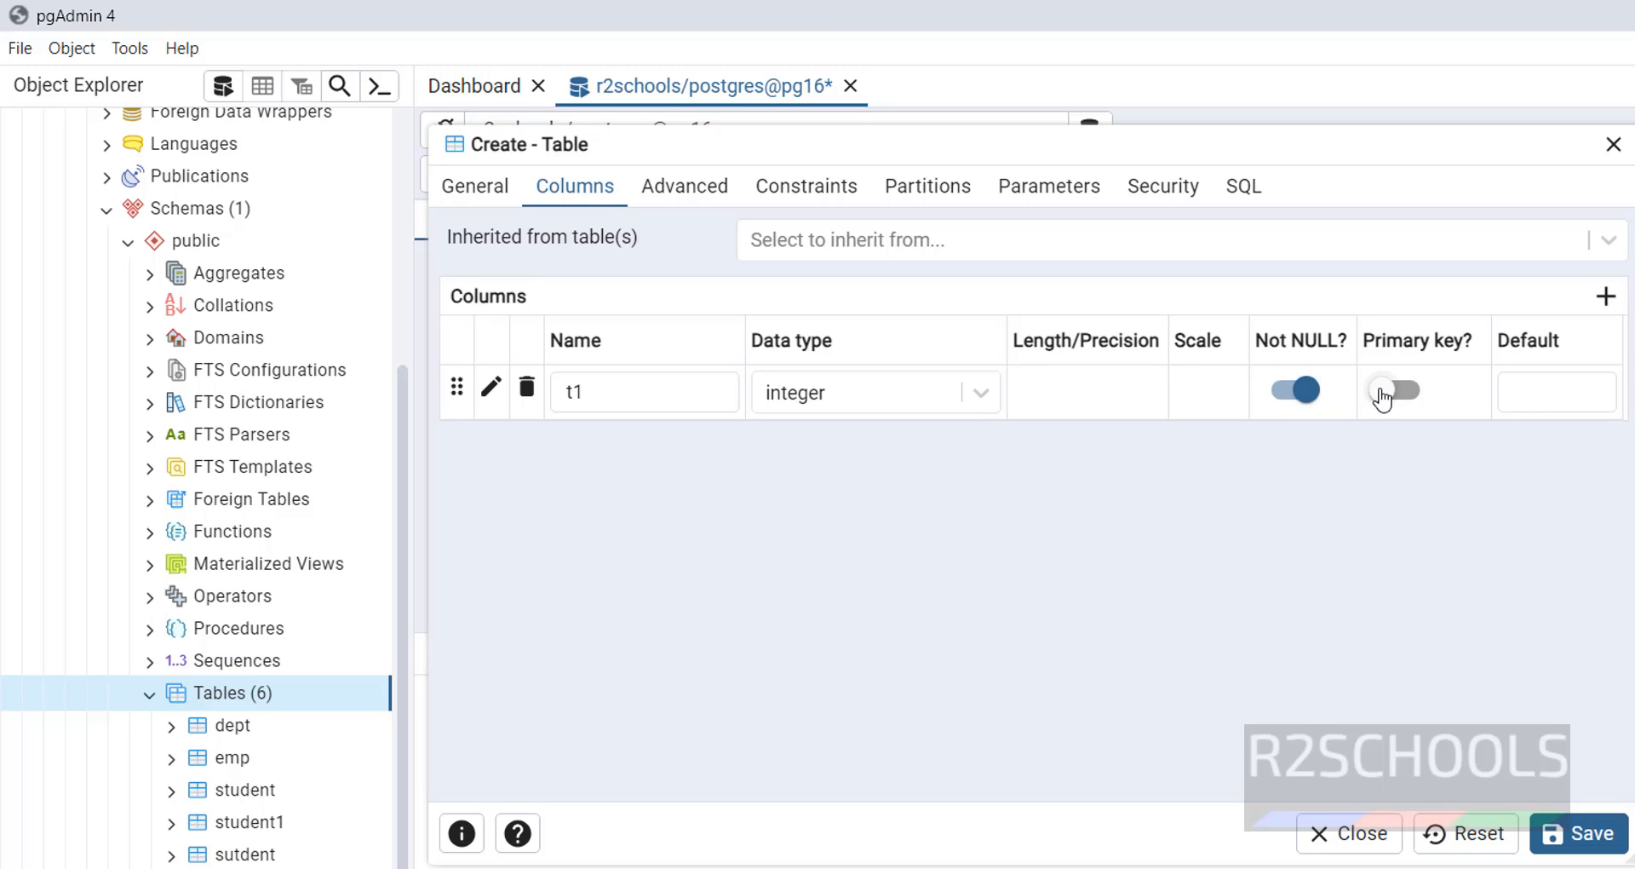
left_click(1381, 392)
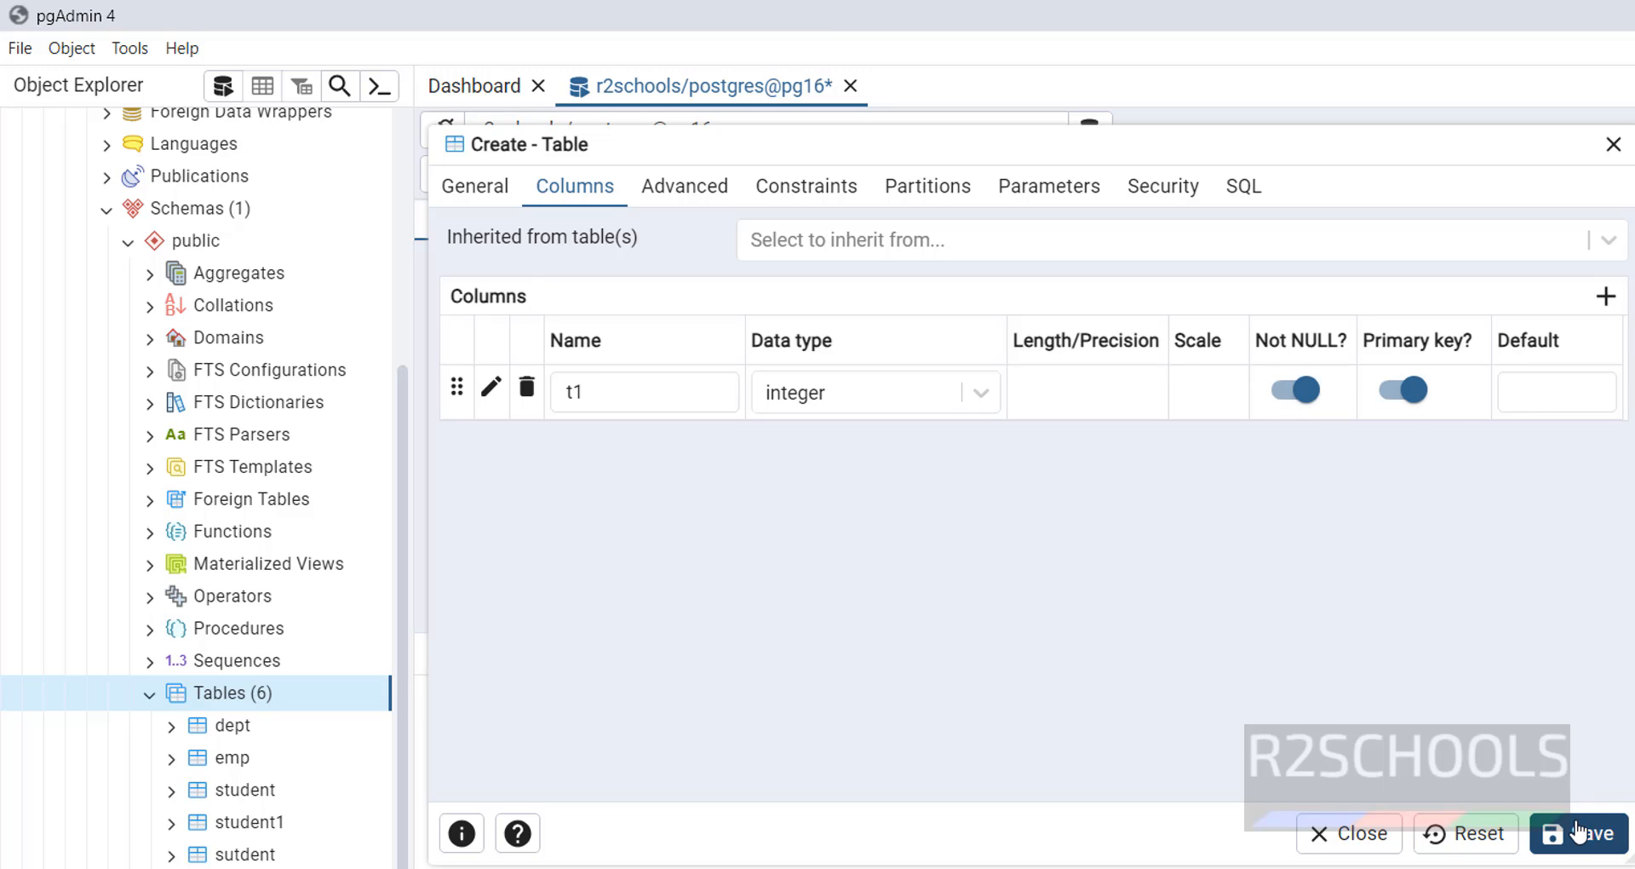
left_click(1544, 391)
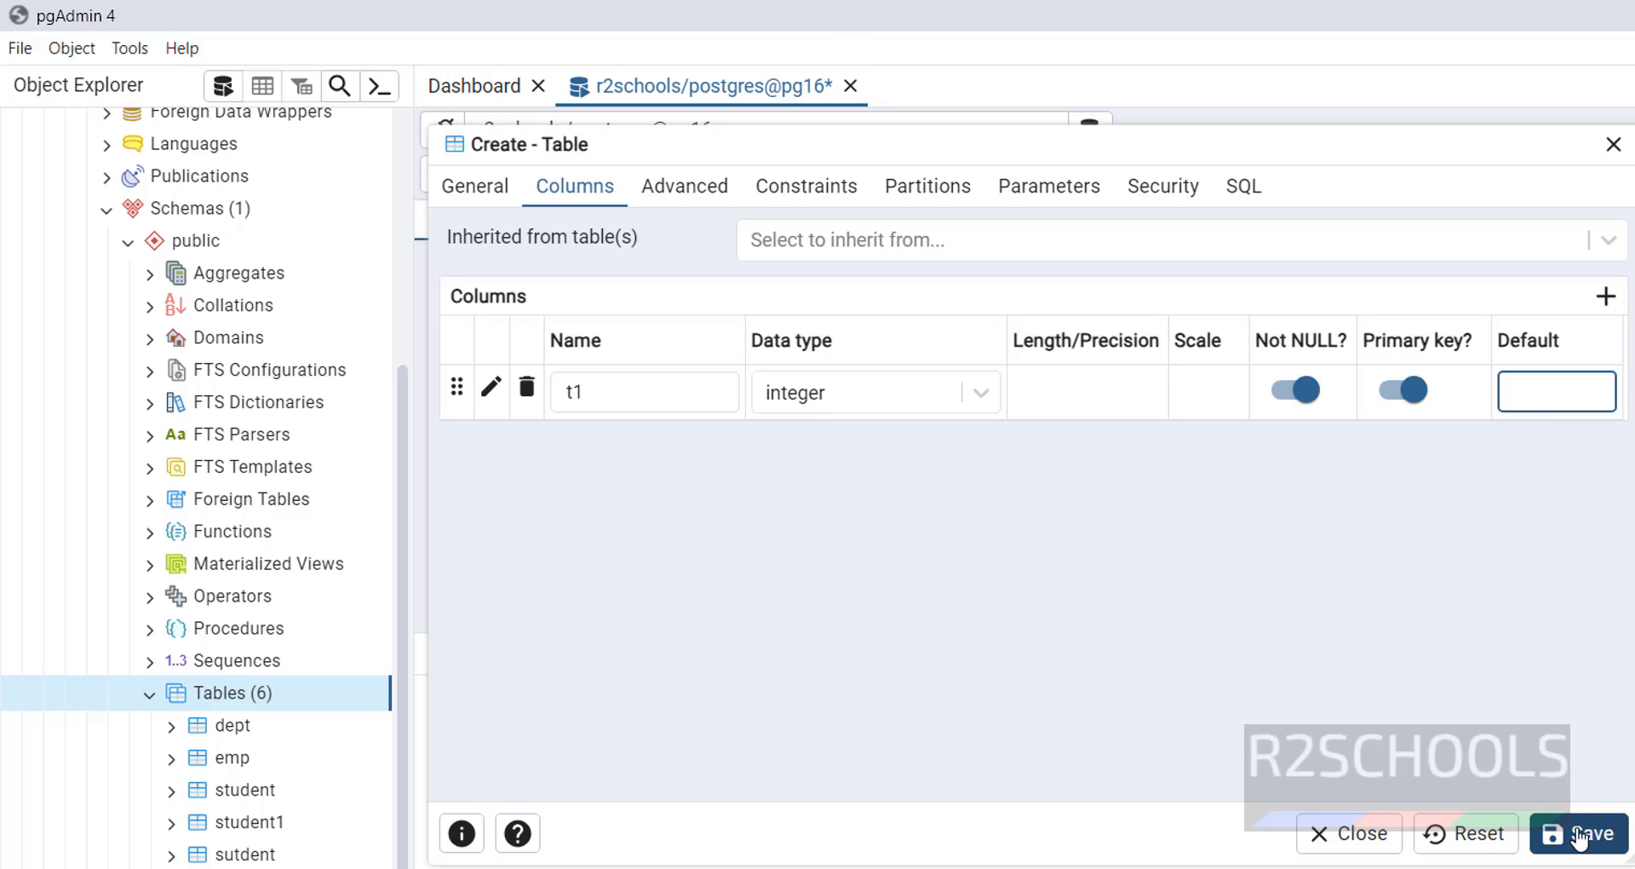
- Review the new table's primary key constraint, general settings, column definition and generated SQL
left_click(798, 189)
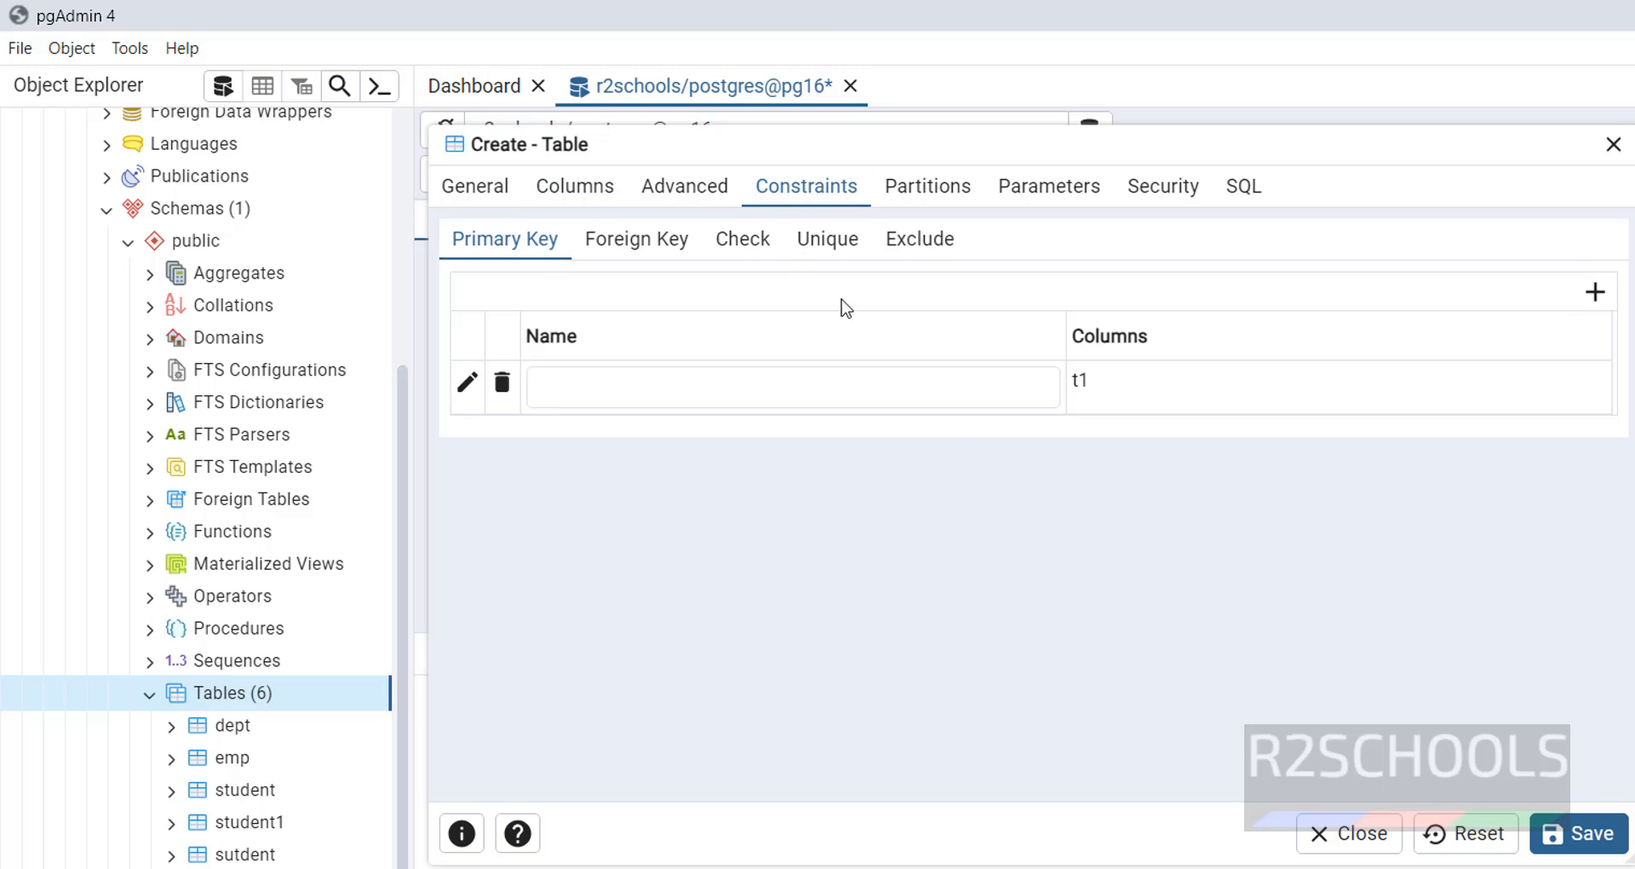
left_click(475, 188)
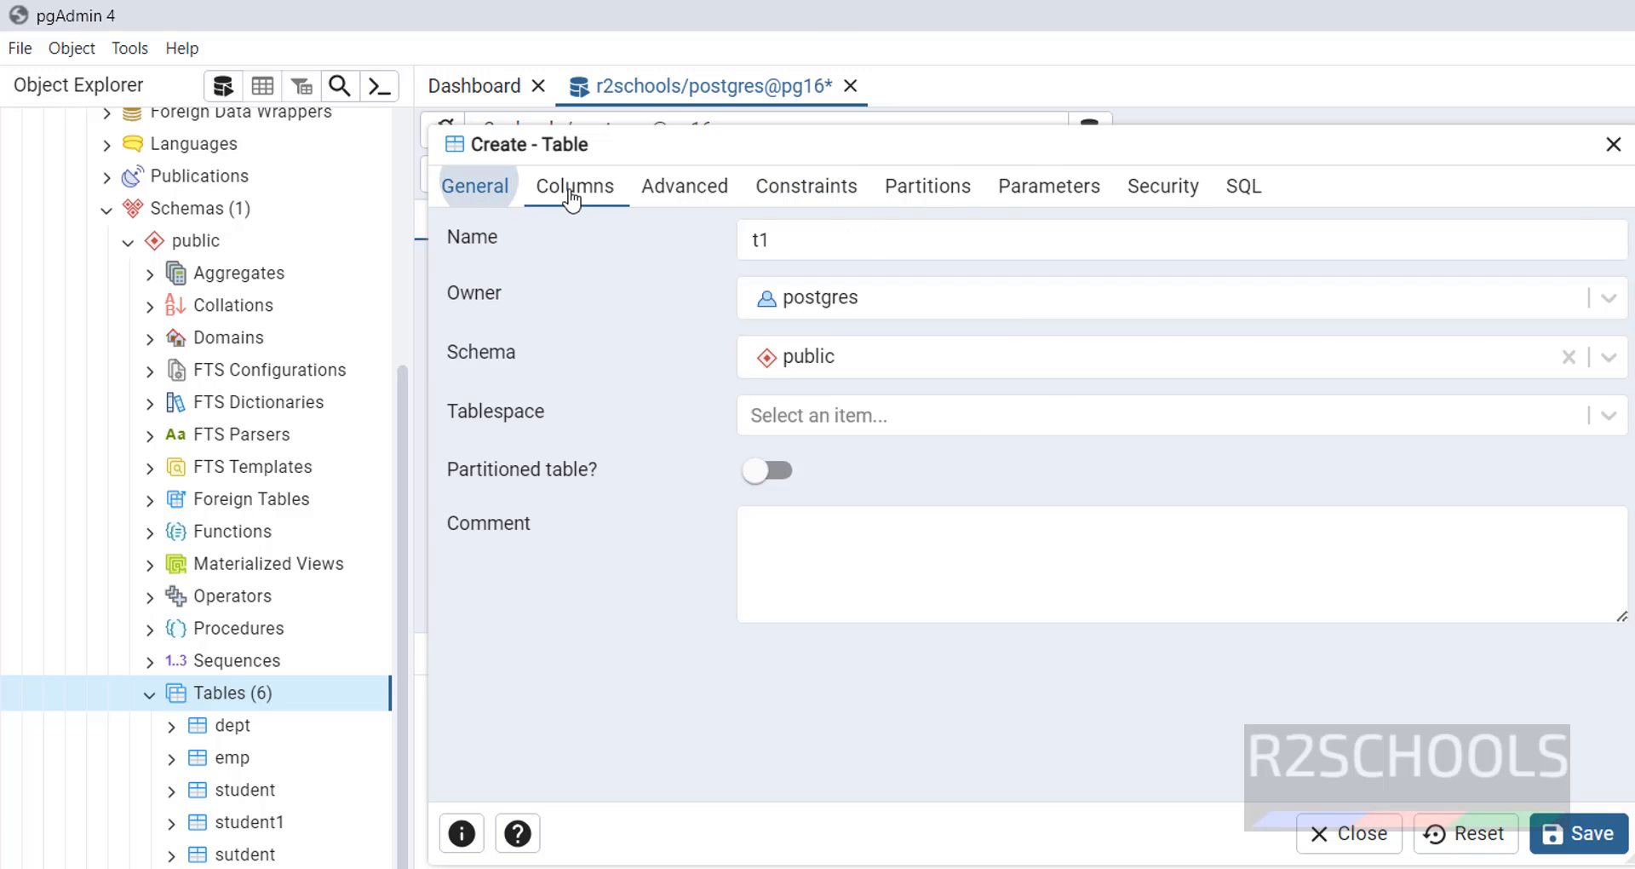
left_click(565, 189)
left_click(867, 194)
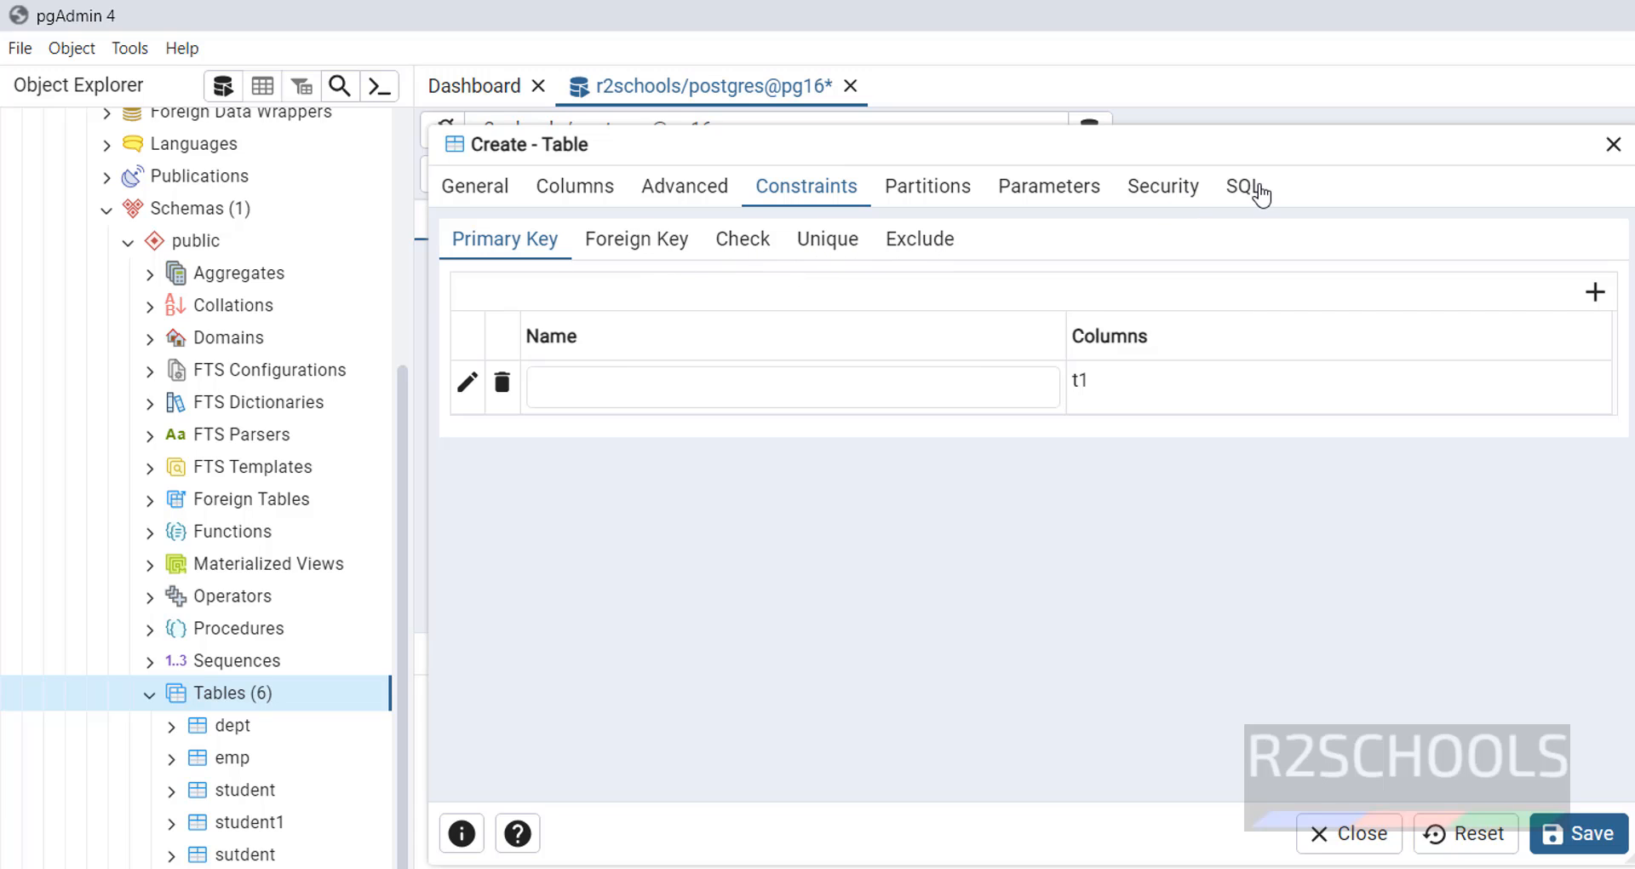
left_click(1252, 187)
left_click_drag(941, 485, 424, 195)
- Check the available schema and tablespace choices and the comment field in the new table's general settings
left_click(474, 187)
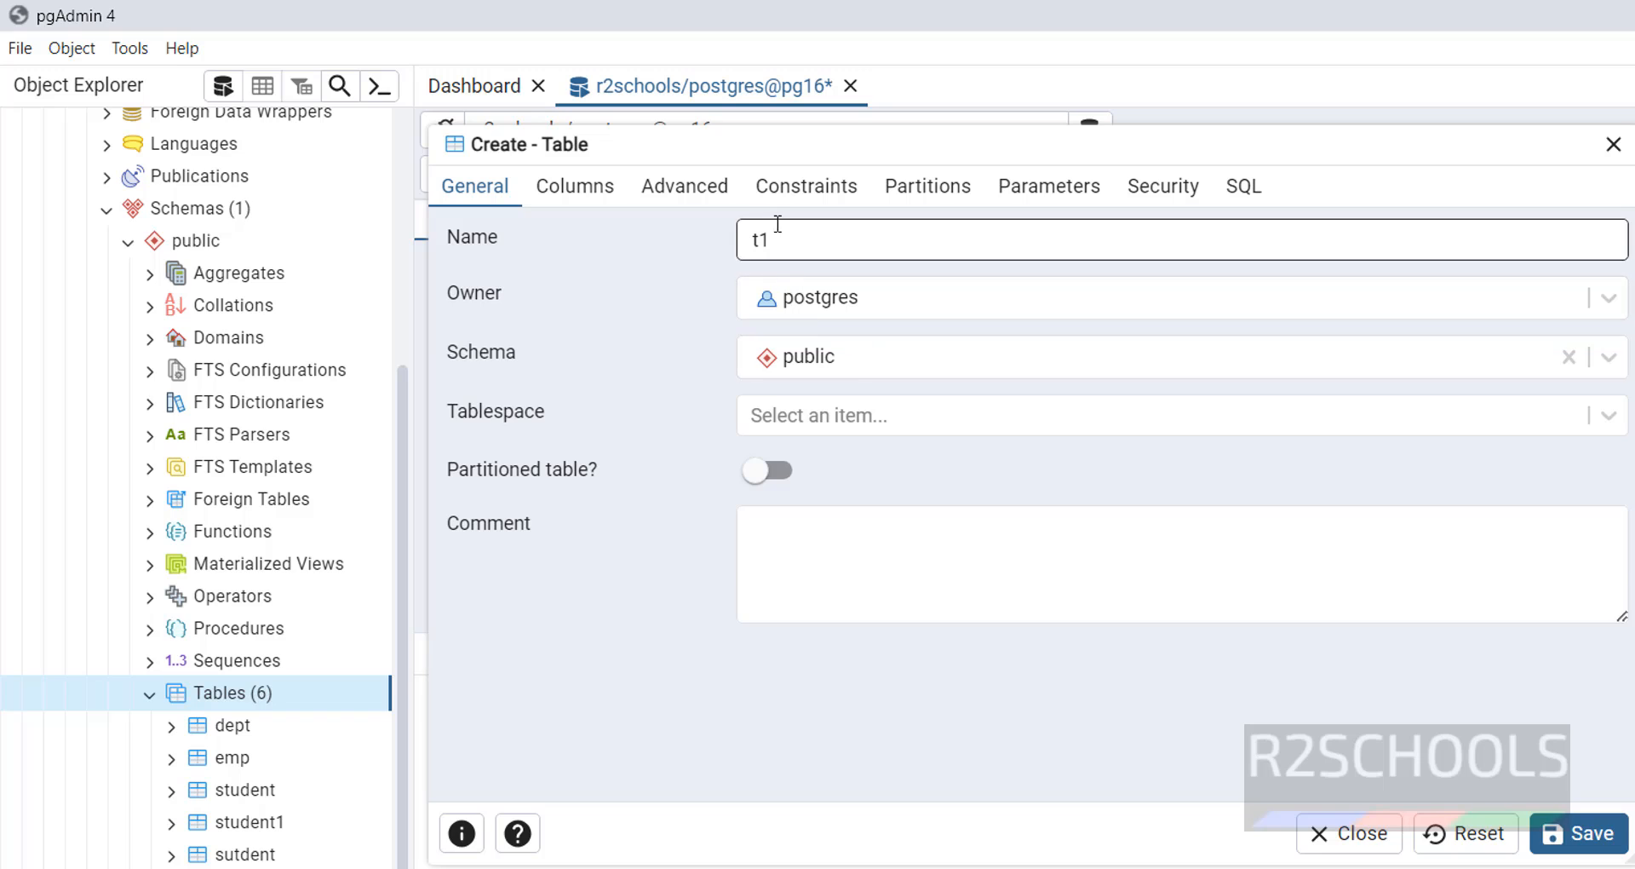
left_click(861, 373)
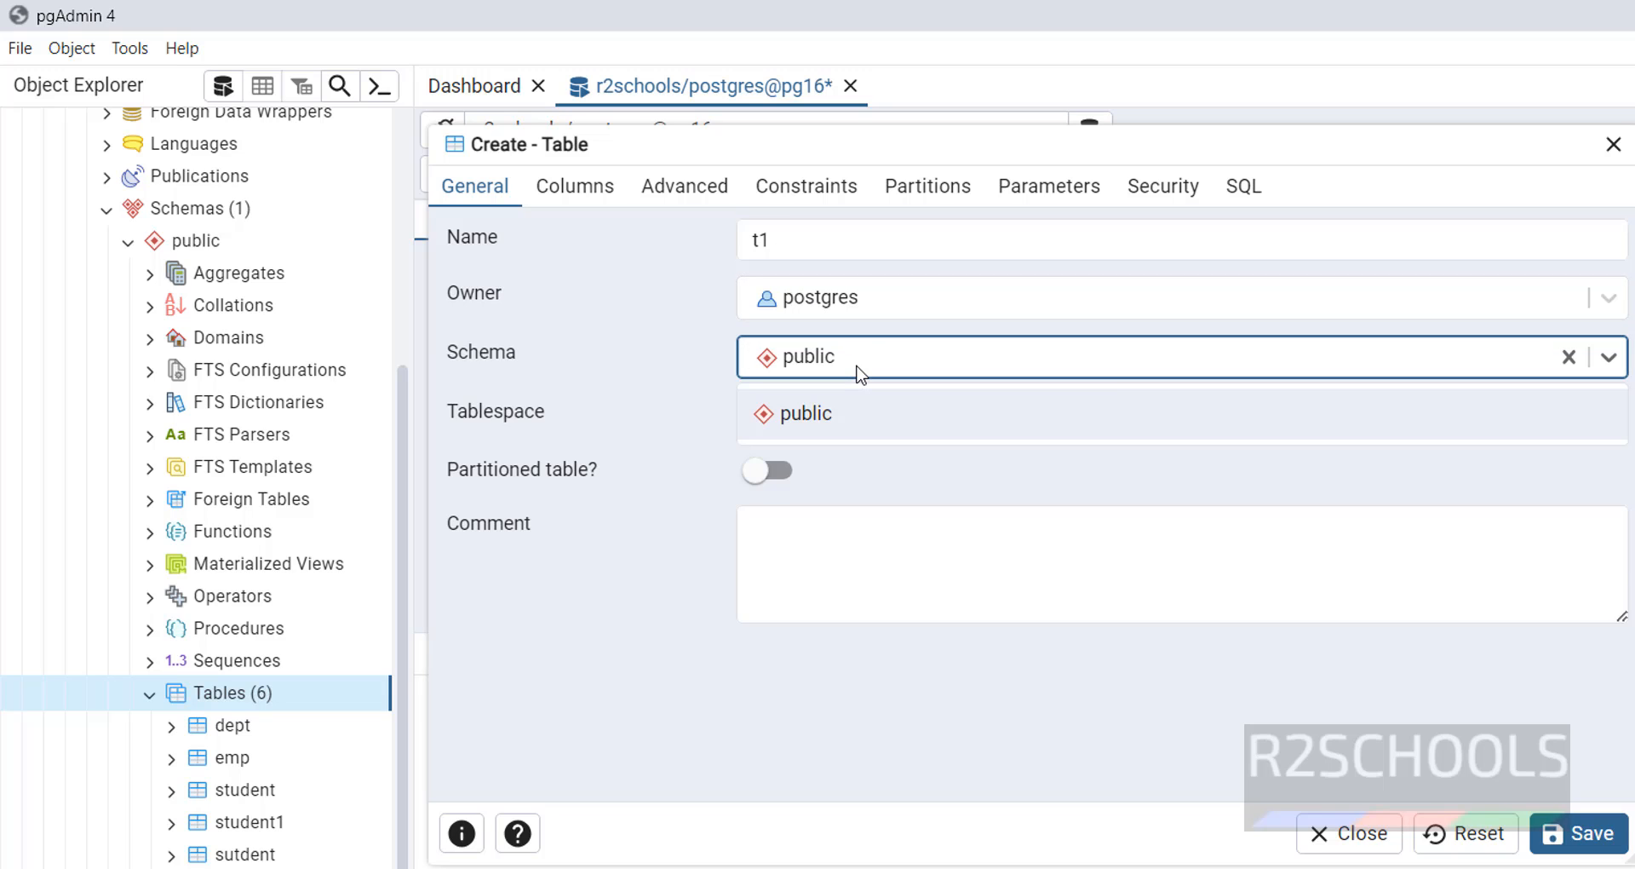
left_click(858, 368)
left_click(857, 368)
left_click(857, 368)
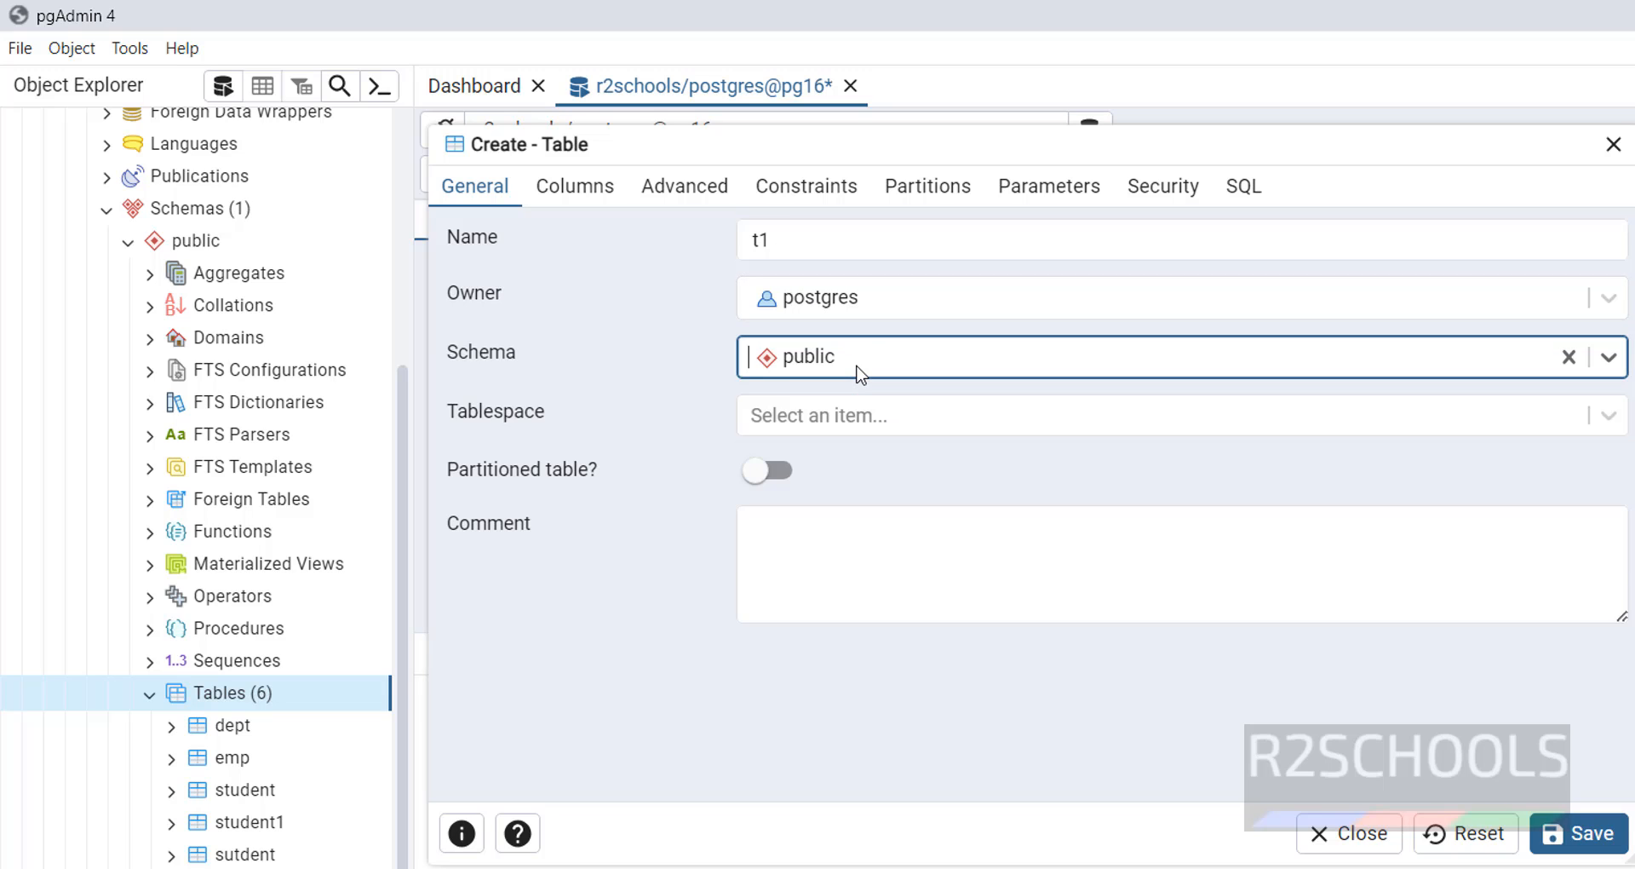
left_click(858, 415)
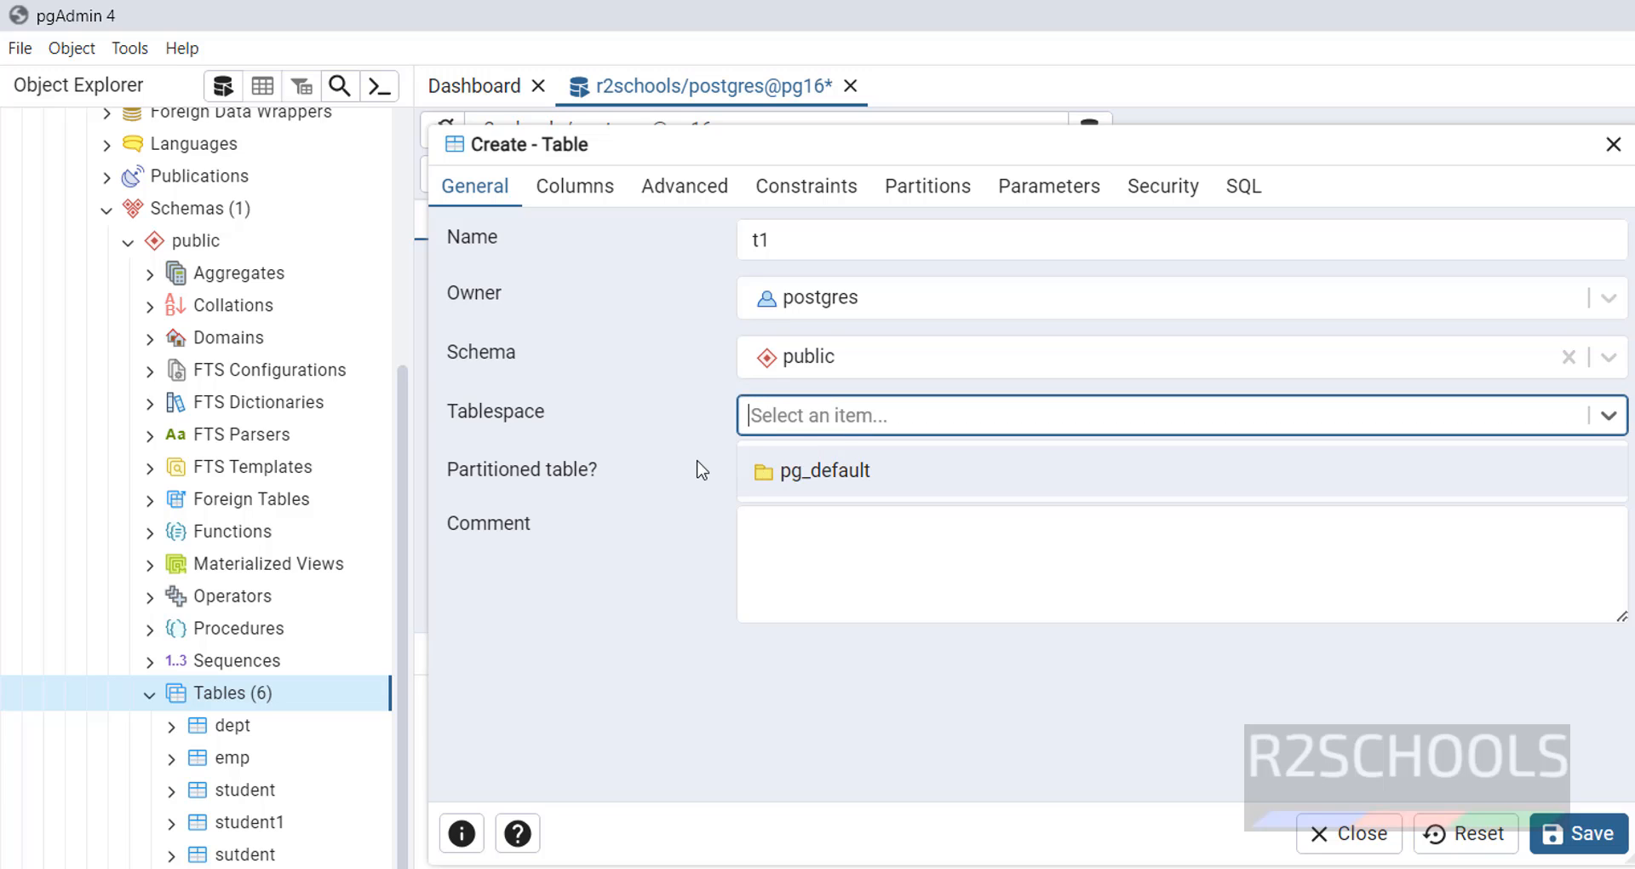
left_click(871, 555)
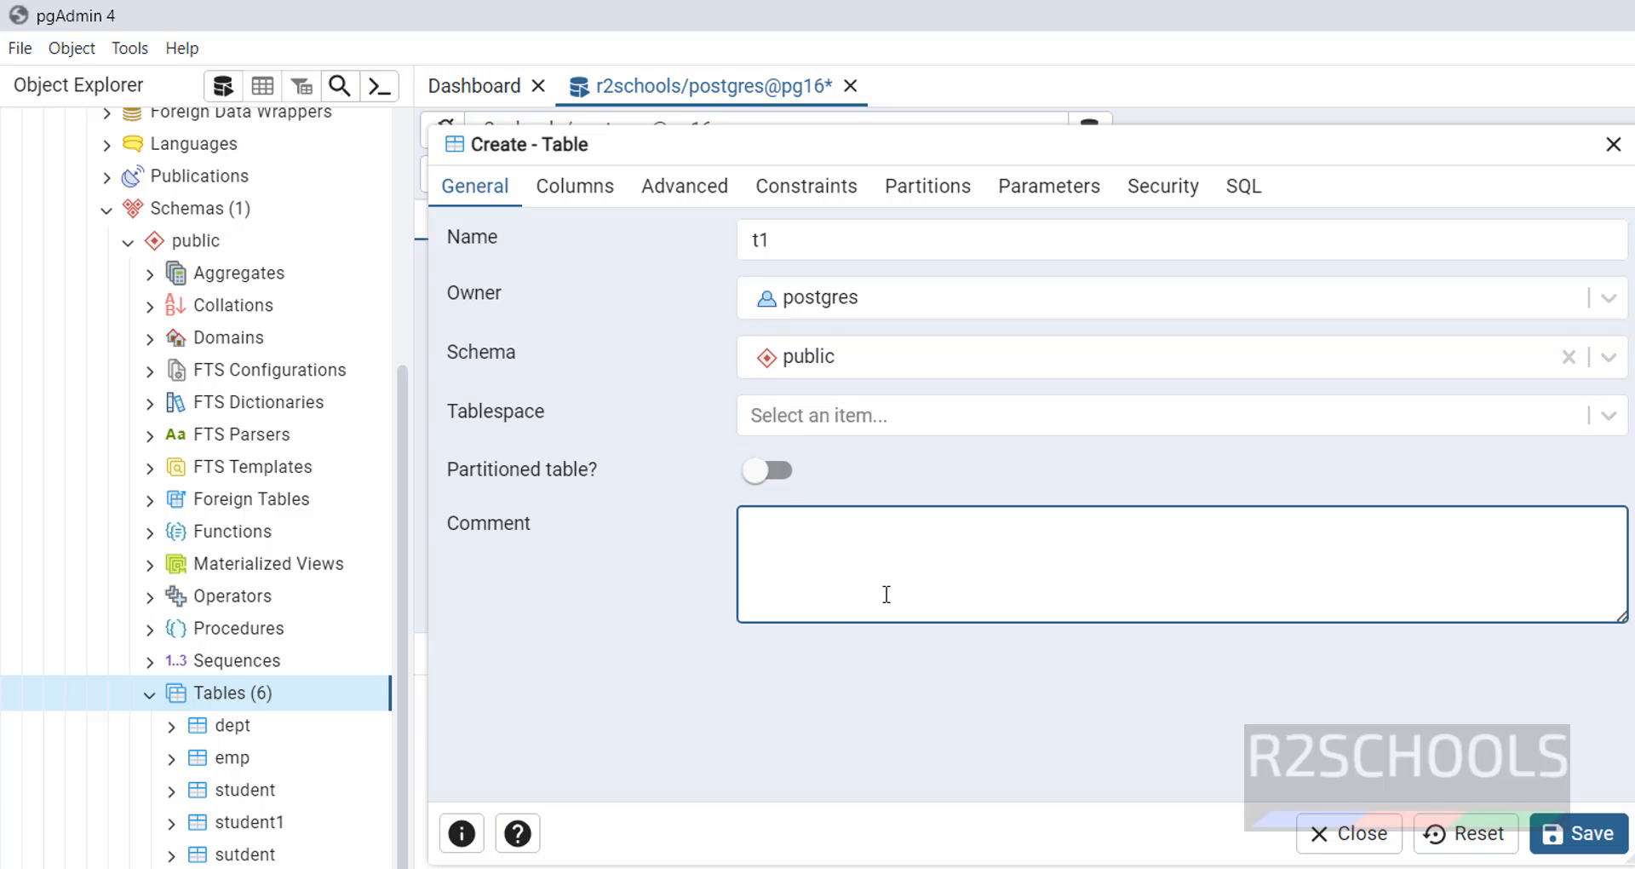
- Check the new table's constraint and partition settings and save table t1
left_click(820, 197)
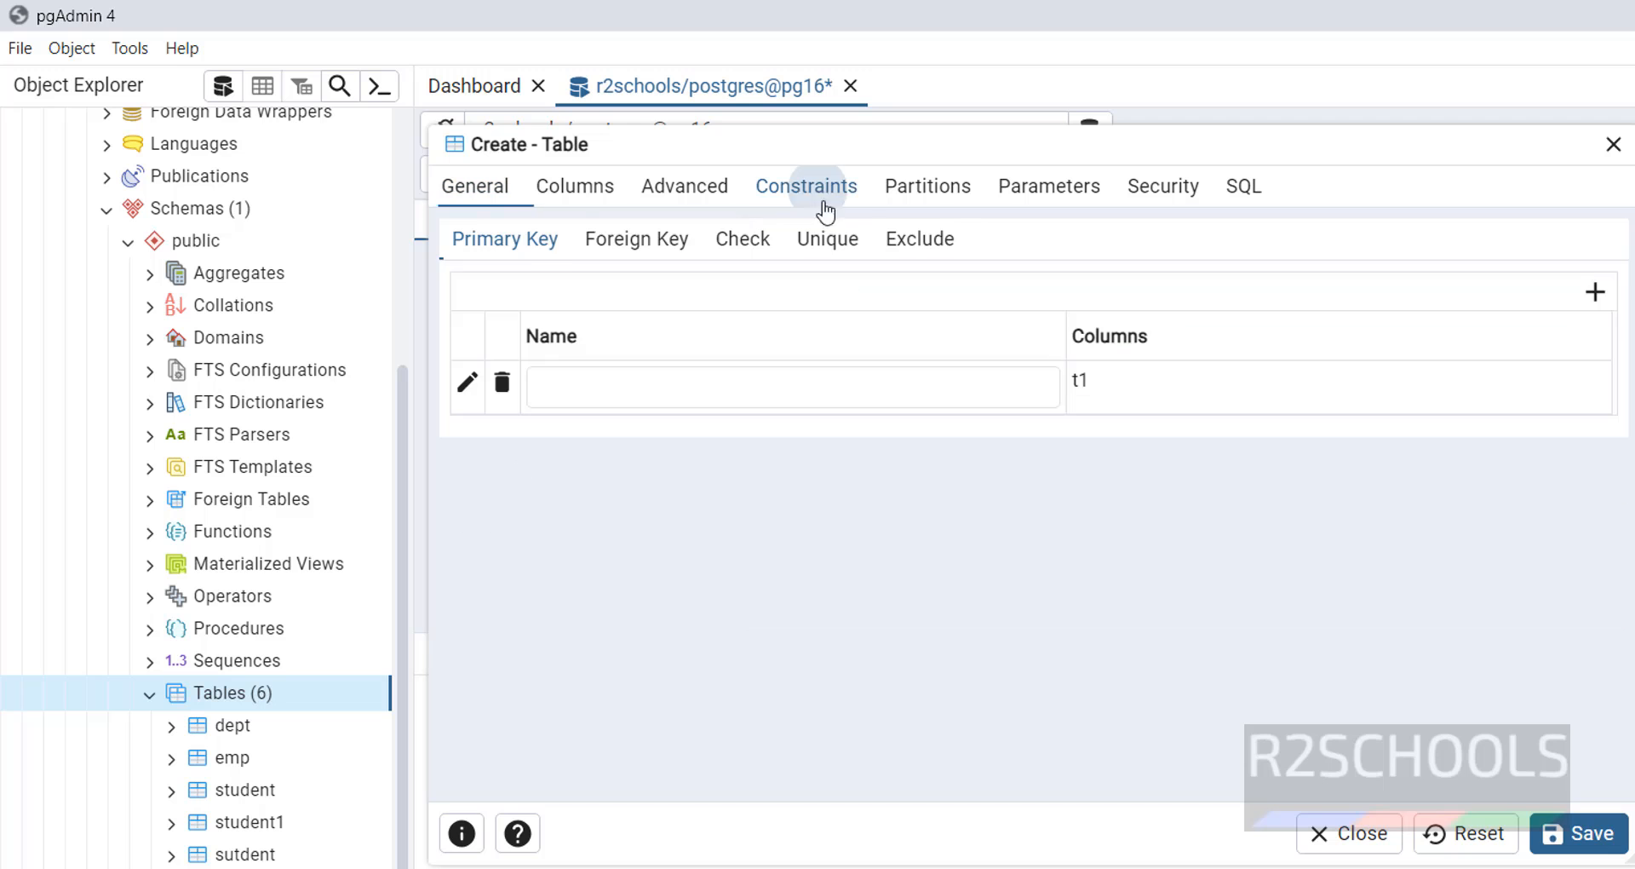
left_click(945, 187)
left_click(475, 185)
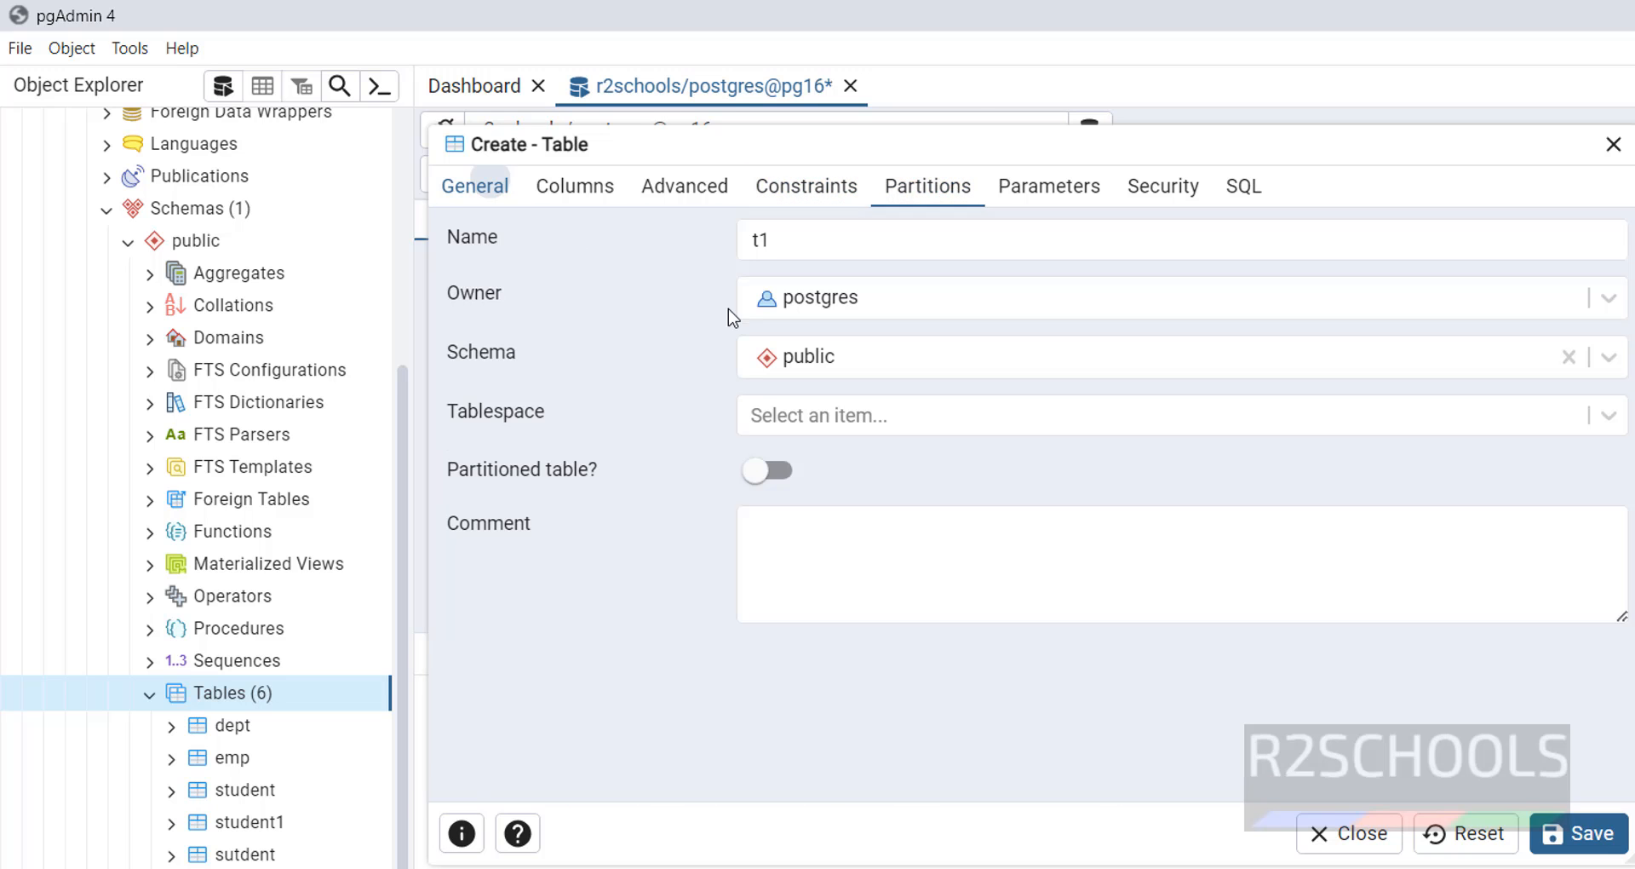
left_click(1596, 837)
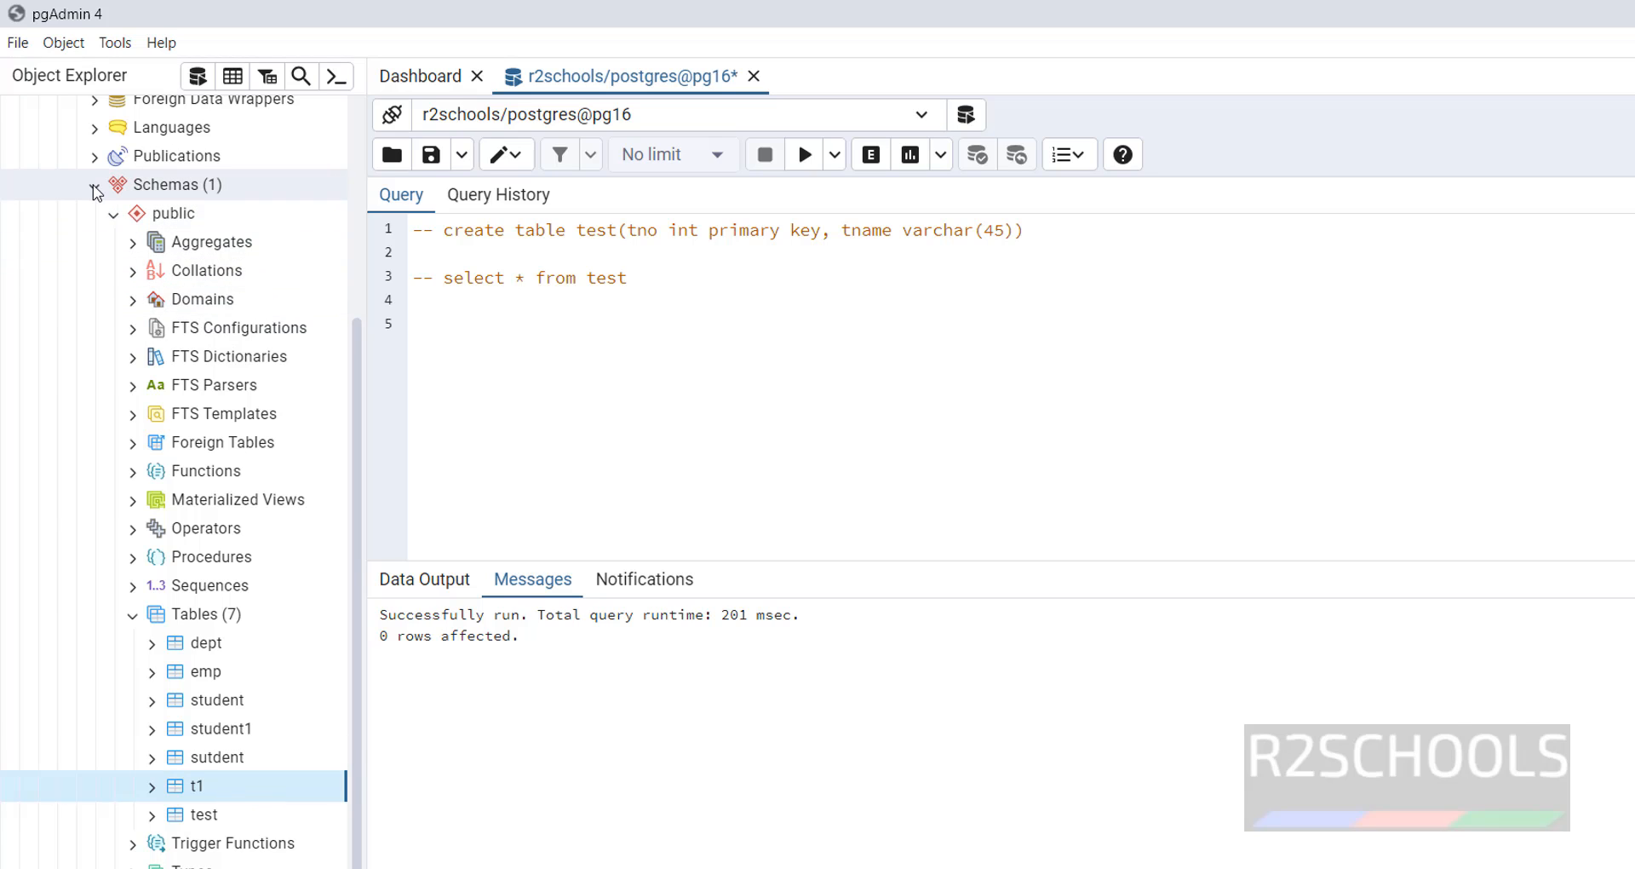
- Check the create options for schemas, and open the form for a new login/group role on pg16
right_click(167, 191)
mouse_move(263, 204)
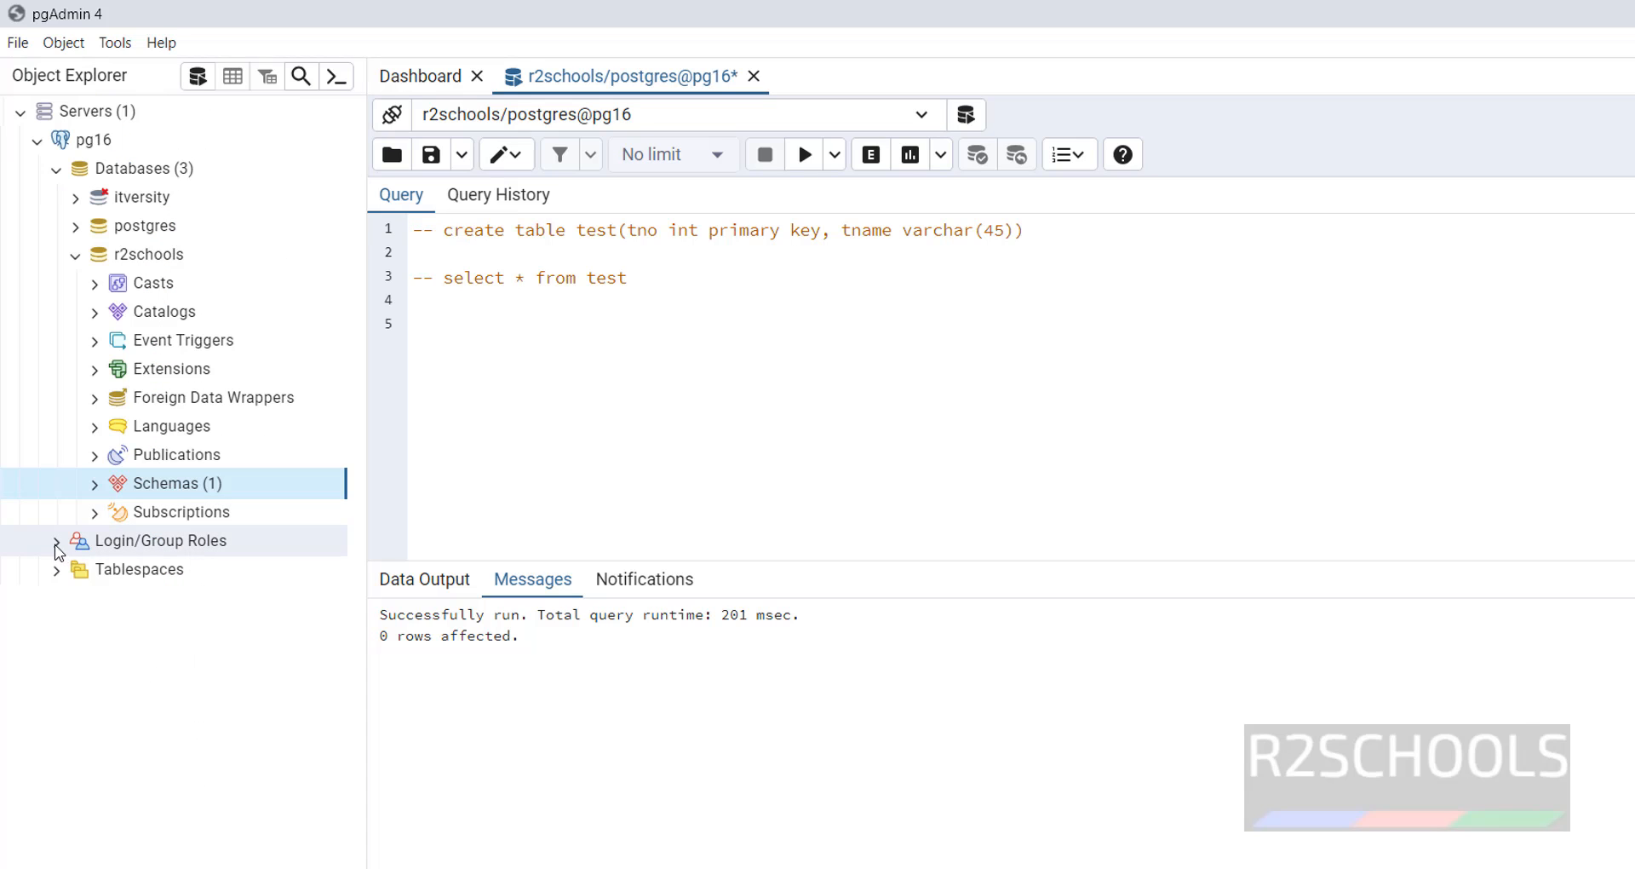
left_click(55, 543)
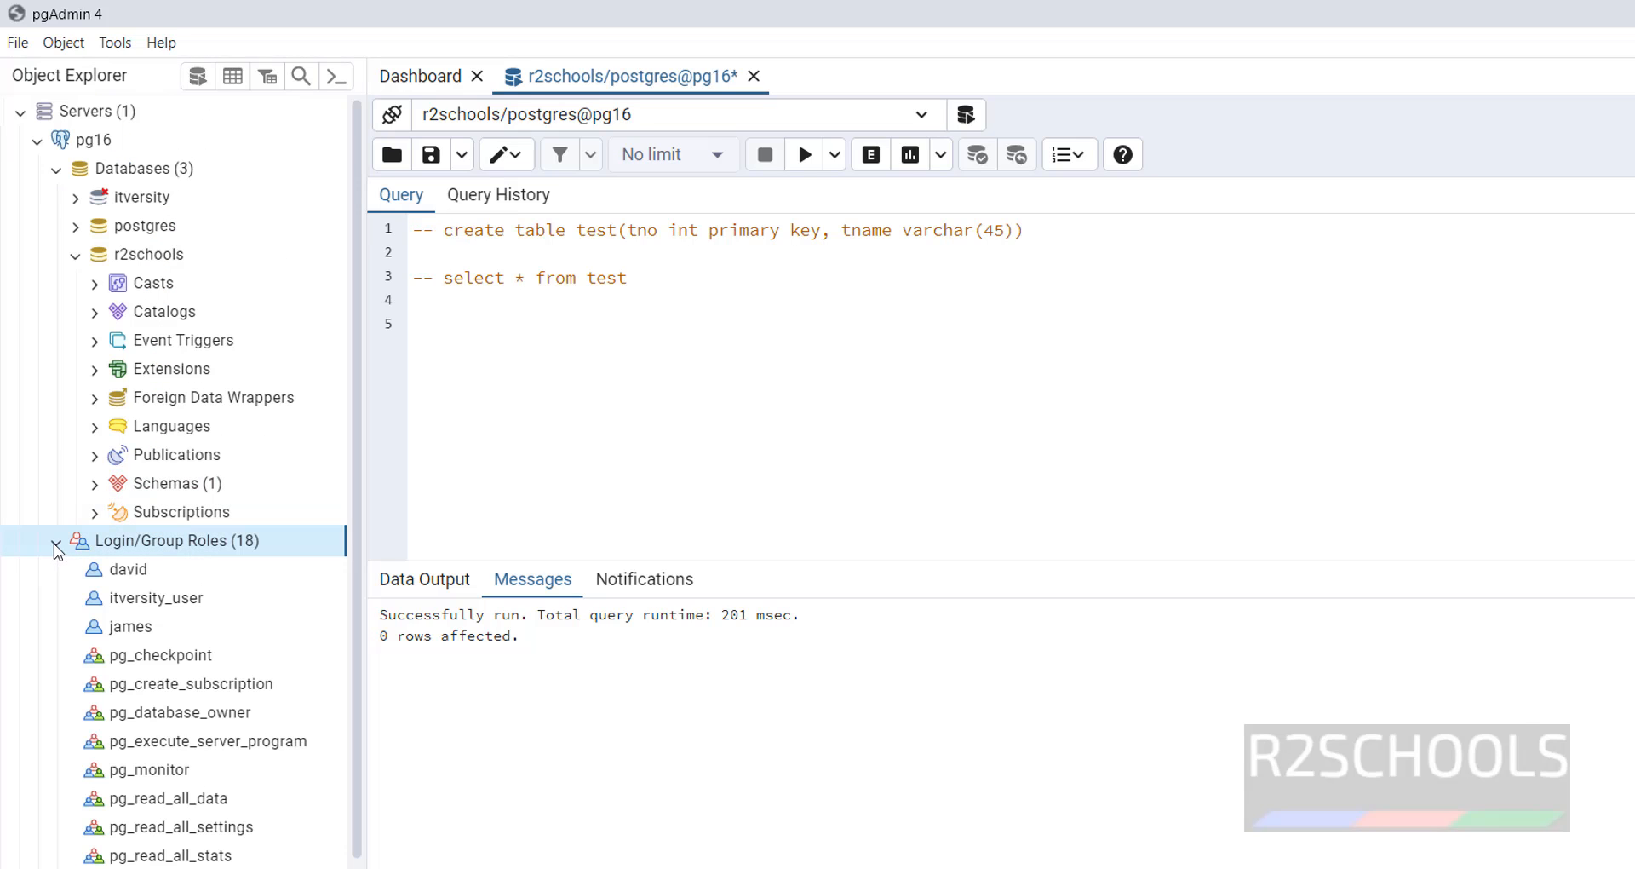
scroll(166, 511, "down", 3)
right_click(171, 433)
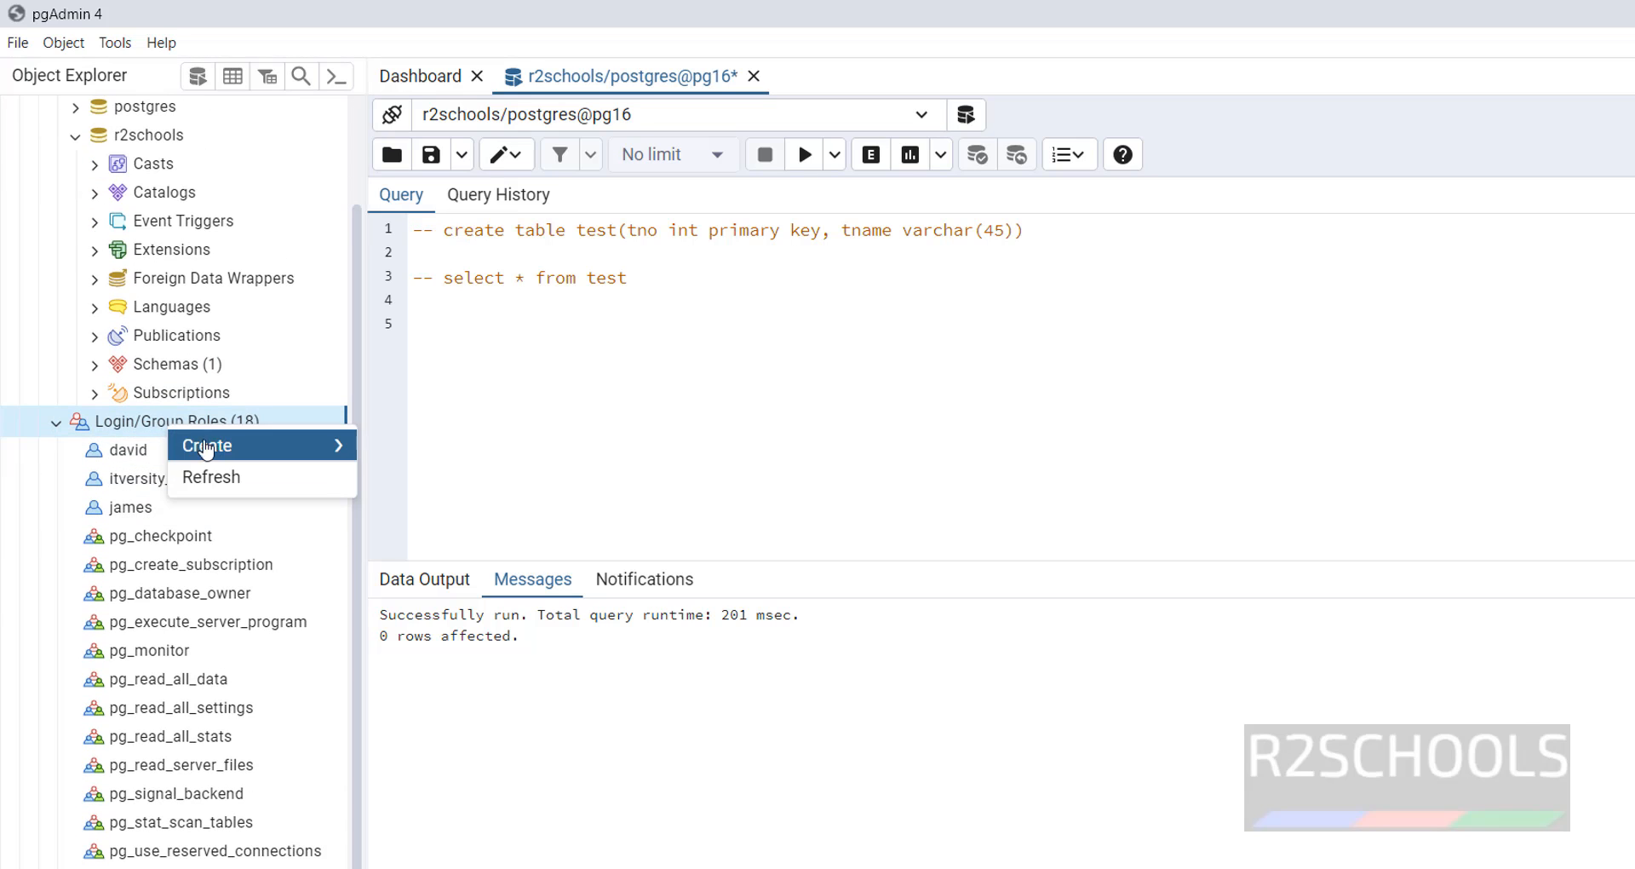
mouse_move(211, 447)
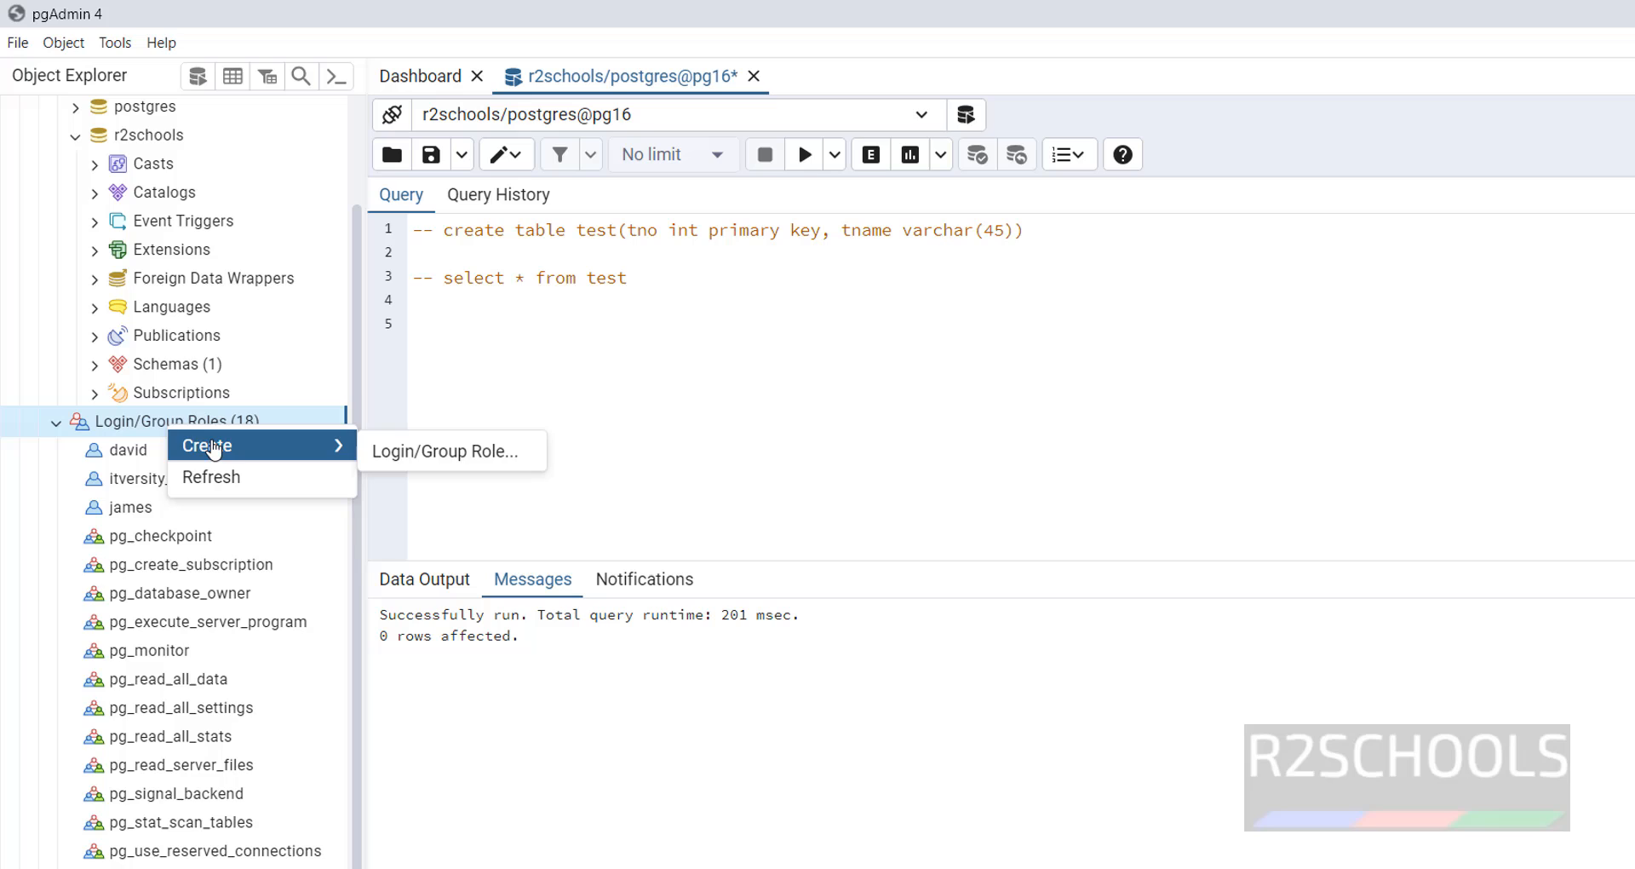
left_click(494, 467)
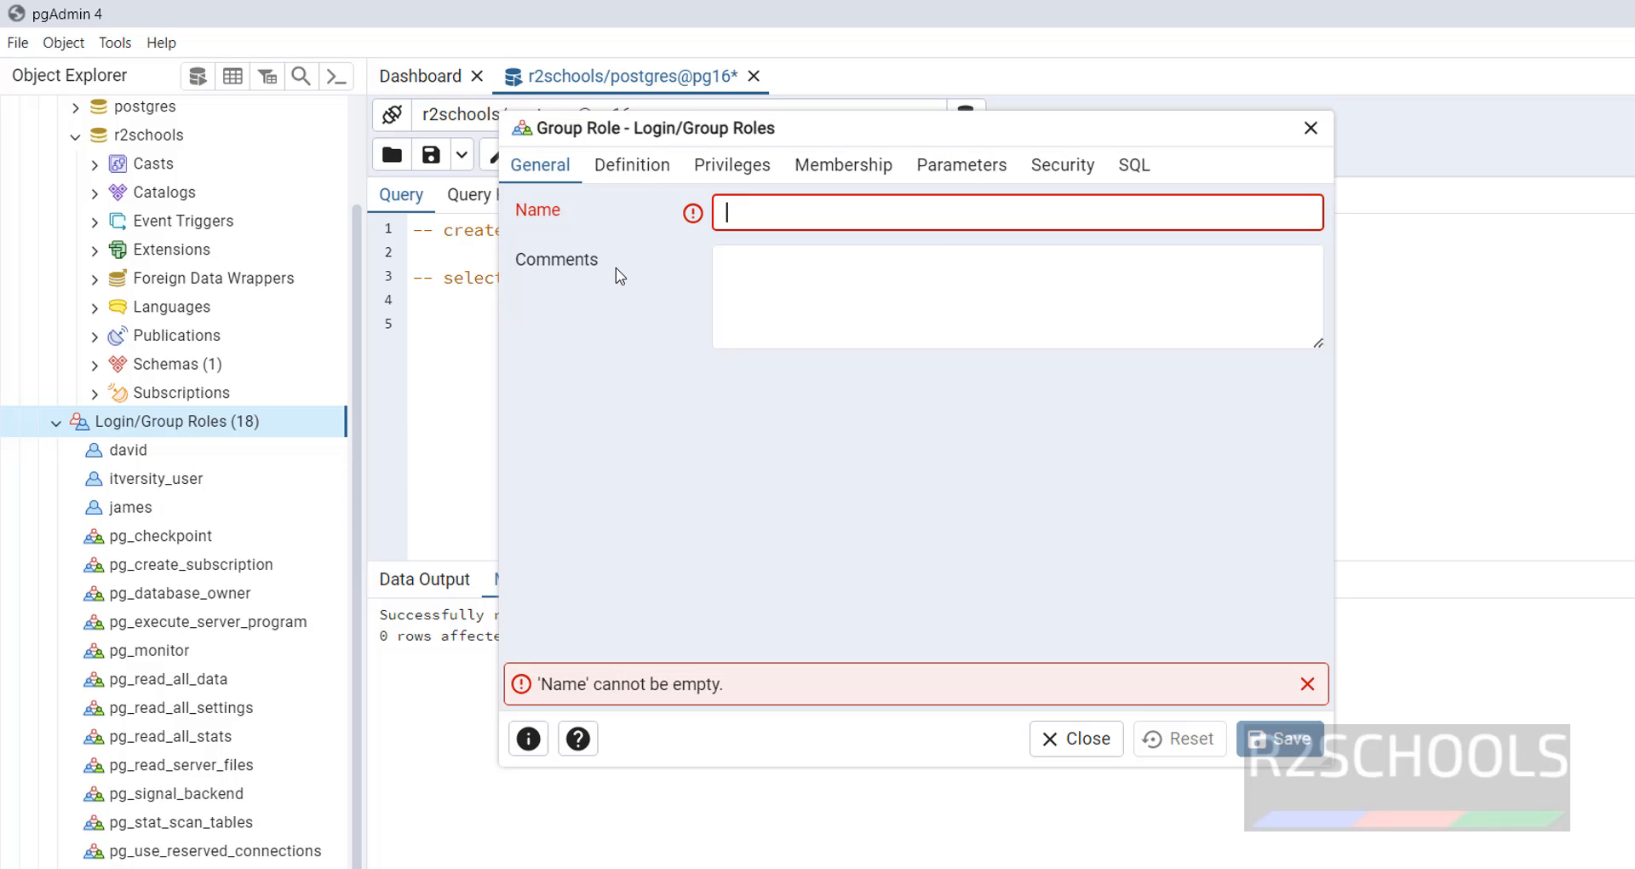
- Look through the new role's definition, privileges, parameters, security and SQL settings, and close the form without creating the role
left_click(637, 164)
left_click(756, 170)
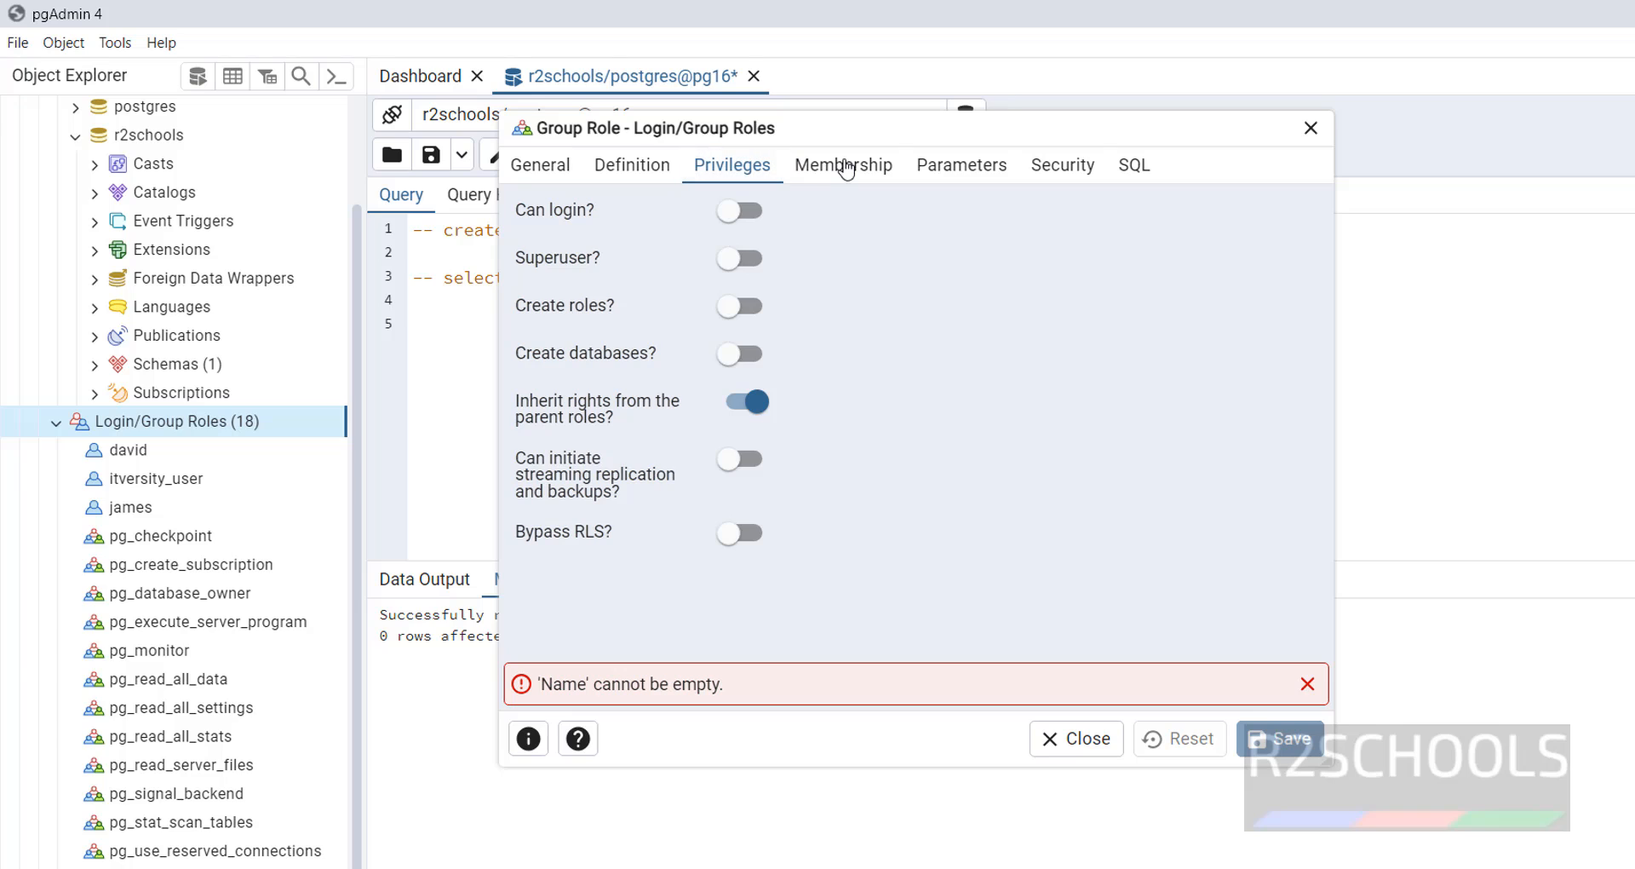
left_click(952, 166)
left_click(1060, 166)
left_click(1139, 169)
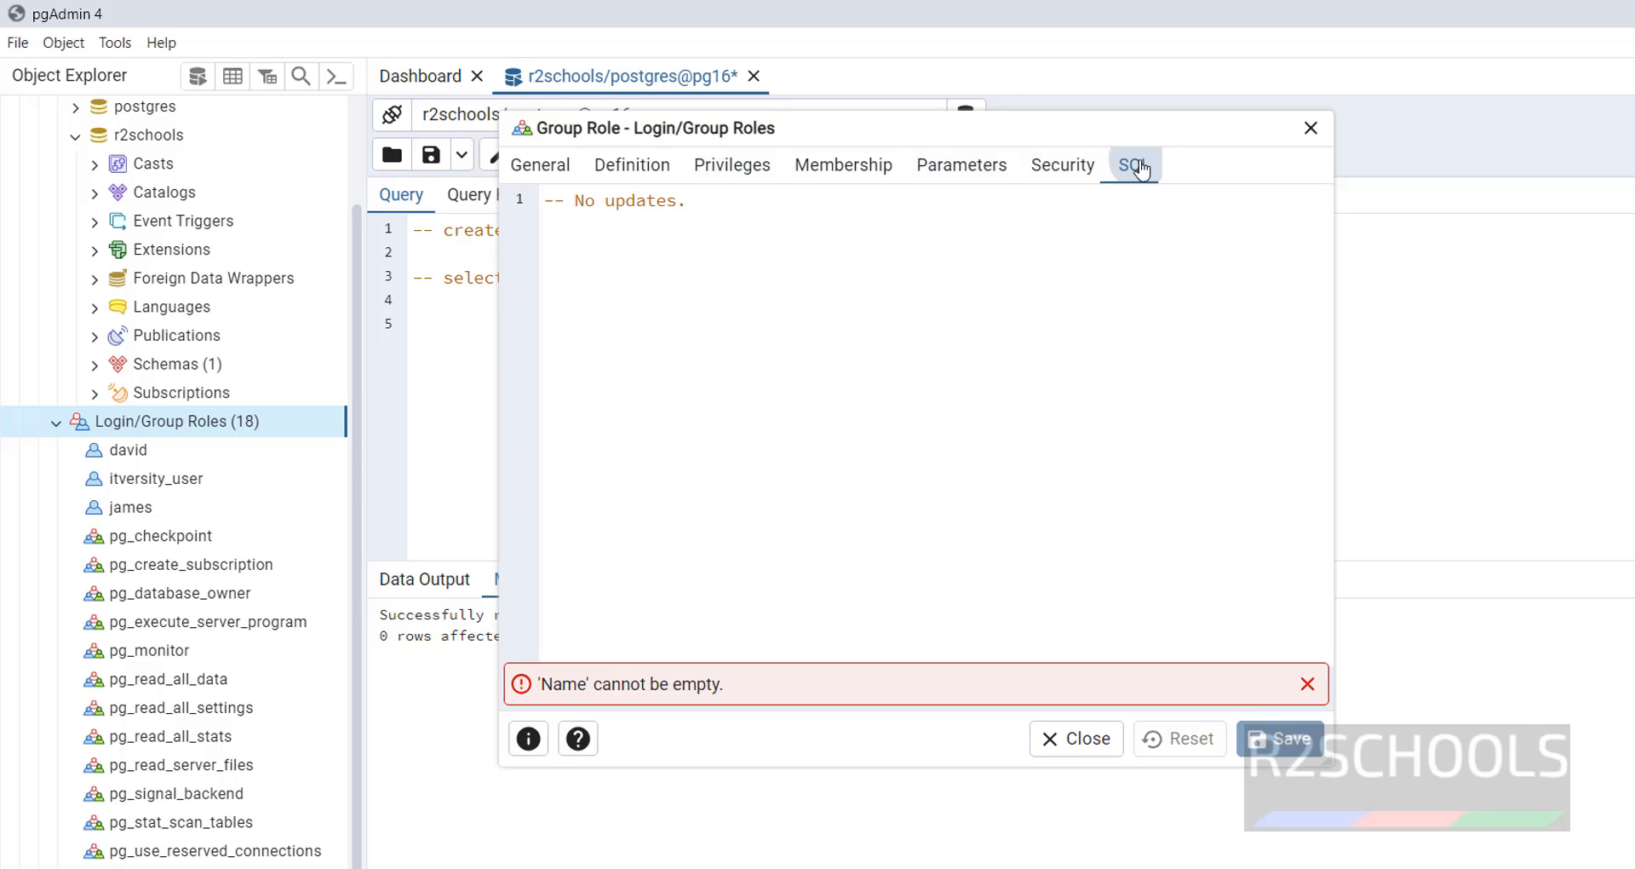
left_click(535, 165)
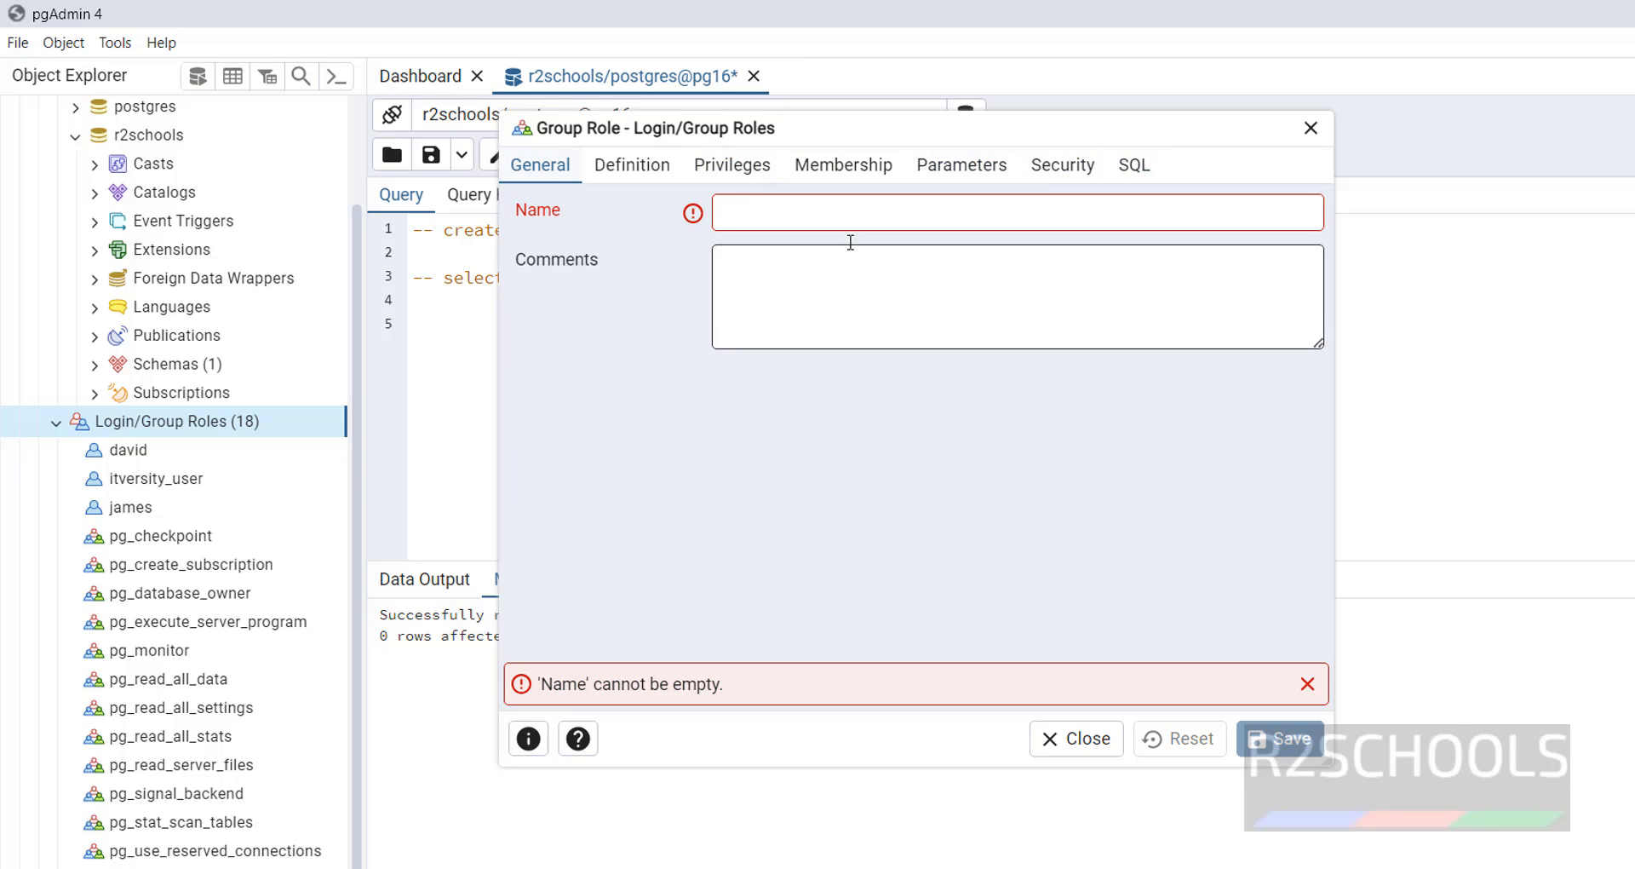
left_click(1069, 746)
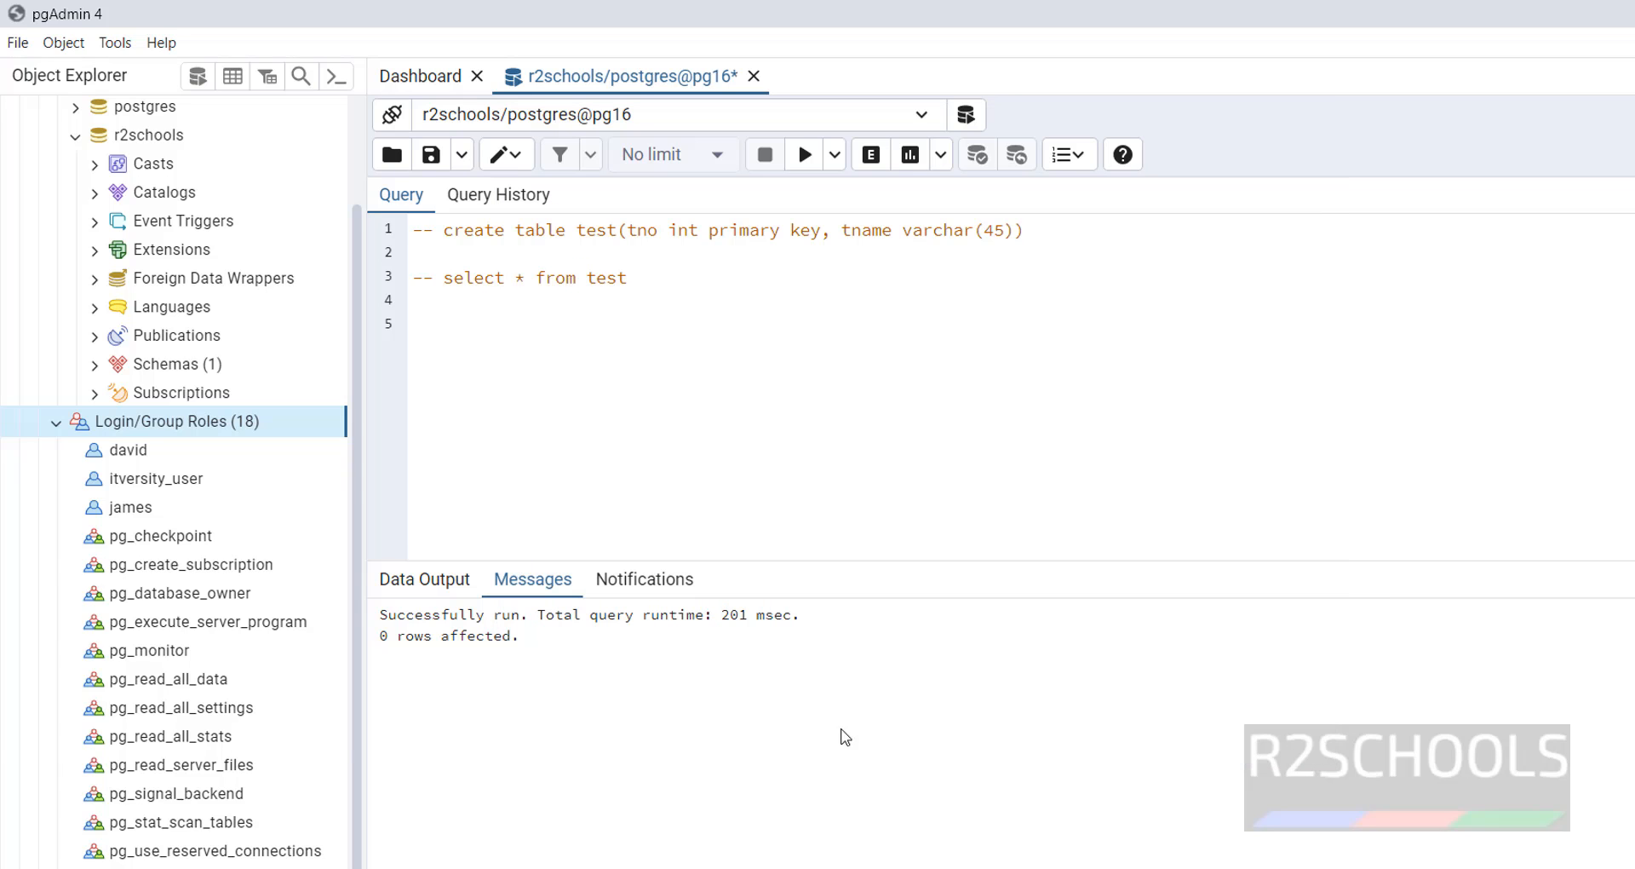
- Collapse the Login/Group Roles list and open the PSQL Tool for the r2schools database
left_click(57, 420)
right_click(161, 173)
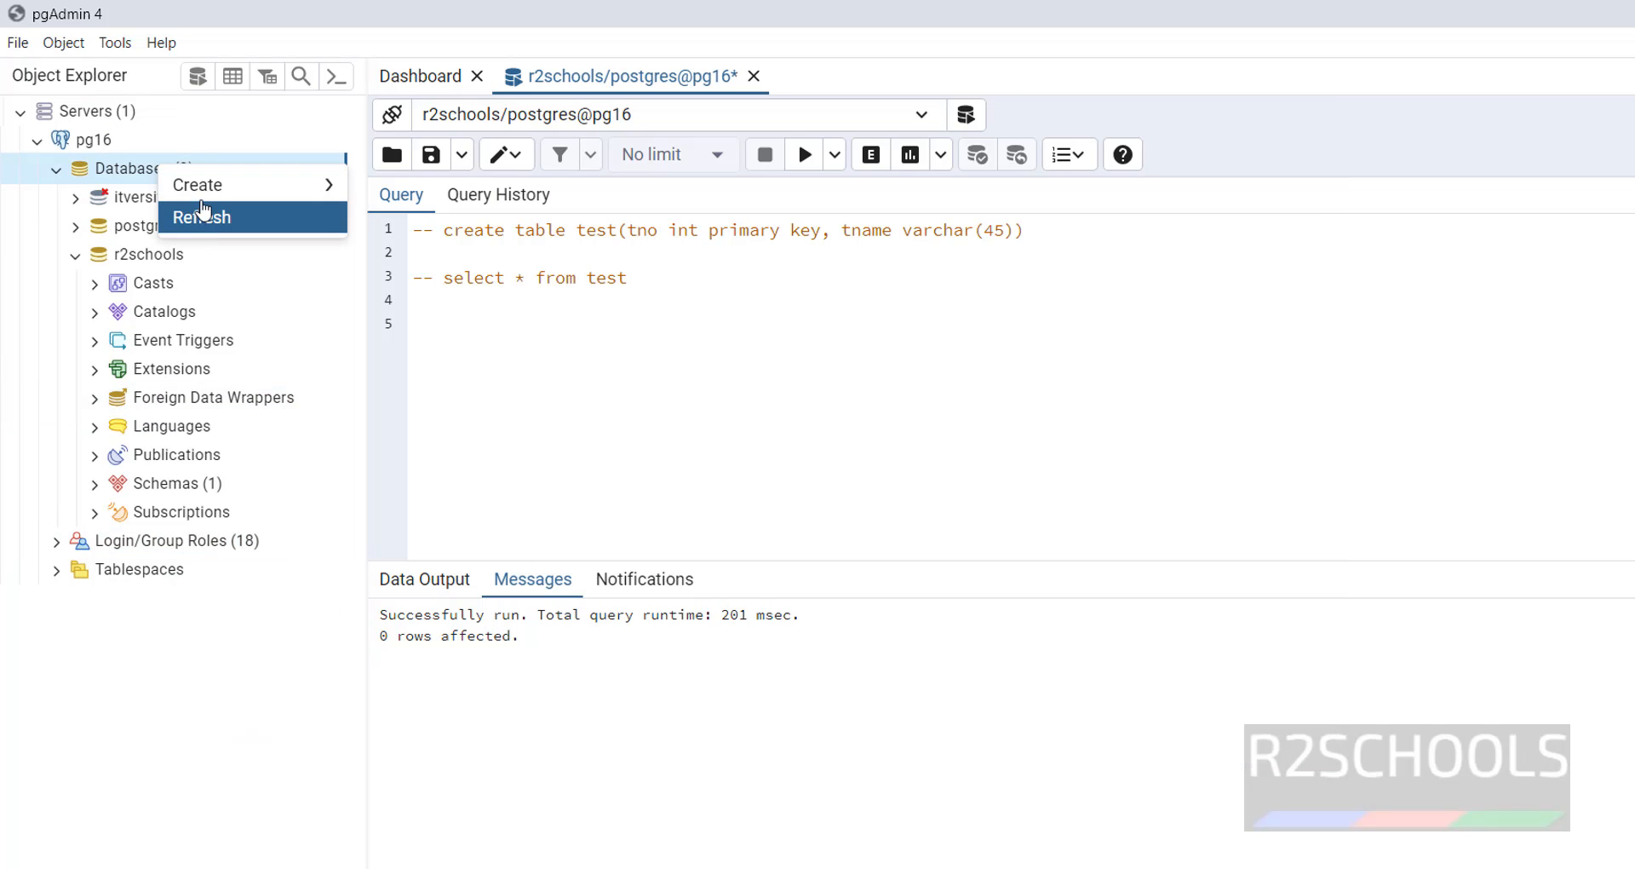
right_click(127, 253)
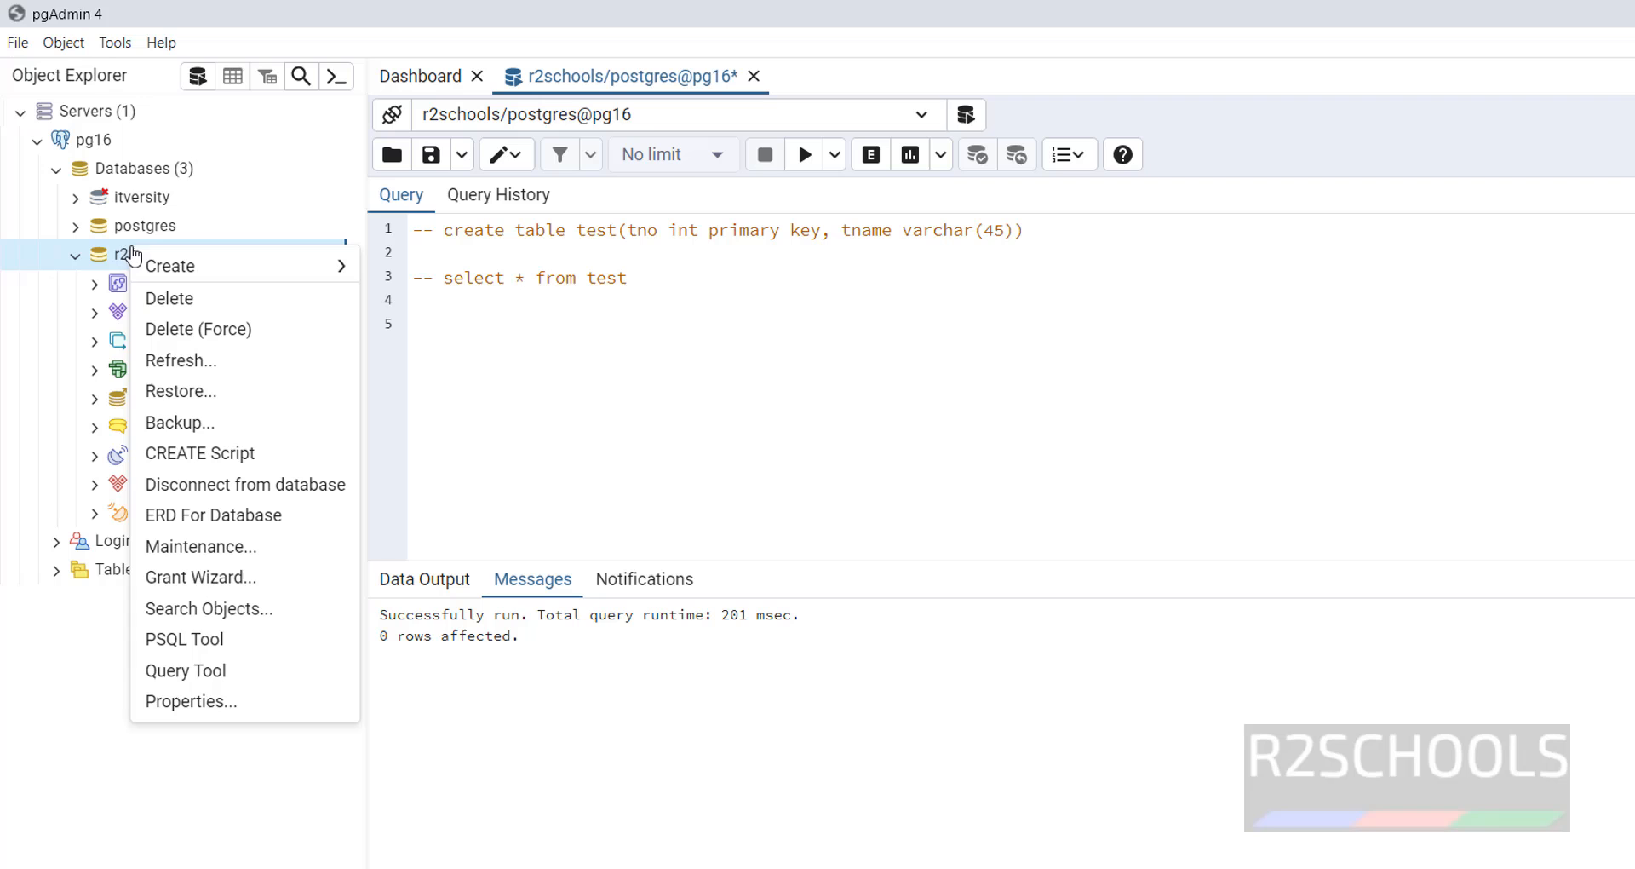
left_click(220, 638)
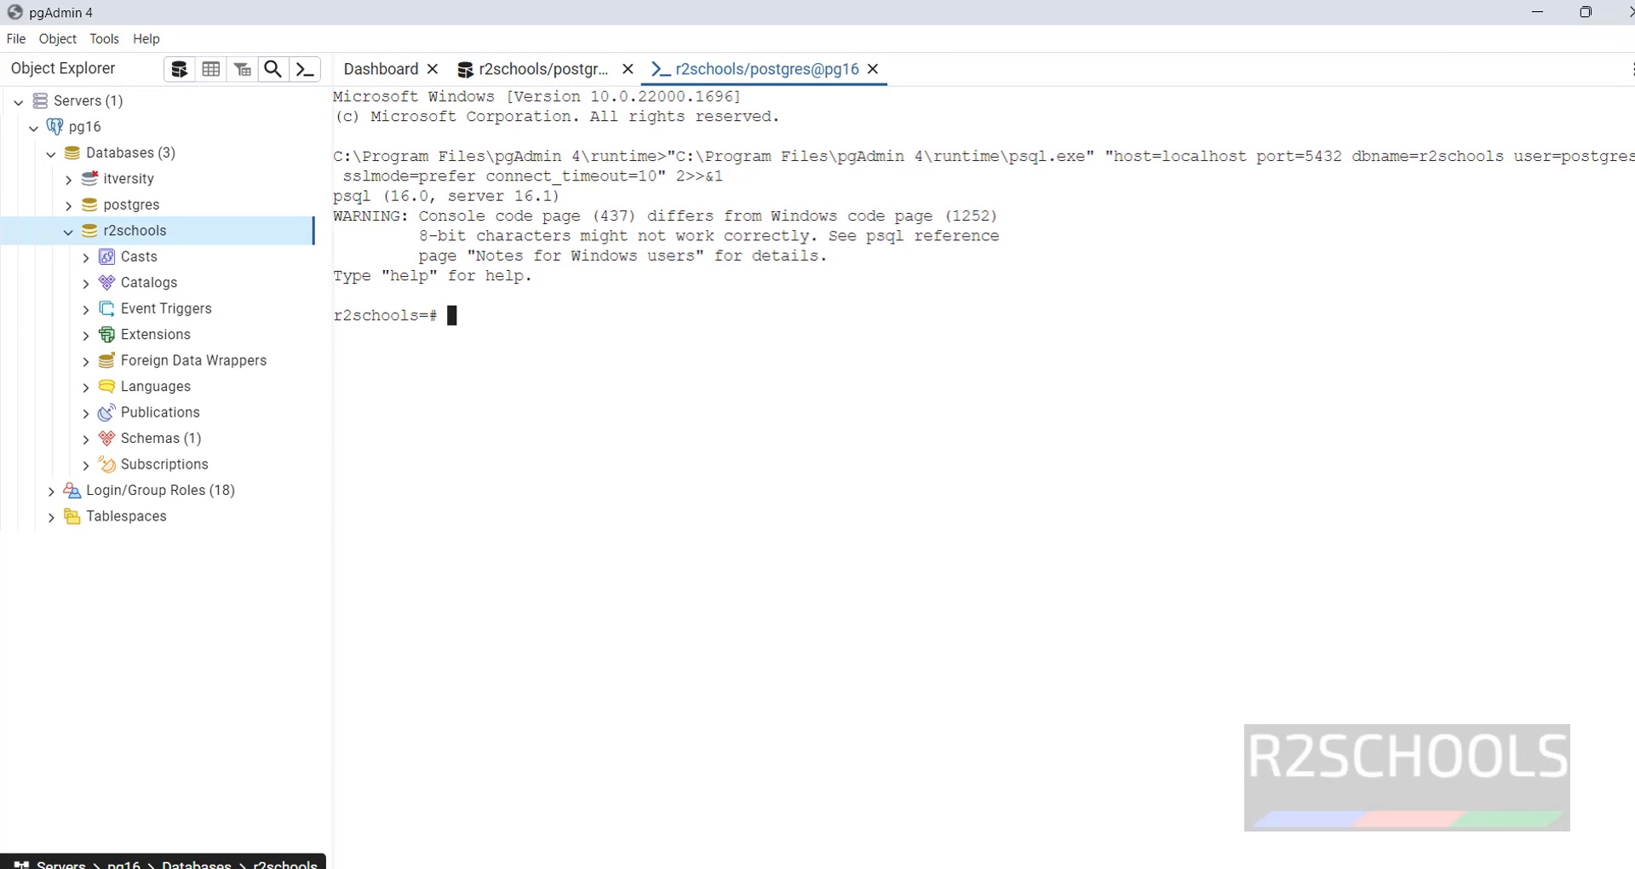
- Switch to the standalone SQL Shell (psql) window to view it and return to pgAdmin 4
left_click(1220, 868)
left_click(1334, 796)
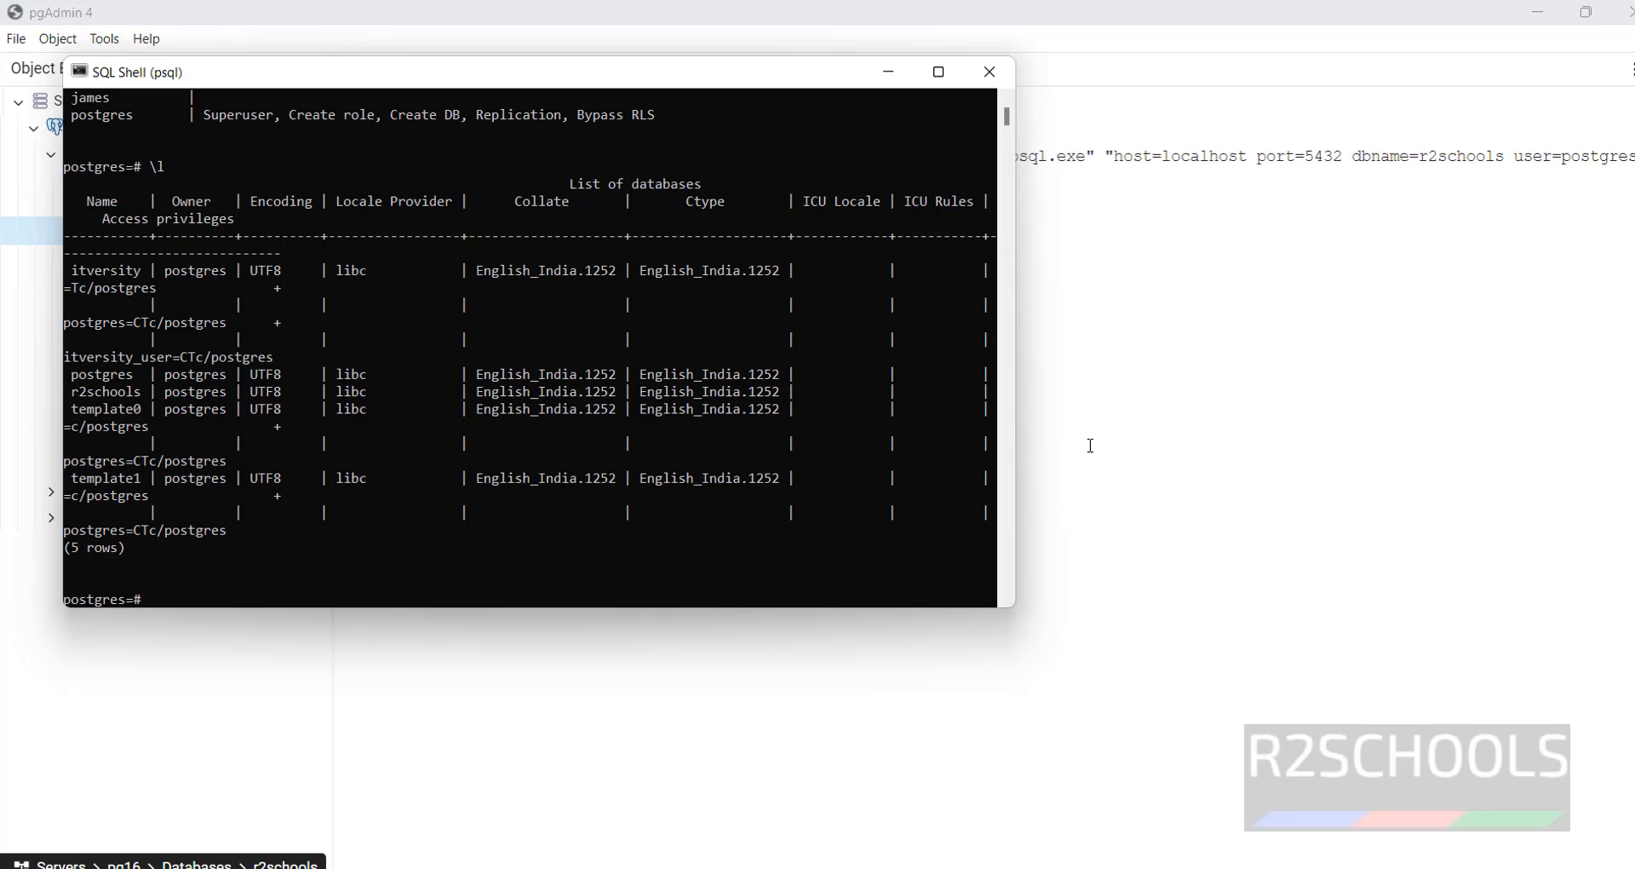
left_click(1478, 531)
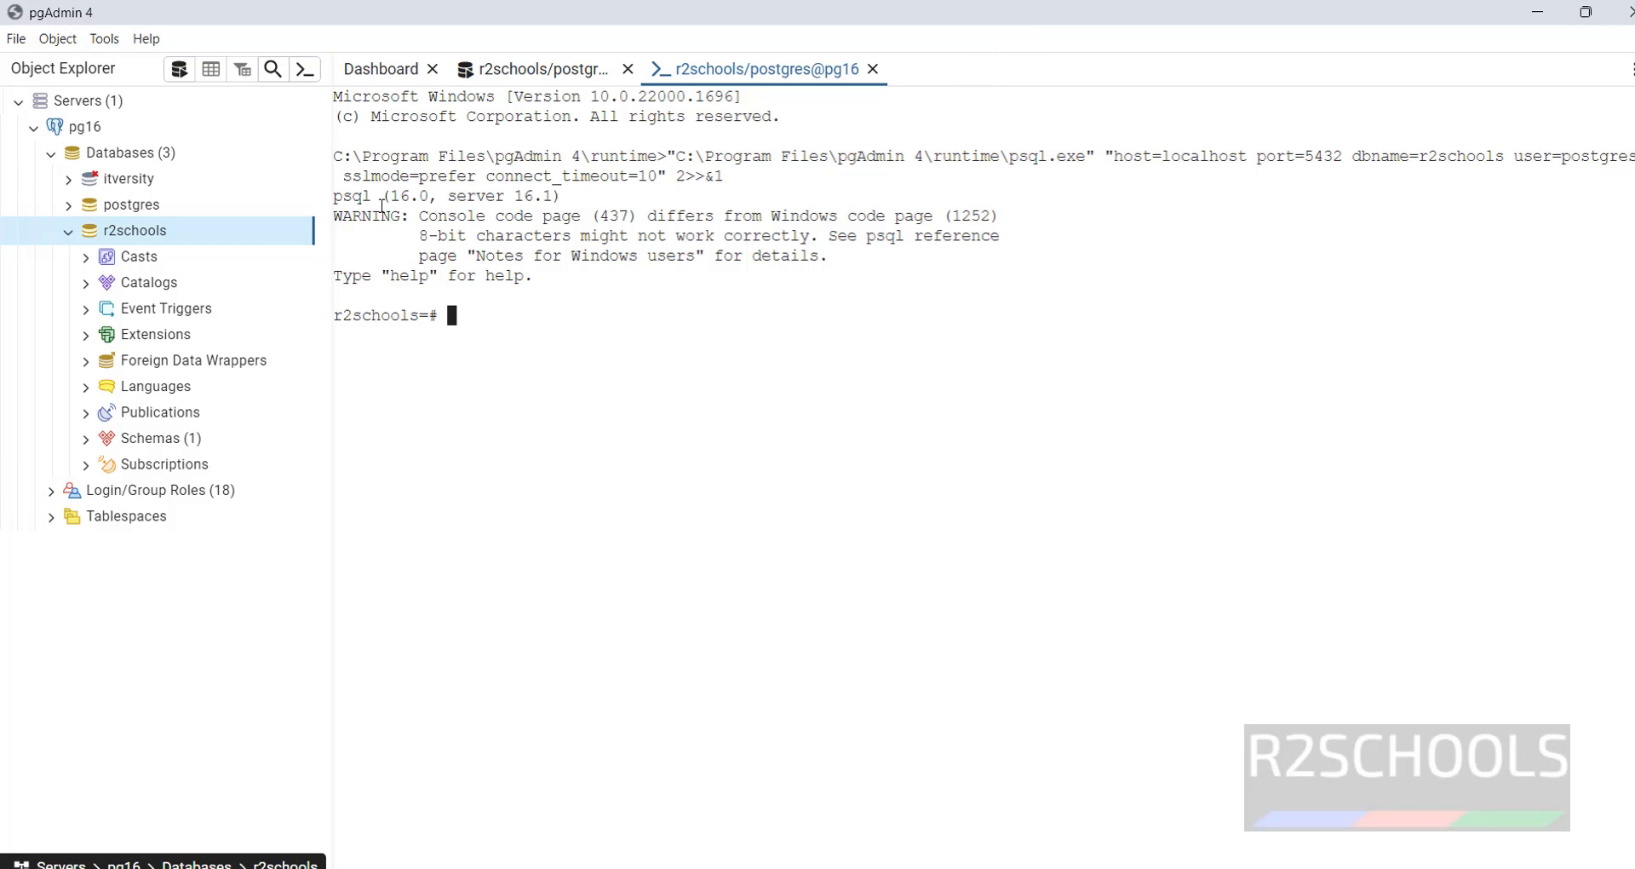
- Examine the psql version line and the host, port, database and user connection parameters in the r2schools PSQL session
left_click_drag(344, 196, 521, 198)
left_click(510, 197)
left_click(487, 386)
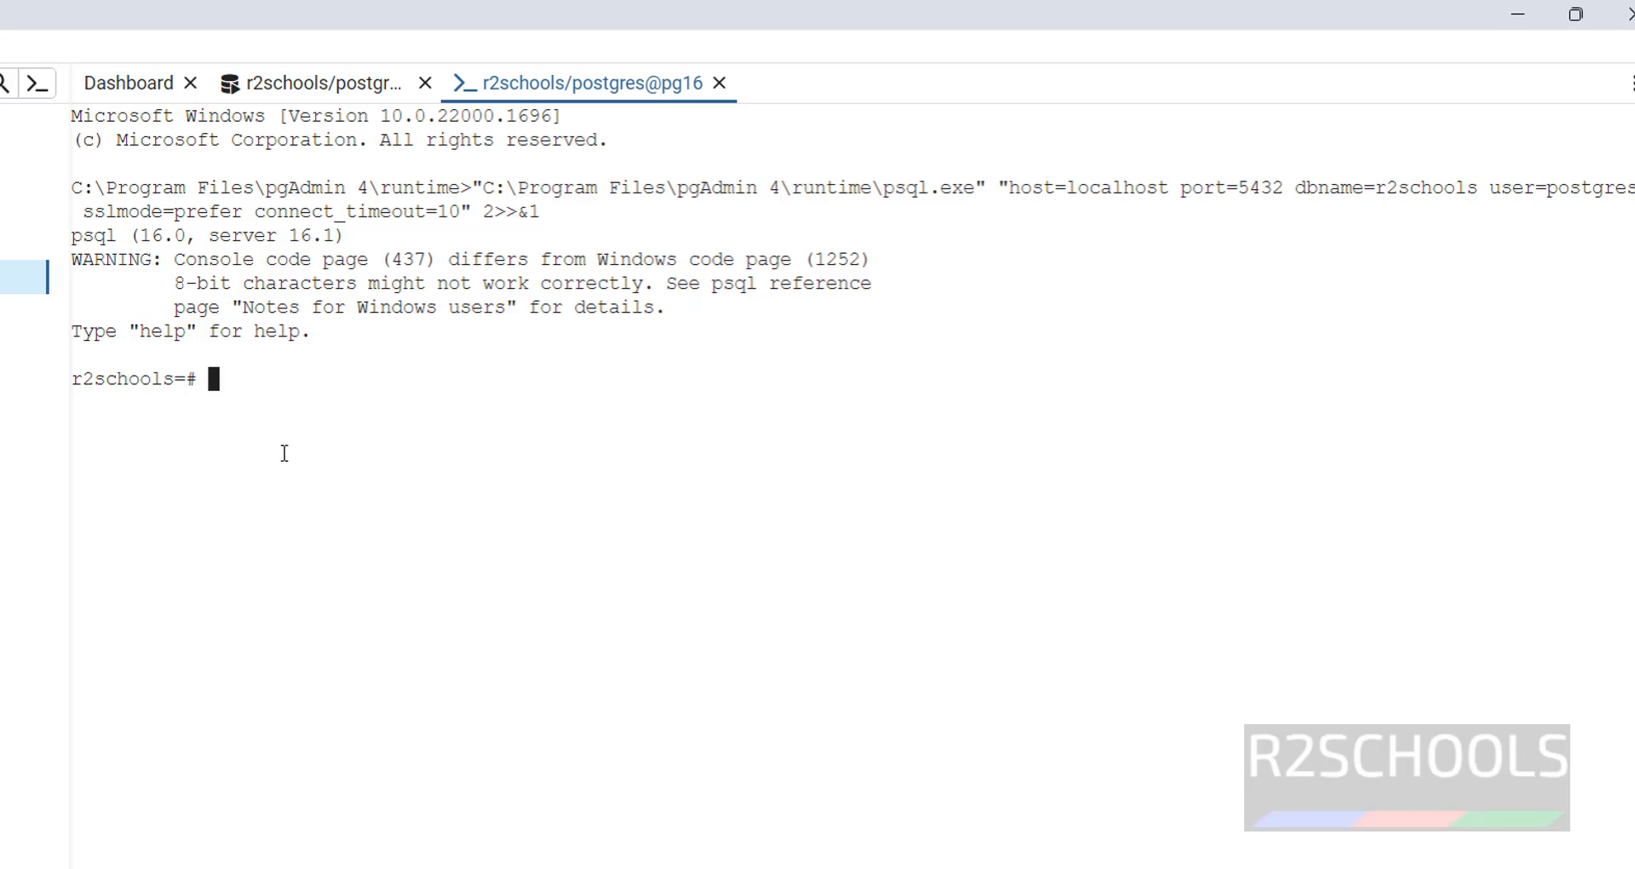
left_click_drag(1076, 189, 1284, 189)
left_click_drag(1421, 189, 1447, 193)
left_click_drag(1570, 189, 1622, 208)
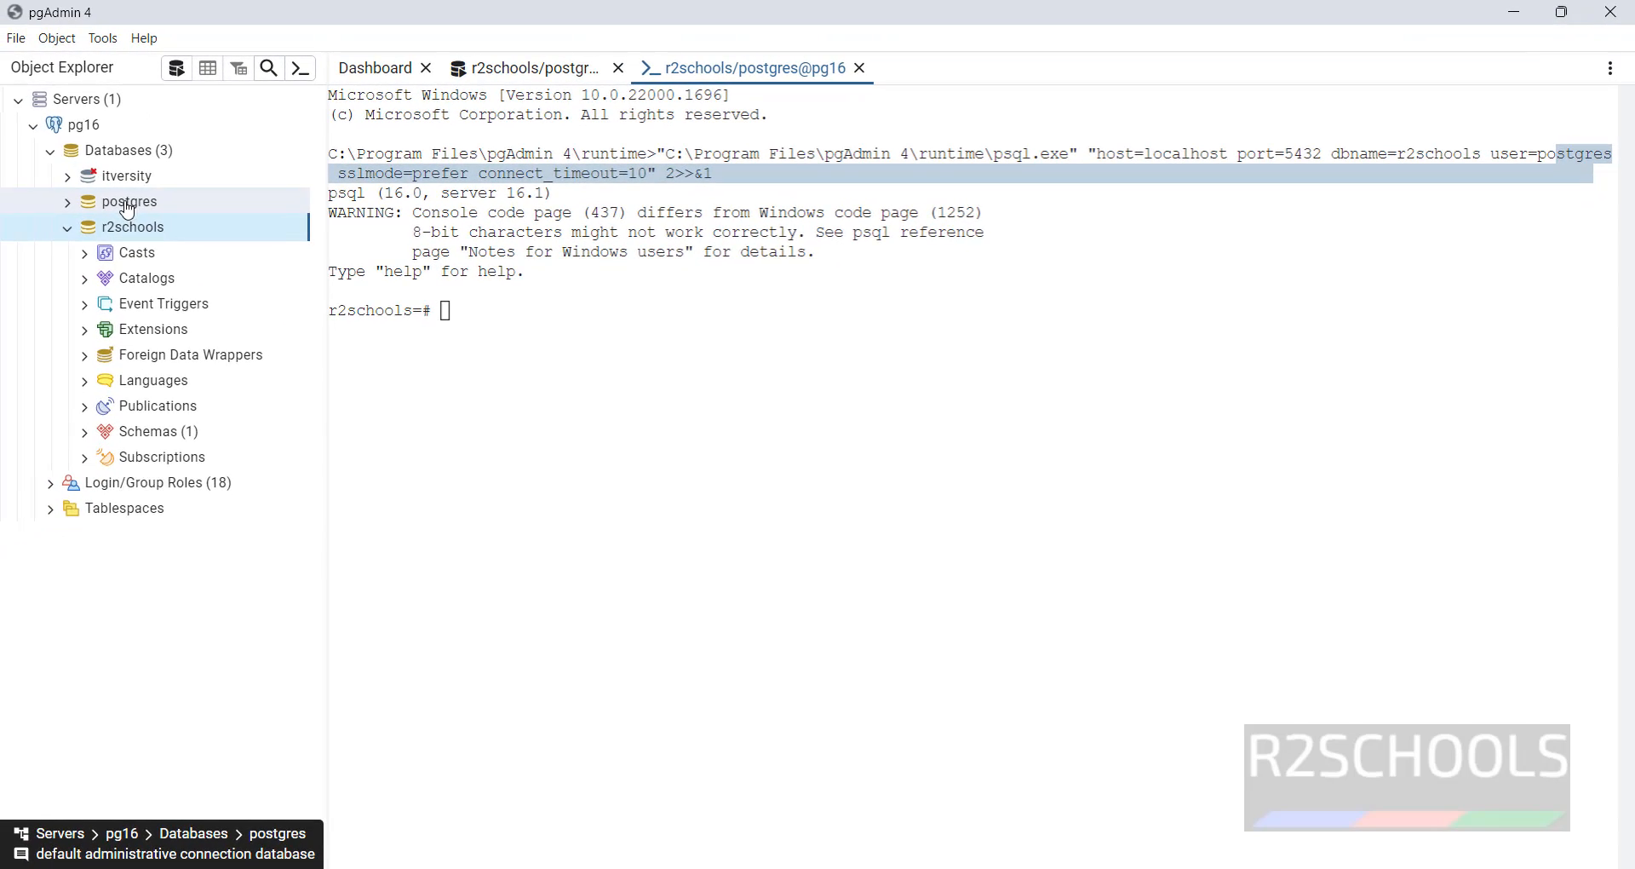
- Open the PSQL Tool for the postgres database and check the database name in its connection string
right_click(127, 209)
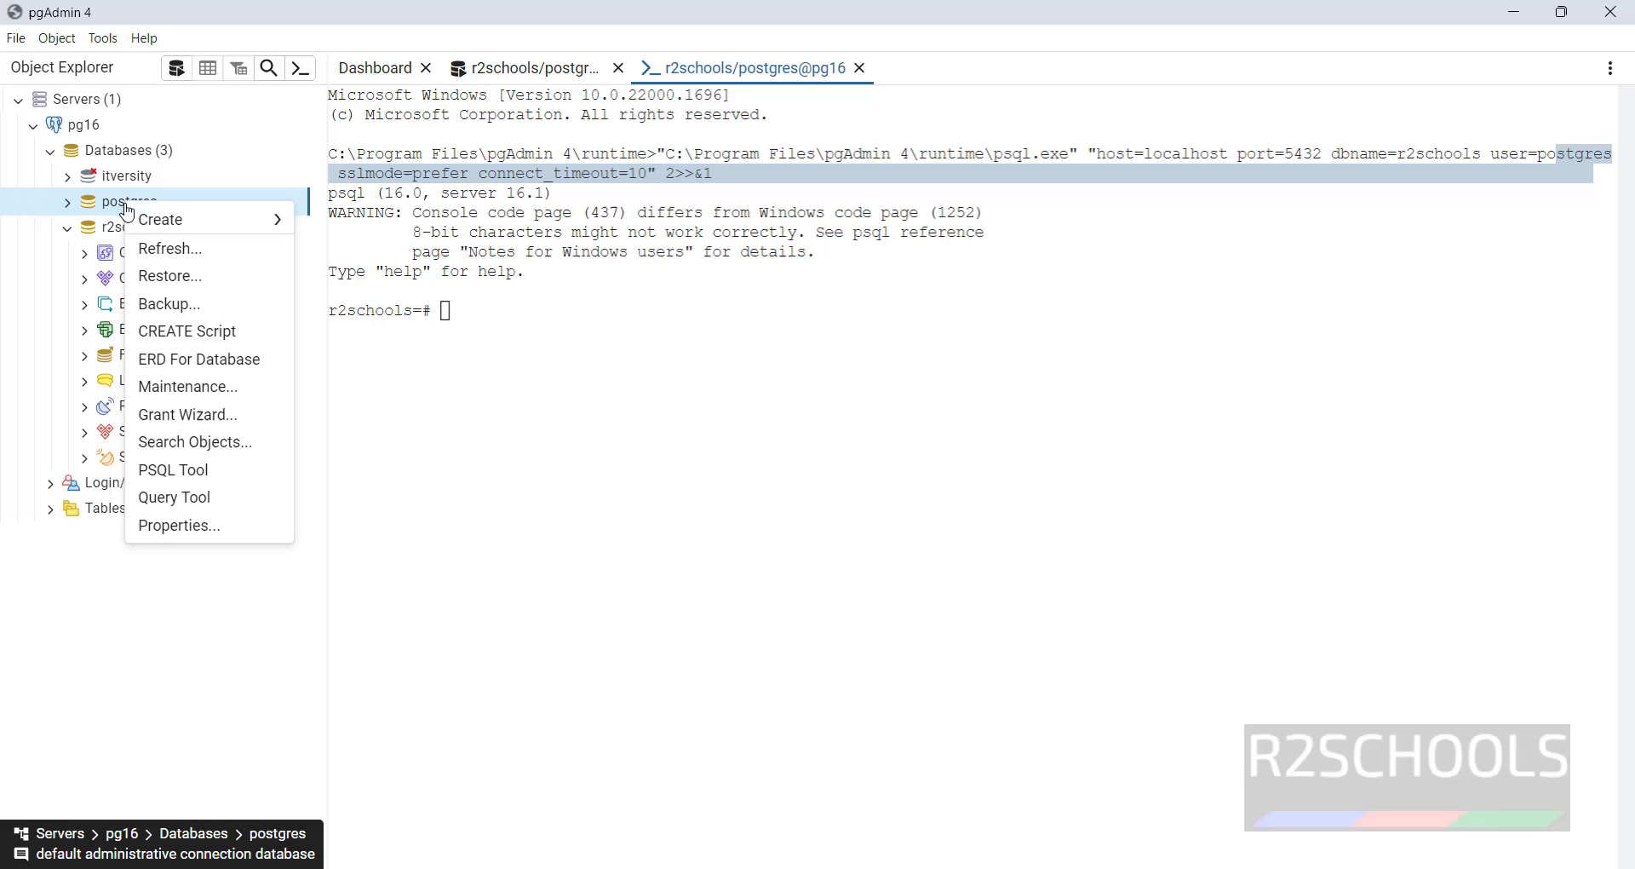
left_click(188, 477)
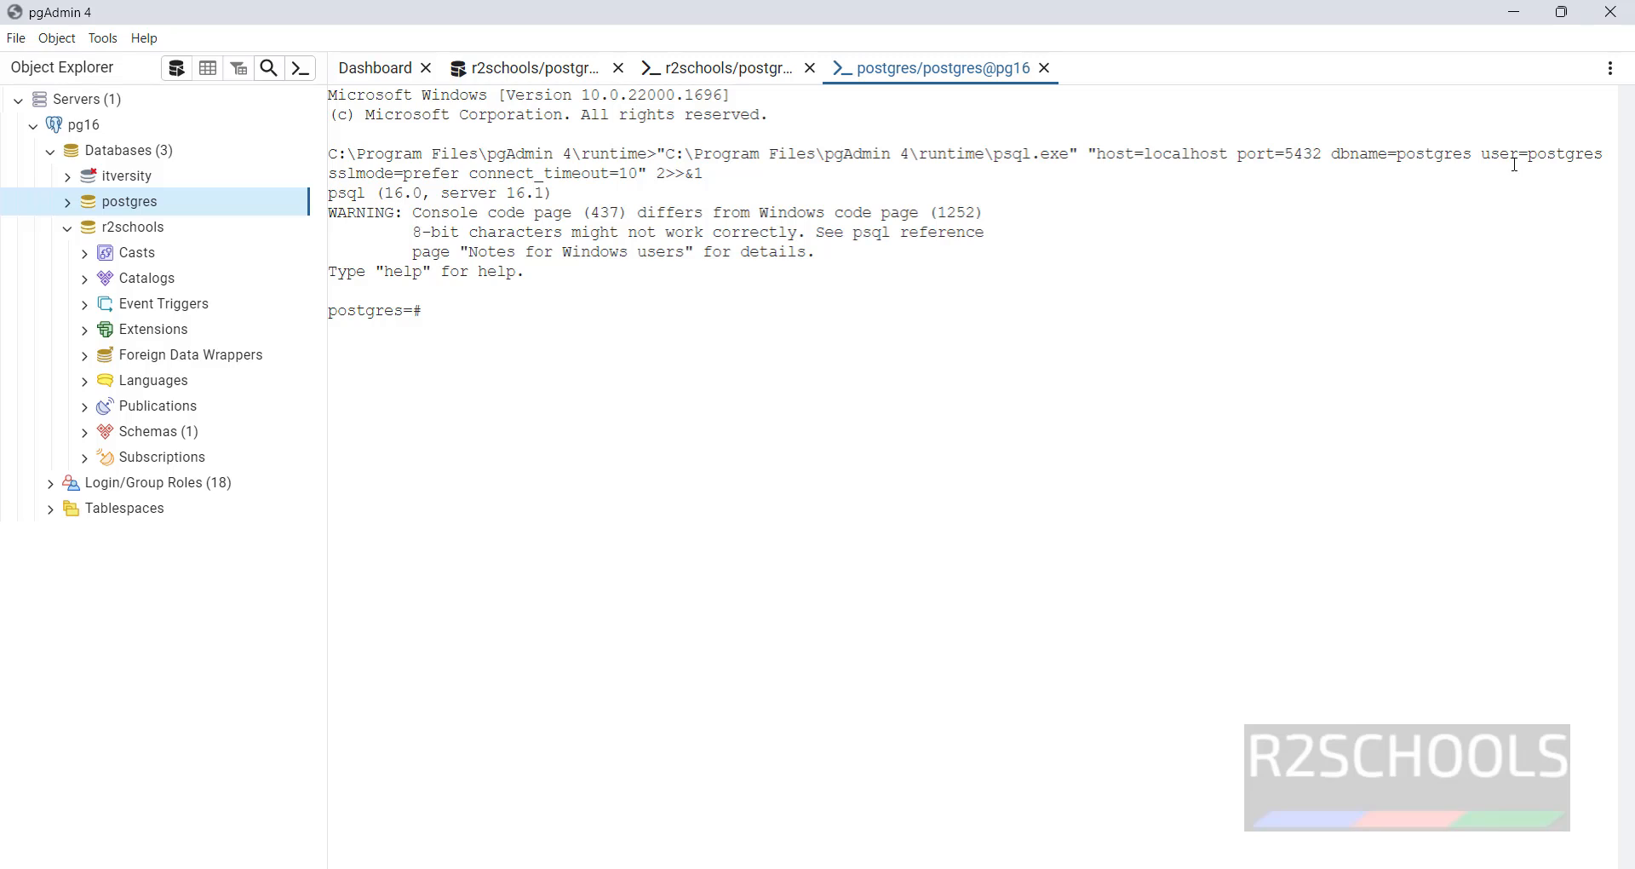
left_click_drag(1341, 155, 1460, 154)
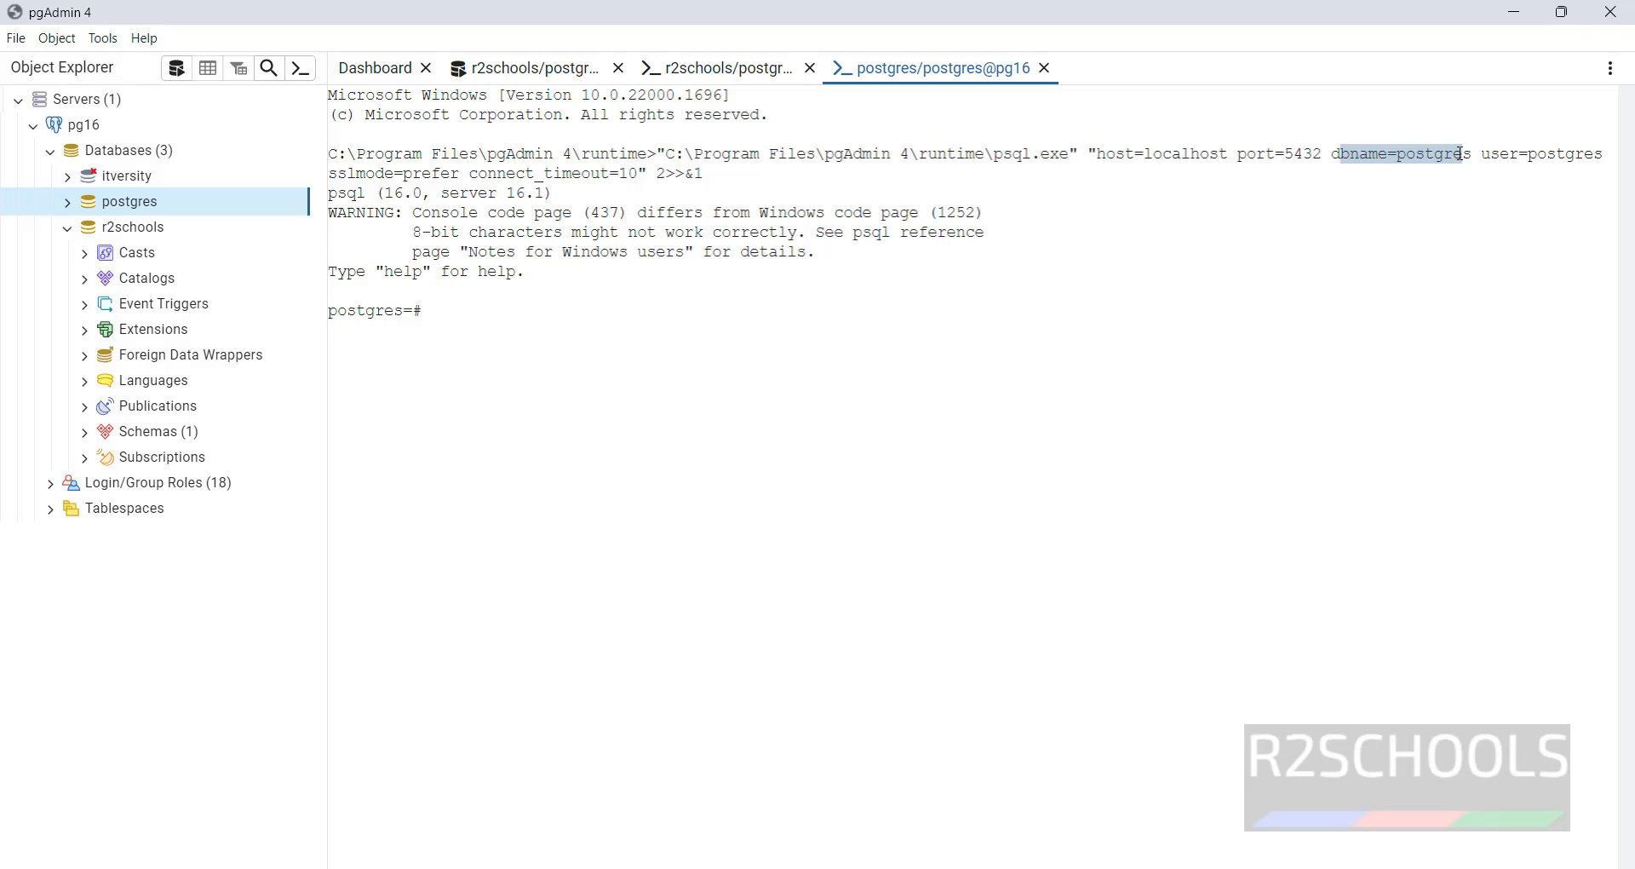
left_click(1127, 303)
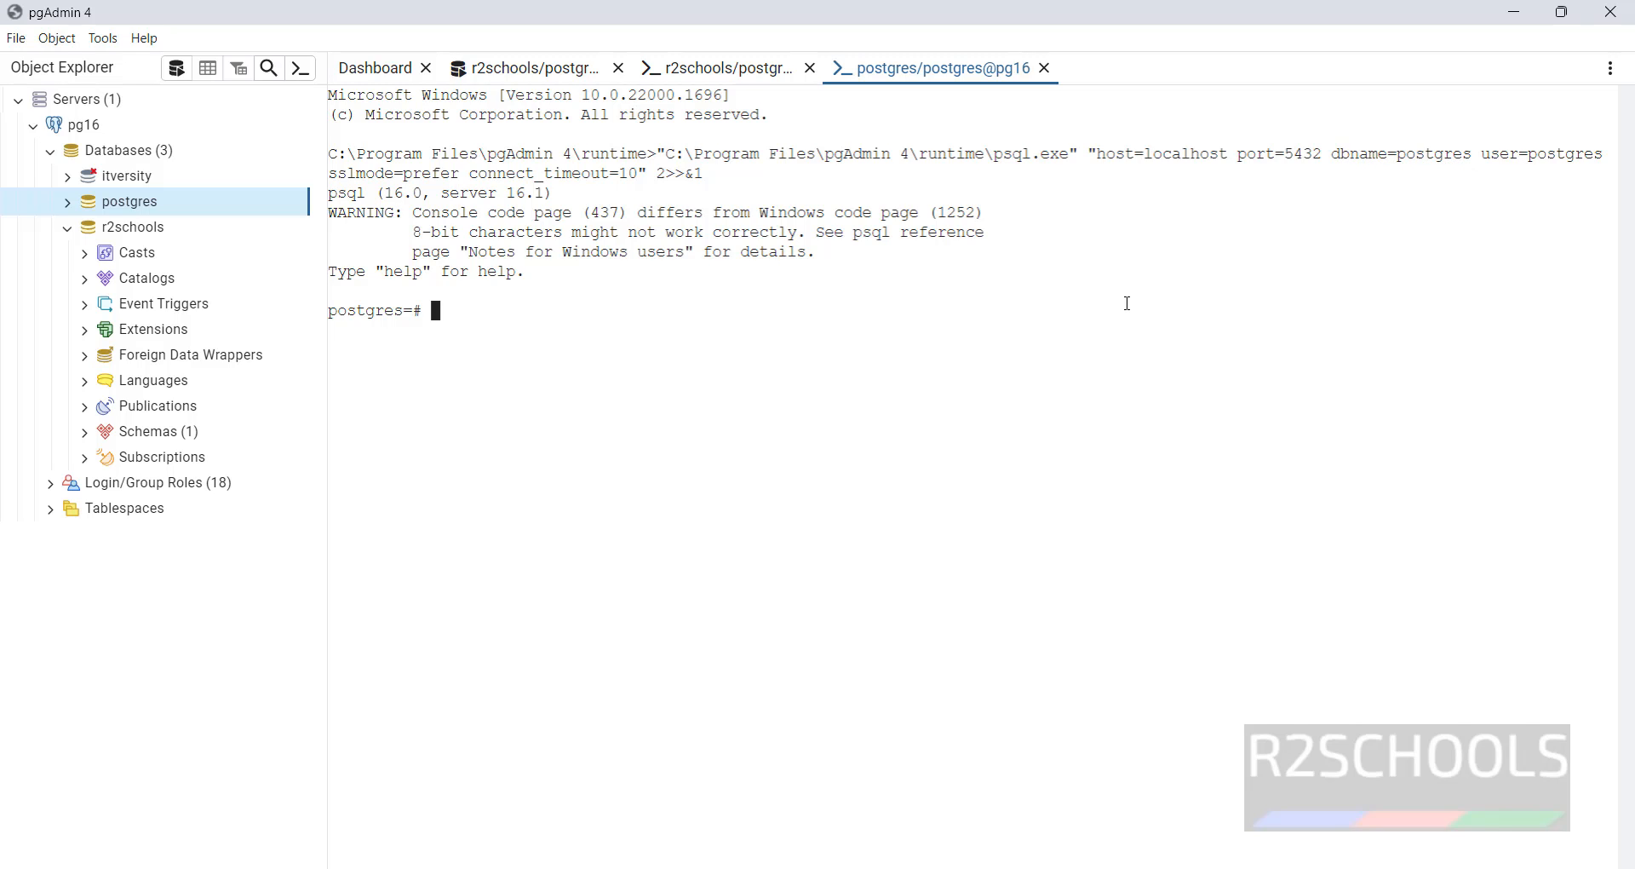